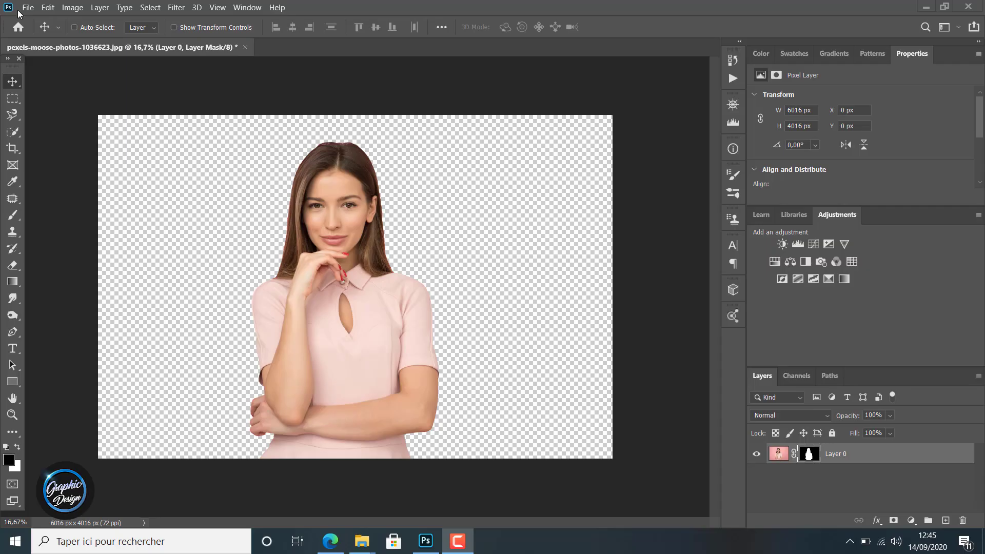
- Create a new print document from the A4 preset, 210 x 297 mm at 300 pixels/inch, in CMYK Color with white background
click(25, 8)
click(41, 19)
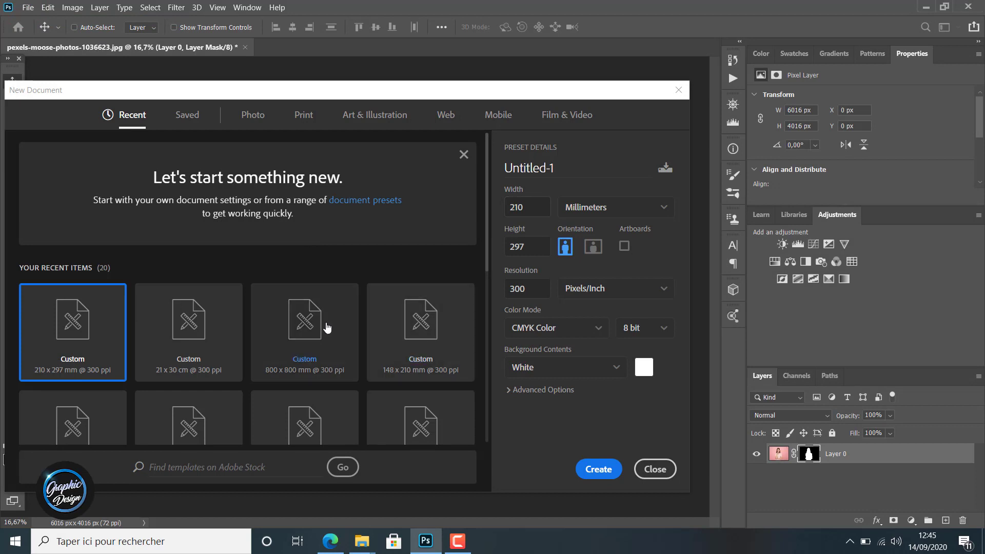
click(303, 116)
click(440, 246)
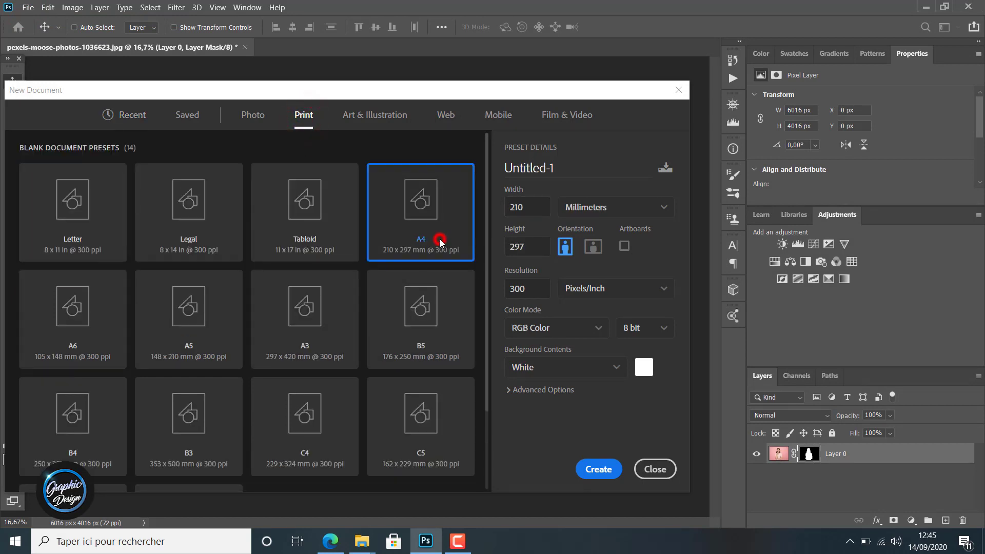
click(529, 209)
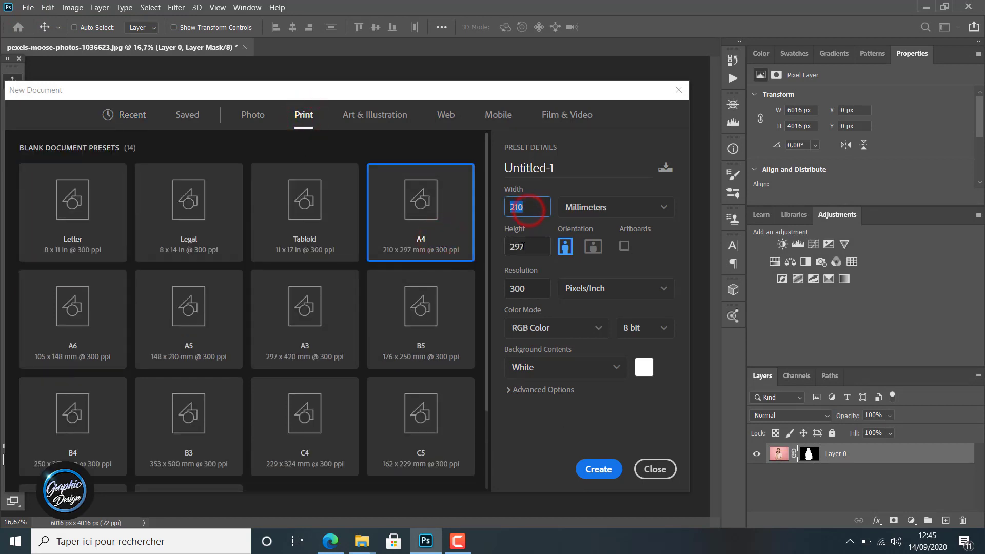
click(528, 247)
click(529, 289)
click(537, 330)
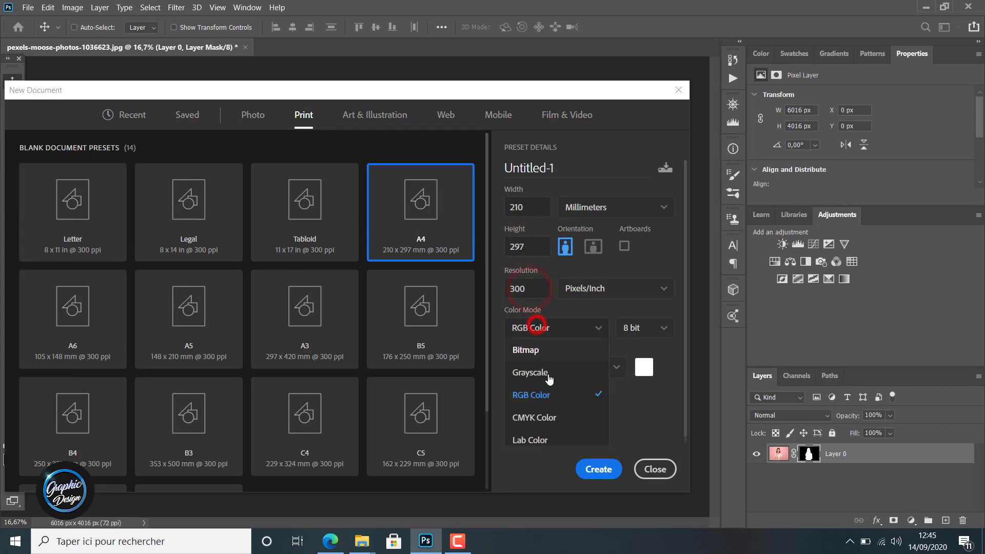
click(537, 417)
click(600, 470)
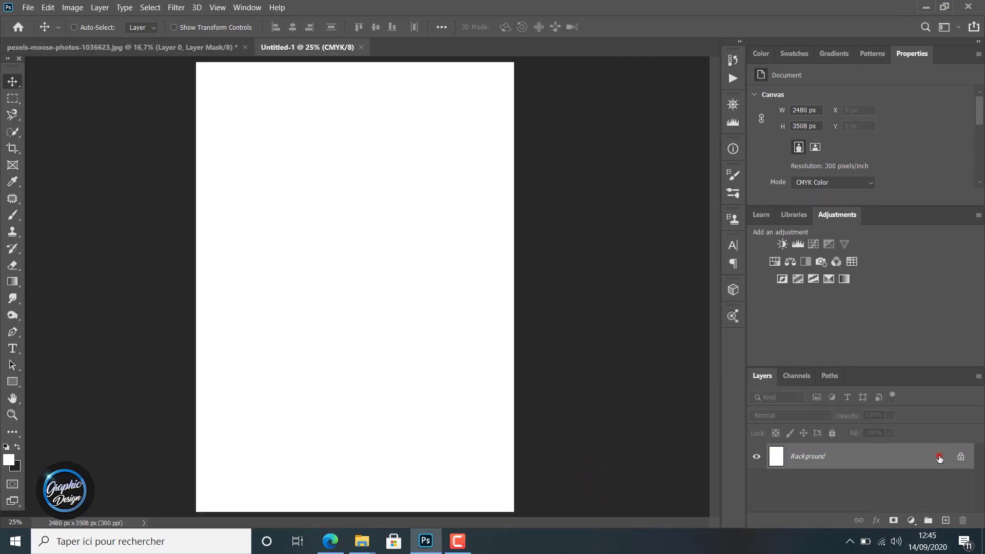
- Convert the locked Background into a regular layer and add a Gradient Overlay style to it
double_click(939, 456)
click(591, 156)
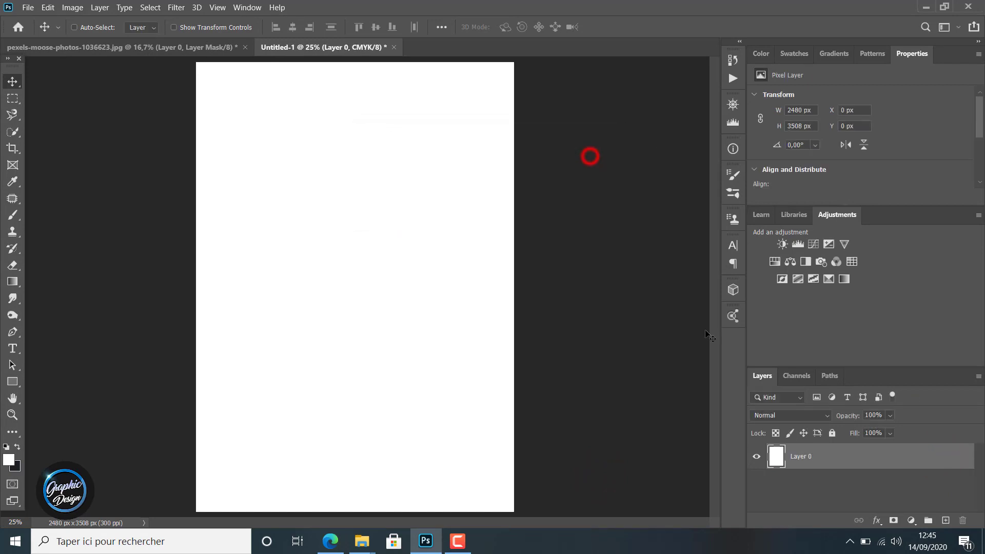
click(877, 520)
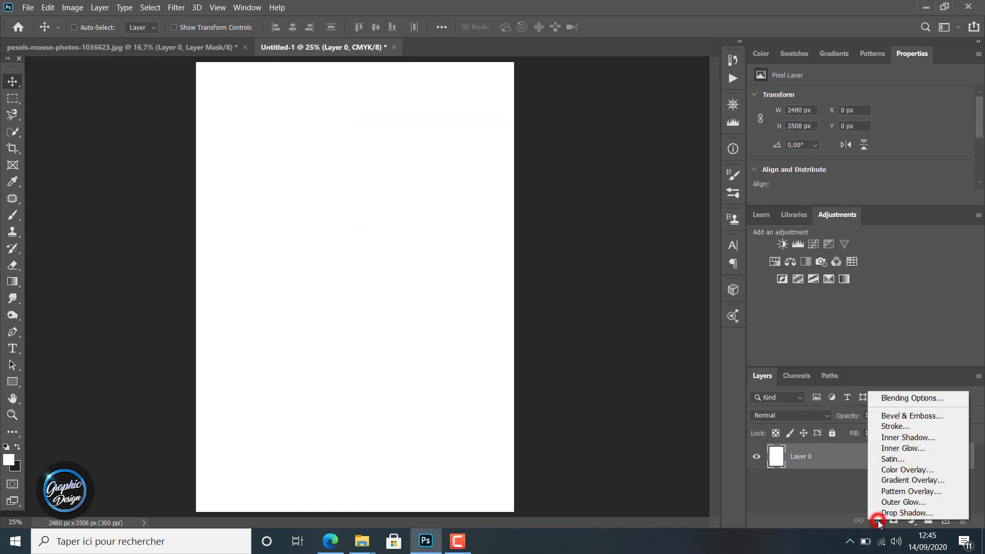
click(891, 479)
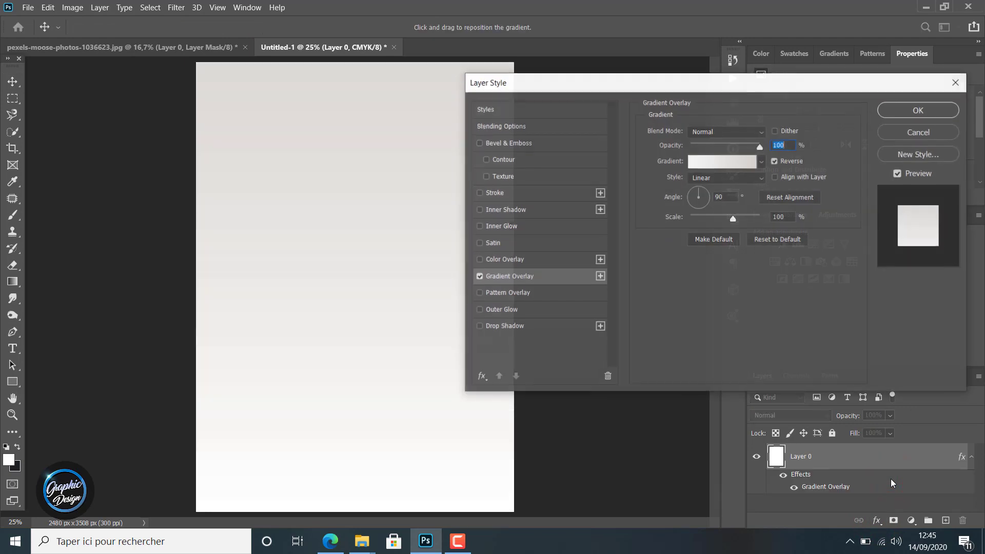
- Define the overlay's gradient from #dddad7 in the first color stop to #f9f4f4 in the last one, and apply the style
click(737, 162)
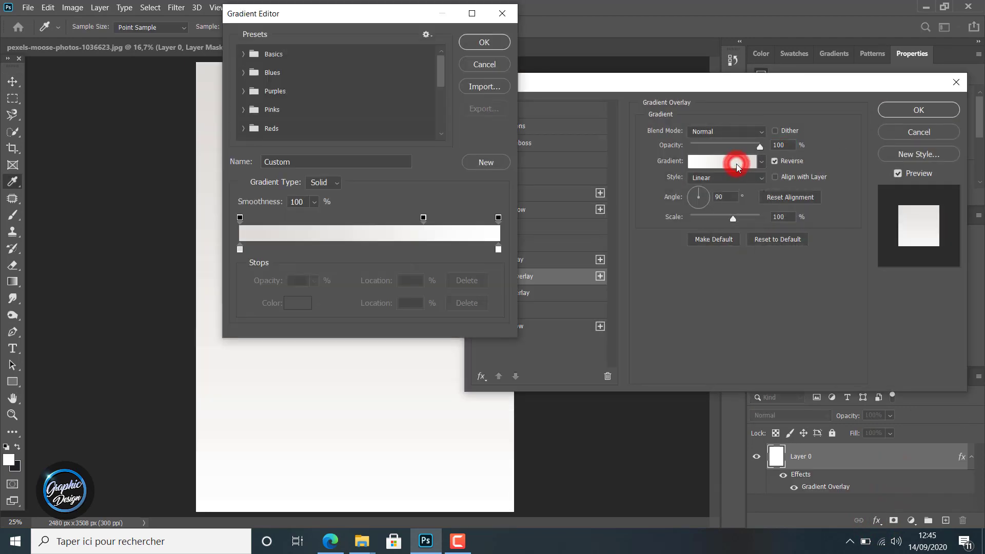
double_click(240, 249)
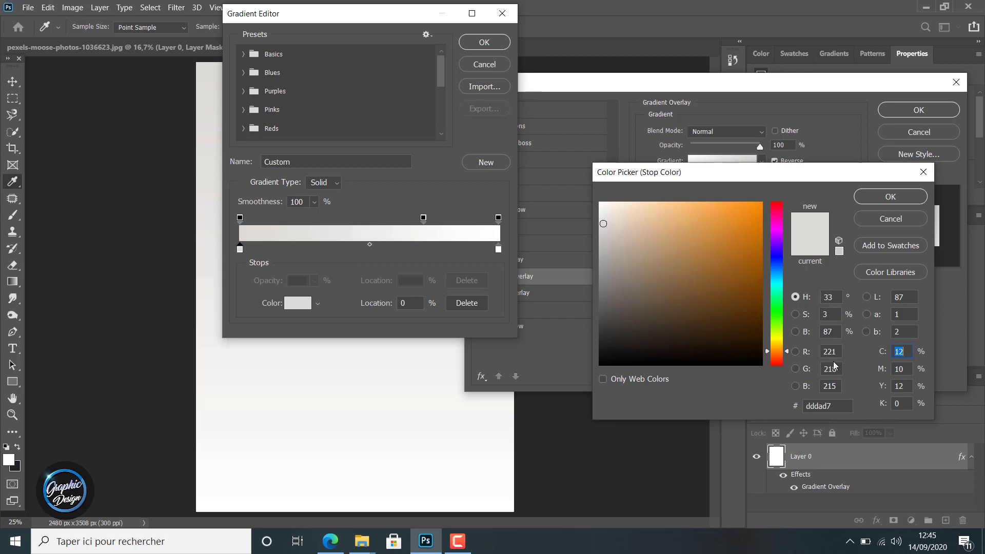
click(837, 407)
click(875, 197)
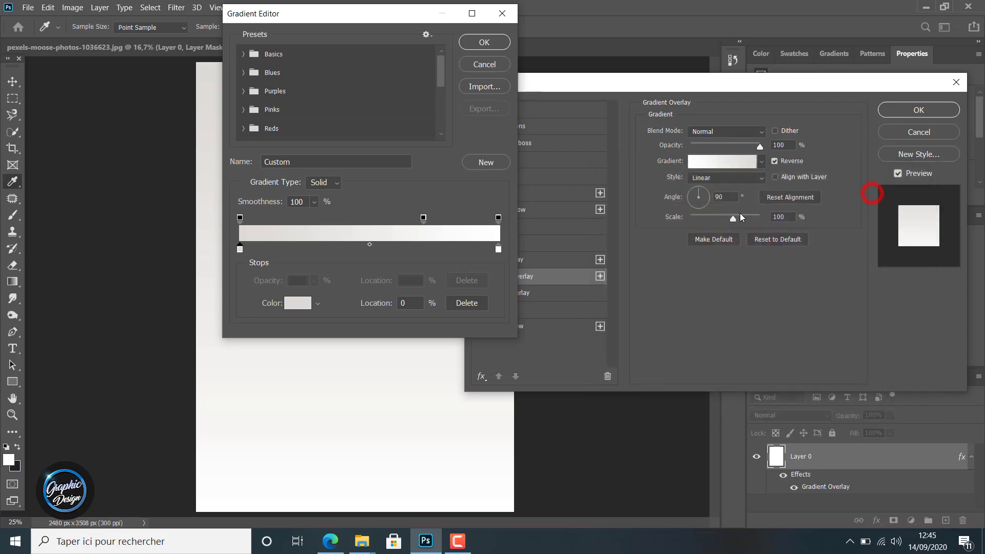
click(498, 250)
double_click(498, 249)
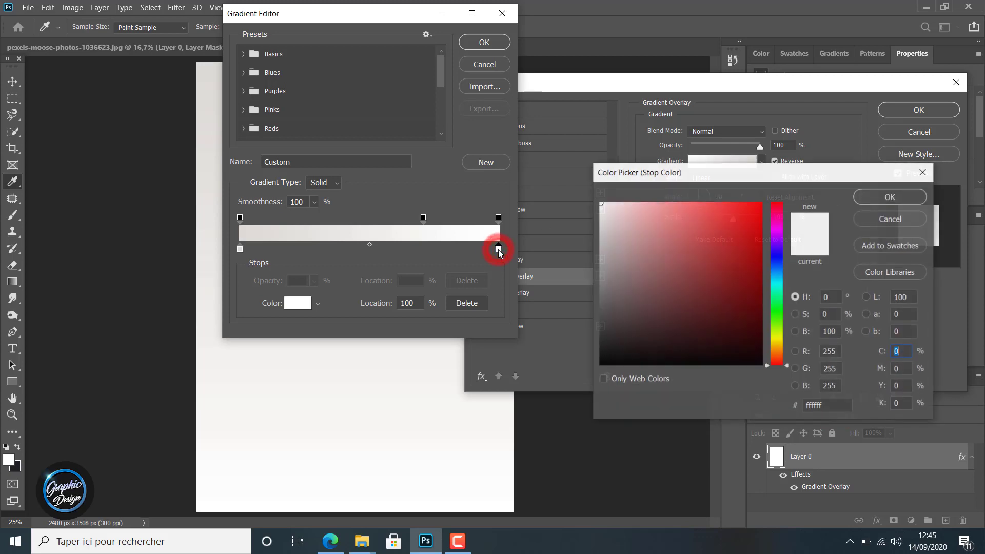
click(603, 205)
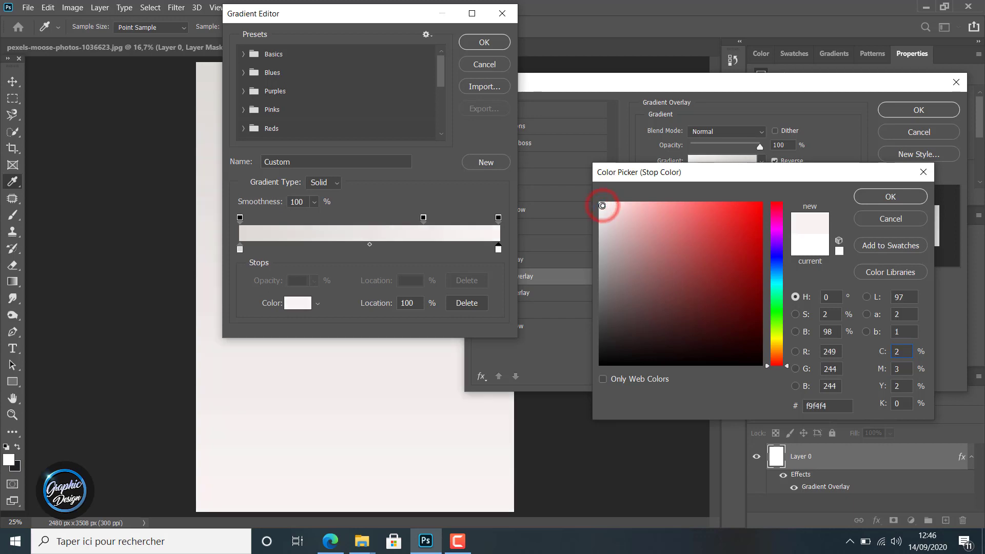
click(890, 196)
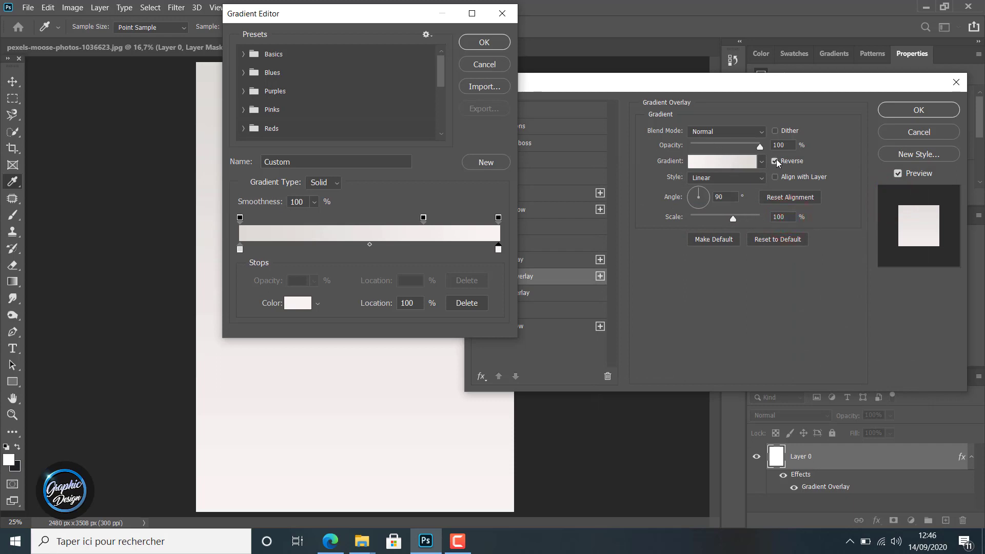
click(476, 46)
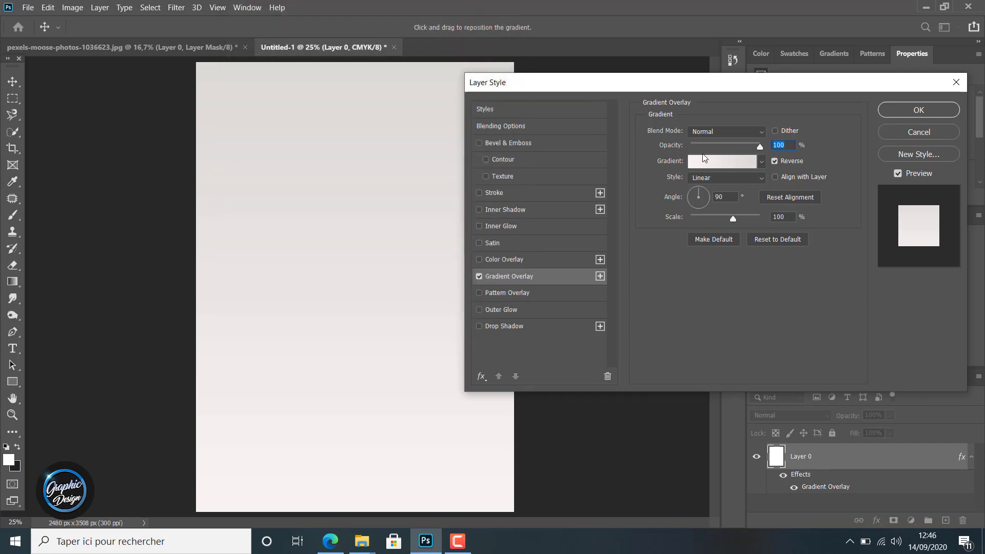
click(913, 111)
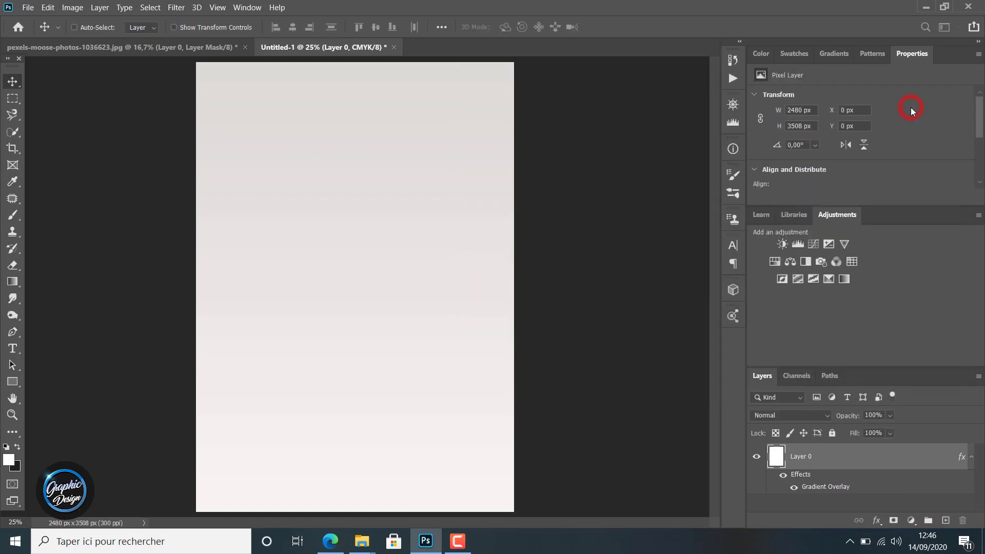
- Switch to the portrait photo document and check the cutout by disabling and re-enabling its layer mask
click(177, 47)
click(10, 82)
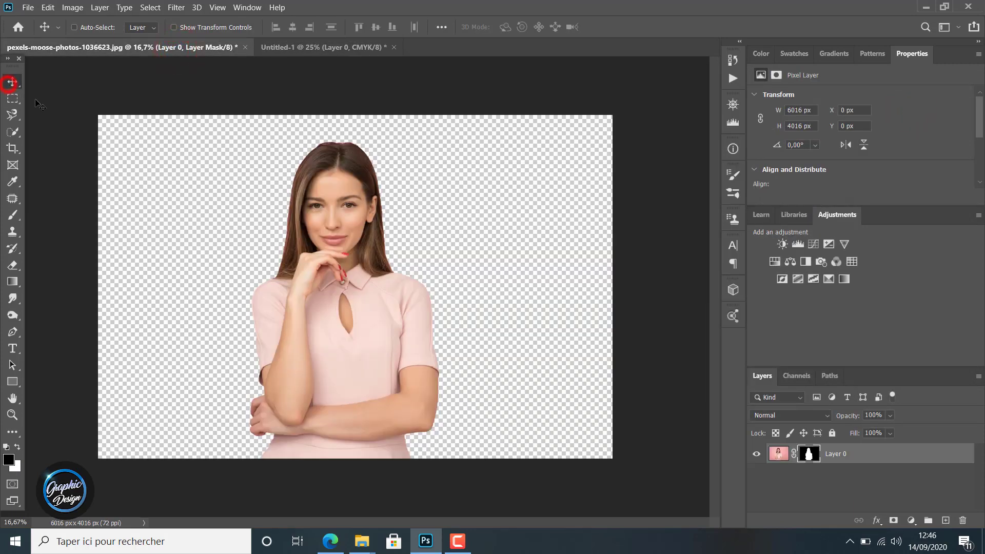
right_click(809, 455)
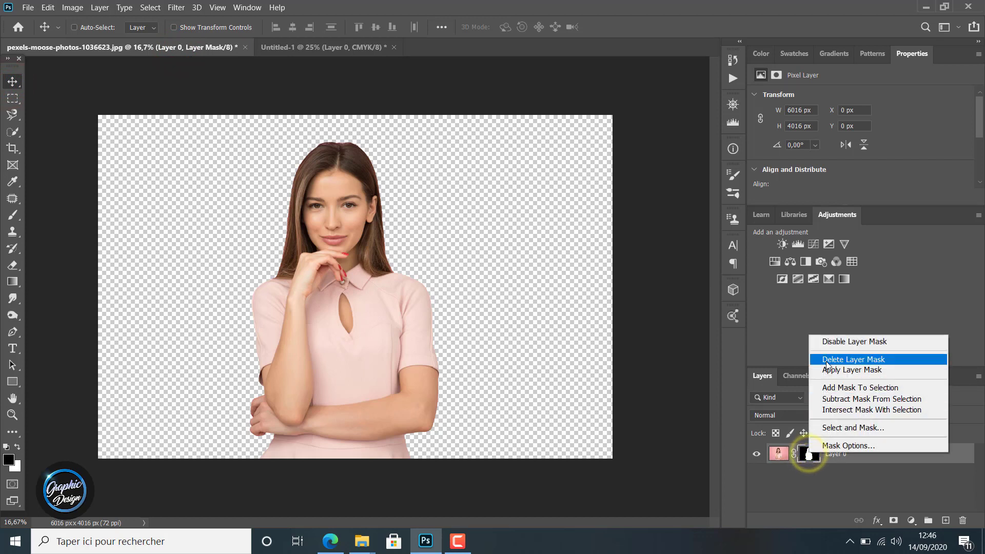
click(842, 341)
right_click(811, 453)
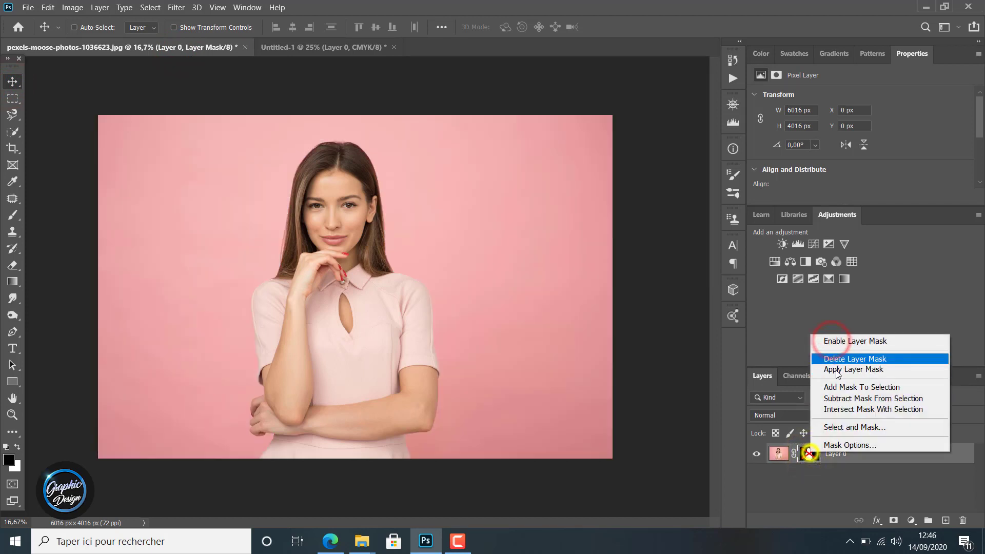
click(837, 341)
- Bring the masked woman into the Untitled-1 document and apply her layer mask there
drag(409, 287, 354, 221)
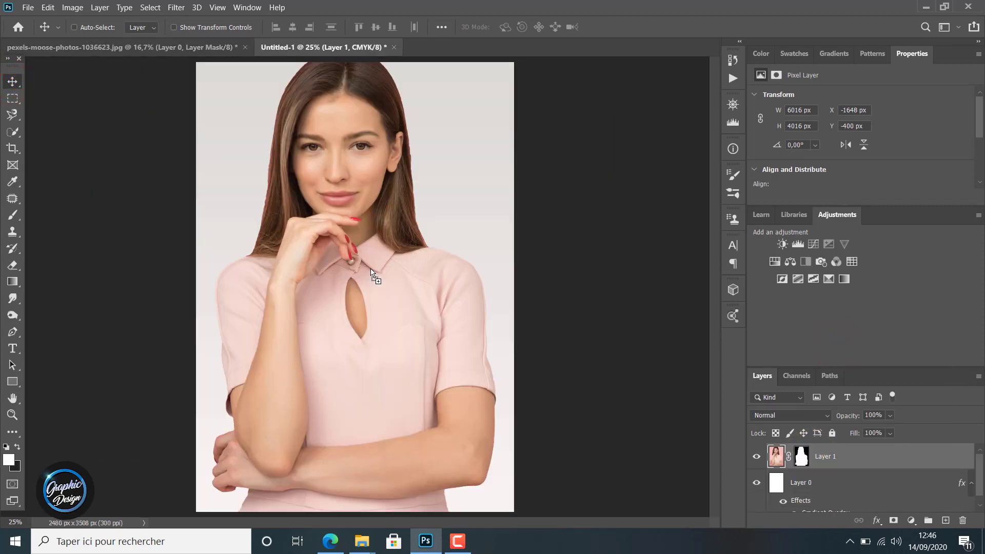
right_click(830, 458)
click(871, 456)
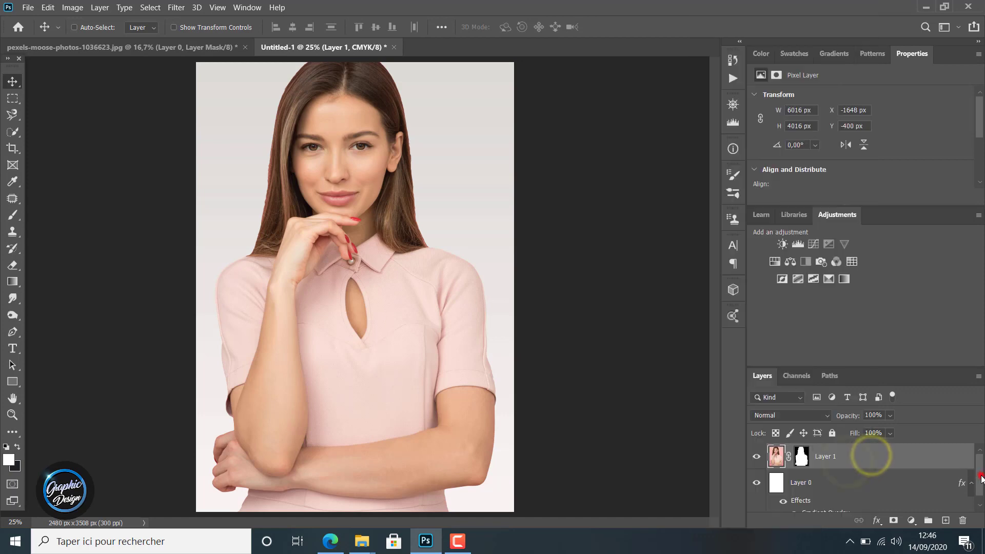
right_click(804, 455)
click(832, 374)
- Convert the woman's layer, Layer 1, to a smart object
right_click(804, 457)
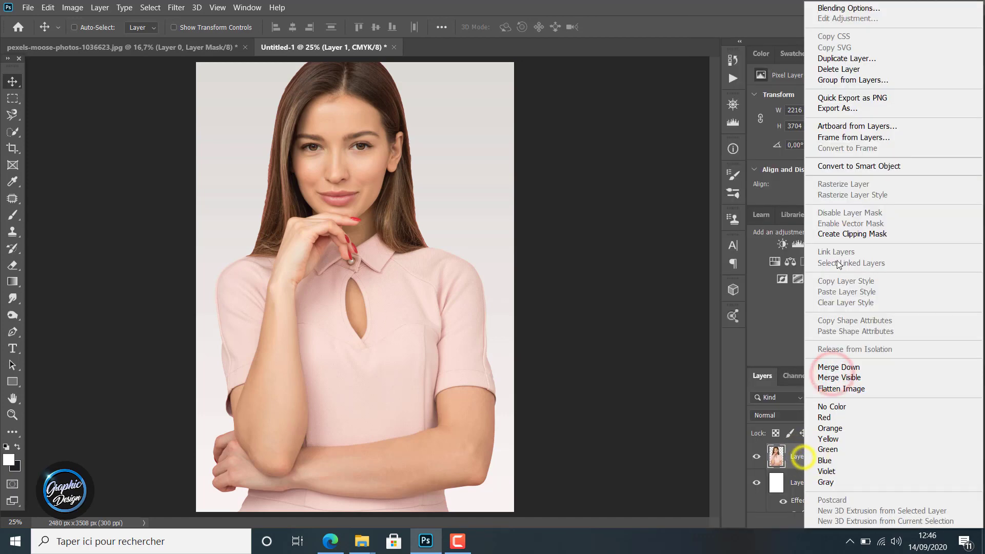
click(920, 166)
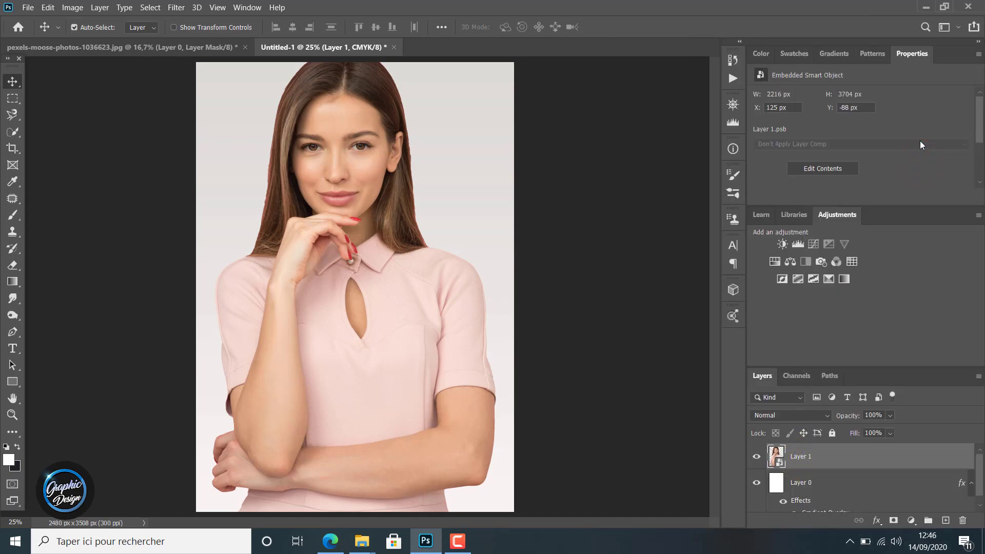
click(460, 548)
click(460, 549)
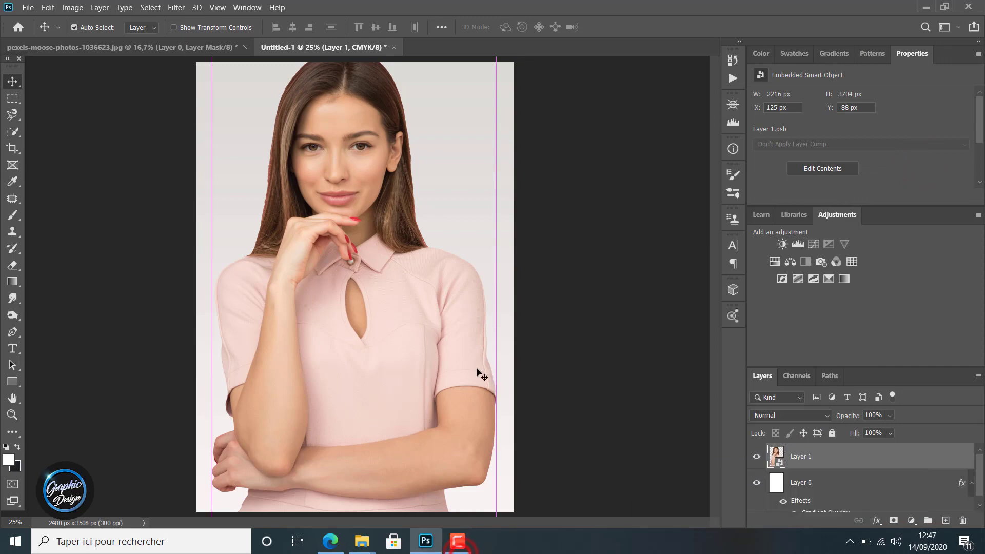
- Transform the woman to about 86.5% width and 91.7% height, and place her in the lower-right corner of the canvas
key(ctrl+t)
drag(275, 72, 270, 108)
drag(205, 86, 243, 119)
drag(374, 175, 400, 88)
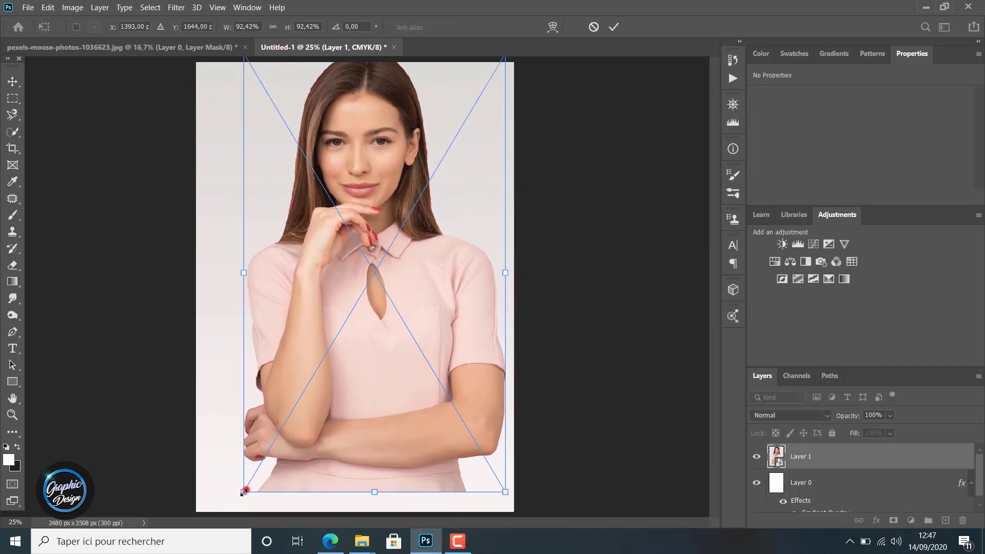
drag(244, 492, 259, 467)
drag(375, 215, 382, 264)
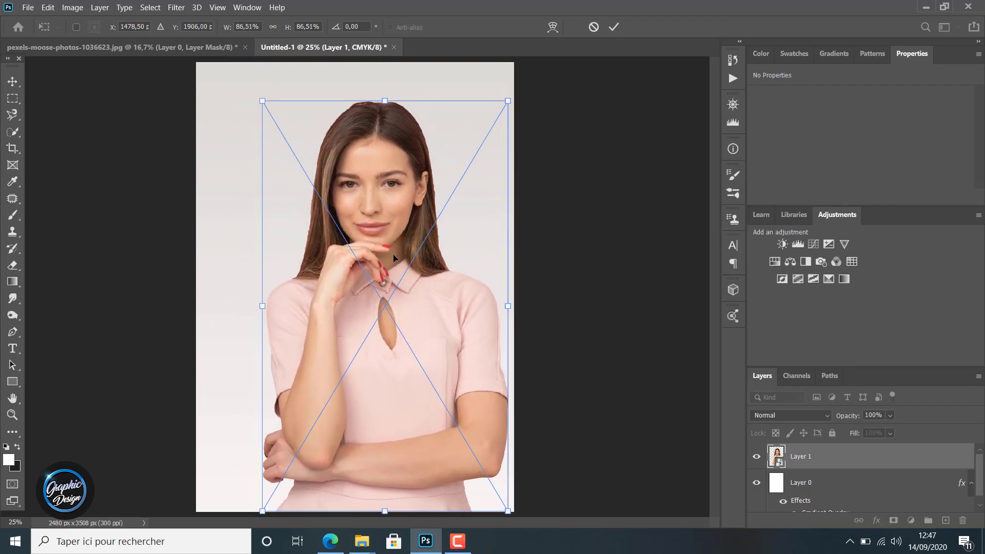
drag(371, 100, 370, 92)
drag(379, 511, 378, 527)
drag(384, 268, 385, 253)
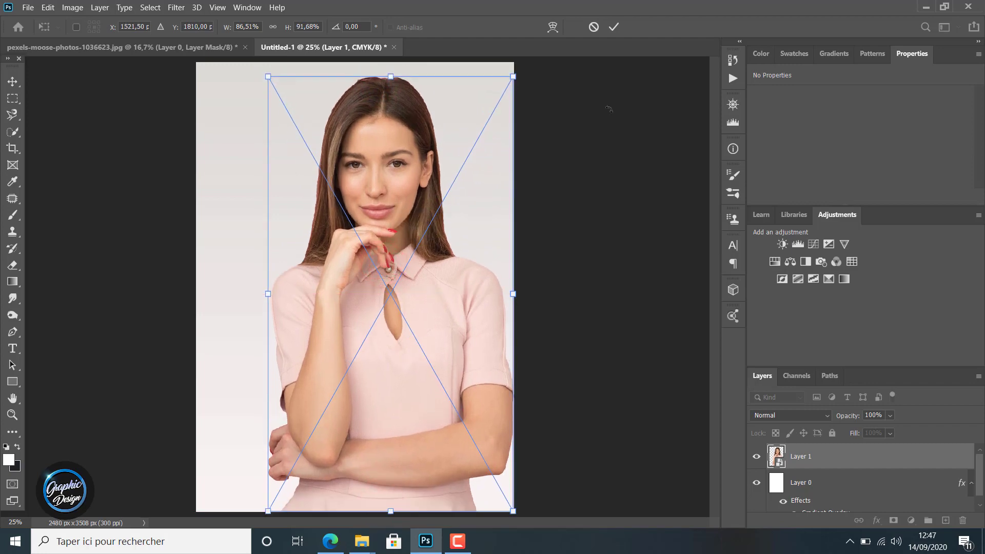
click(613, 26)
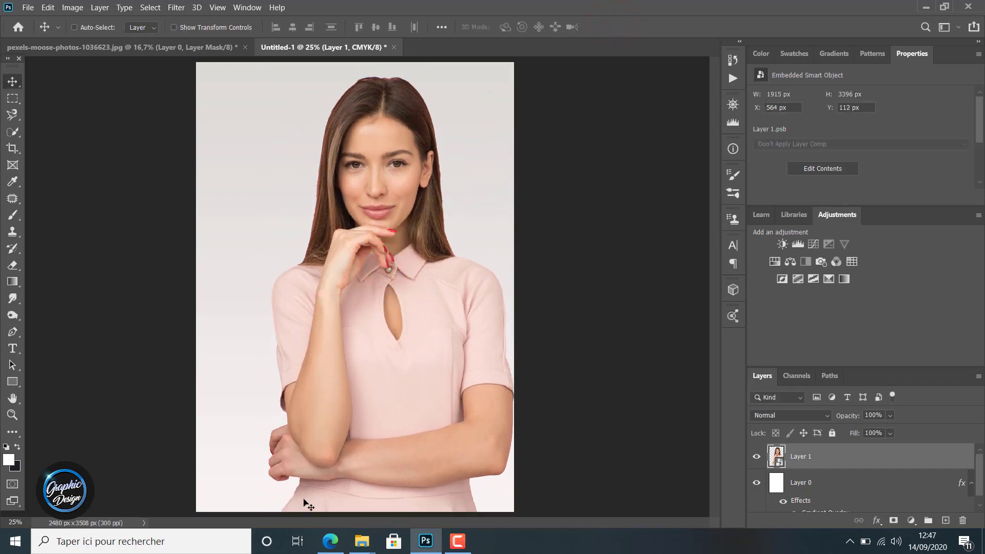
- Scale the woman down slightly to about 83.7% width and 88.7% height, keeping her anchored at the canvas's lower-right corner
scroll(271, 391, down, 1)
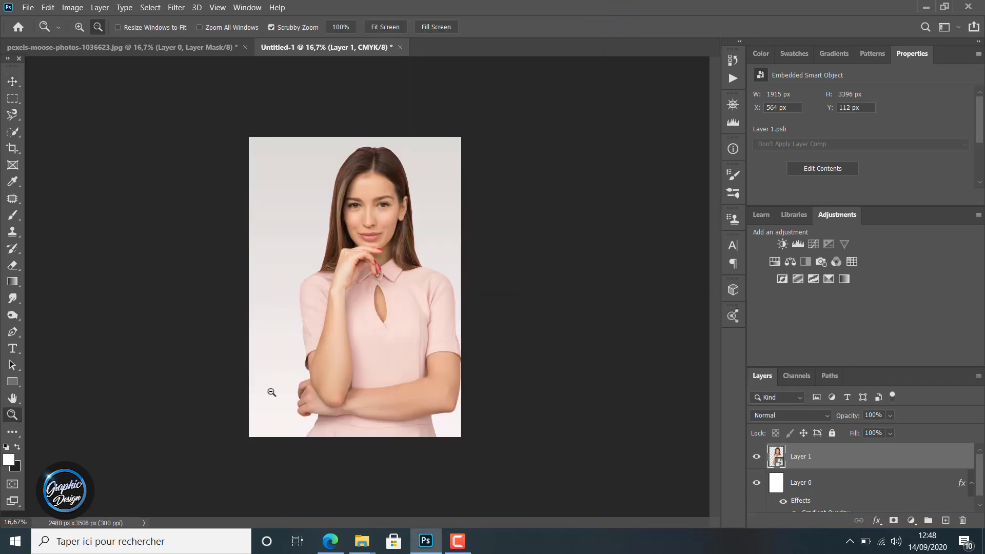
key(ctrl+t)
drag(297, 147, 304, 157)
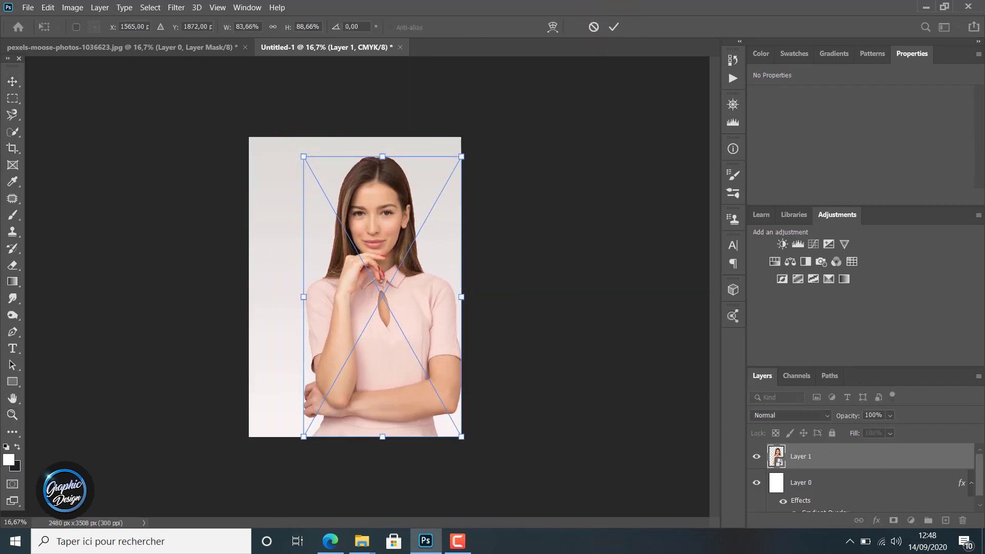
click(613, 27)
key(z)
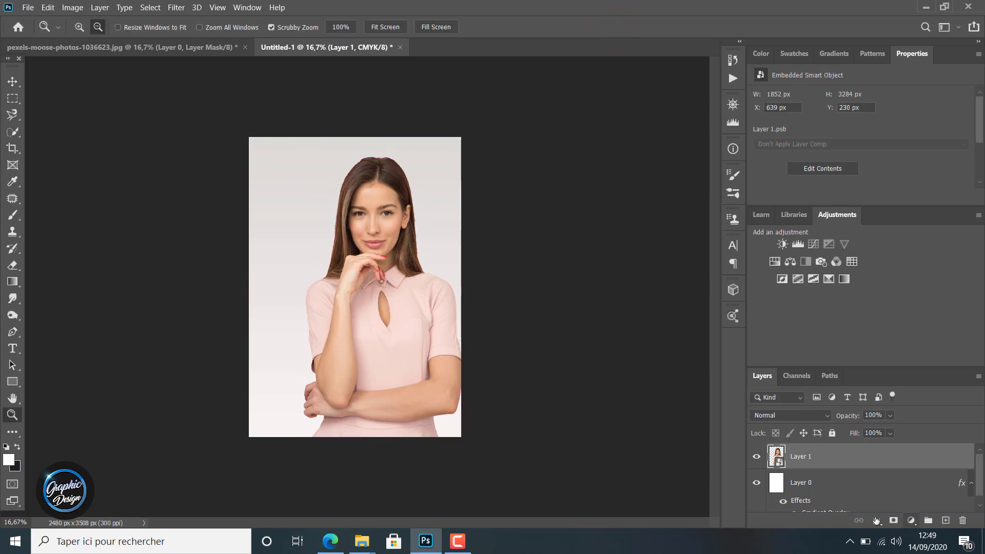
- Add a Drop Shadow to the woman's layer with 28% opacity, 90° angle, 17 px distance, 19% spread and 32 px size
click(877, 520)
click(897, 510)
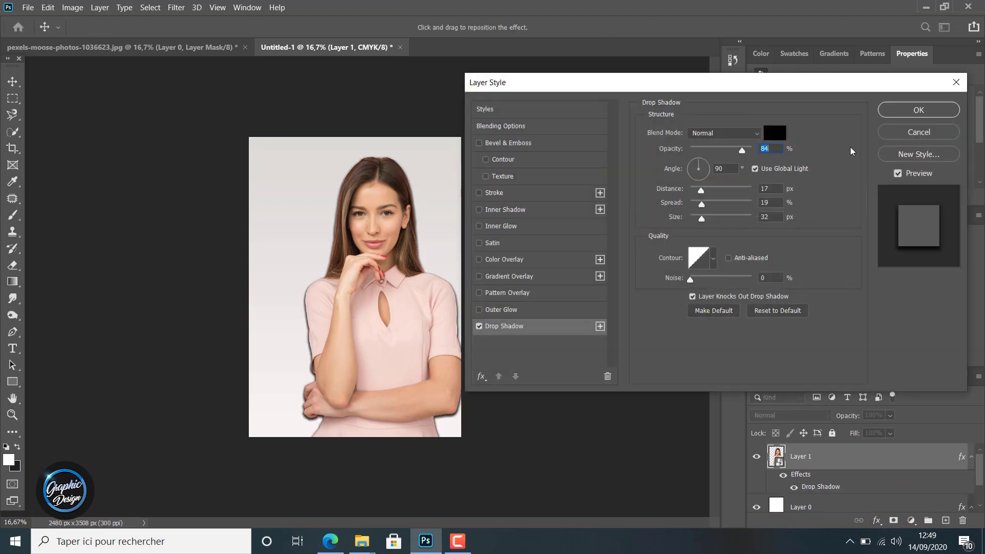
drag(743, 153, 710, 149)
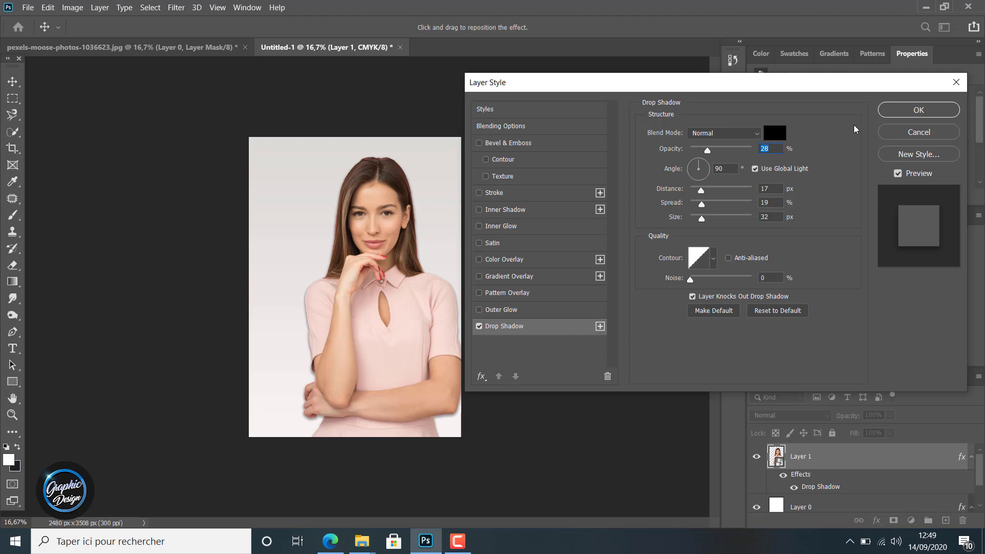
click(919, 109)
key(z)
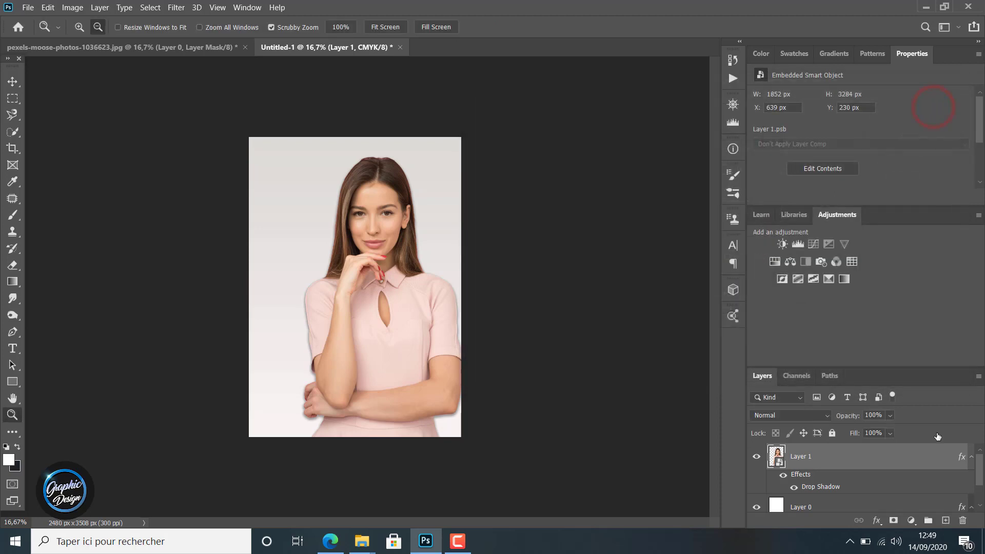
- Toggle the visibility of the woman layer's effects to compare the portrait with and without its drop shadow
click(783, 475)
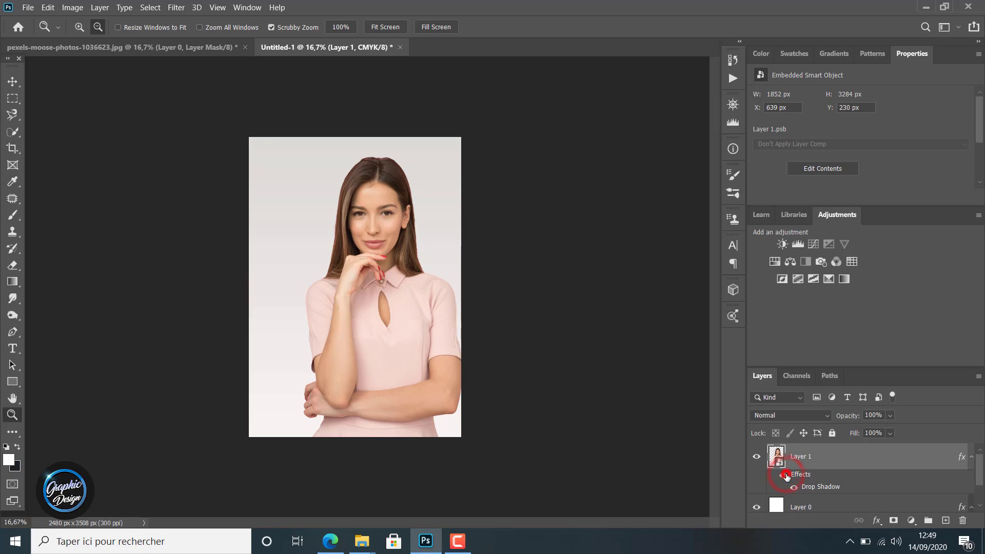
click(784, 475)
click(784, 475)
click(784, 475)
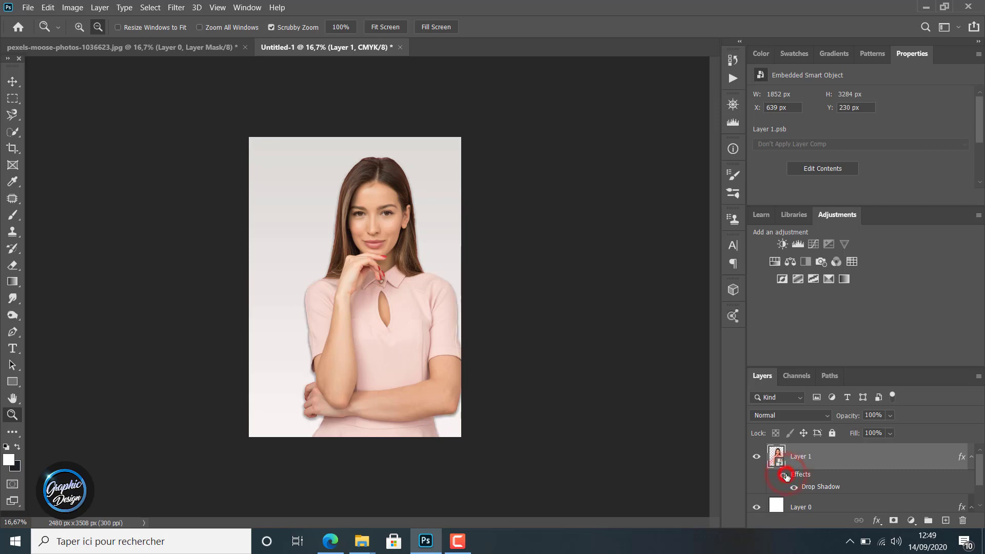
click(784, 475)
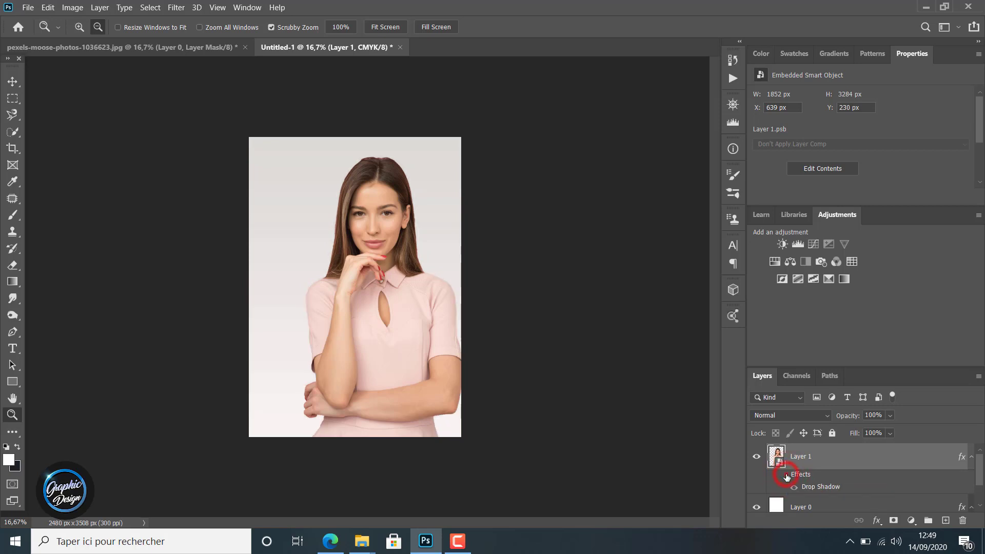
click(784, 475)
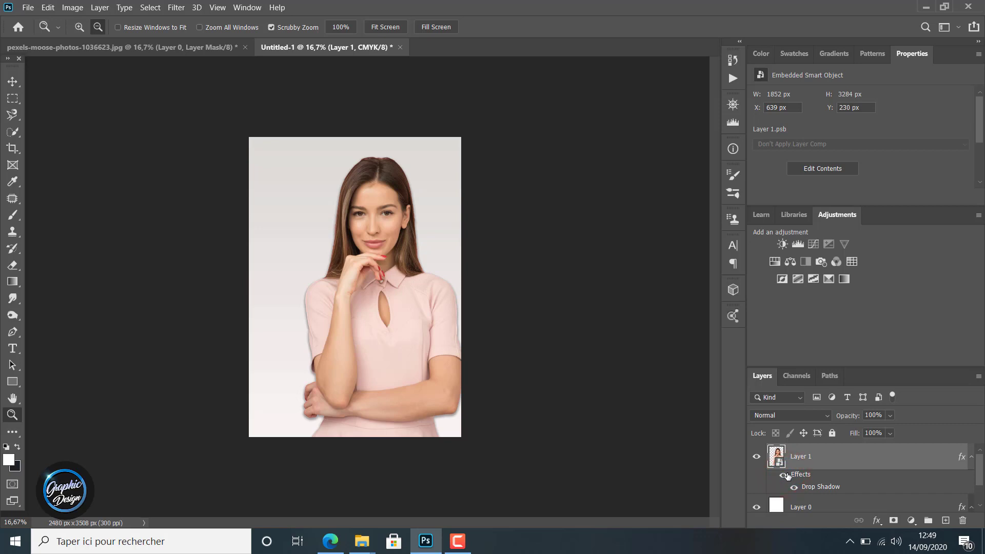
- Reduce the woman's Drop Shadow opacity to 8% and compare the portrait with its effects hidden and shown
double_click(828, 488)
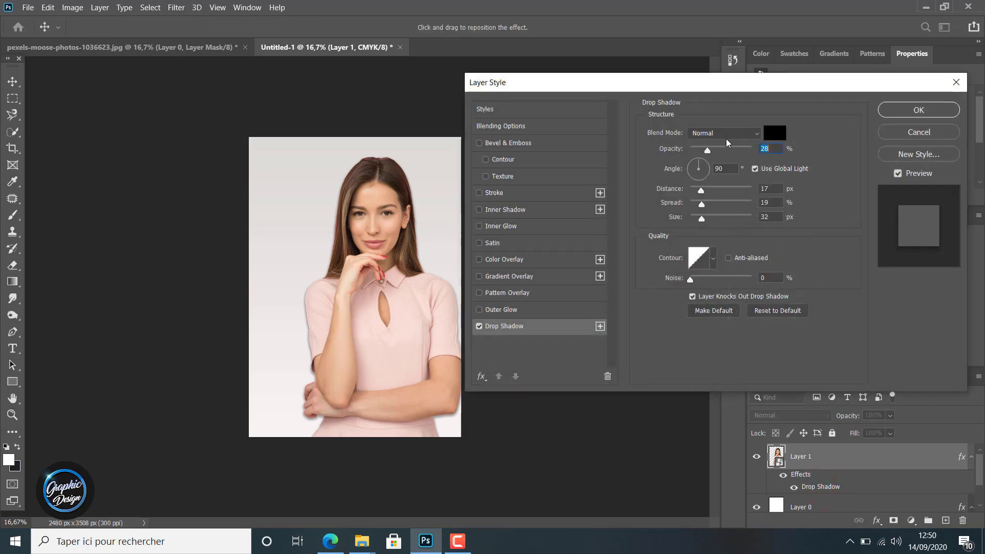
drag(707, 150, 696, 151)
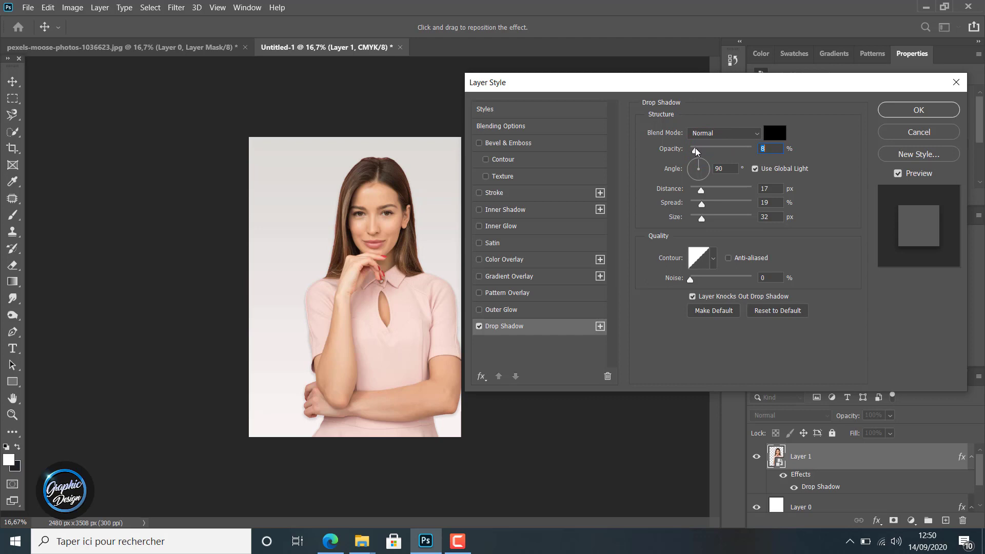
click(885, 111)
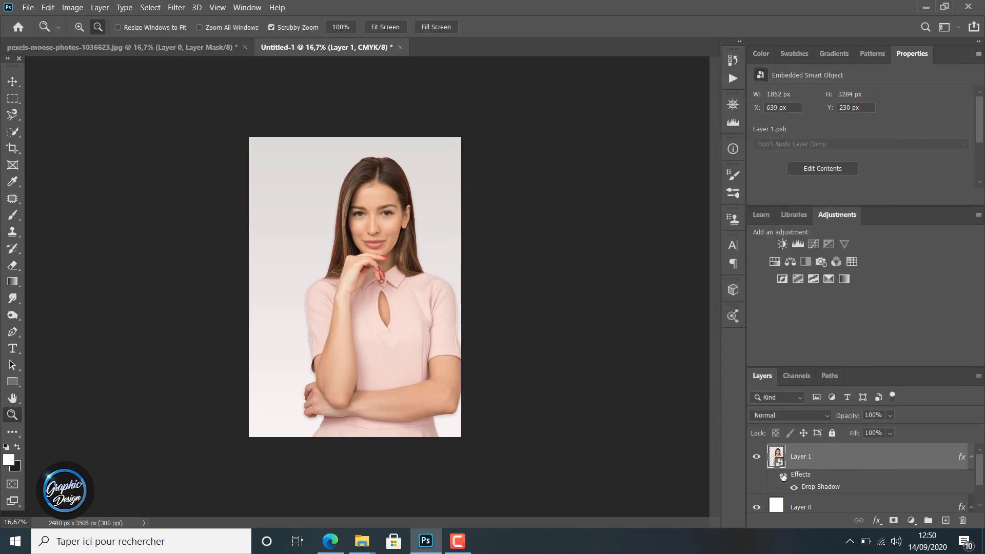
click(782, 476)
click(783, 476)
click(783, 476)
- Start a new guide layout for the canvas with margins enabled and columns disabled
click(216, 7)
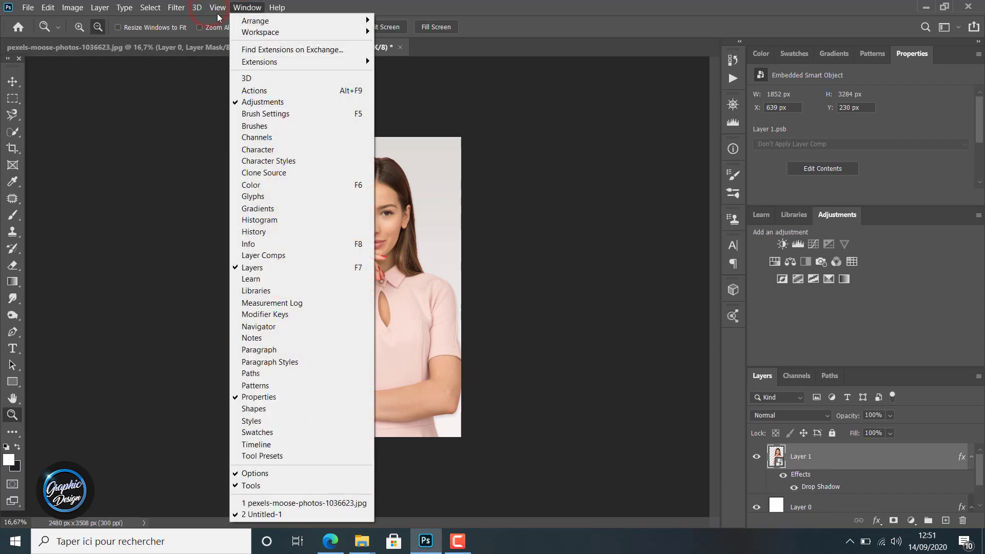
click(245, 360)
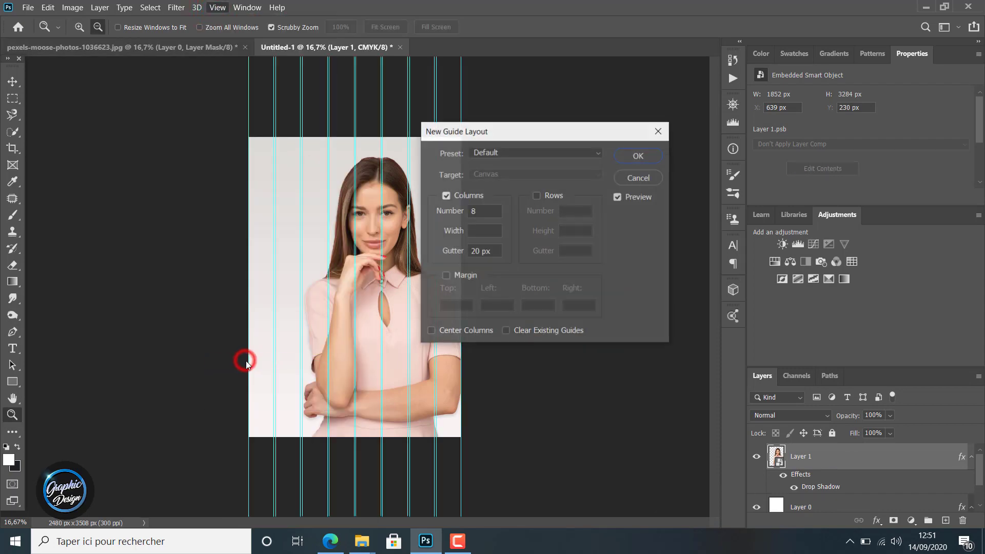
click(446, 276)
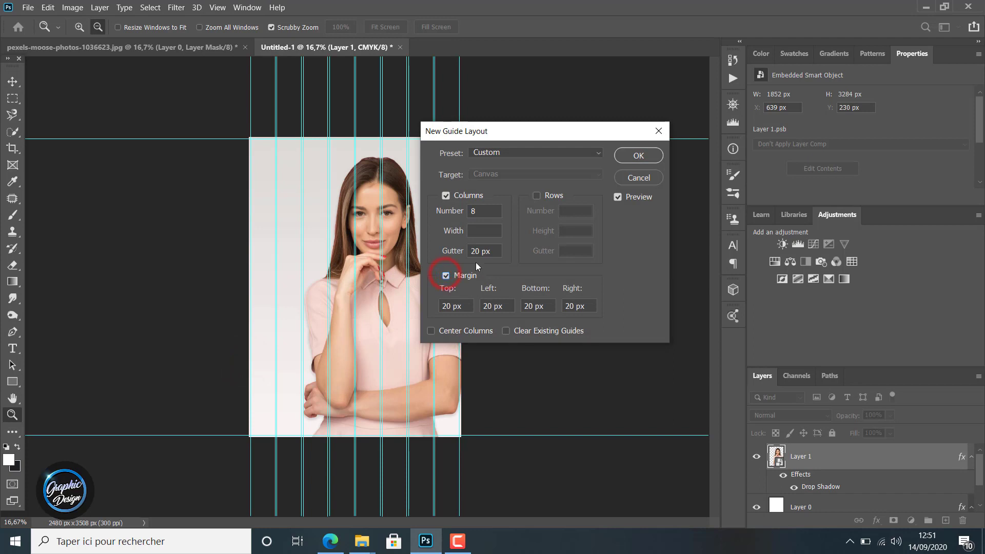
click(445, 196)
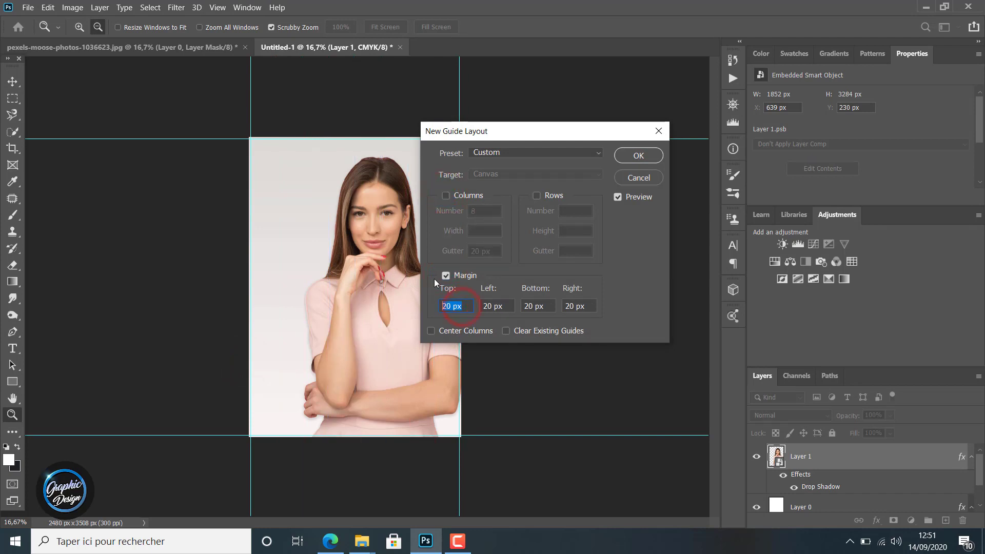
- Try to set the guide layout's top margin to 1.5cm
text(1.5cm)
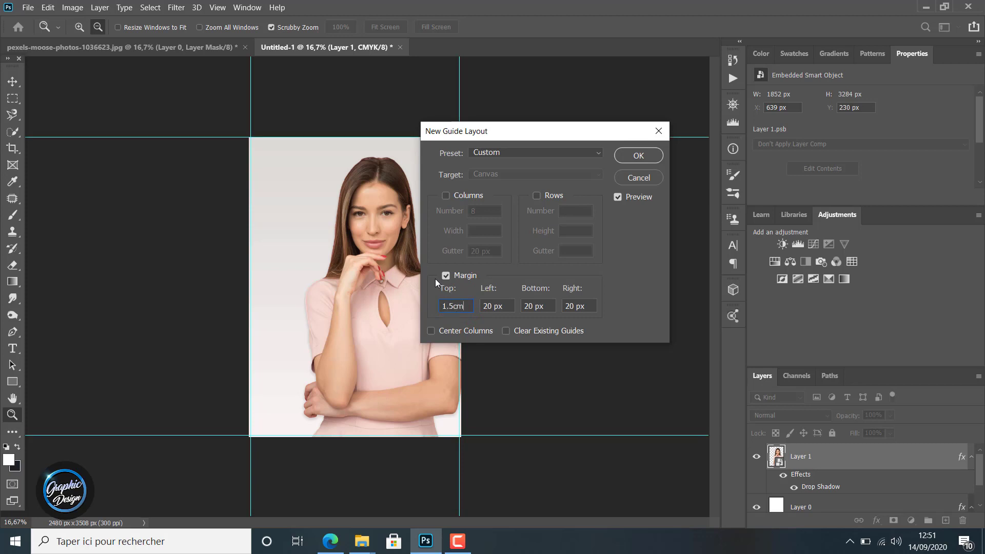
click(494, 305)
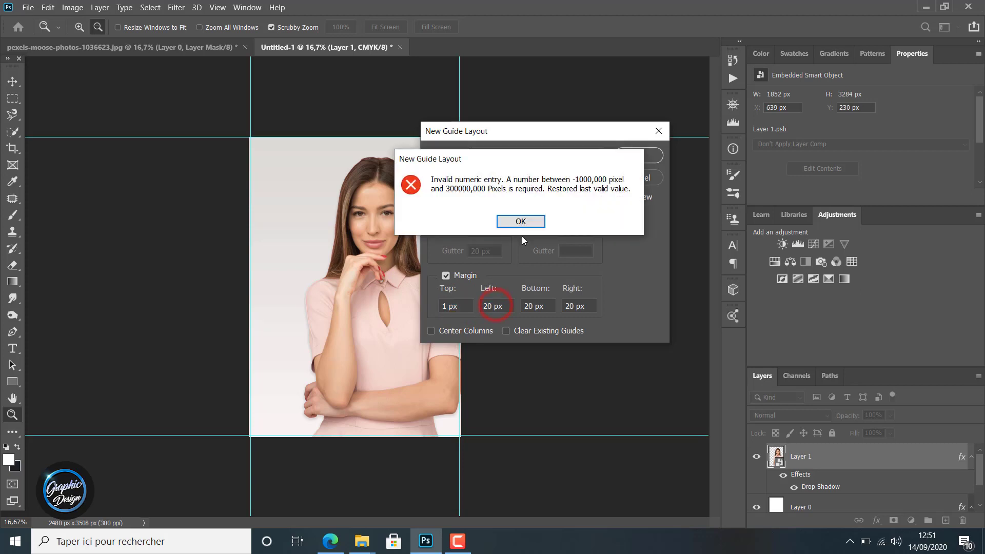
click(513, 221)
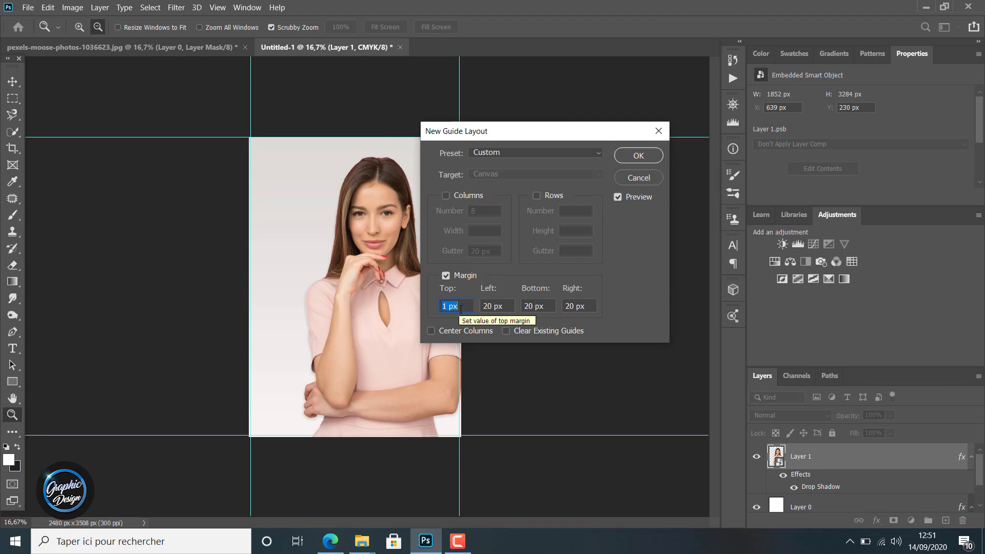
click(519, 153)
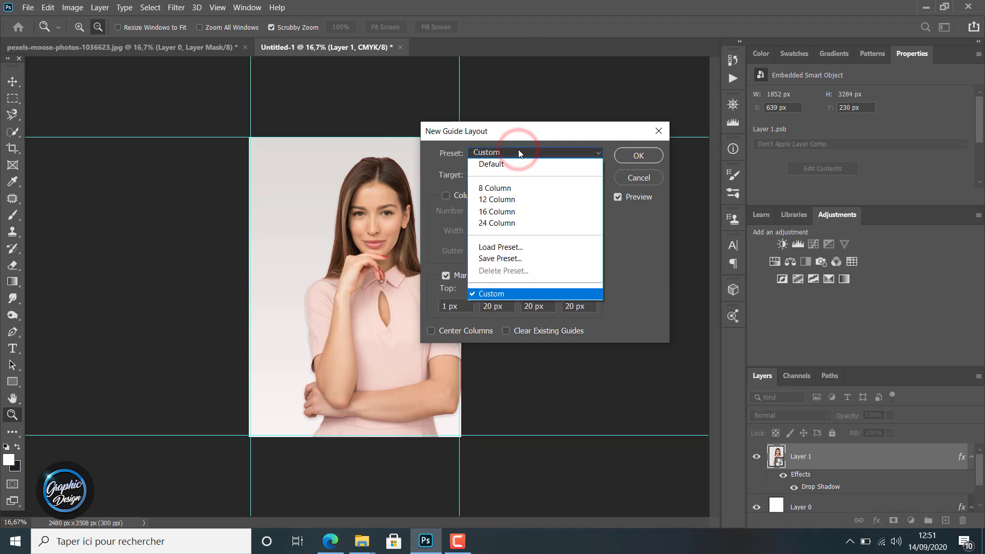
click(519, 153)
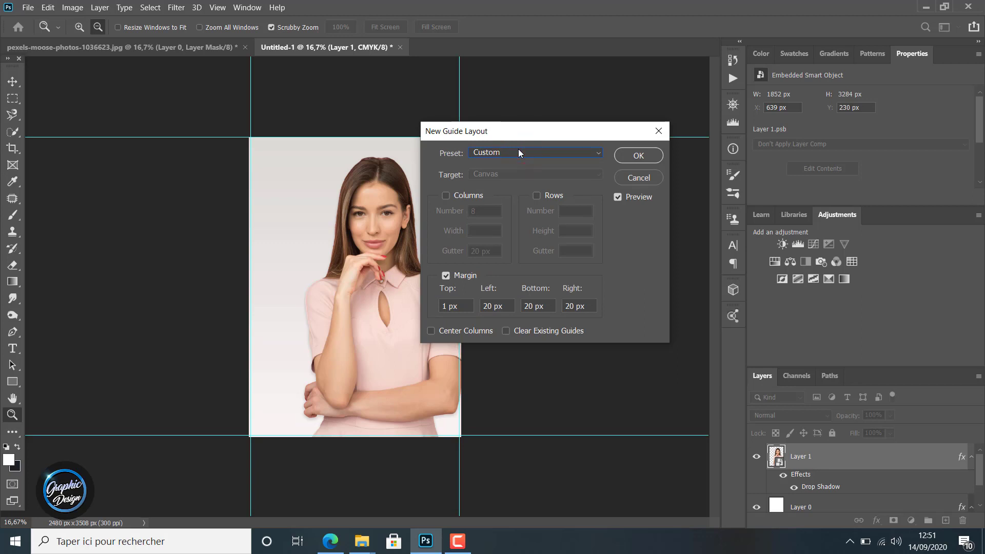
- Set the top, left, bottom and right guide margins to 1,5 cm and create the guide layout
click(447, 305)
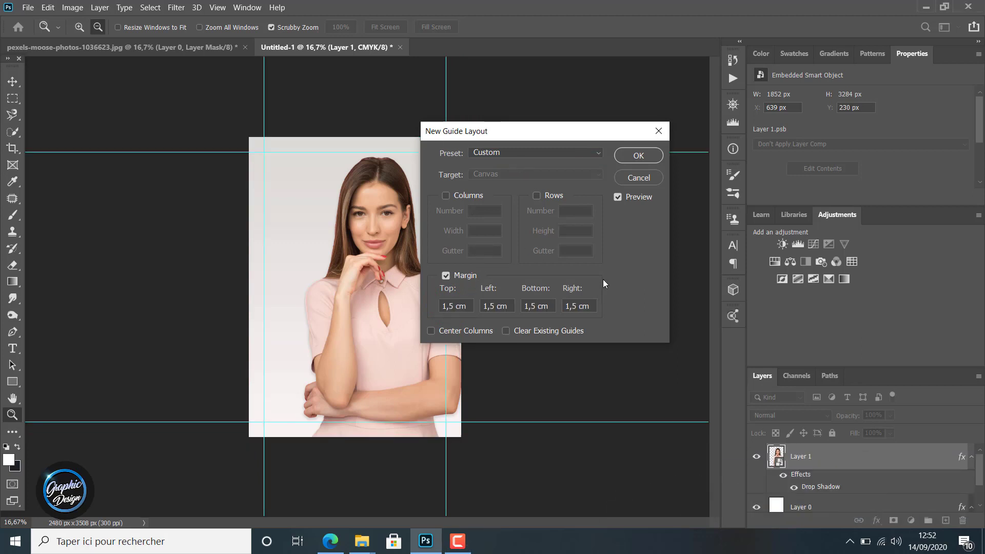
click(632, 155)
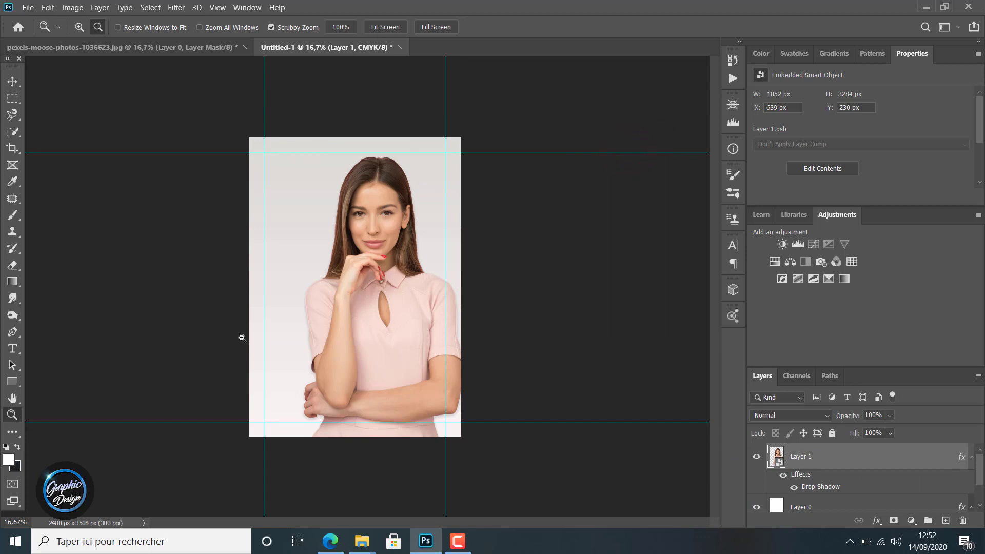
- Add a red "SOON" title in Playfair Display Regular at 83 pt, starting at the left margin guide beside the woman's head
click(12, 415)
click(119, 311)
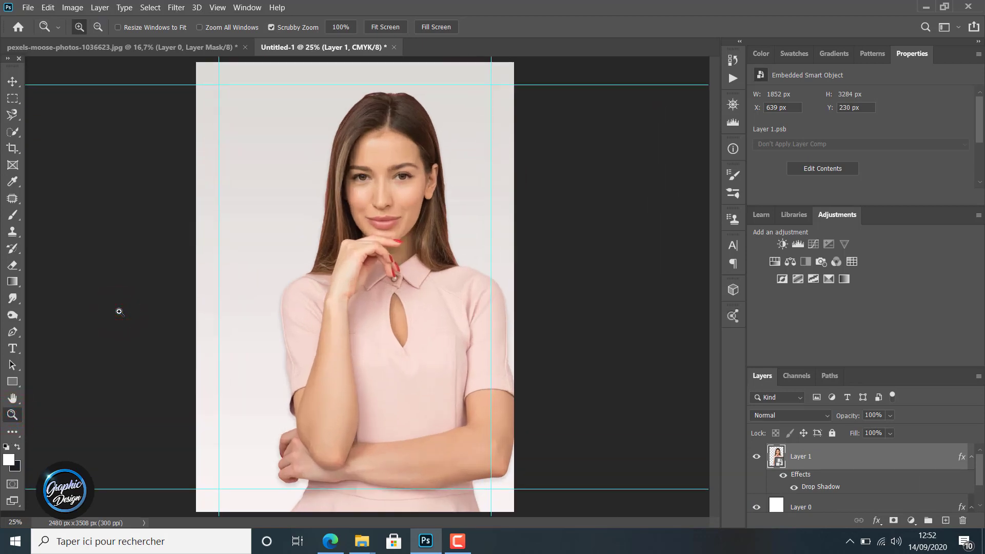
key(alt)
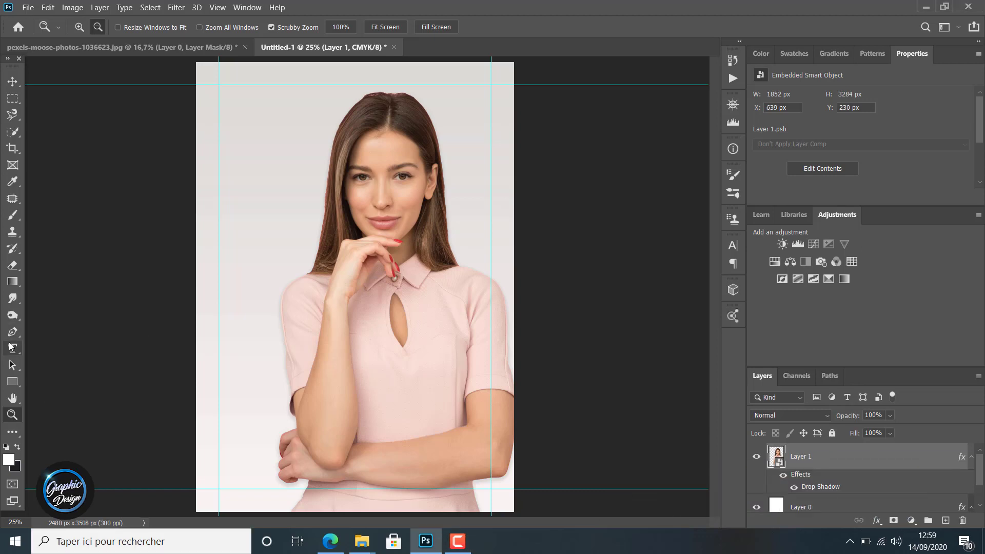
click(11, 347)
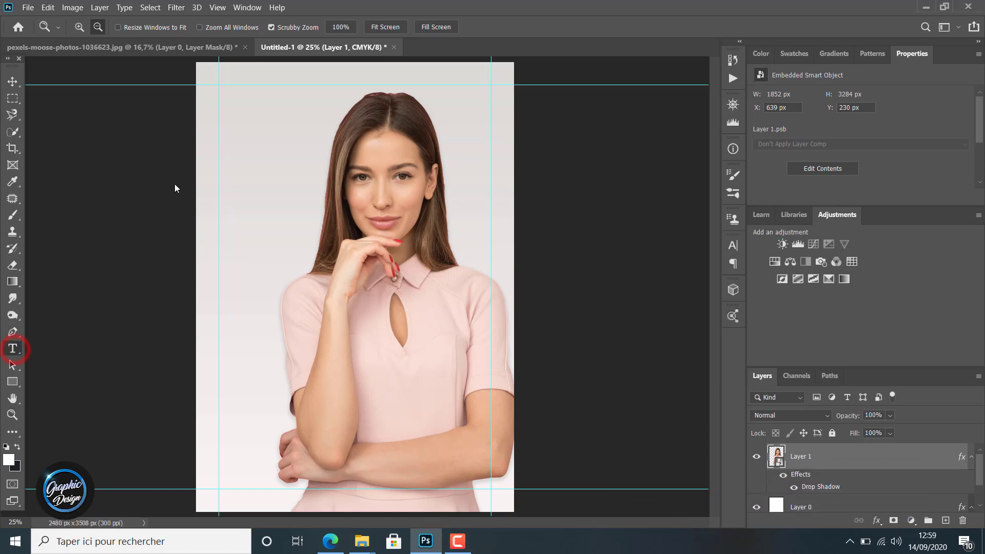
click(220, 113)
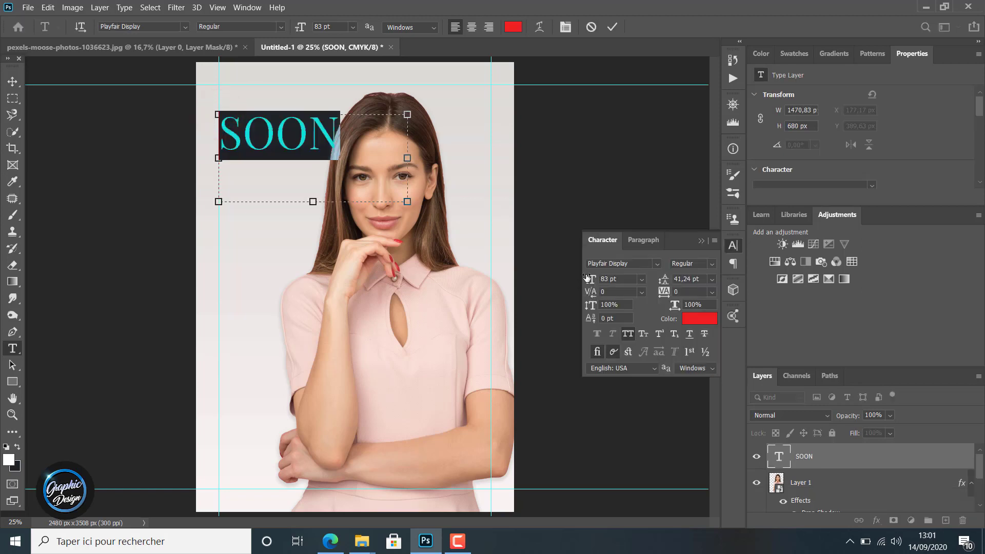
- Enlarge the SOON title to 203 pt and widen its text box to about 2491 px so the word fits on one line
drag(588, 279, 620, 279)
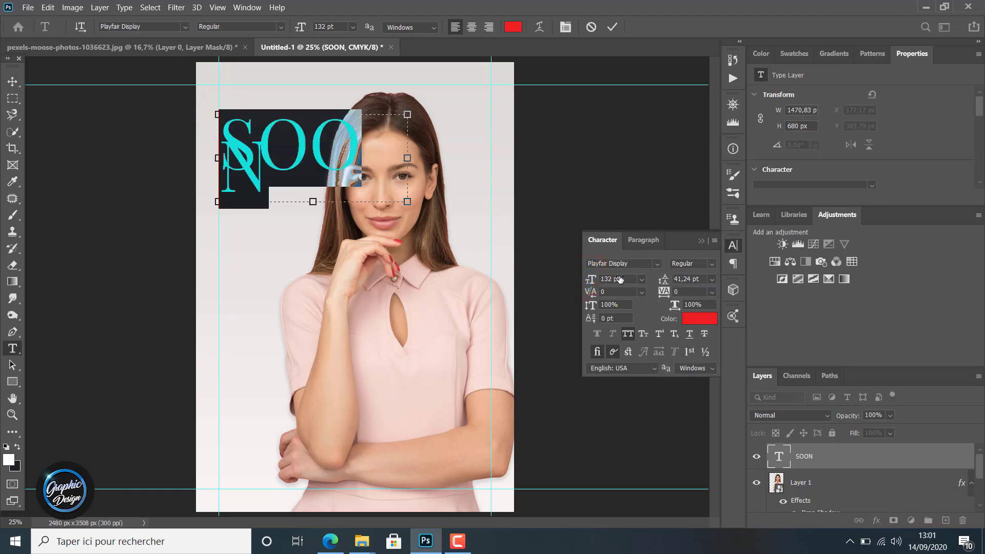
drag(405, 157, 497, 157)
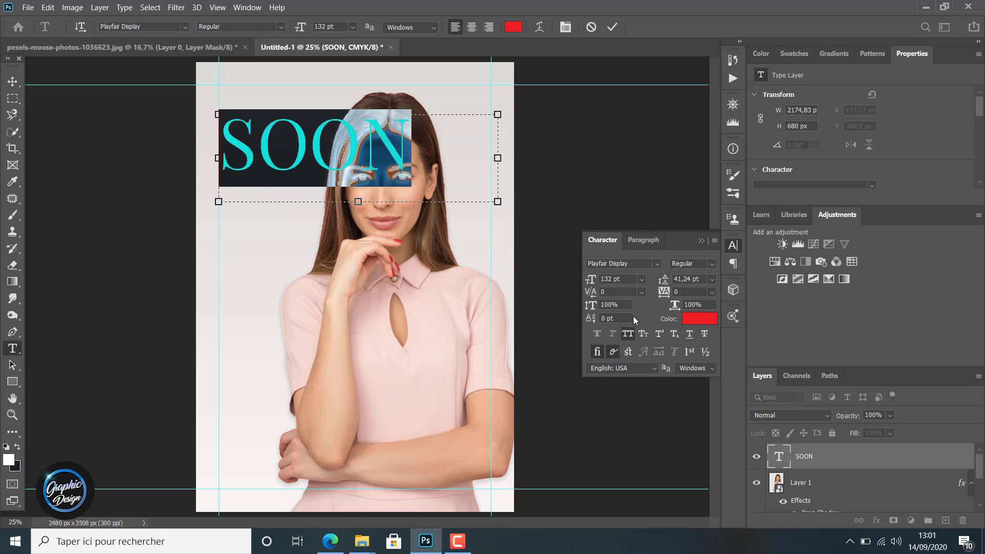
drag(593, 277, 620, 277)
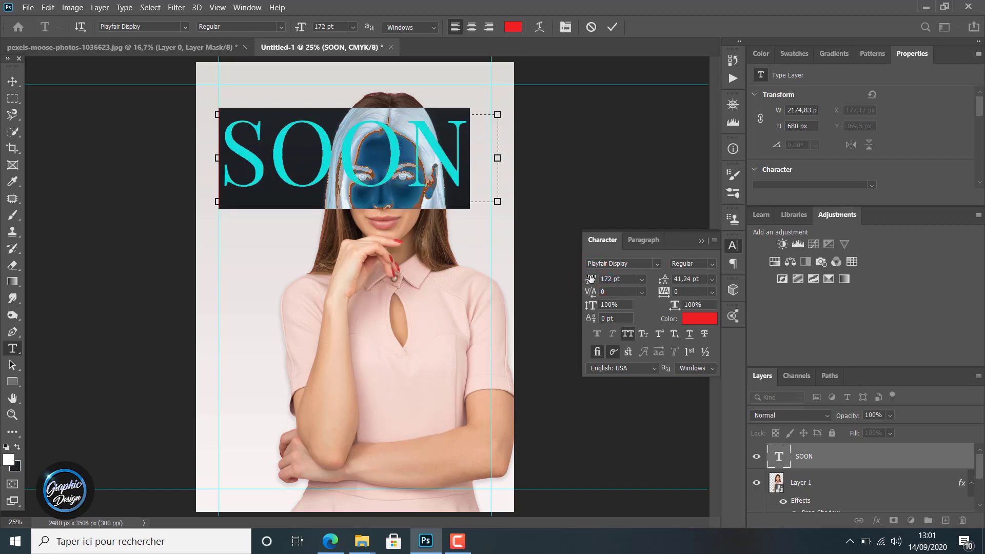
drag(591, 279, 609, 278)
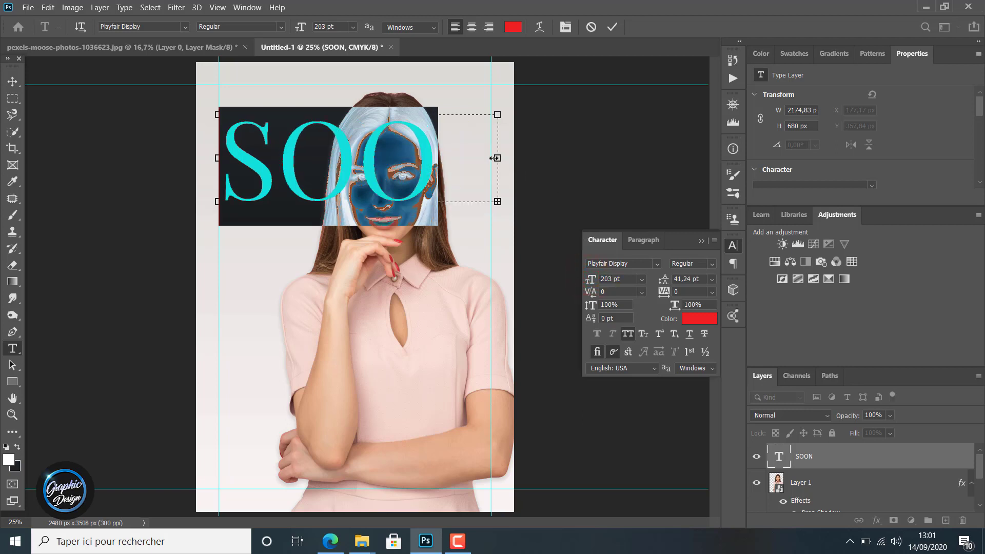
drag(499, 158, 540, 158)
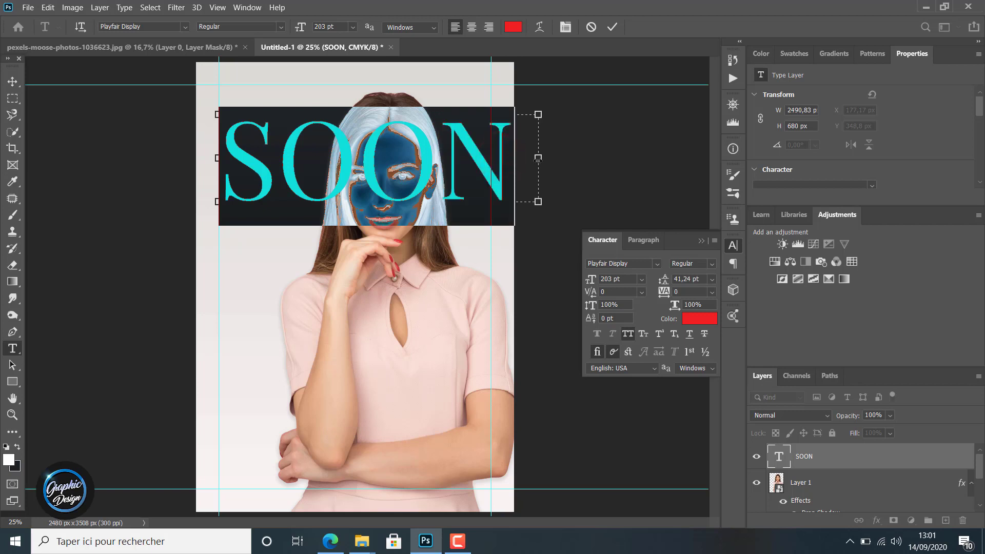
- Set the SOON title's size to 180 pt and move it up and right to about X 257 px, Y 264 px
double_click(611, 278)
text(180)
key(Return)
click(12, 81)
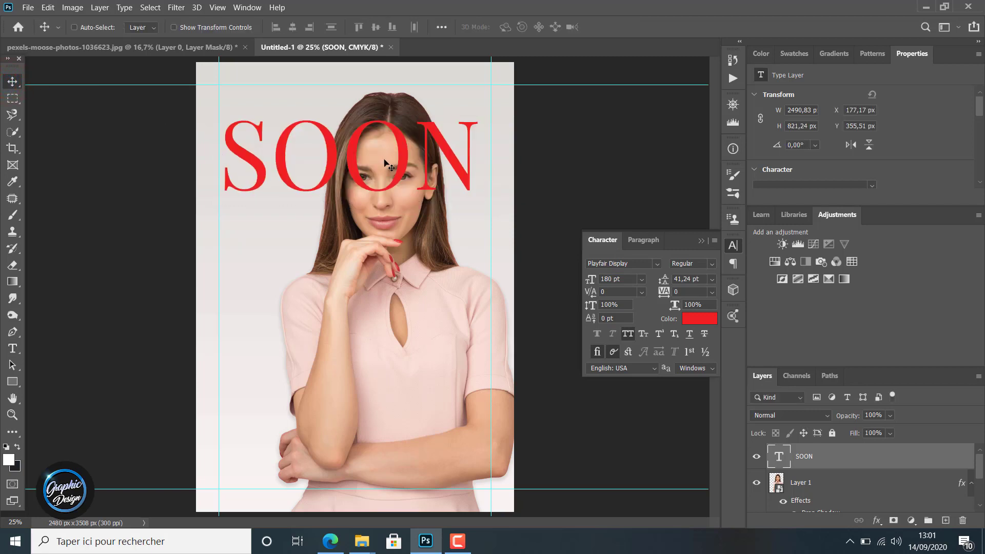
drag(381, 157, 392, 147)
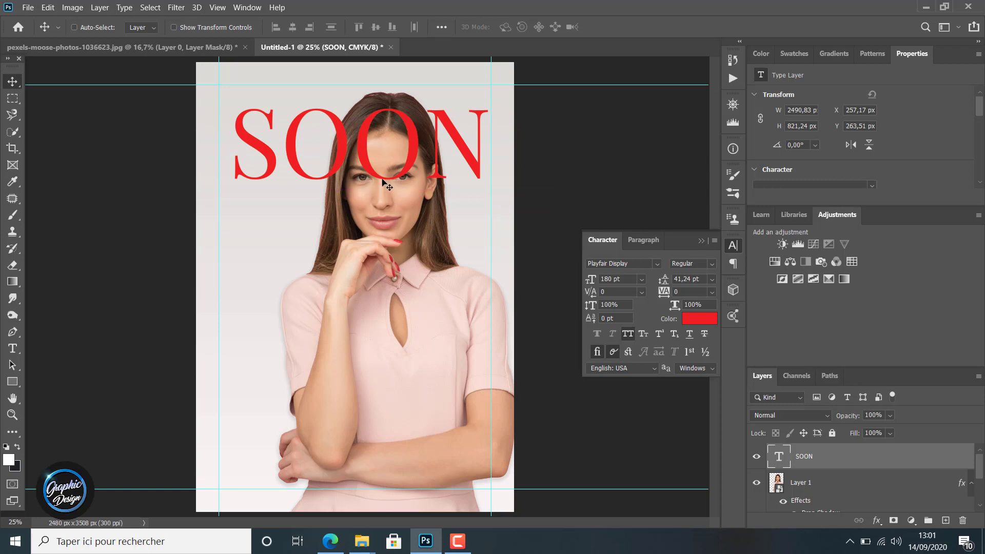
- Replace the title text SOON with "FADE"
key(t)
double_click(386, 160)
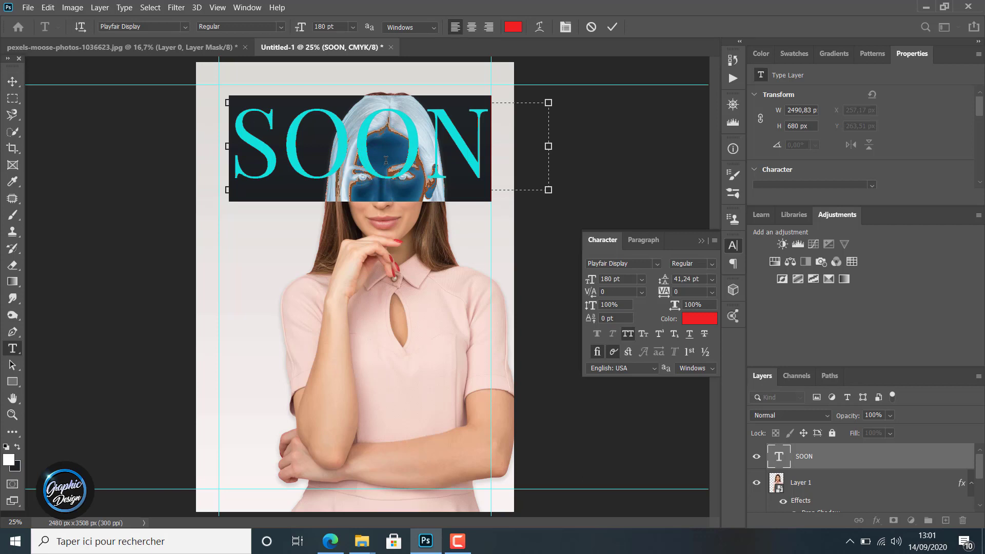
text(FAD)
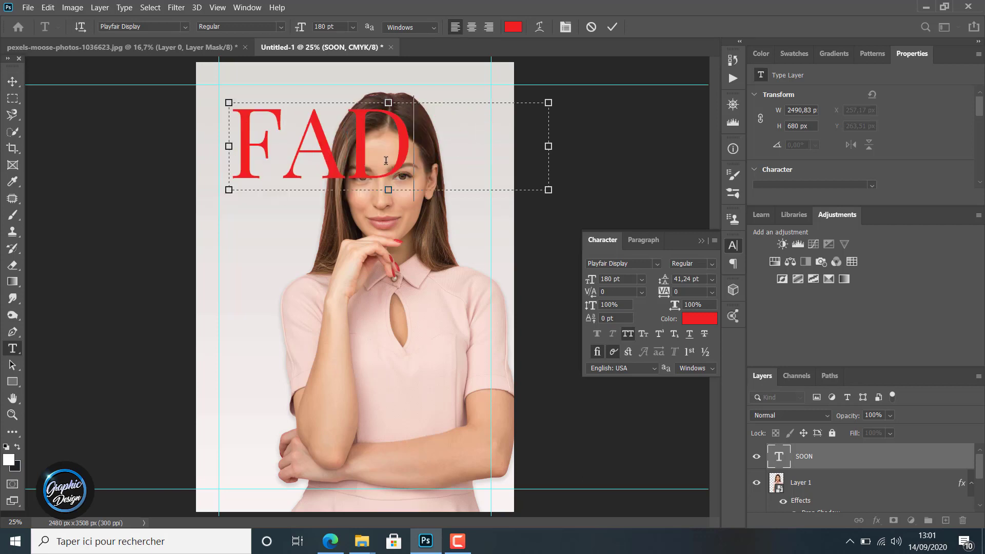
text(E)
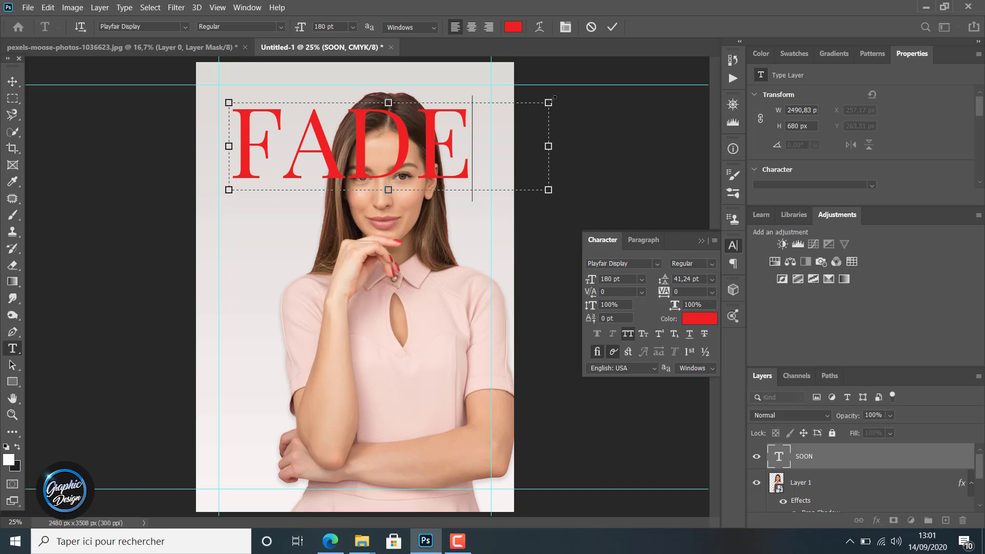
- Set the FADE title's tracking to 160 and move its text box left to the left margin guide
drag(471, 151, 252, 136)
drag(663, 292, 664, 292)
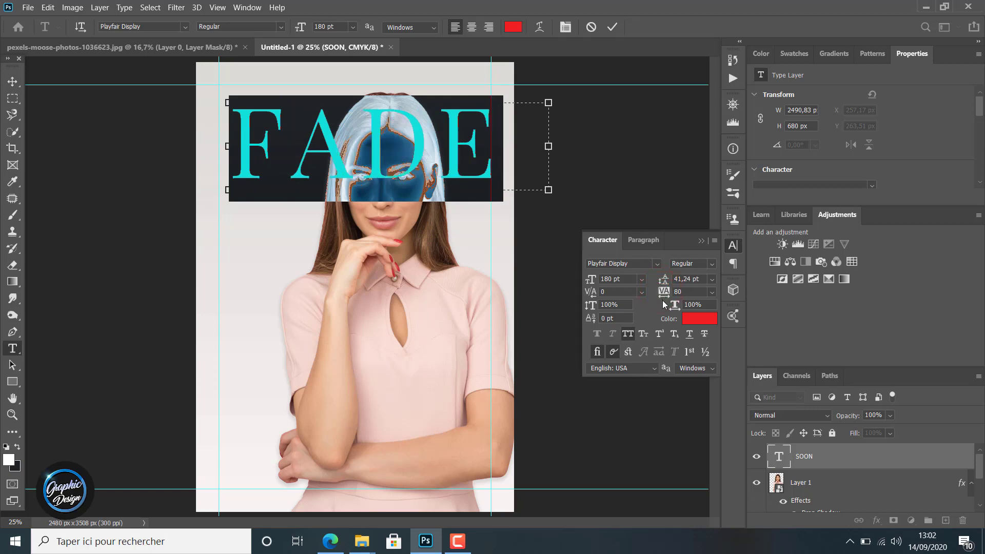
drag(663, 292, 667, 291)
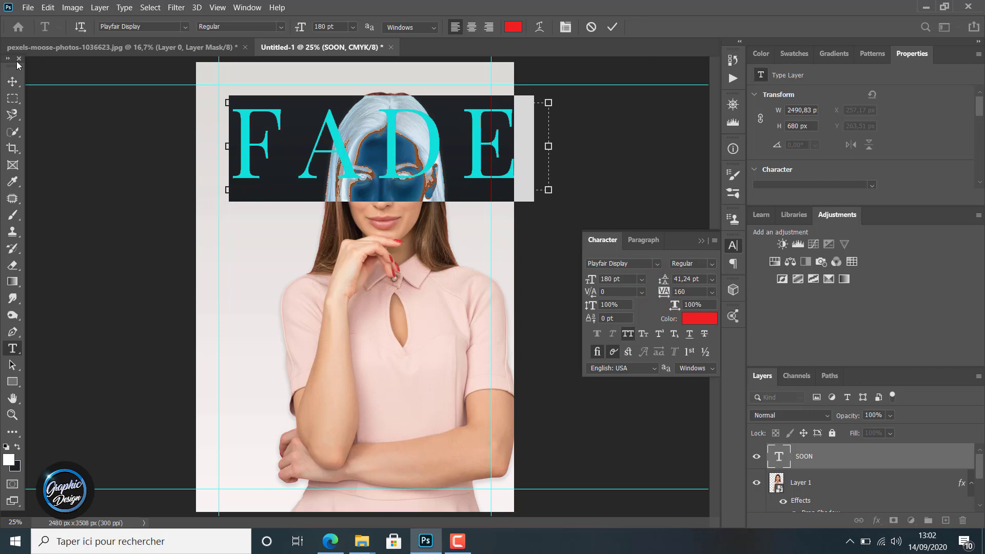
click(12, 81)
drag(425, 156, 412, 156)
- Set the FADE title's leading to 39,24 pt and its tracking to 80 so the word fits between the side margin guides
double_click(412, 156)
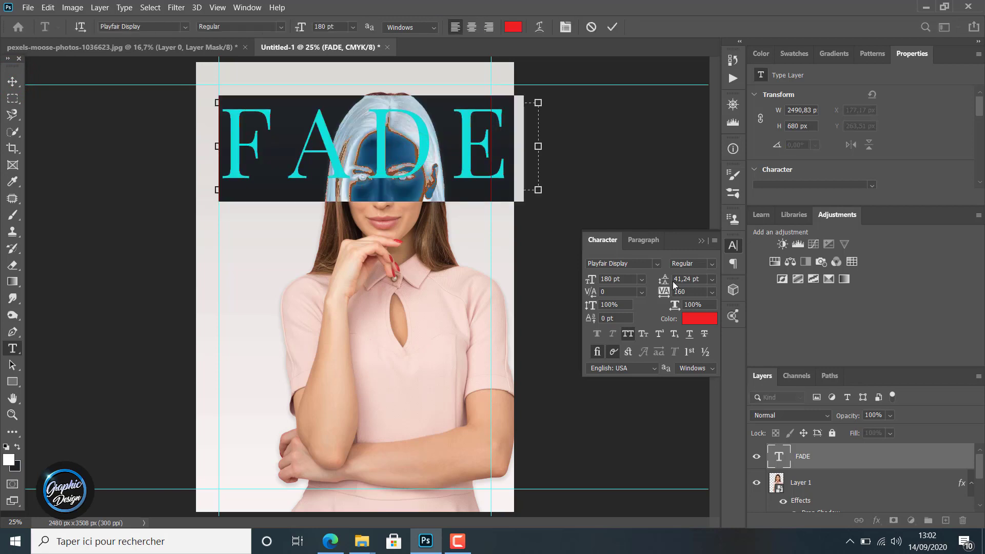
drag(665, 280, 661, 293)
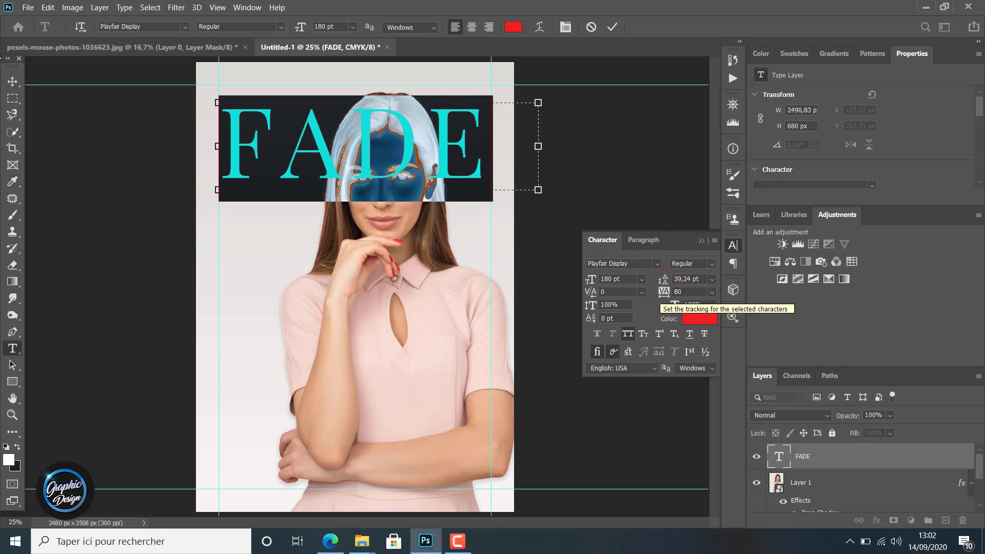
click(12, 80)
drag(389, 151, 389, 151)
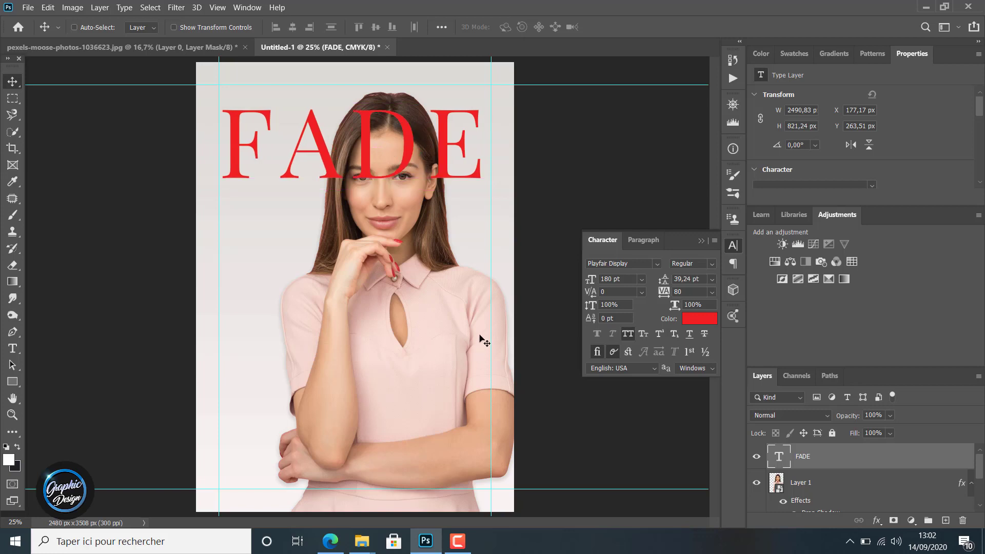
- Move the FADE title straight up about 188 px so the tops of its letters meet the upper margin guide
click(13, 81)
drag(335, 153, 332, 129)
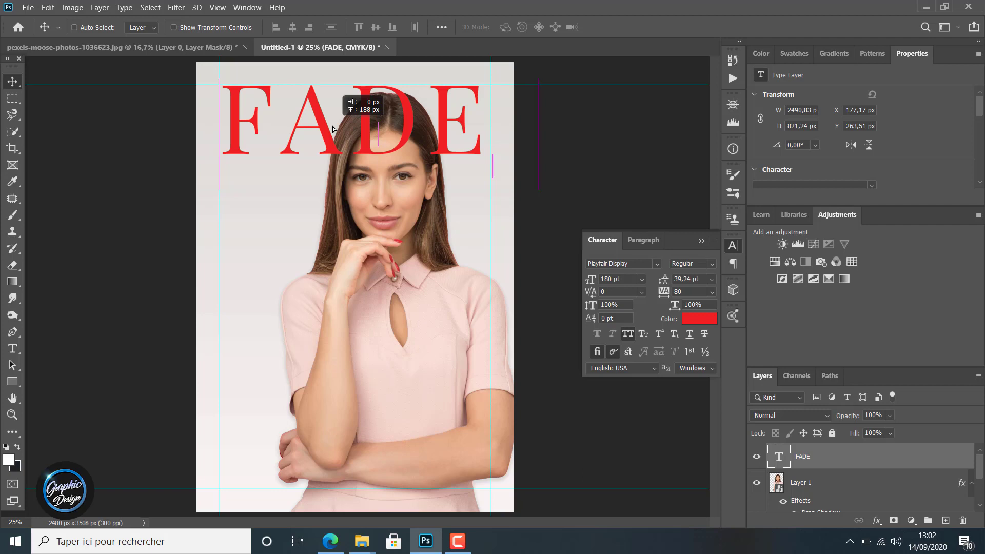
drag(332, 129, 332, 129)
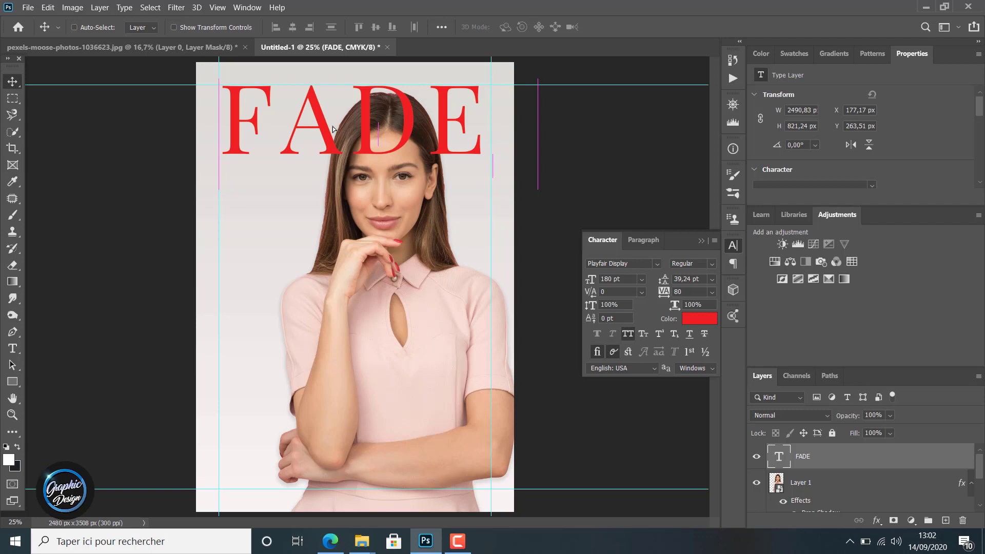
- Move the portrait on Layer 1 down to Y 322 px and stack its layer above the FADE title
click(810, 485)
key(Down)
key(Down)
key(Down)
key(Down)
key(Down)
key(Down)
key(Down)
key(Down)
key(Down)
key(Down)
key(Down)
key(Down)
key(Down)
key(Down)
key(Down)
key(Down)
key(Down)
key(Down)
key(Down)
key(Down)
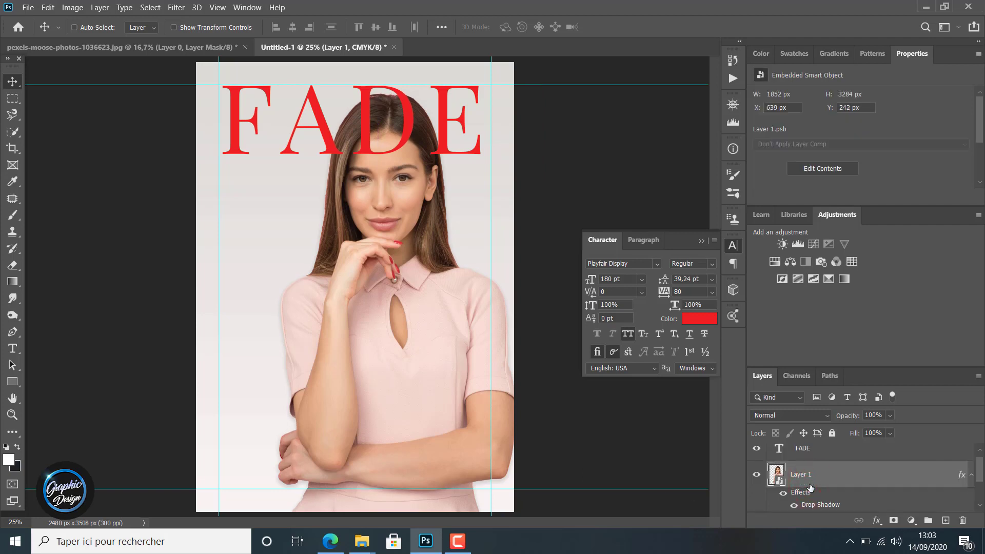
key(Down)
key(Down)
key(Down)
key(Down)
key(Down)
key(Down)
key(Down)
key(Down)
key(Down)
key(Down)
key(Down)
key(Down)
key(Down)
key(Down)
key(Down)
key(Down)
key(Down)
key(Down)
key(Down)
key(Down)
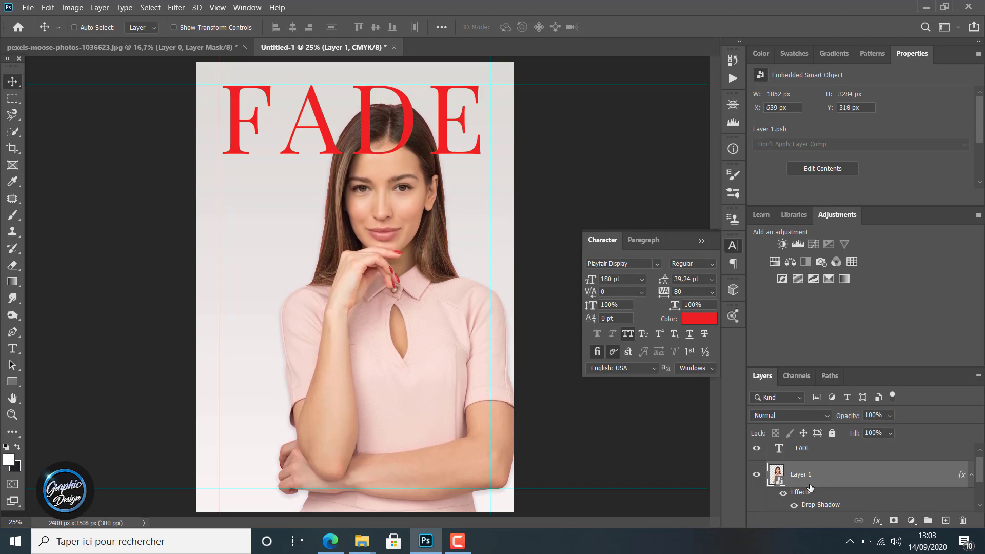
key(Down)
key(Down)
key(Down)
key(Down)
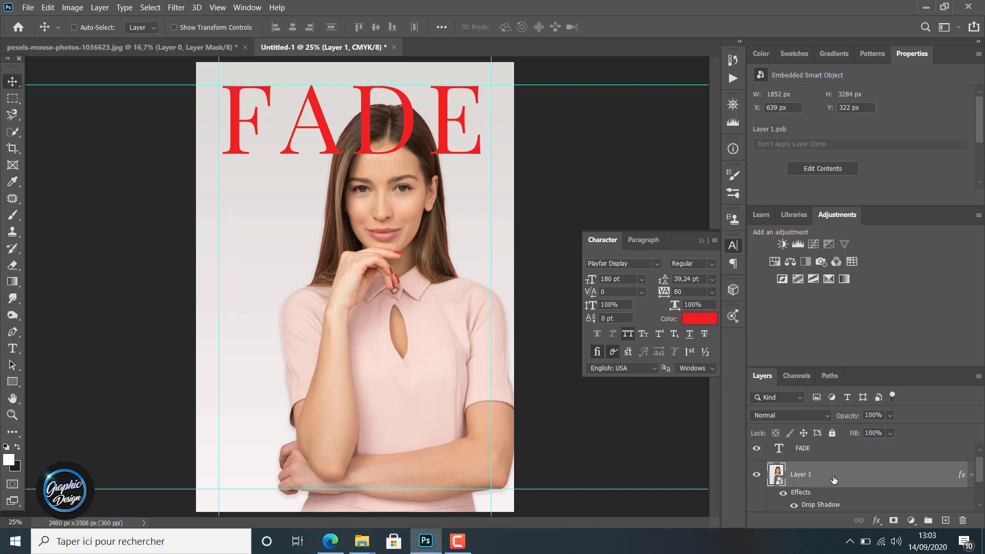
drag(834, 480, 832, 446)
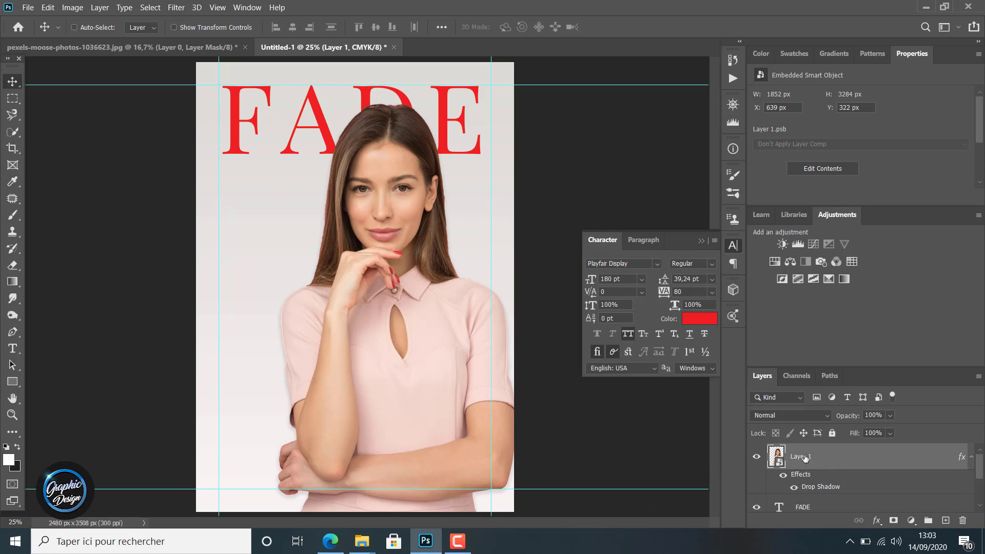
- Move the portrait horizontally left across the poster to X 63 px
key(shift+Left)
key(shift+Left)
key(shift+Left)
key(shift+Left)
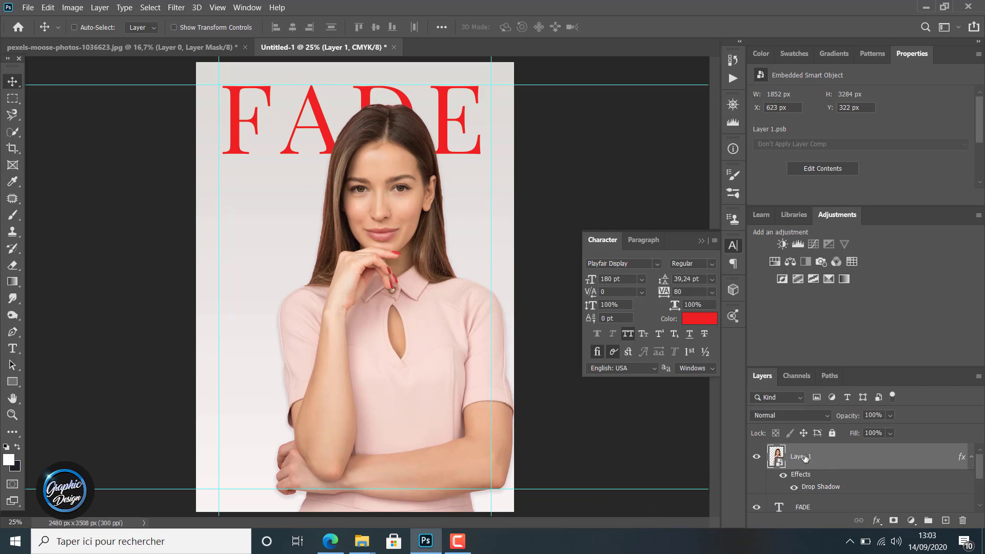
key(shift+Left)
key(shift+Left)
key(shift+Left)
key(shift+Left)
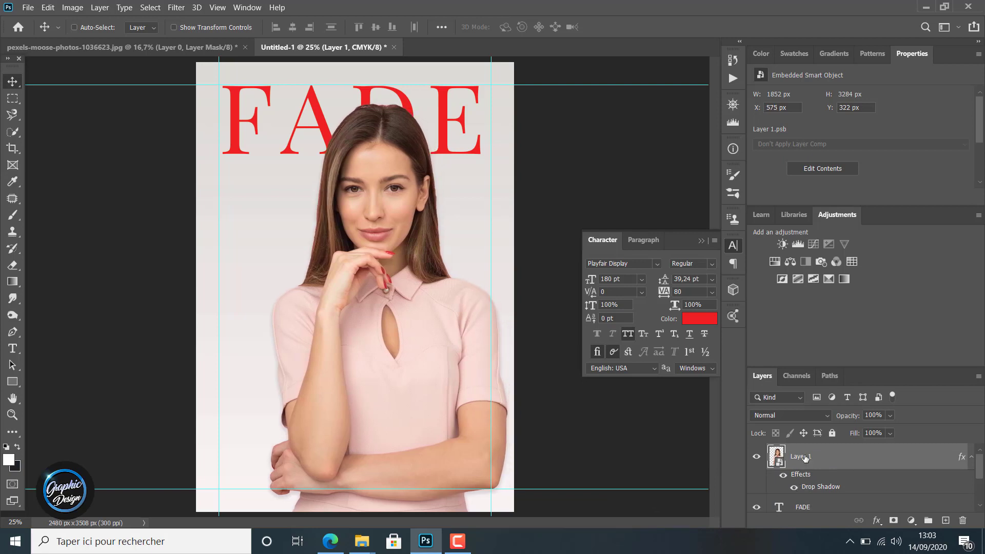
key(Left)
key(Left)
key(Left)
key(Left)
key(shift+Left)
key(shift+Left)
key(shift+Left)
key(shift+Left)
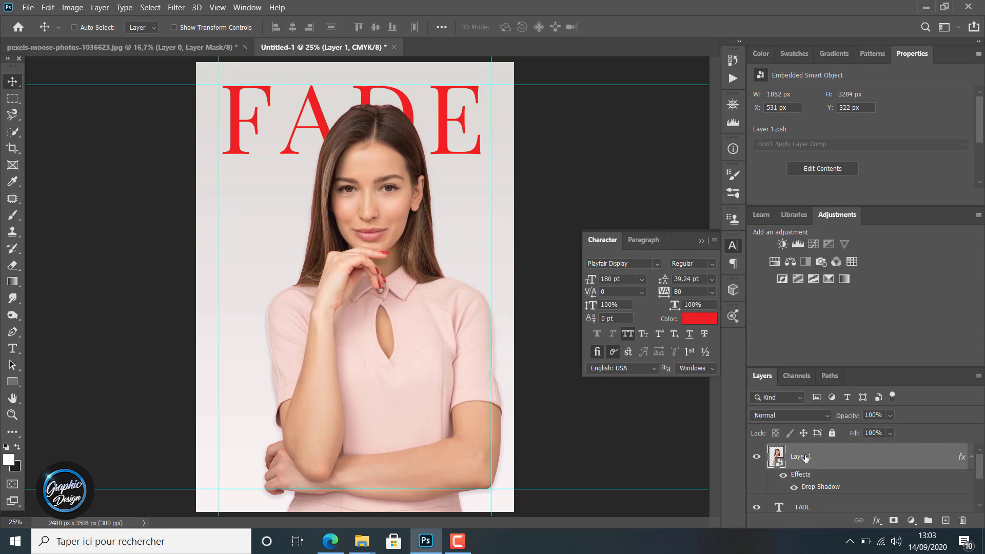
key(Left)
key(Left)
key(Left)
key(Left)
key(Left)
key(Left)
key(Left)
key(Left)
key(shift+Left)
key(shift+Left)
key(shift+Left)
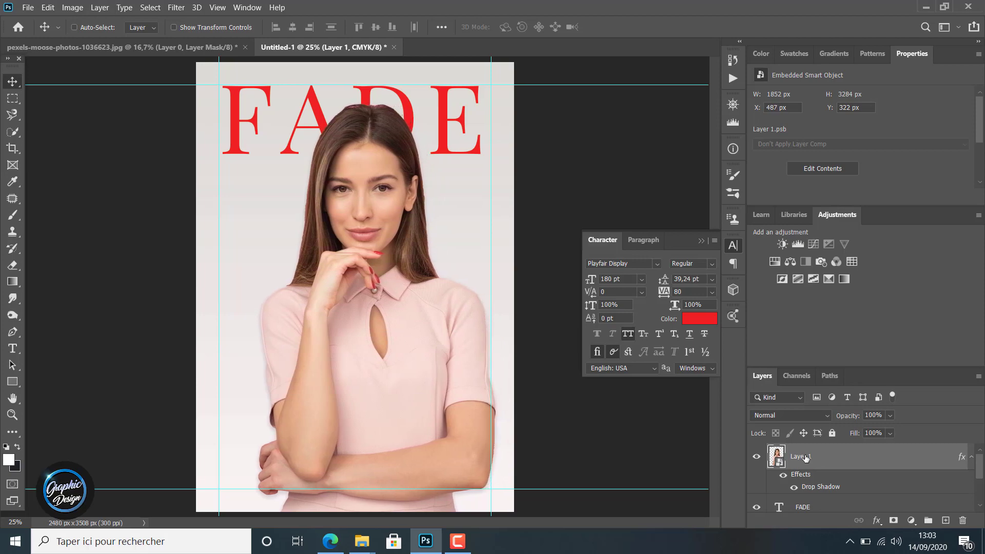
key(Left)
key(Left)
key(Left)
key(Left)
key(Left)
key(Left)
key(shift+Left)
key(shift+Left)
key(shift+Left)
key(shift+Left)
key(shift+Left)
key(shift+Left)
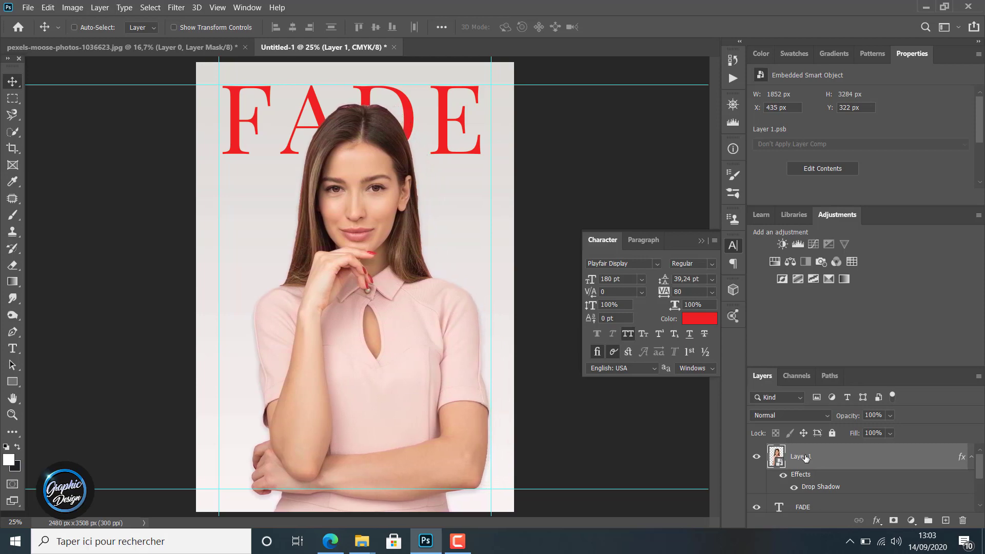
key(Left)
key(Left)
key(Left)
key(Left)
key(Left)
key(Left)
key(Left)
key(Left)
key(shift+Left)
key(shift+Left)
key(shift+Left)
key(shift+Left)
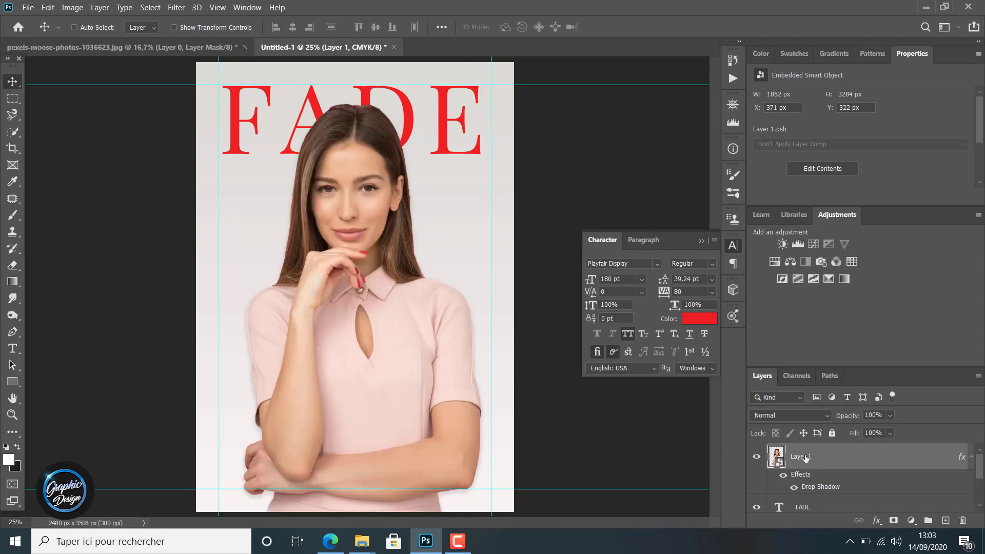
key(shift+Left)
key(shift+Left)
key(shift+Left)
key(shift+Left)
key(shift+Left)
key(shift+Left)
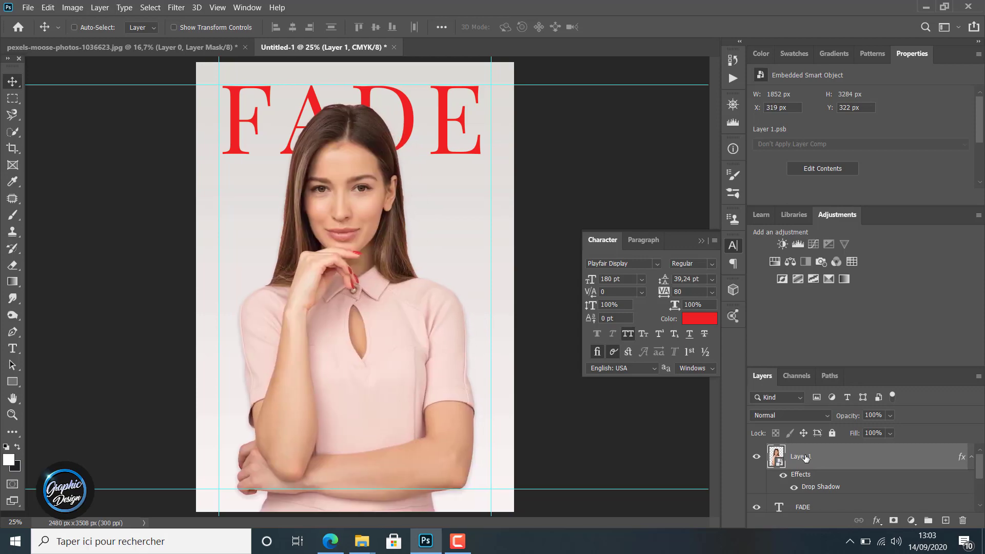
key(Left)
key(Left)
key(Left)
key(Left)
key(shift+Left)
key(shift+Left)
key(shift+Left)
key(shift+Left)
key(shift+Left)
key(shift+Left)
key(shift+Left)
key(shift+Left)
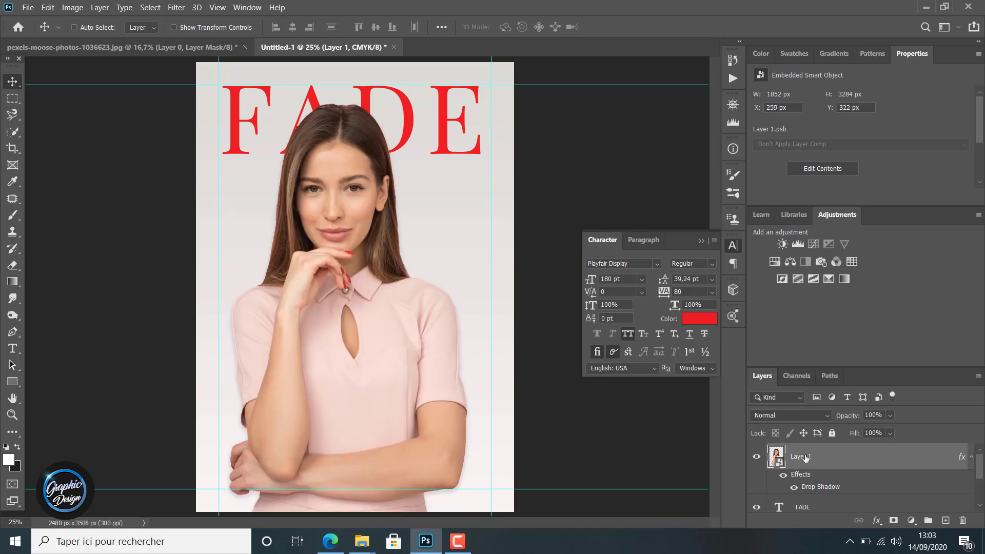
key(Left)
key(Left)
key(Left)
key(Left)
key(shift+Left)
key(shift+Left)
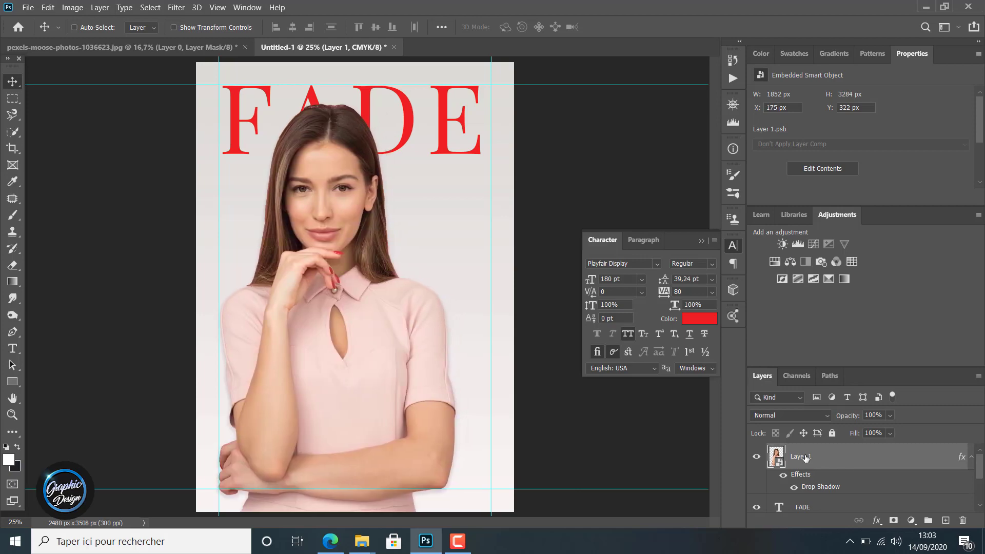
key(shift+Left)
key(shift+Left)
key(shift+Left)
key(shift+Left)
key(shift+Left)
key(shift+Left)
key(shift+Left)
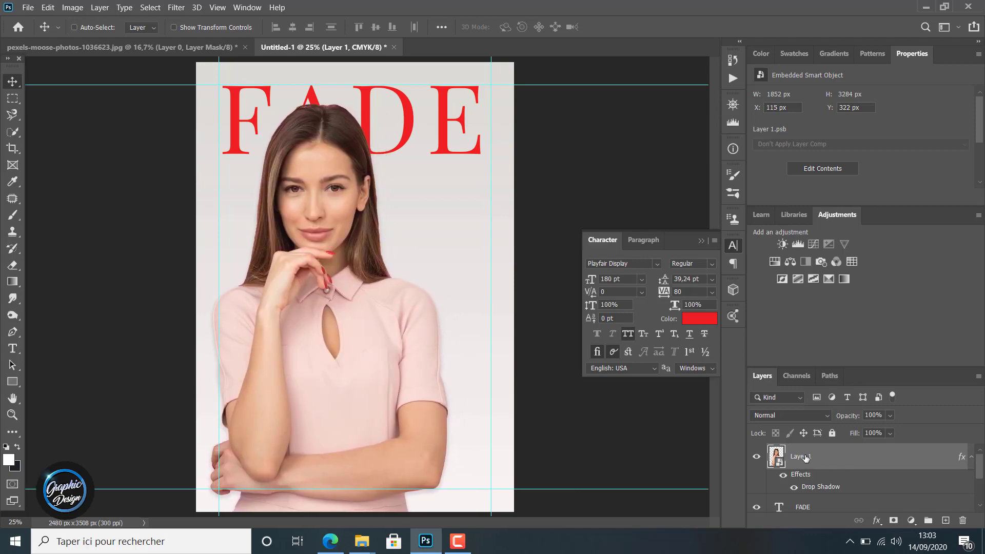
key(Left)
key(Left)
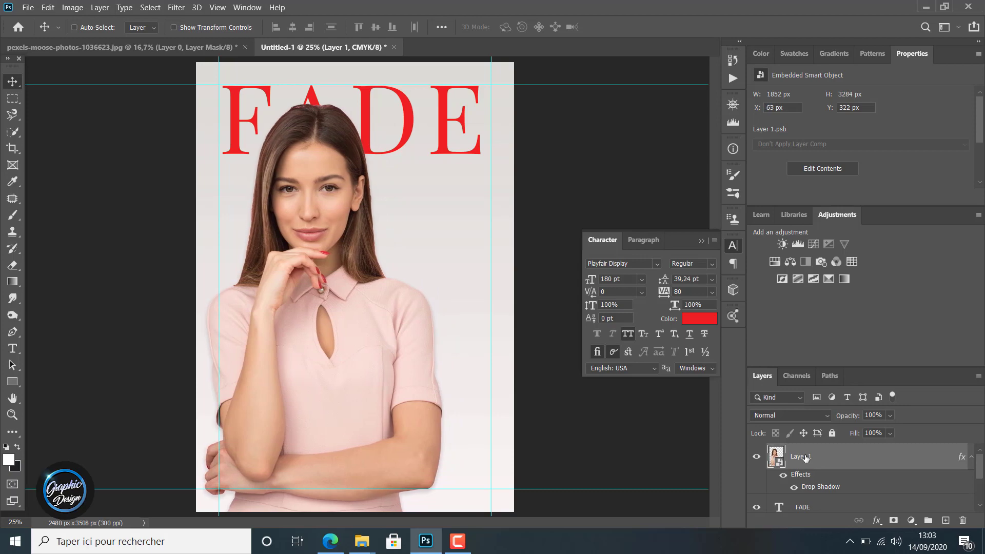
- Shift the portrait back to the right to X 135 px
key(shift+Right)
key(shift+Right)
key(shift+Right)
key(shift+Right)
key(shift+Right)
key(shift+Right)
key(shift+Right)
key(Right)
key(Right)
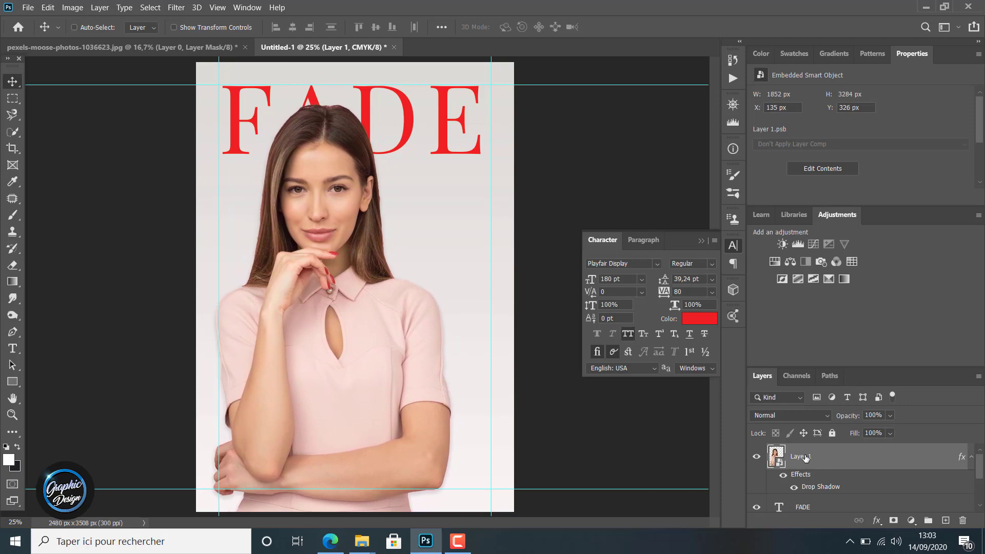
- Lower the portrait to Y 390 px so the head covers less of the FADE title
key(shift+Down)
key(shift+Down)
key(shift+Down)
key(shift+Down)
key(shift+Down)
key(shift+Down)
key(Down)
key(Down)
key(Down)
key(Down)
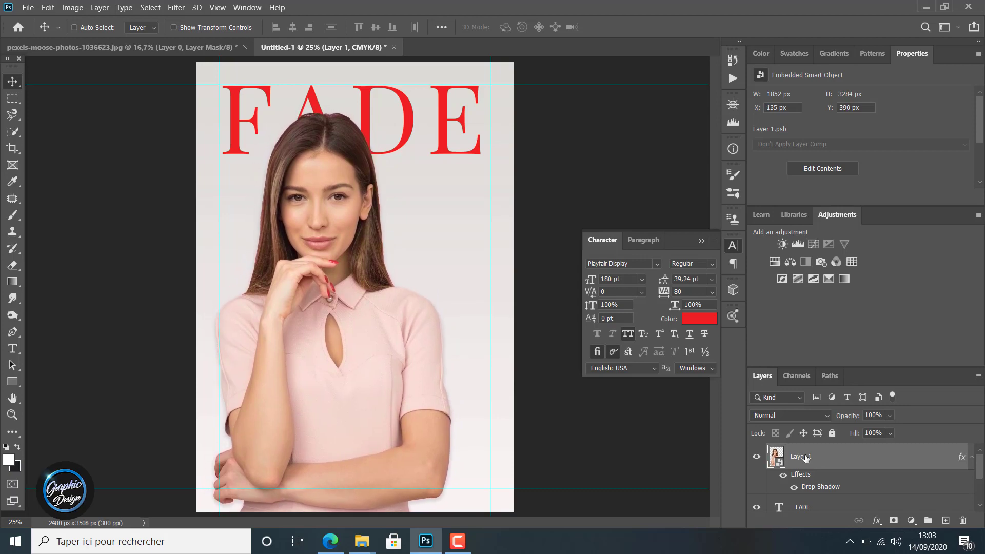
- Raise the portrait on Layer 1 to Y 306 px so the head covers more of the FADE title
key(shift+Up)
key(shift+Up)
key(shift+Up)
key(Up)
key(Up)
key(Up)
key(Up)
key(Up)
key(Up)
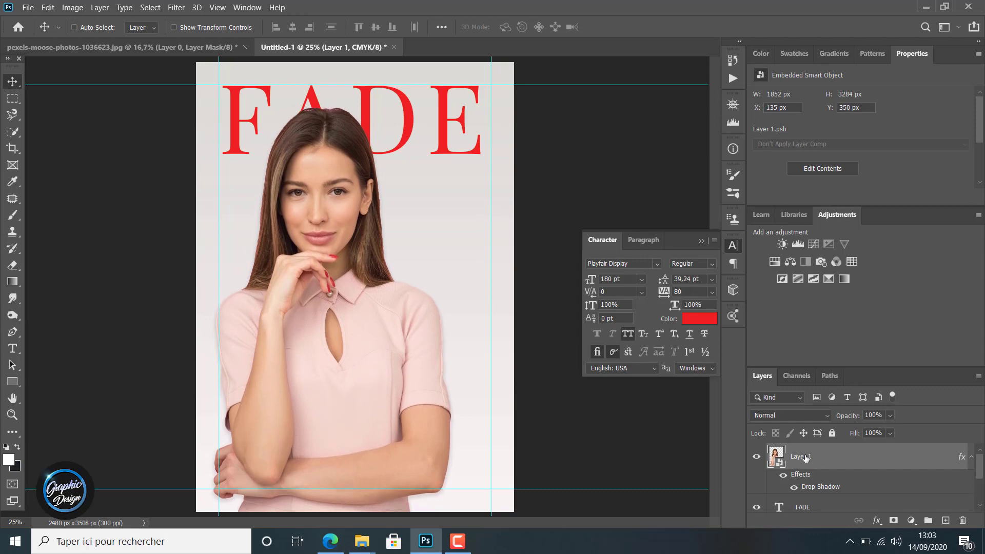
key(Up)
key(Up)
key(Up)
key(Up)
key(Up)
key(Up)
key(Up)
key(Up)
key(Up)
key(Up)
key(Up)
key(Up)
key(Up)
key(Up)
key(Up)
key(Up)
key(Up)
key(Up)
key(Up)
key(Up)
- Shift the portrait horizontally to the right across the poster to X 347 px
key(Right)
key(Right)
key(Right)
key(Right)
key(Right)
key(Right)
key(Right)
key(Right)
key(Right)
key(Right)
key(Right)
key(Right)
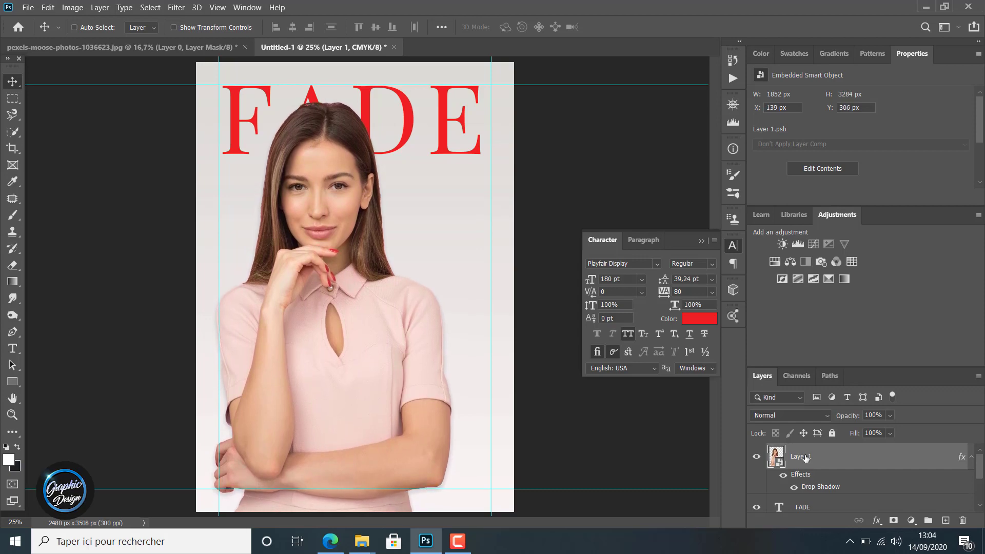
key(shift+Right)
key(shift+Right)
key(shift+Right)
key(shift+Right)
key(shift+Right)
key(shift+Right)
key(shift+Right)
key(shift+Right)
key(shift+Right)
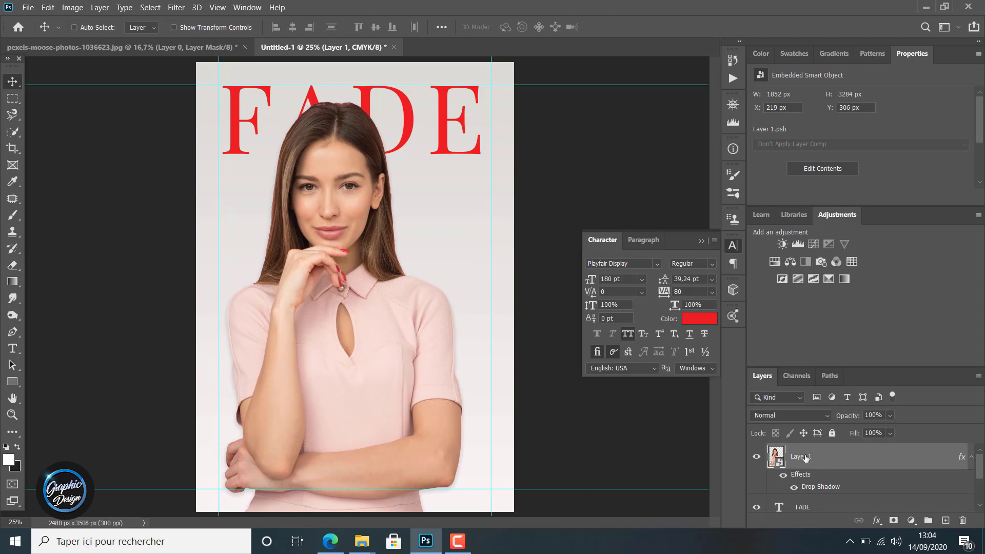
key(Right)
key(Right)
key(Right)
key(Right)
key(Right)
key(Right)
key(Right)
key(Right)
key(Right)
key(Right)
key(Right)
key(Right)
key(Right)
key(Right)
key(Right)
key(Right)
key(Right)
key(Right)
key(Right)
key(Right)
key(Right)
key(Right)
key(Right)
key(Right)
key(Right)
key(Right)
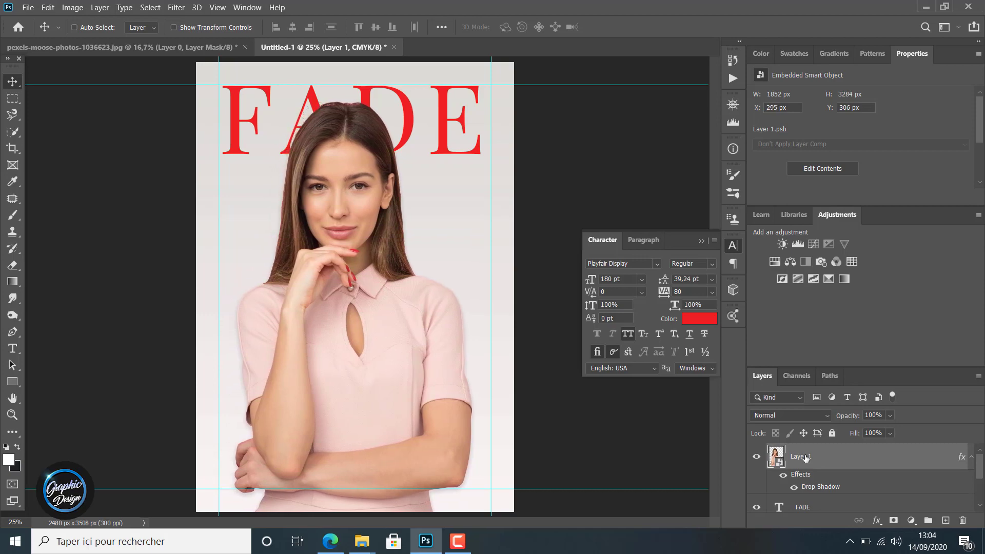
key(Right)
key(Right)
key(Right)
key(Right)
key(Right)
key(Right)
key(Right)
key(Right)
key(Right)
key(Right)
key(Right)
key(Right)
key(Right)
key(Right)
key(Right)
key(Right)
key(Right)
key(Right)
key(Right)
key(Right)
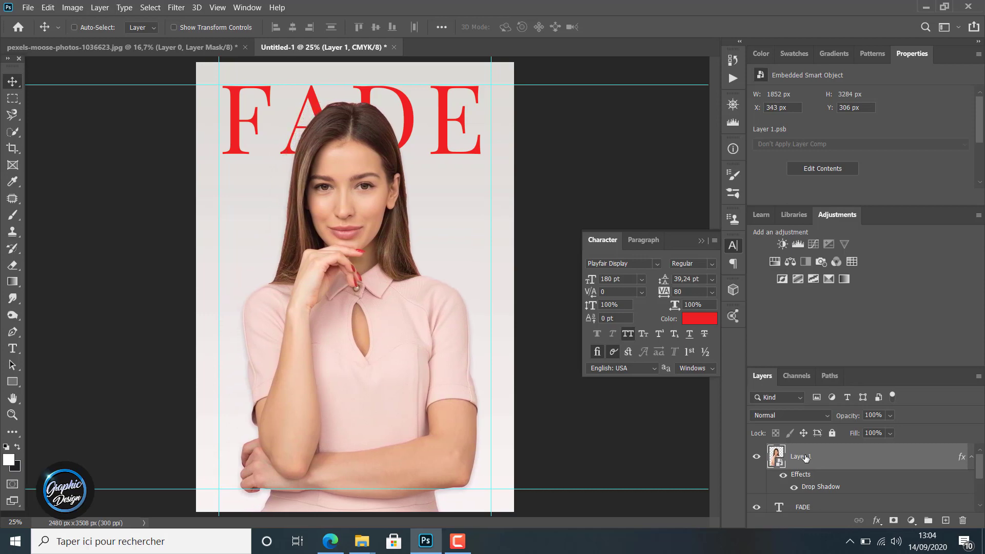
key(Right)
key(Right)
key(Right)
key(Right)
- Lower the portrait slightly and fine-tune its height to Y 322 px
key(Down)
key(Down)
key(Down)
key(Down)
key(Down)
key(Down)
key(Down)
key(Down)
key(Down)
key(Down)
key(Down)
key(Down)
key(Down)
key(Down)
key(Down)
key(Down)
key(Down)
key(Down)
key(Down)
key(Down)
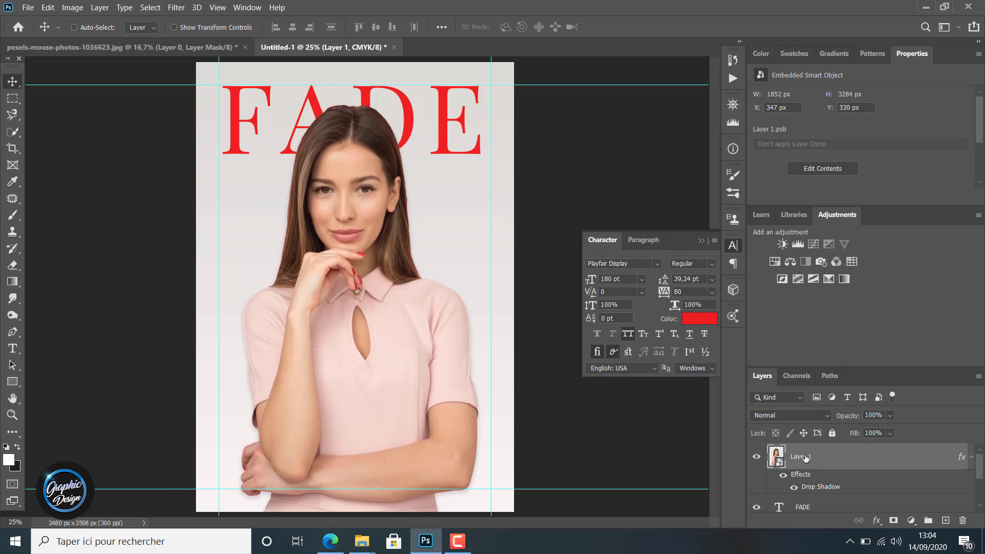
key(Up)
key(Up)
key(Up)
key(Up)
key(Up)
key(Up)
key(Up)
key(Up)
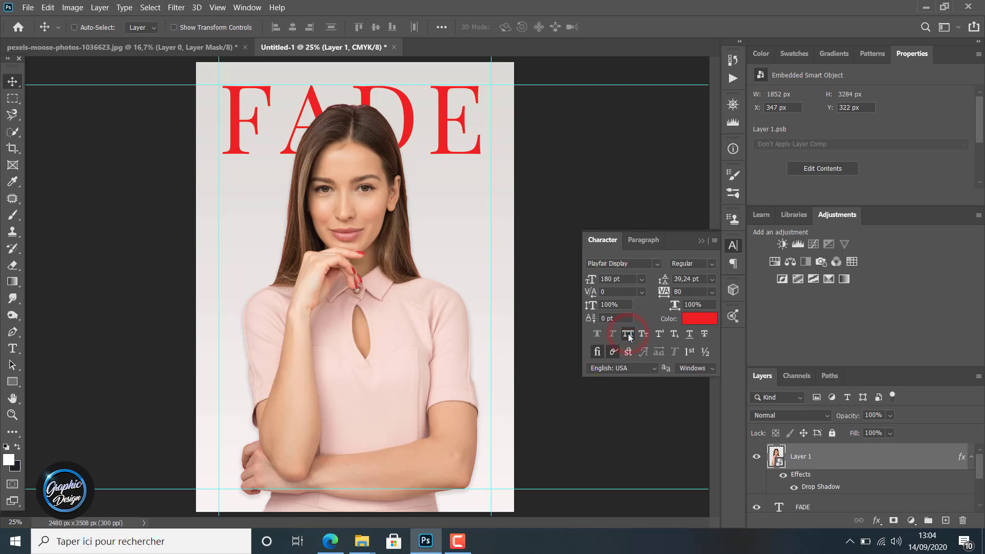
- Collapse the floating character settings to clear the area beside the poster
click(641, 295)
click(625, 306)
click(701, 240)
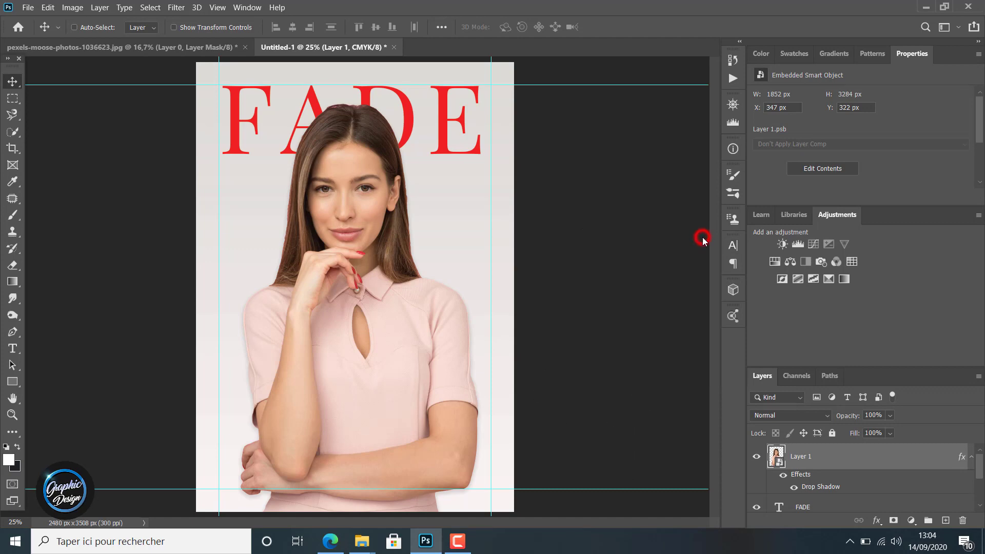
- Add a Drop Shadow effect to the FADE title layer
scroll(819, 487, down, 2)
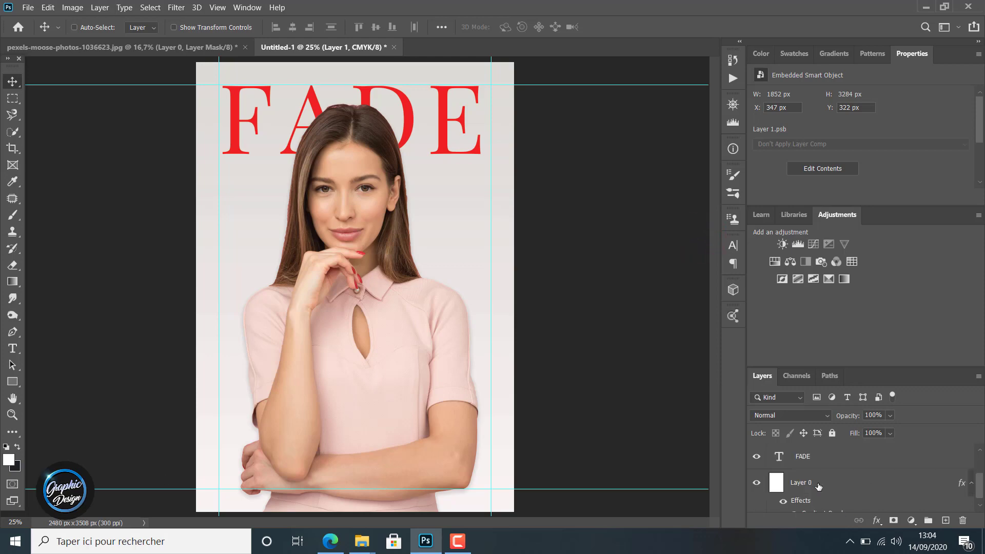
click(807, 457)
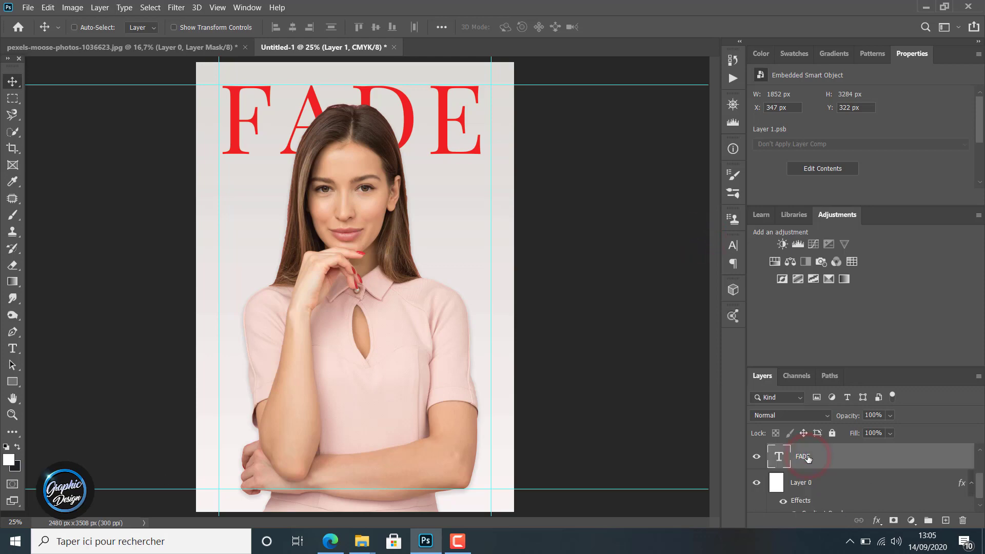
right_click(807, 457)
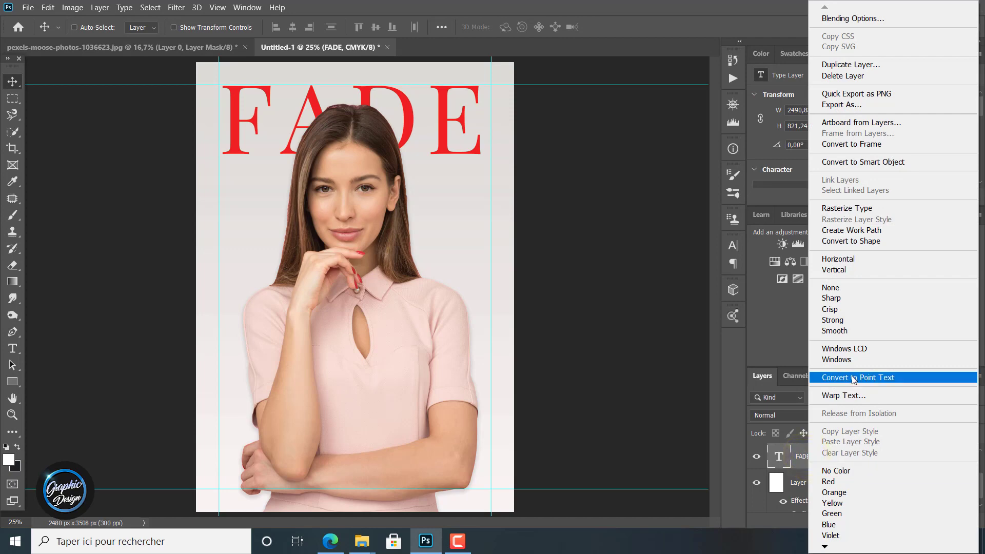
click(801, 454)
click(877, 522)
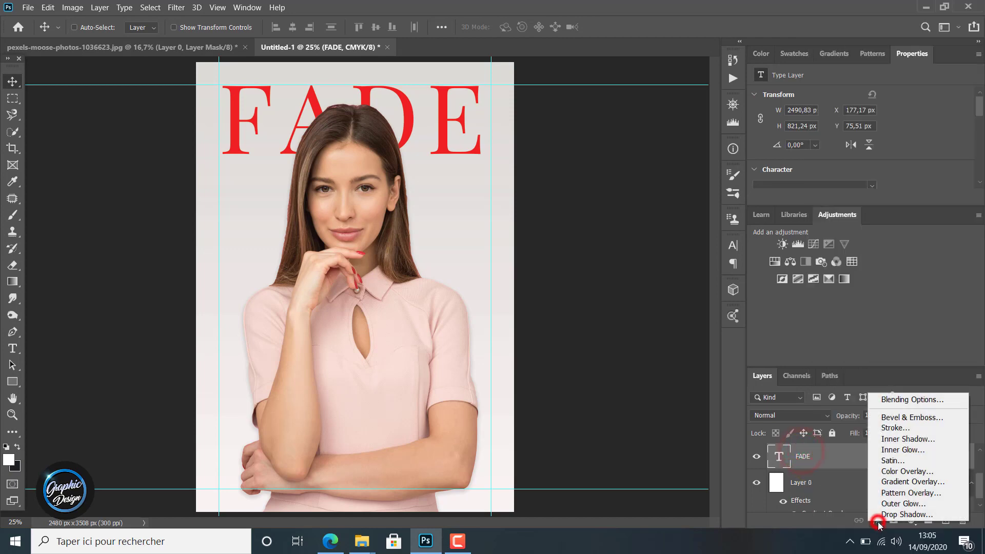
click(897, 514)
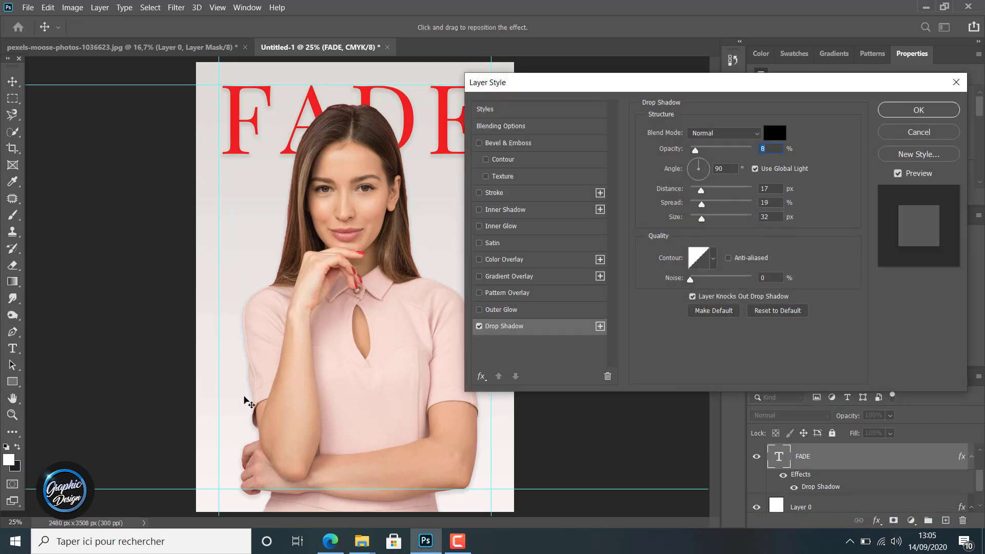
- Set the FADE title's drop shadow colour to white (ffffff), raise its opacity strongly and apply the effect
click(784, 138)
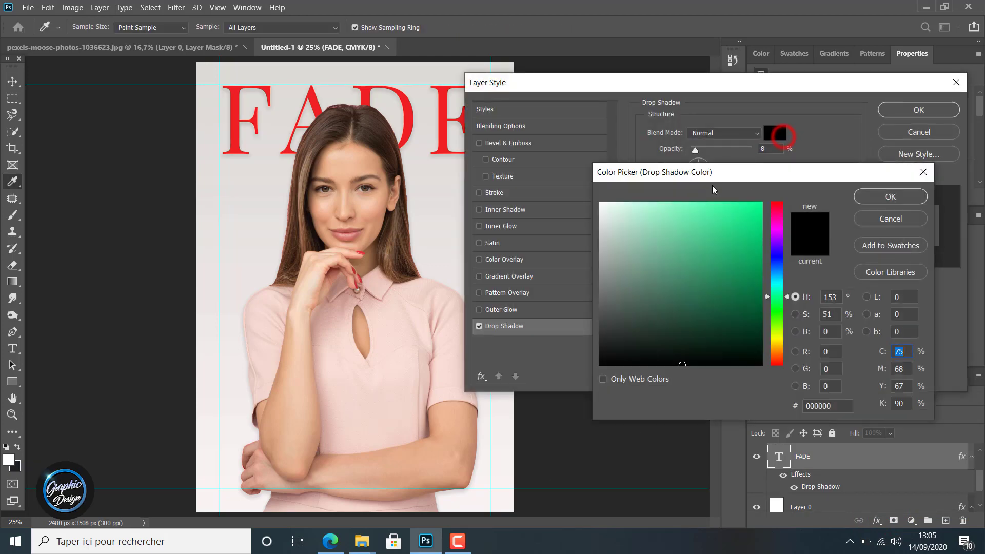
drag(622, 220, 599, 202)
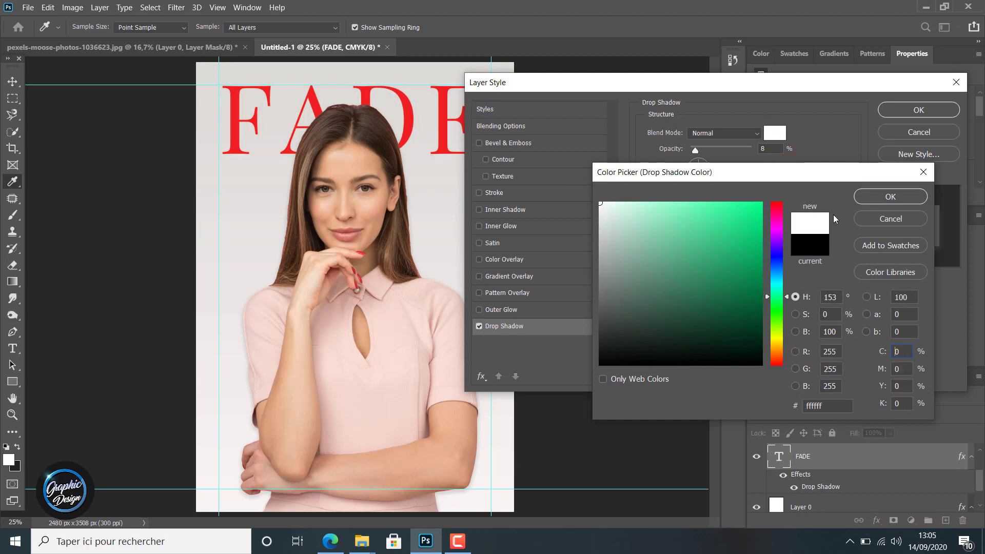
click(886, 198)
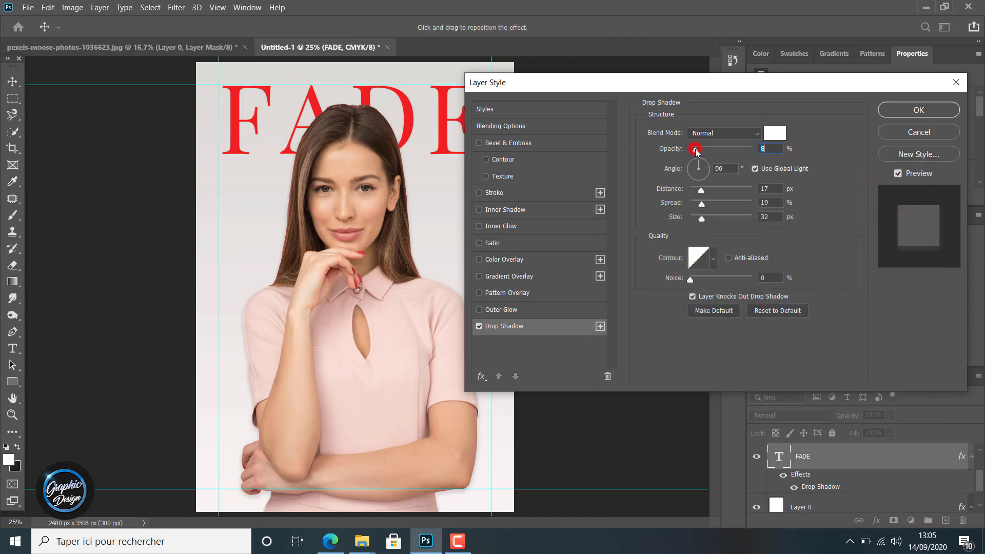
drag(695, 150, 704, 152)
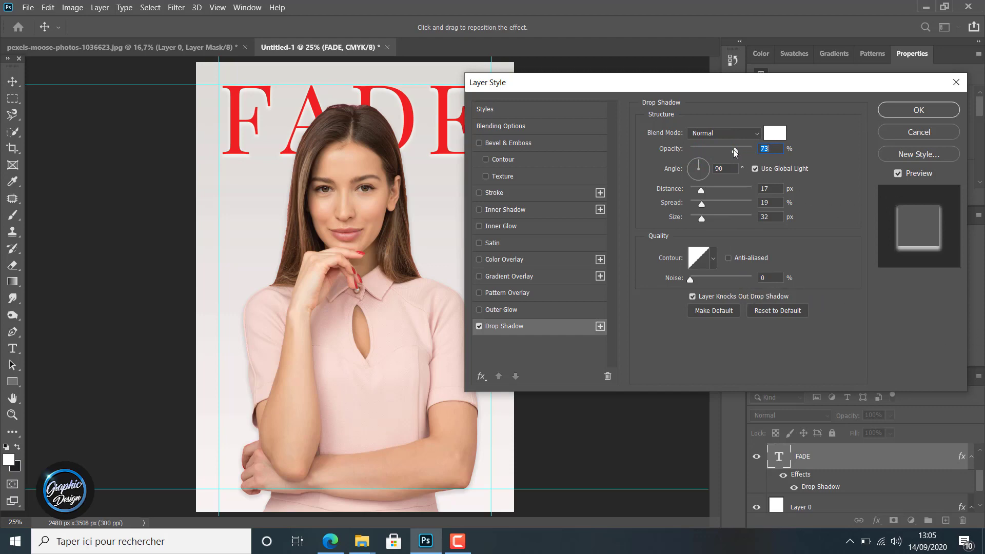
drag(756, 148, 743, 149)
click(905, 110)
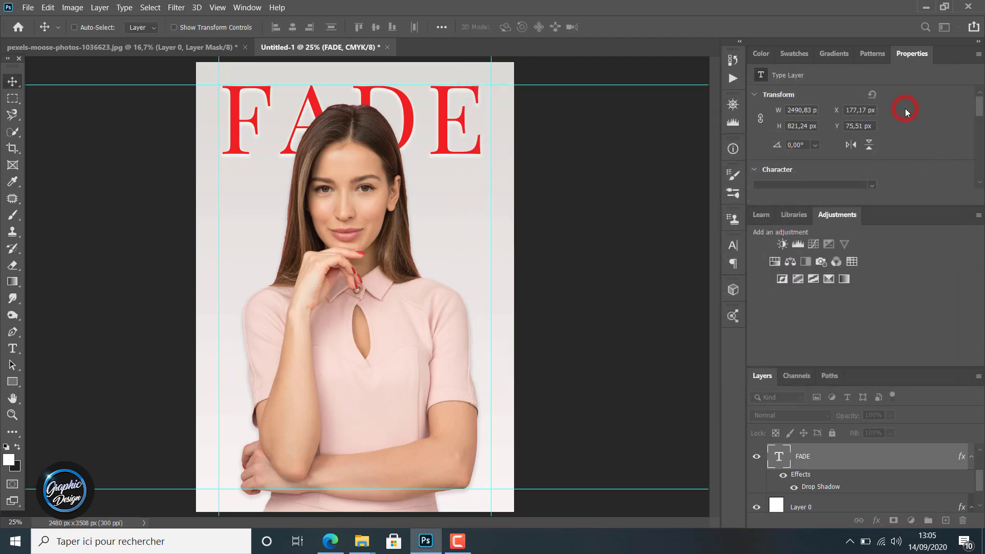
- Duplicate the FADE title layer and move the copy straight down to about Y 1176 px
click(813, 457)
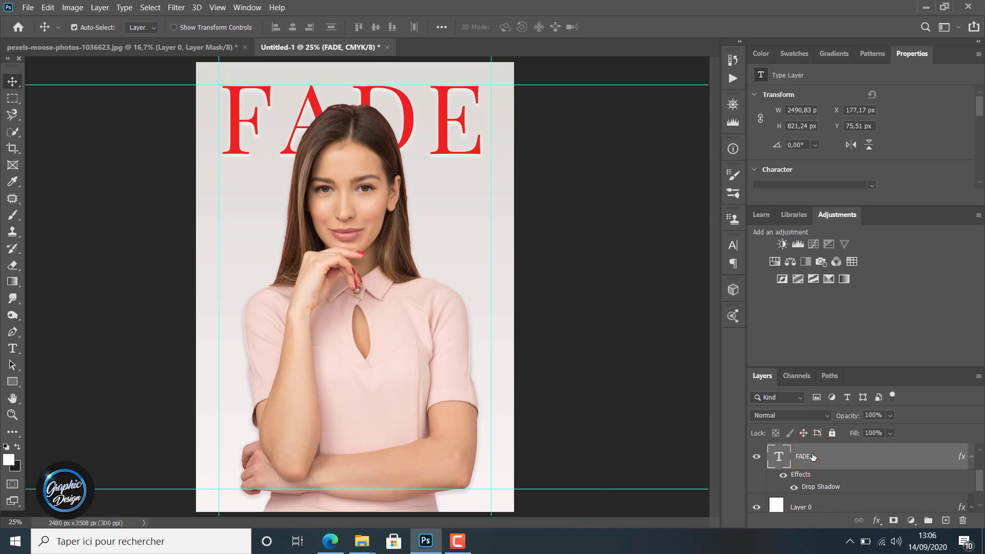
key(ctrl+j)
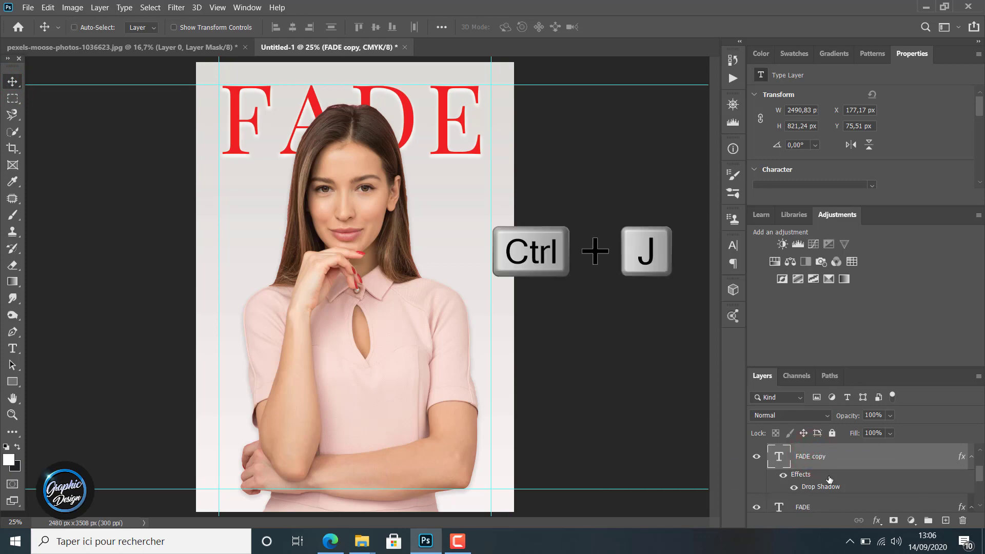
click(819, 457)
drag(282, 107, 282, 248)
- Replace the copied title's text with N² and move it beside the woman's face, to about X 1649 px, Y 928 px
click(12, 348)
double_click(266, 261)
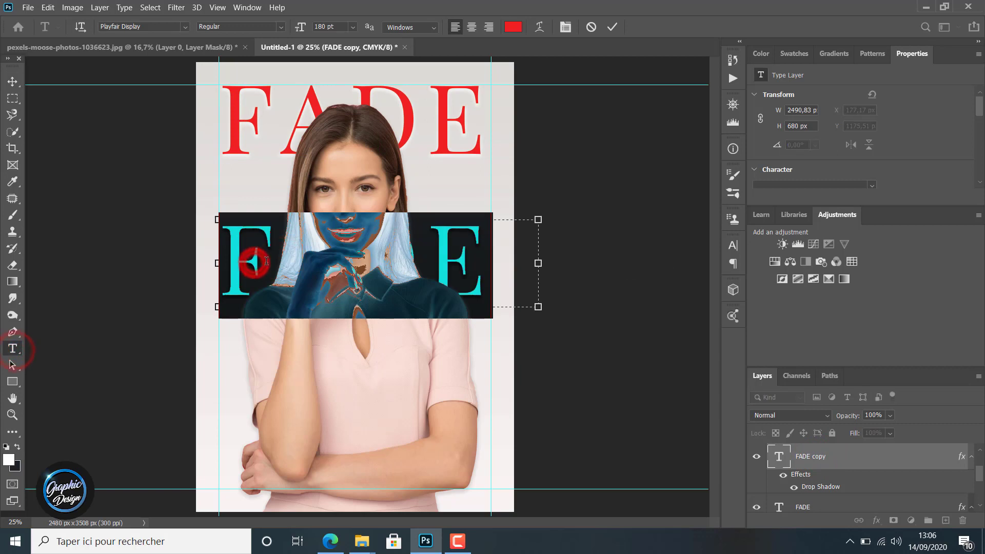
text(N)
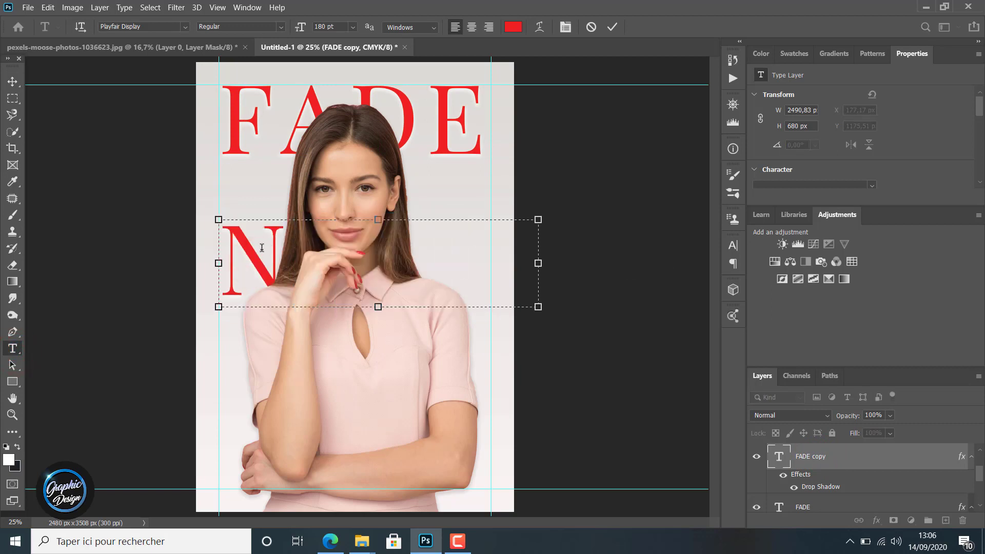
click(12, 81)
drag(286, 242, 475, 210)
- Replace the ² after the N in the copied title text with 1
double_click(477, 220)
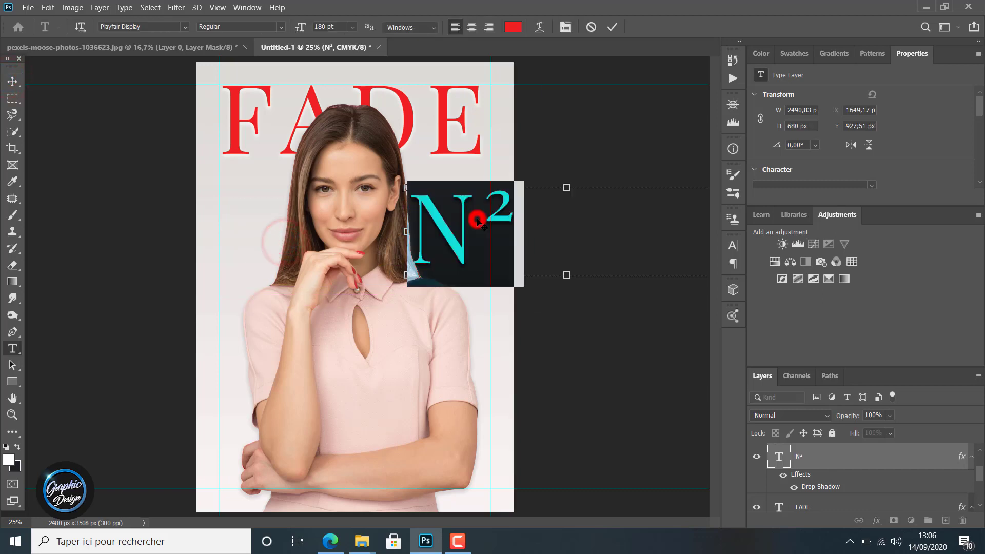
click(521, 219)
key(BackSpace)
text(&)
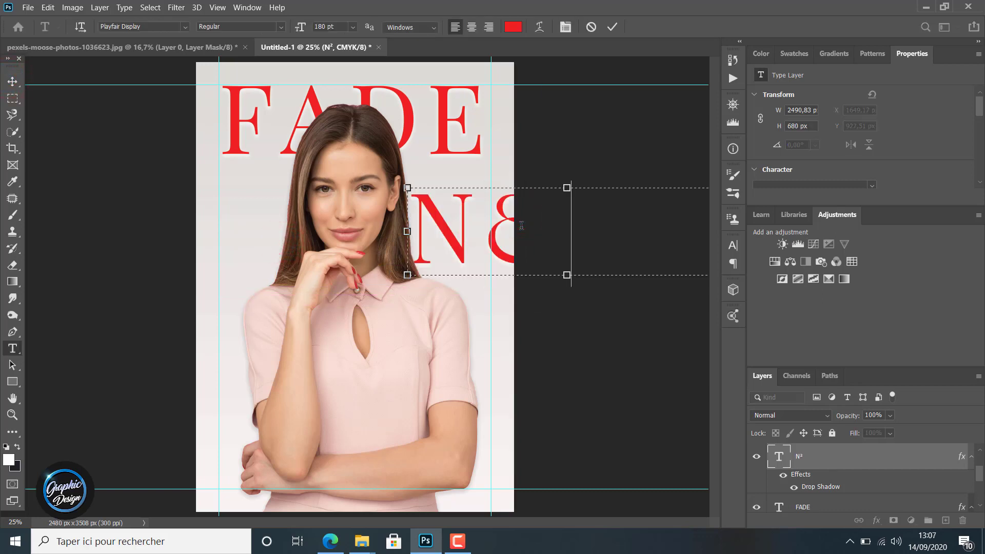
key(BackSpace)
text(1)
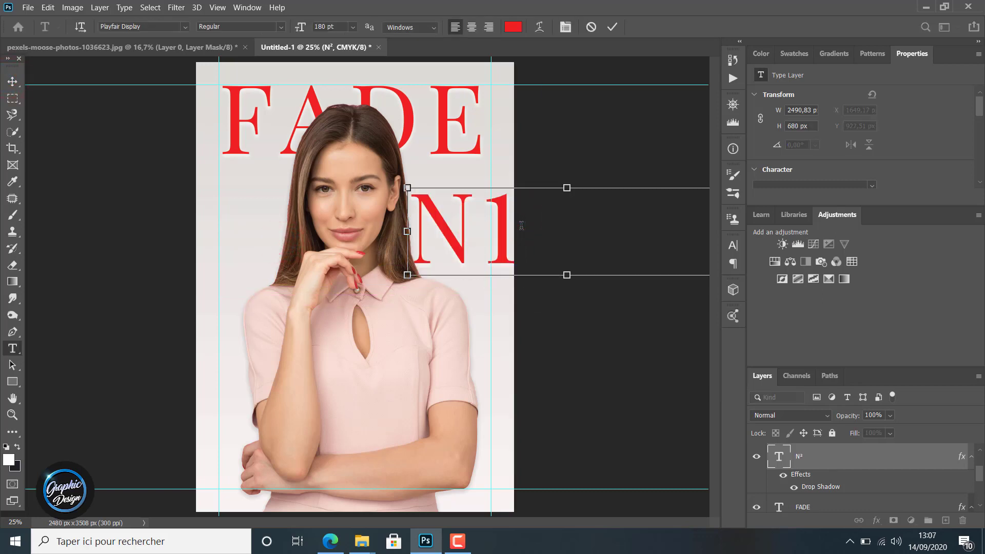
- Reduce the font size of the whole issue text beside the woman's face to 119 pt
double_click(523, 225)
drag(301, 26, 265, 25)
click(490, 230)
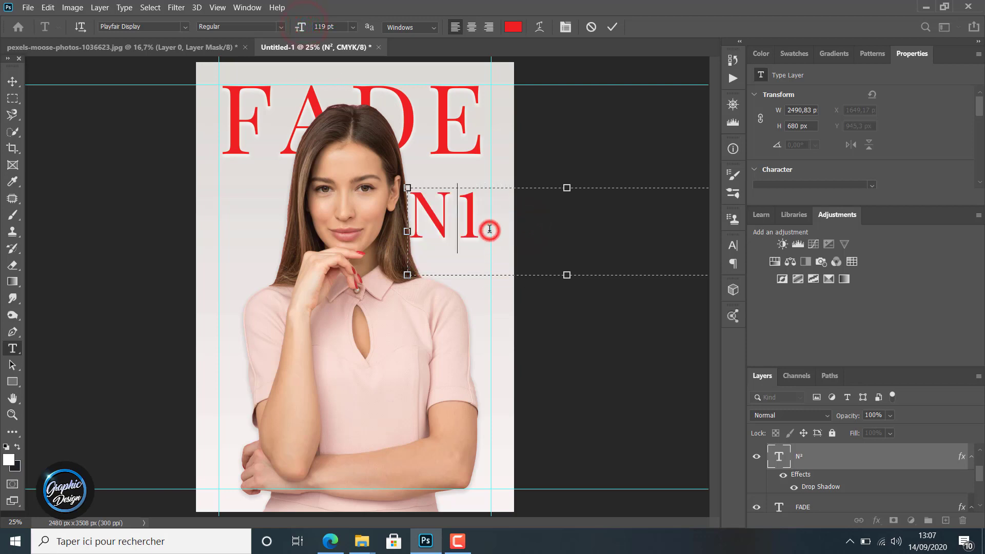
- Try out other characters after the N in the issue text in search of a degree sign
key(BackSpace)
text(1)
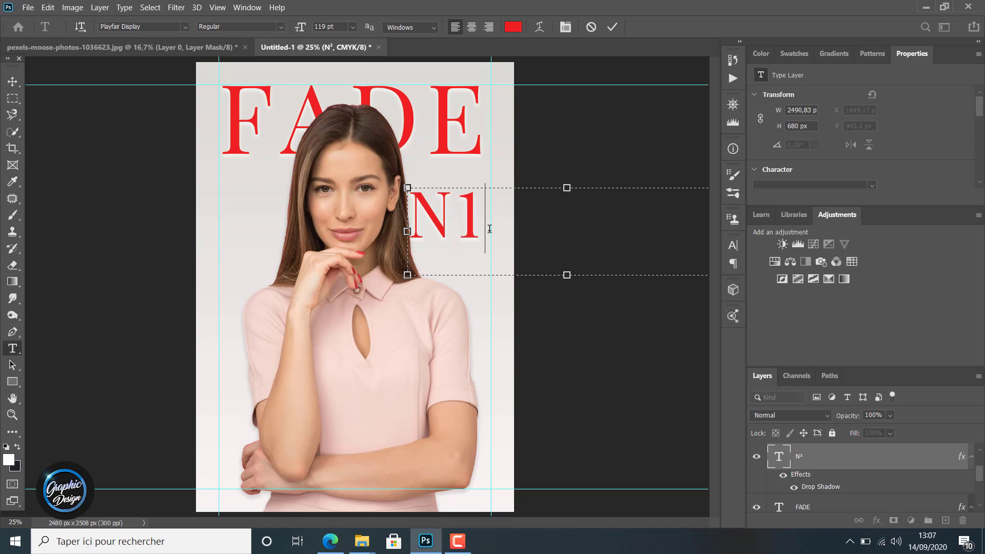
key(BackSpace)
text(é')
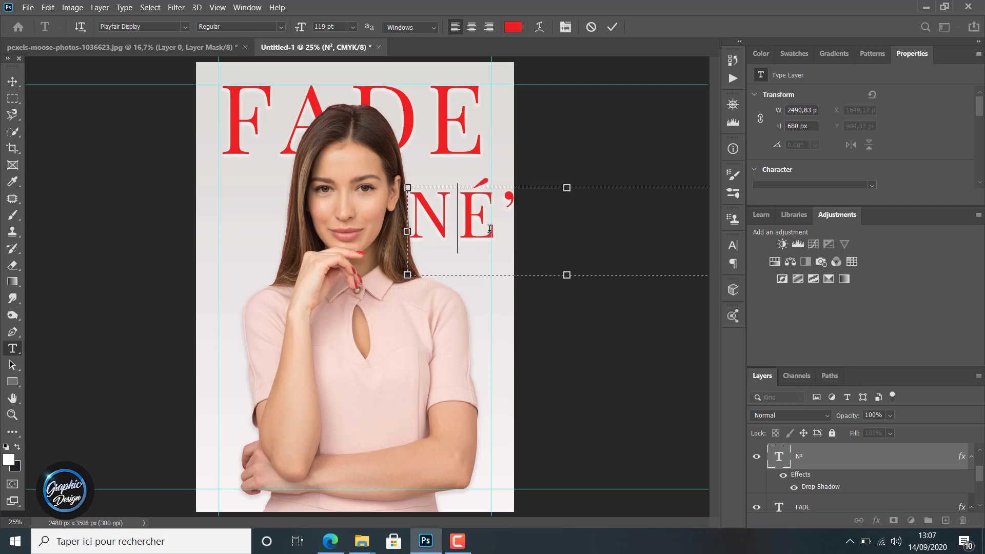
key(BackSpace)
key(BackSpace)
key(BackSpace)
text(()
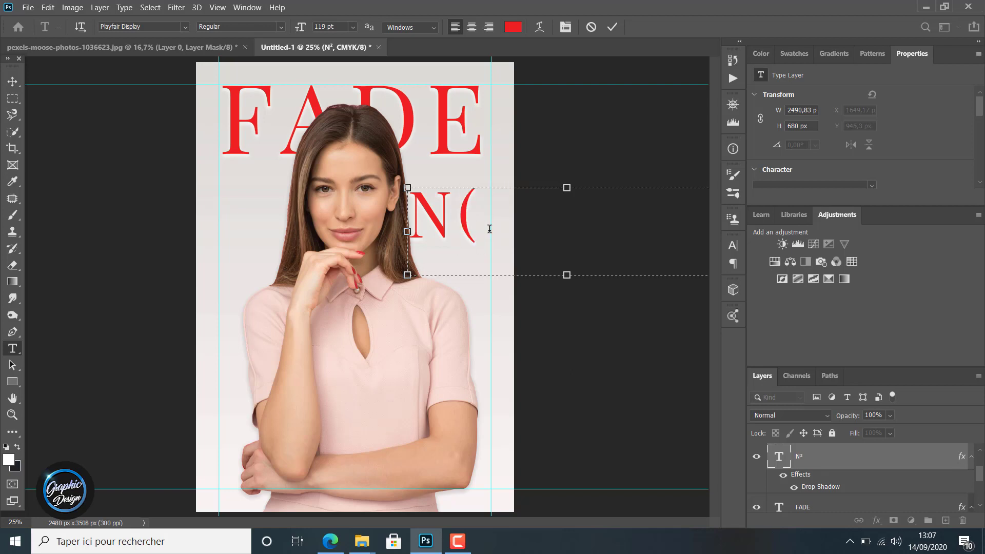
key(BackSpace)
text(')
key(BackSpace)
text(=)
key(BackSpace)
text())
key(BackSpace)
text(à)
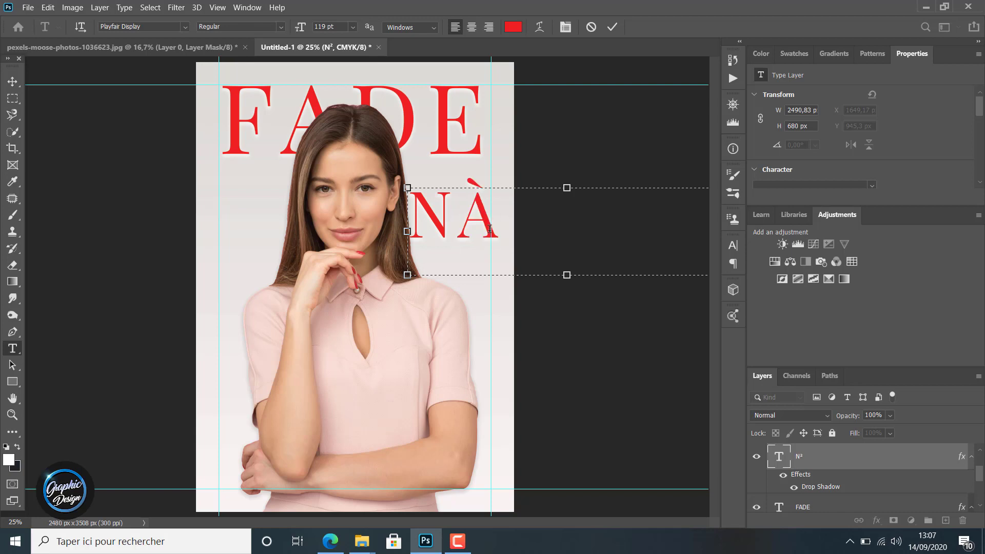
key(BackSpace)
text(+°)
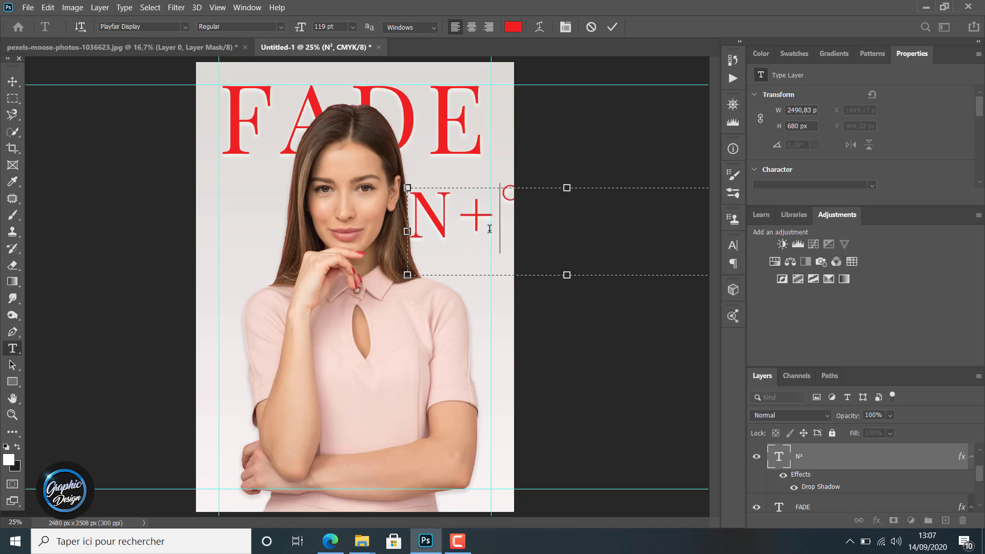
- Clear the stray characters after the N and complete the issue text as N°38
key(BackSpace)
key(BackSpace)
text(°)
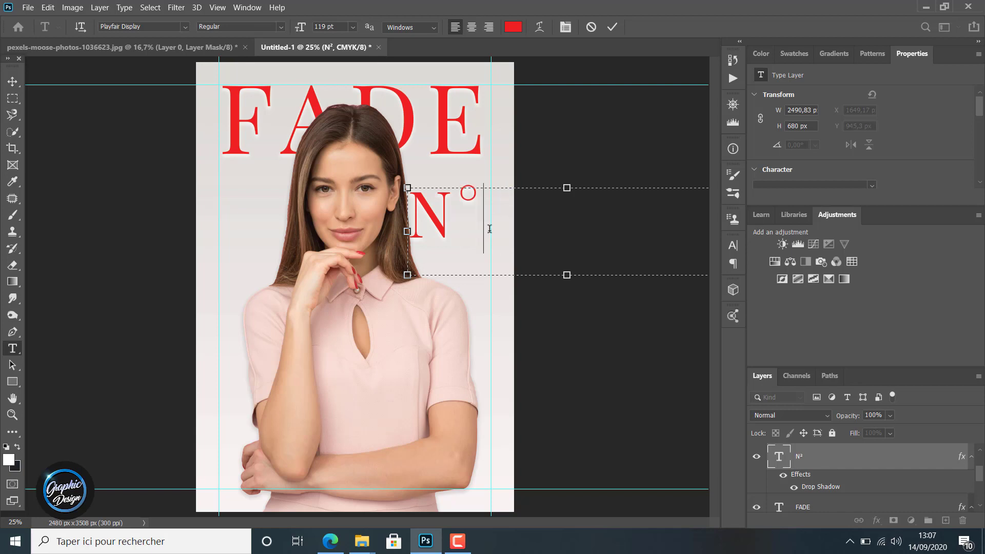
text(4)
key(BackSpace)
text(3)
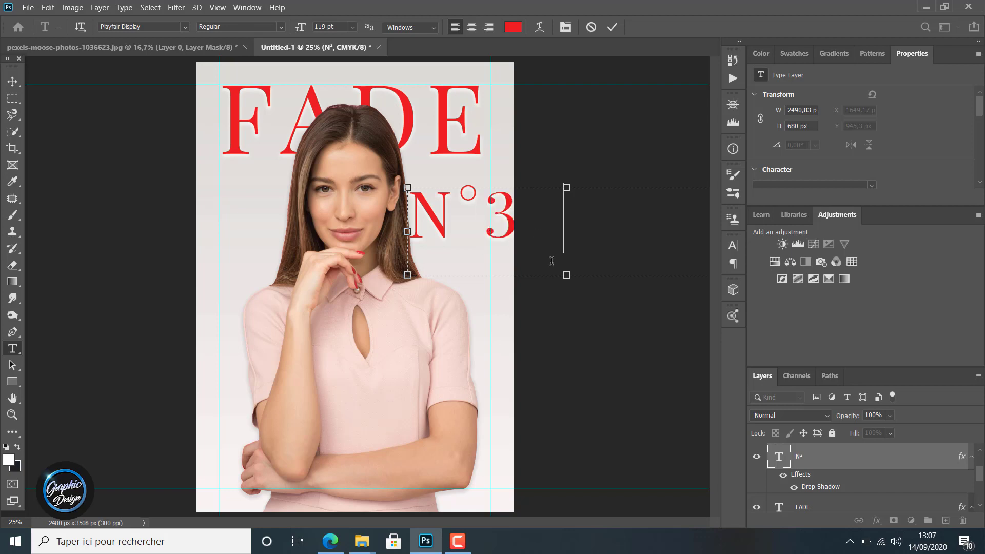
- Change the colour of the whole N°38 text to black, keeping its degree sign in place
double_click(567, 209)
click(512, 26)
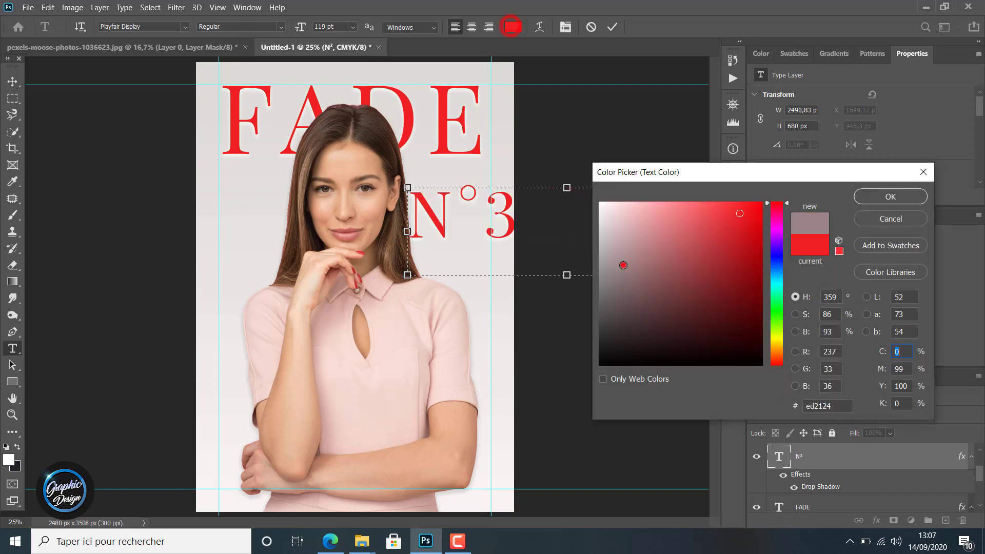
drag(623, 265, 603, 367)
click(874, 195)
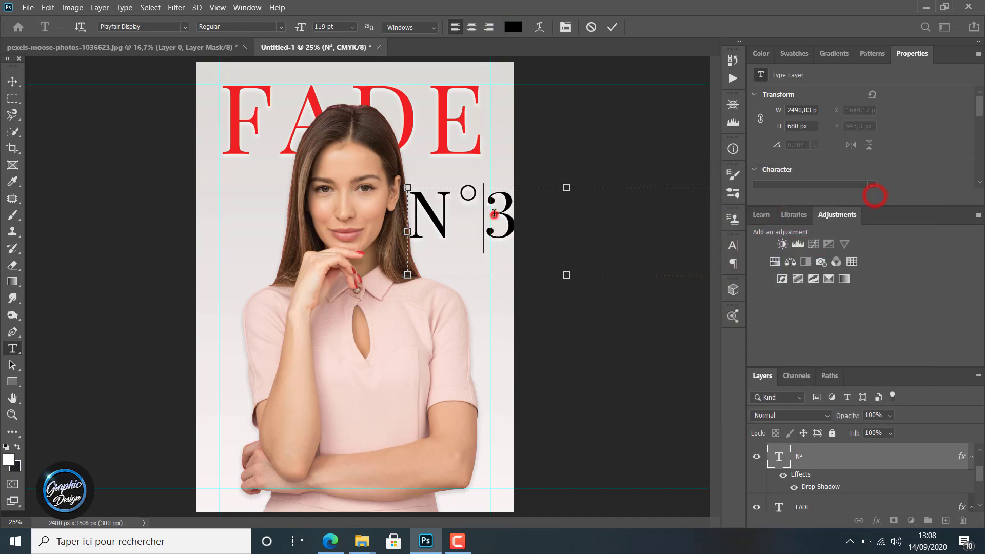
key(BackSpace)
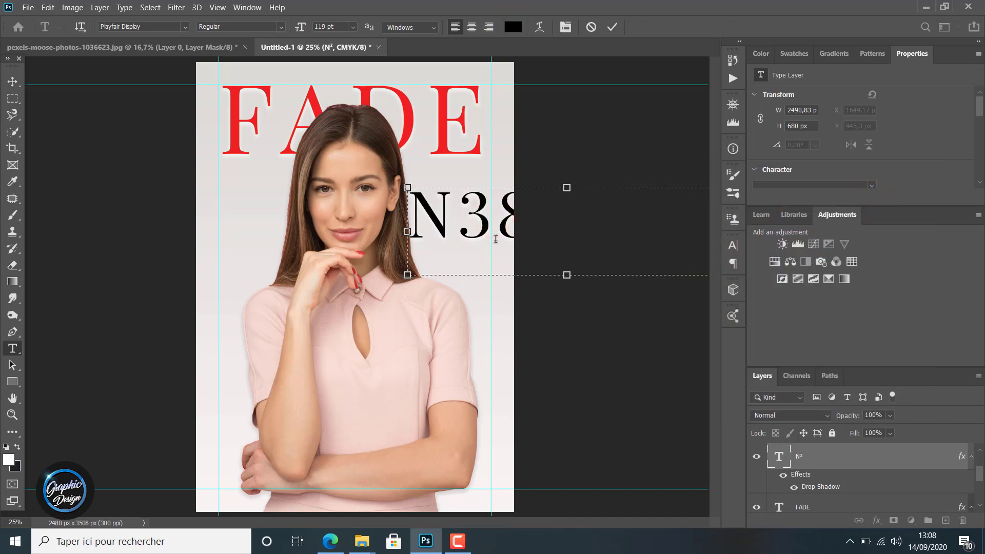
text(°)
- Format the N°38 text as Bold at 27 pt with 18,24 pt leading and 40 tracking, and apply it
key(ctrl+a)
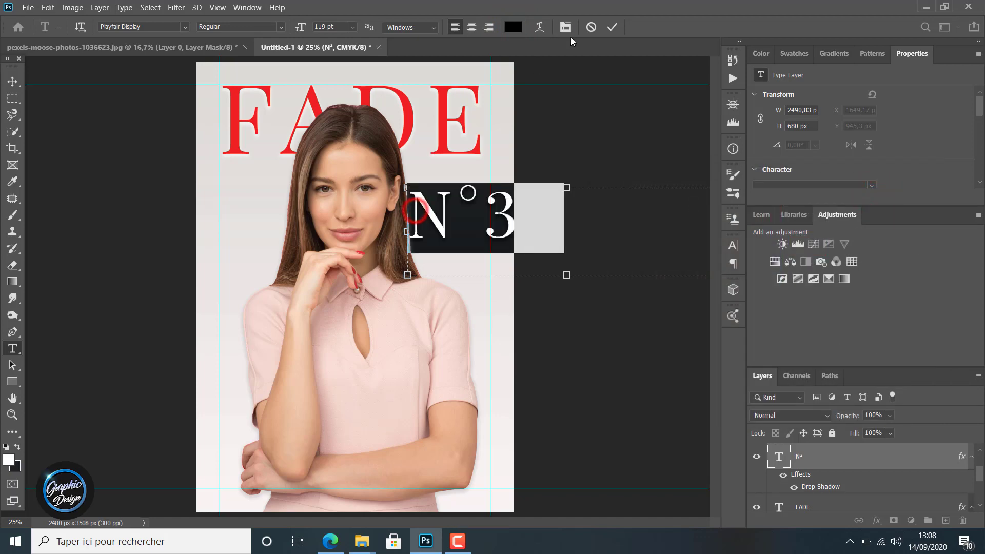
click(565, 27)
click(707, 264)
click(690, 287)
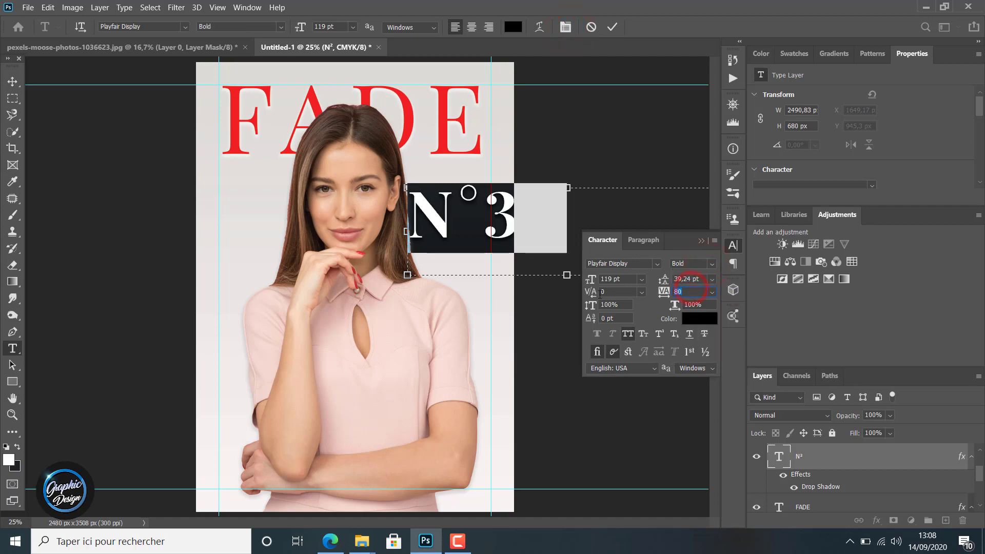
mouse_move(591, 284)
mouse_down()
mouse_move(583, 280)
mouse_move(602, 281)
mouse_move(585, 278)
mouse_up()
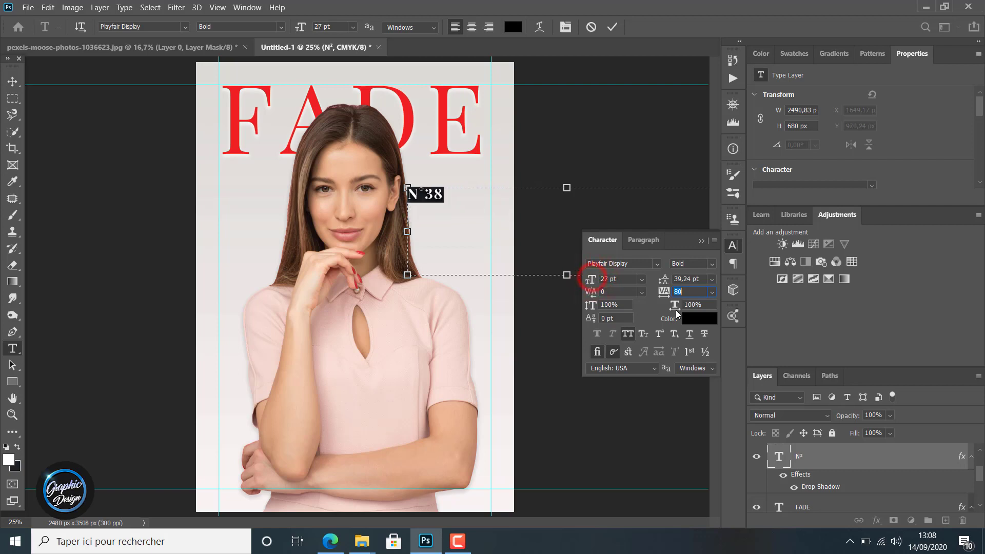
drag(665, 280, 666, 292)
click(612, 29)
- Shrink the N°38 text to 21 pt and move it just under the title's E, to about X 2026 px, Y 745 px
click(7, 81)
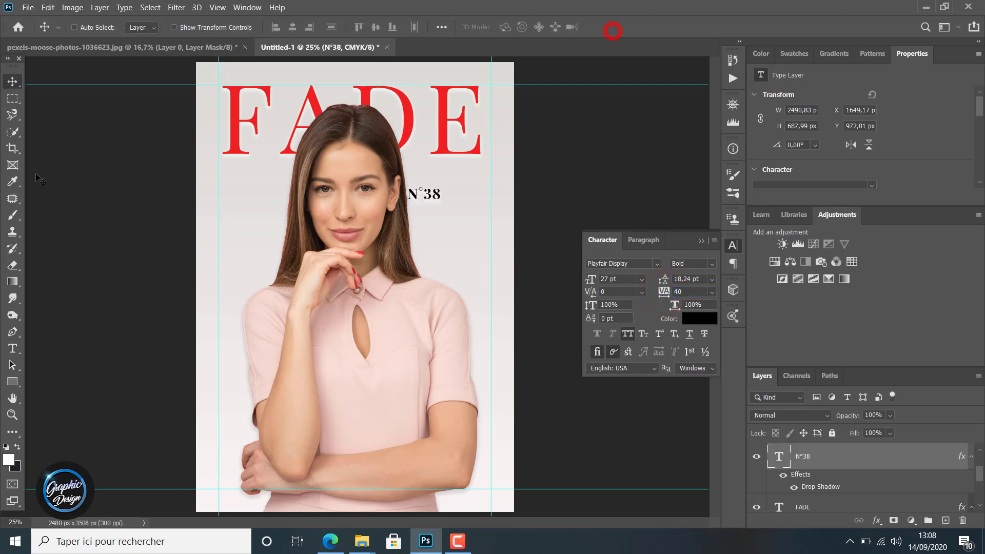
drag(386, 214, 413, 192)
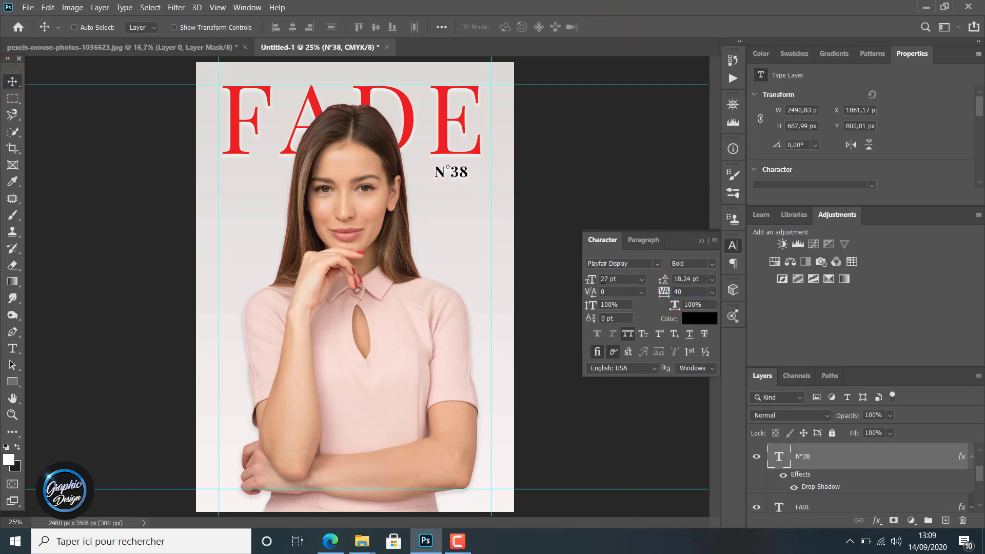
mouse_move(592, 281)
mouse_down()
mouse_move(583, 280)
mouse_move(591, 279)
mouse_up()
click(10, 81)
drag(448, 172, 478, 165)
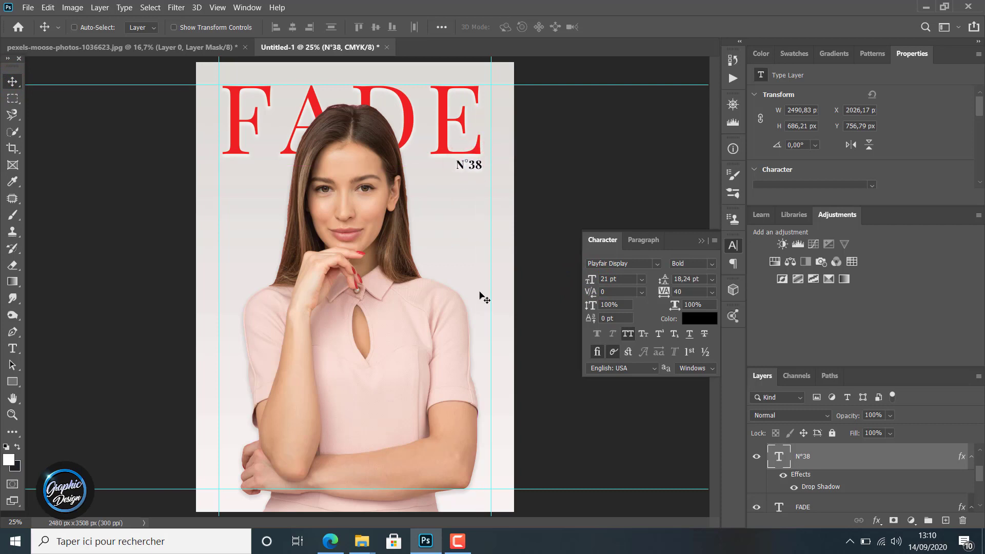
key(Up)
key(Up)
key(Up)
key(Up)
- Duplicate the N°38 text directly below itself and change the copy's text to June 2020
key(ctrl+j)
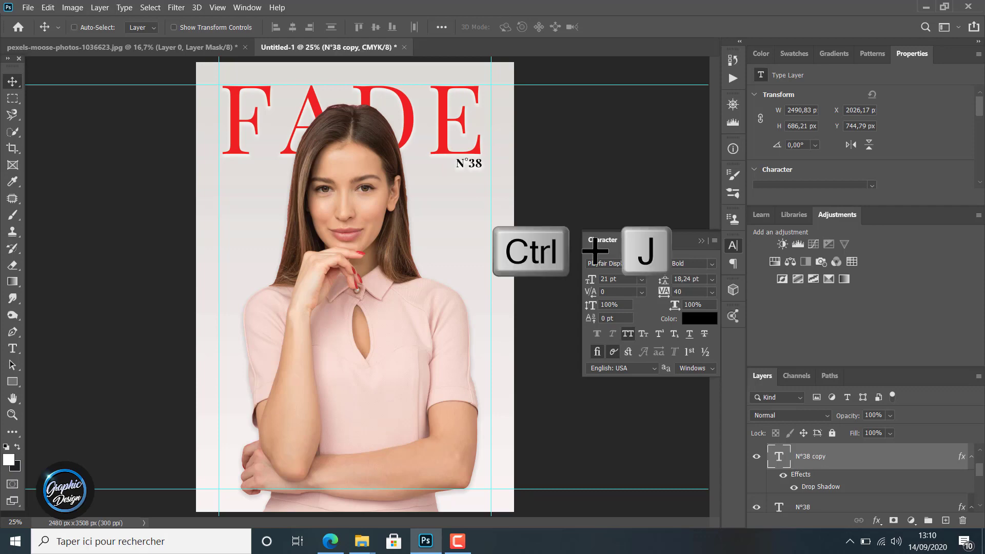
drag(471, 165, 471, 180)
double_click(471, 180)
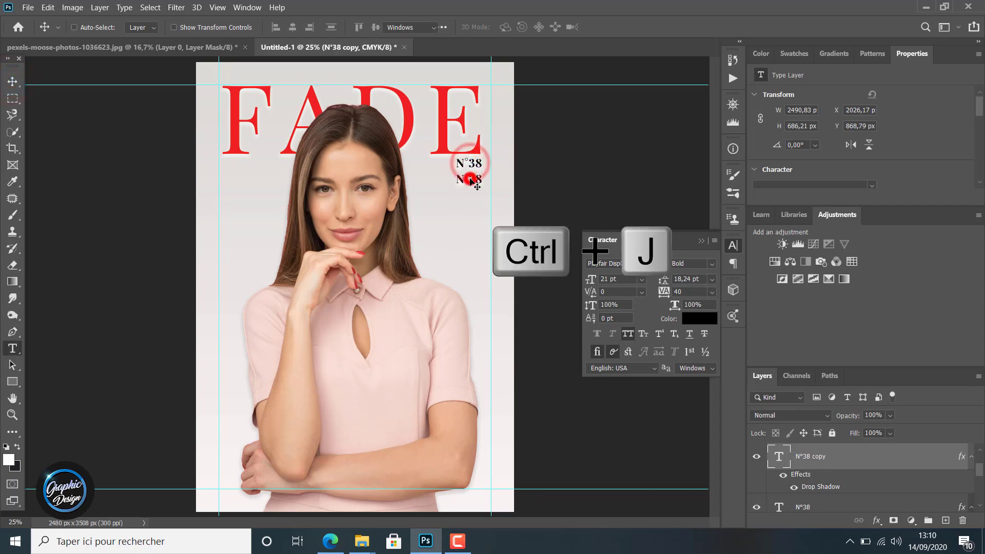
key(BackSpace)
text(JUNE 2020)
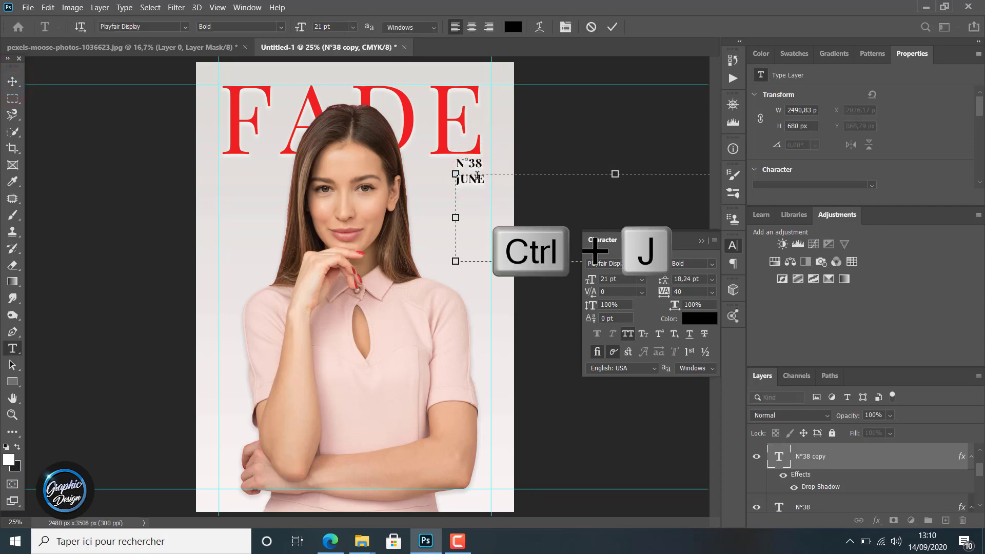
click(13, 82)
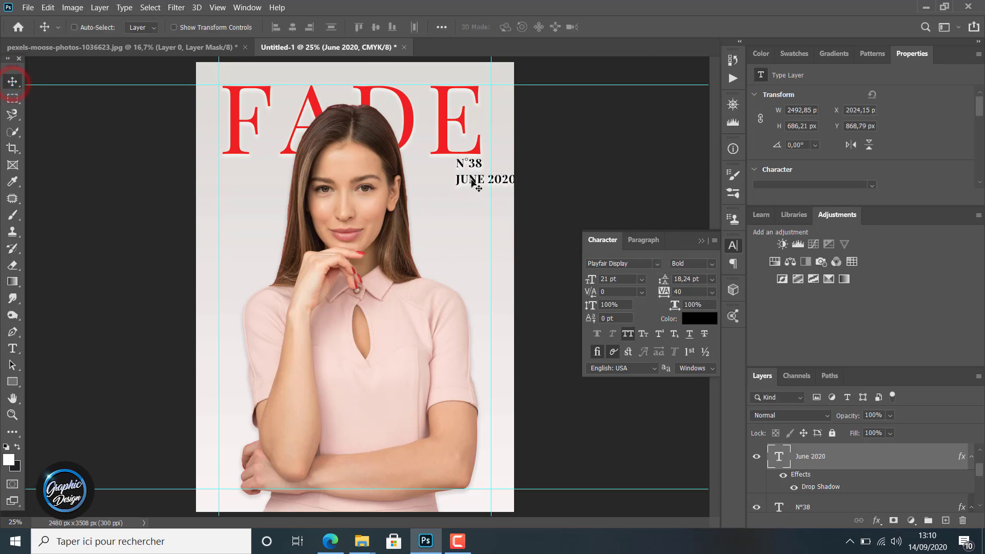
- Move the June 2020 text until its end lines up under N°38, to about X 1770 px, Y 857 px
mouse_move(482, 185)
mouse_down()
mouse_move(490, 179)
mouse_move(465, 183)
mouse_up()
key(Left)
key(Left)
key(Left)
key(Left)
key(Left)
key(Left)
key(Left)
key(Left)
key(Left)
key(Left)
key(Left)
key(Left)
key(Left)
key(Left)
key(Left)
key(Left)
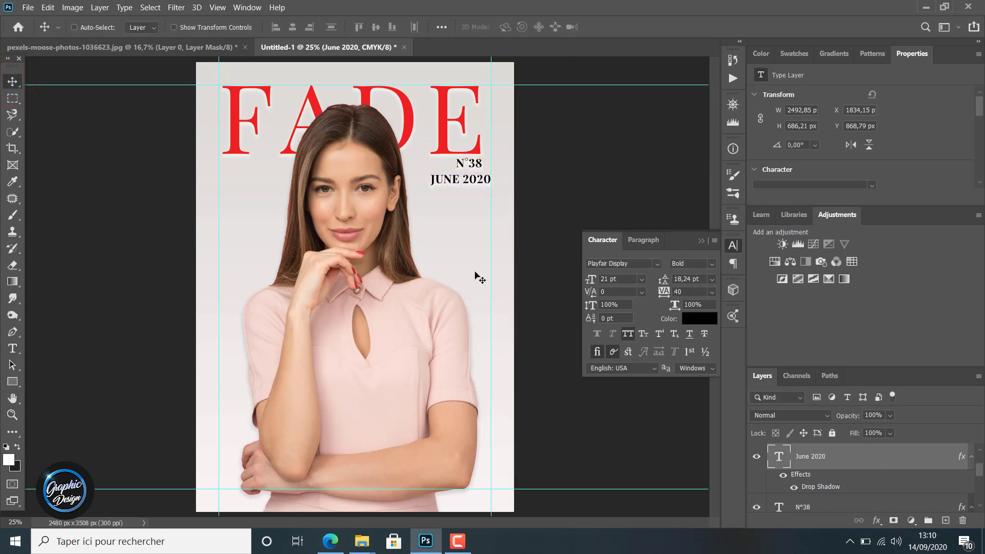
key(Left)
key(Left)
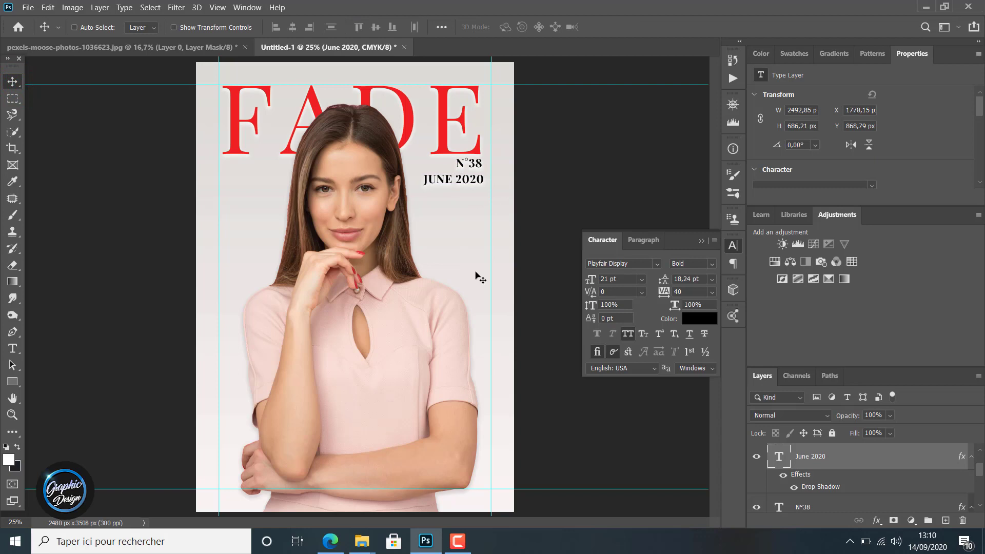
key(Up)
key(Up)
key(Up)
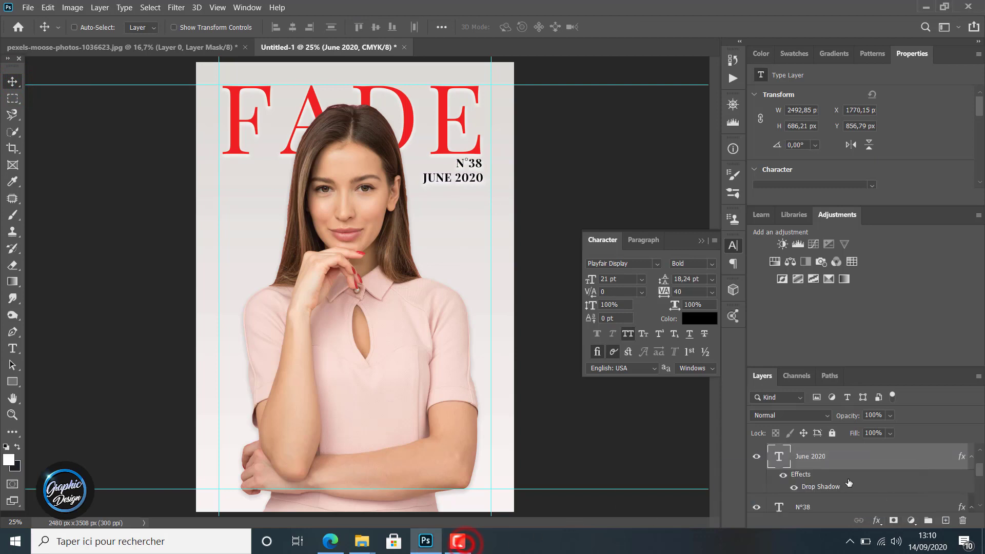
- Select the June 2020 and N°38 text layers together and set their font size to 18 pt
click(831, 452)
click(13, 349)
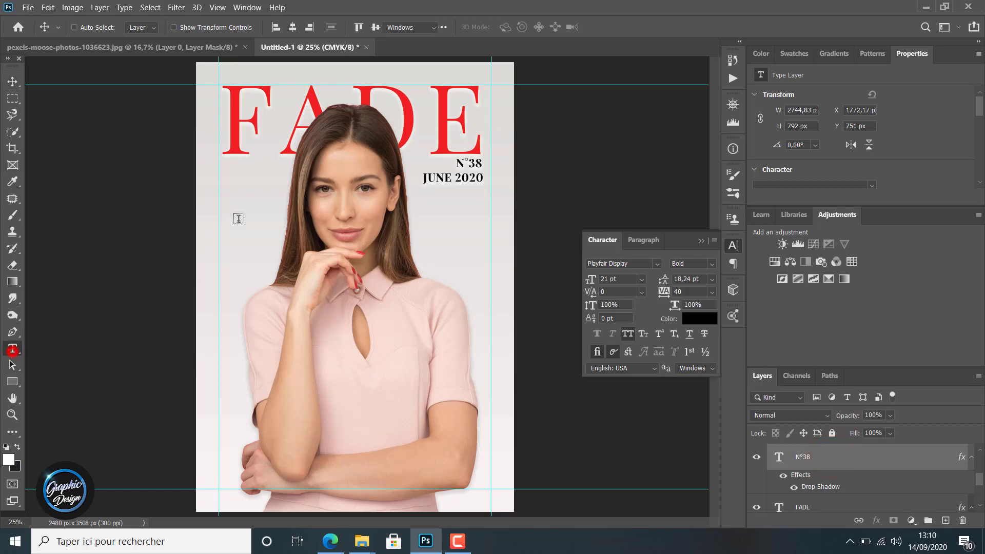
key(Return)
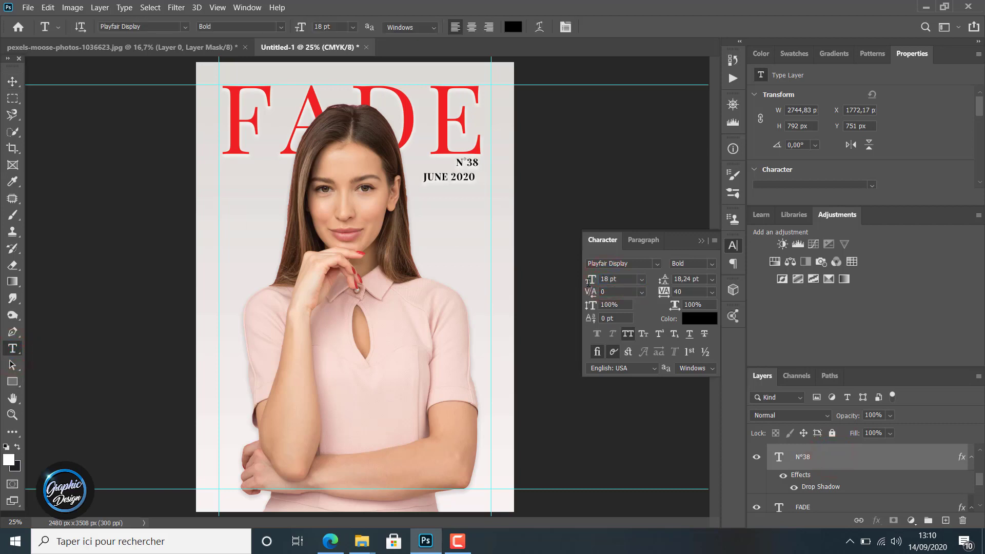
click(701, 241)
- Nudge only the June 2020 text to align with the end of N°38 and sit closer beneath it, at about X 1802 px, Y 846 px
scroll(809, 471, up, 2)
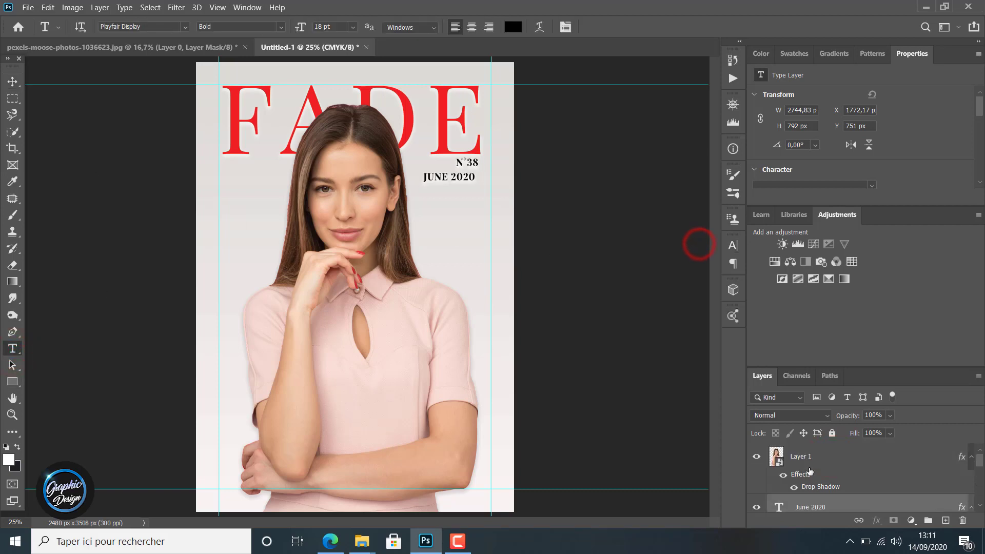
scroll(809, 482, down, 2)
scroll(810, 480, up, 1)
click(812, 460)
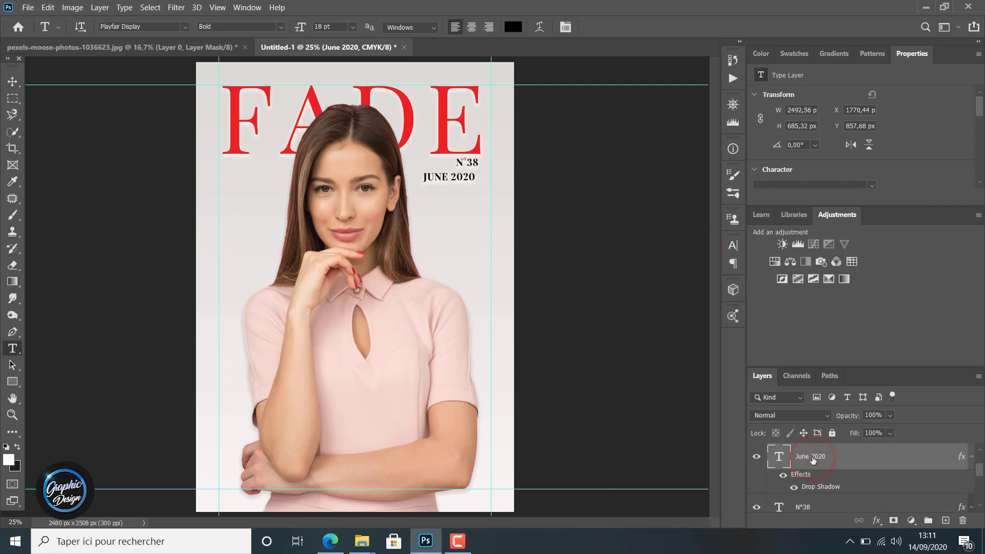
key(v)
key(Right)
key(Right)
key(Right)
key(Right)
key(Right)
key(Right)
key(Right)
key(Right)
key(Right)
key(Right)
key(Right)
key(Right)
key(Right)
key(Right)
key(Right)
key(Right)
key(Right)
key(Right)
key(Right)
key(Right)
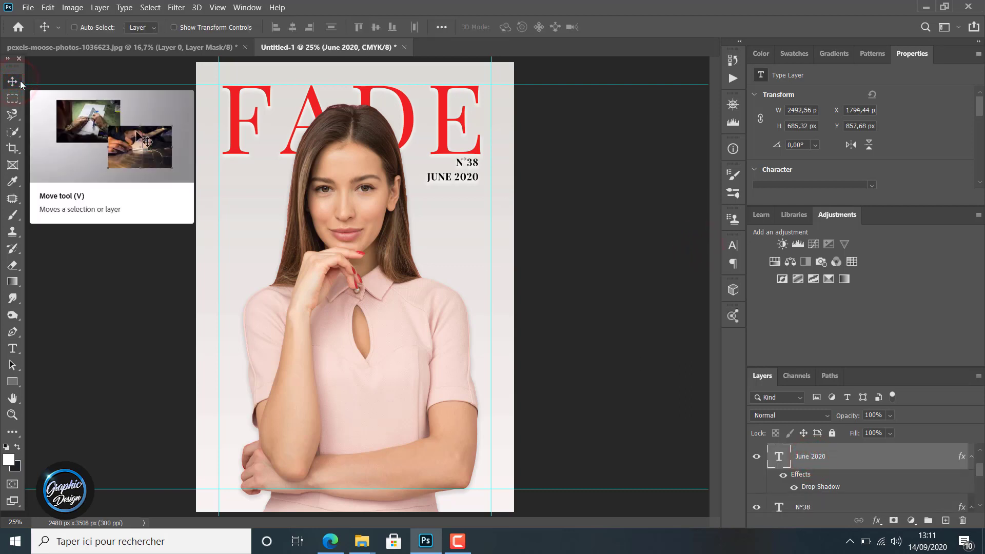
key(Up)
key(Up)
key(Up)
key(Up)
key(Up)
key(Up)
key(Up)
key(Up)
key(Up)
key(Up)
key(Up)
key(Up)
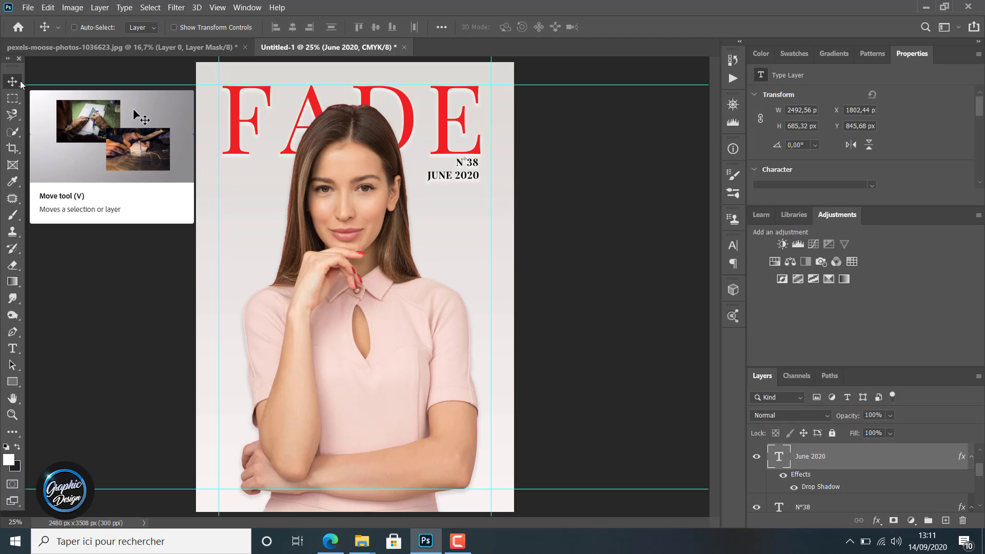
- Select the June 2020 and N°38 text layers together and set their font size to 15 pt
scroll(861, 490, down, 1)
click(832, 456)
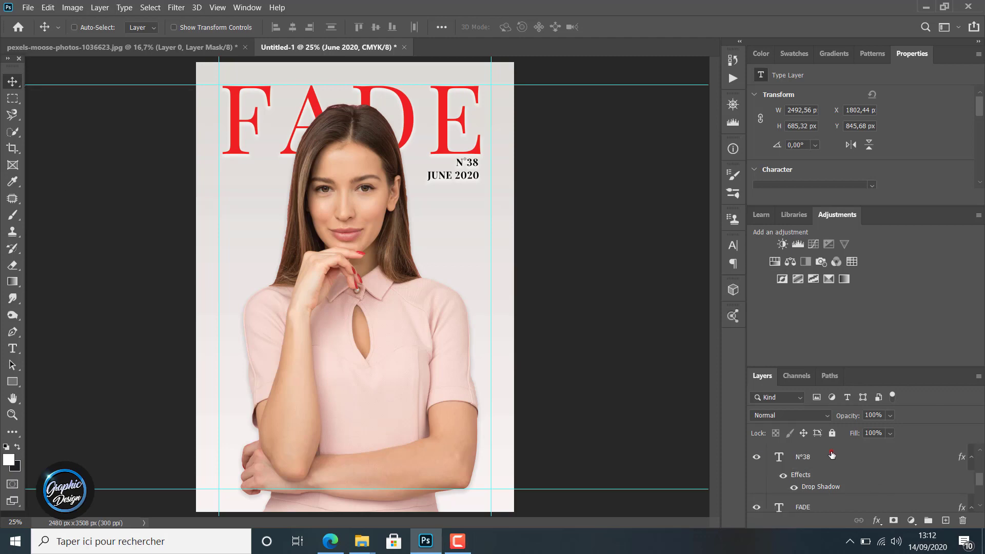
scroll(848, 472, up, 2)
scroll(842, 465, down, 3)
scroll(839, 470, up, 3)
click(838, 505)
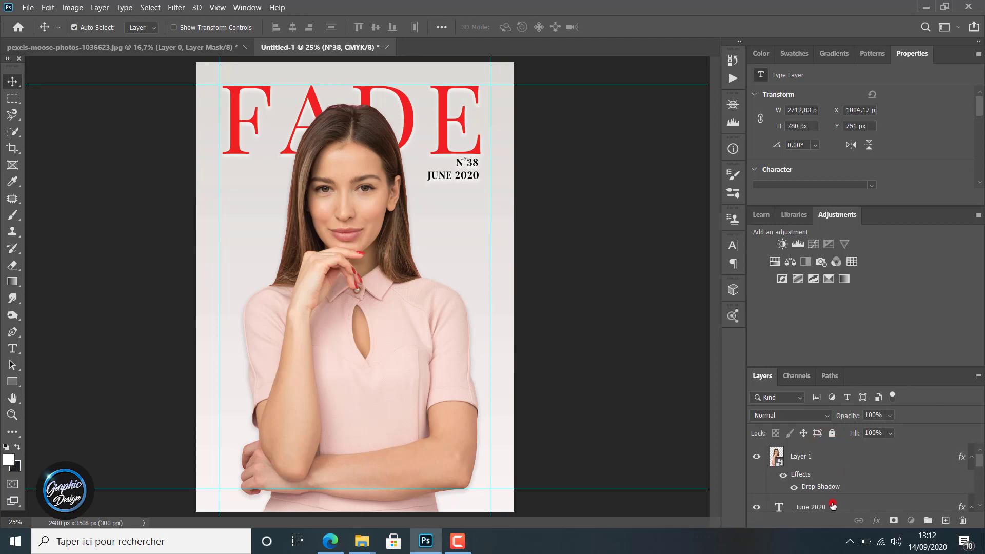
key(t)
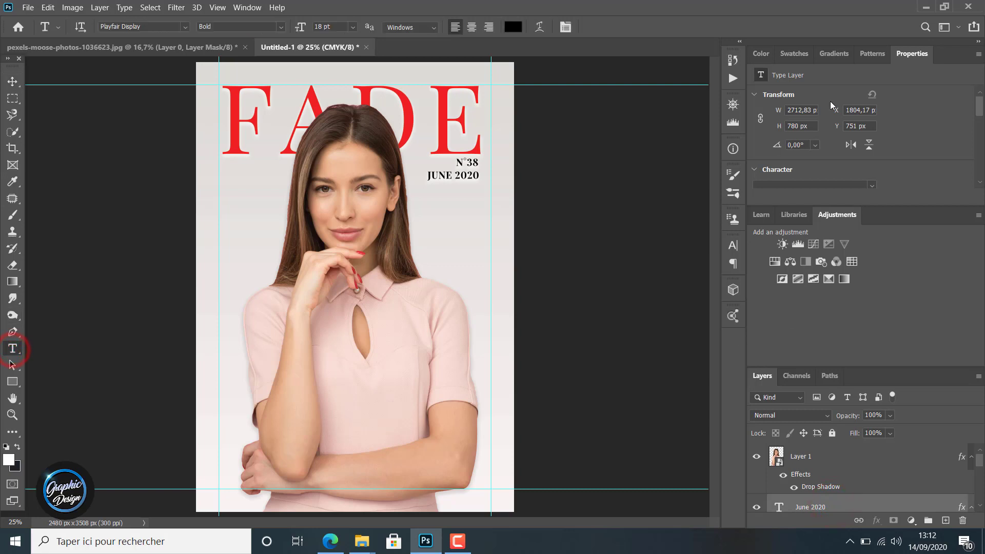
scroll(890, 136, down, 3)
click(779, 122)
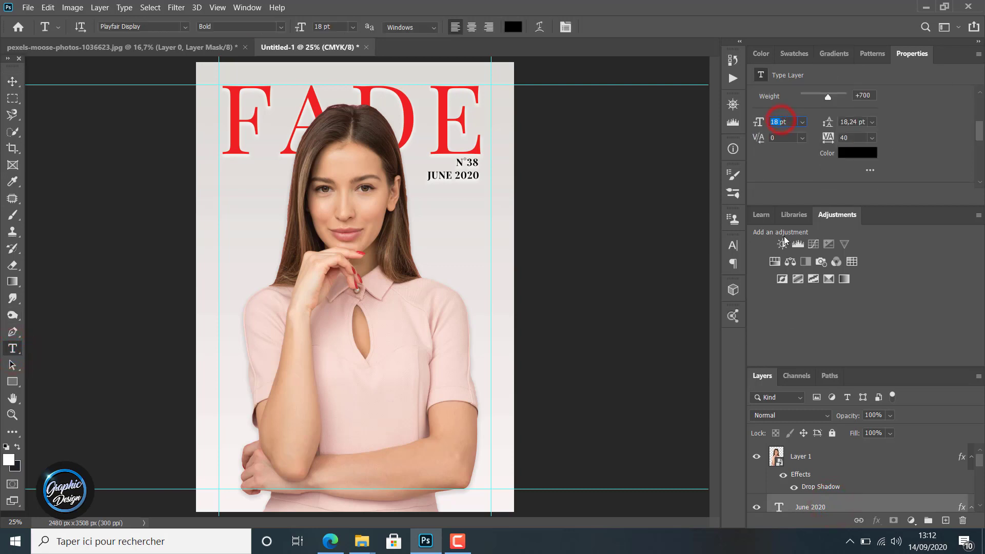
text(15)
key(Return)
- Nudge only the N°38 text sideways until its end lines up with the edge of the title's final E
scroll(831, 510, down, 2)
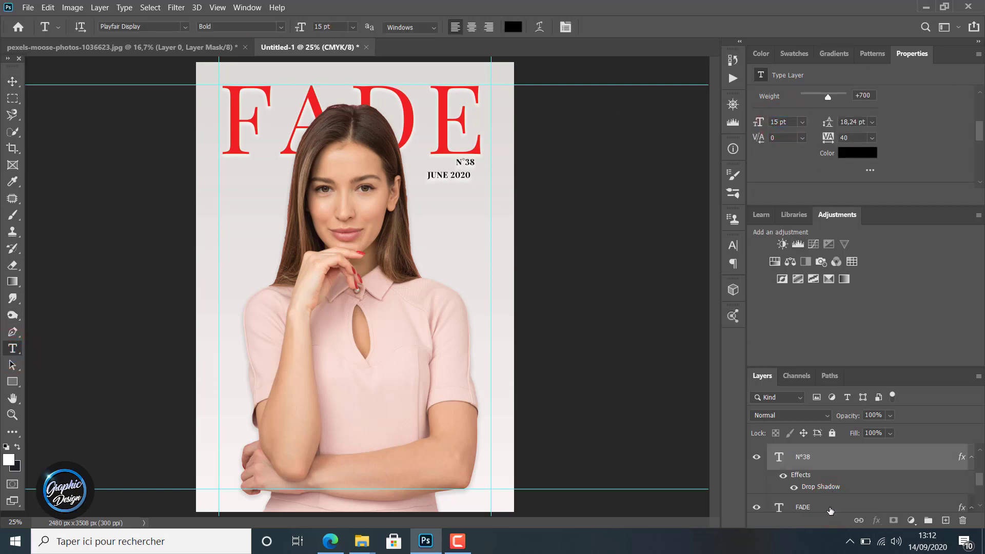
click(817, 457)
scroll(824, 472, up, 1)
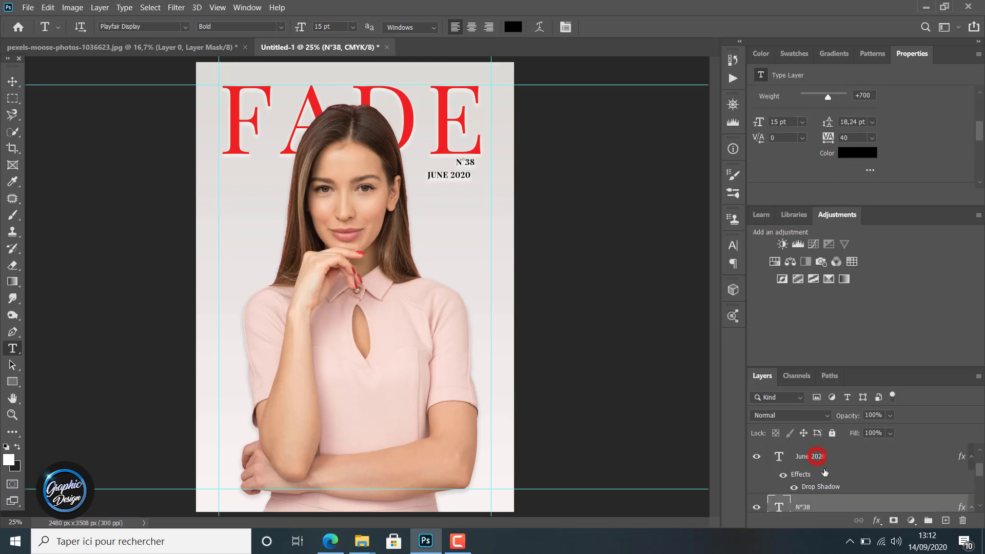
click(12, 80)
key(shift+Right)
key(shift+Right)
key(shift+Right)
key(shift+Right)
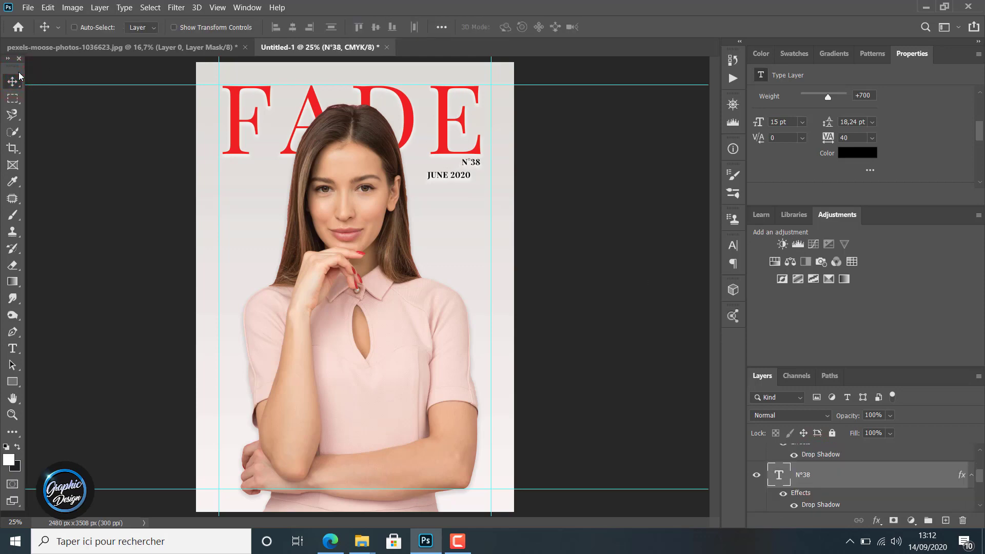
- Nudge only the June 2020 text closer beneath N°38 so both lines end at the same edge
scroll(811, 508, up, 3)
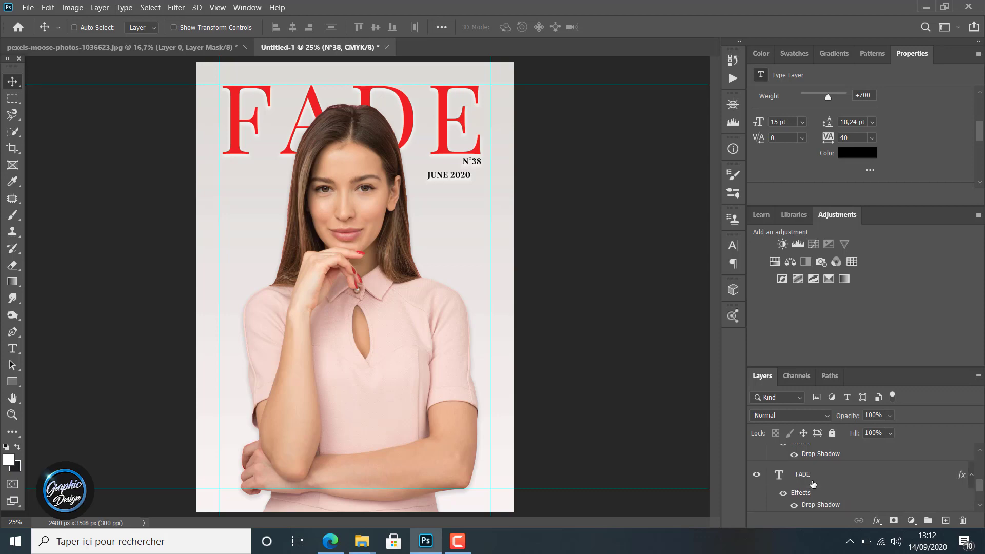
click(812, 508)
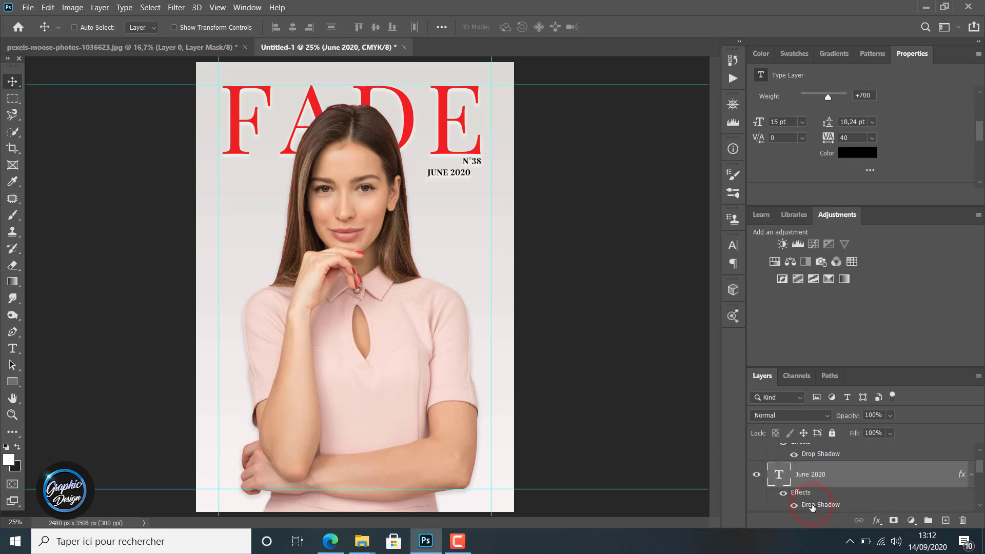
key(shift+Right)
key(shift+Right)
key(shift+Right)
key(shift+Right)
key(shift+Right)
key(shift+Right)
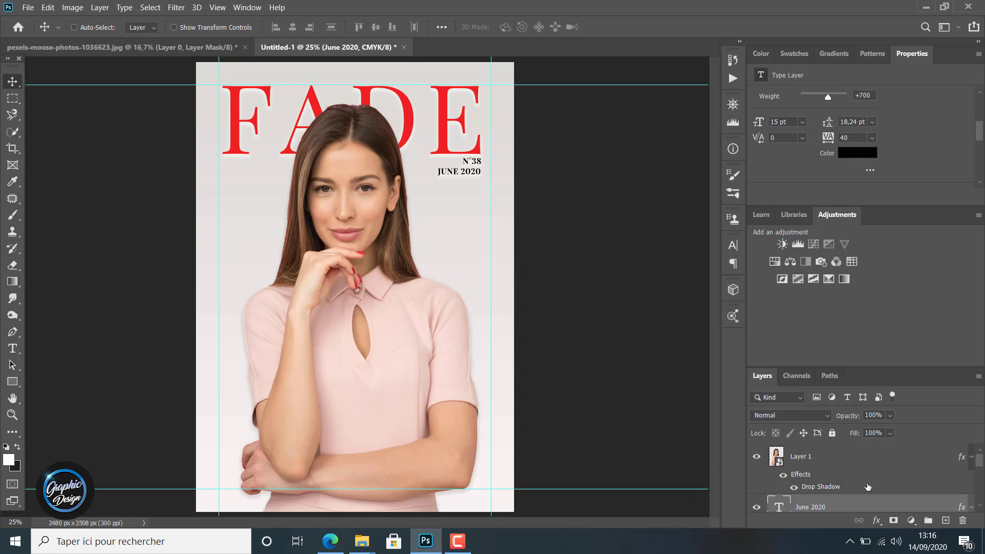
- Add a paragraph text box about 2292 x 997 px across the portrait, above Layer 1, and replace its placeholder text with INSPECTABLE
click(834, 456)
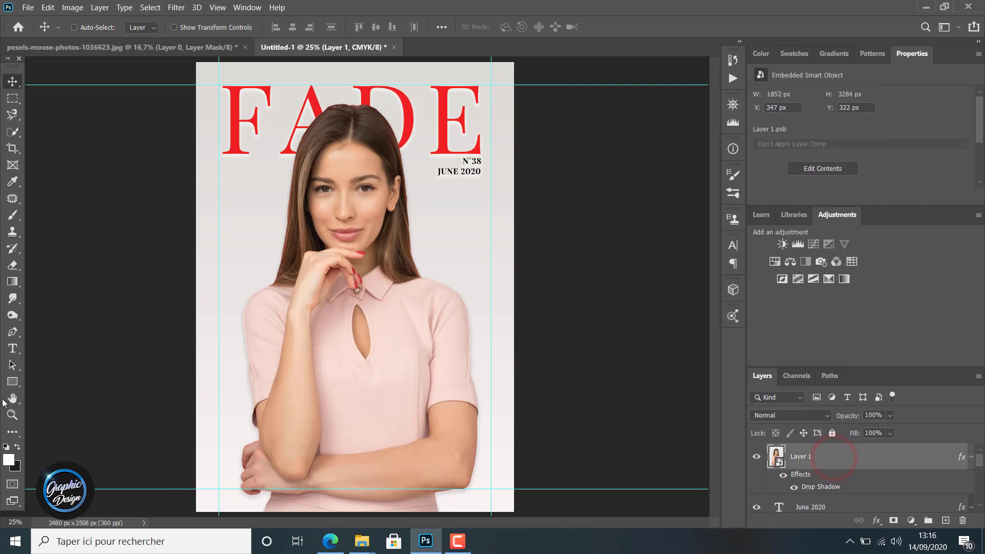
click(13, 348)
drag(208, 209, 501, 339)
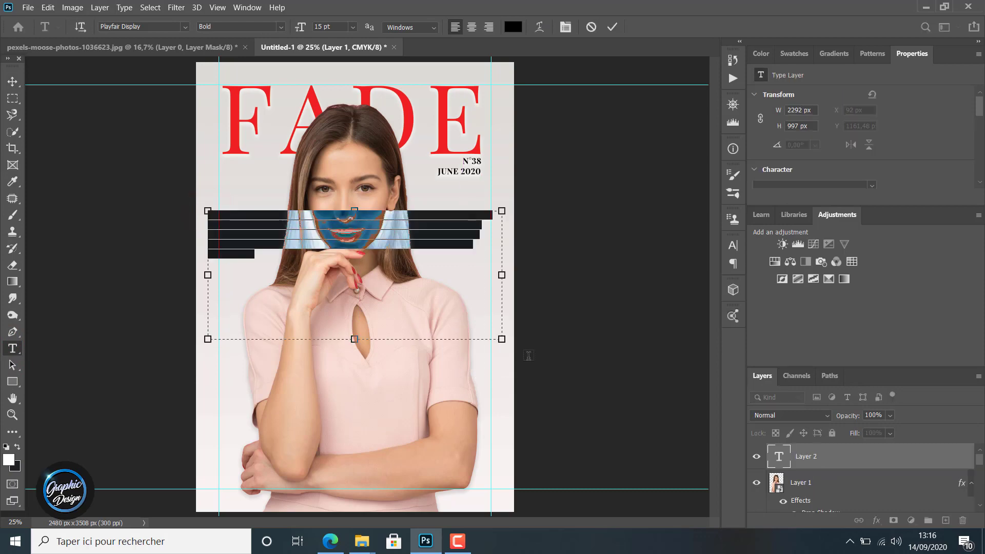
key(BackSpace)
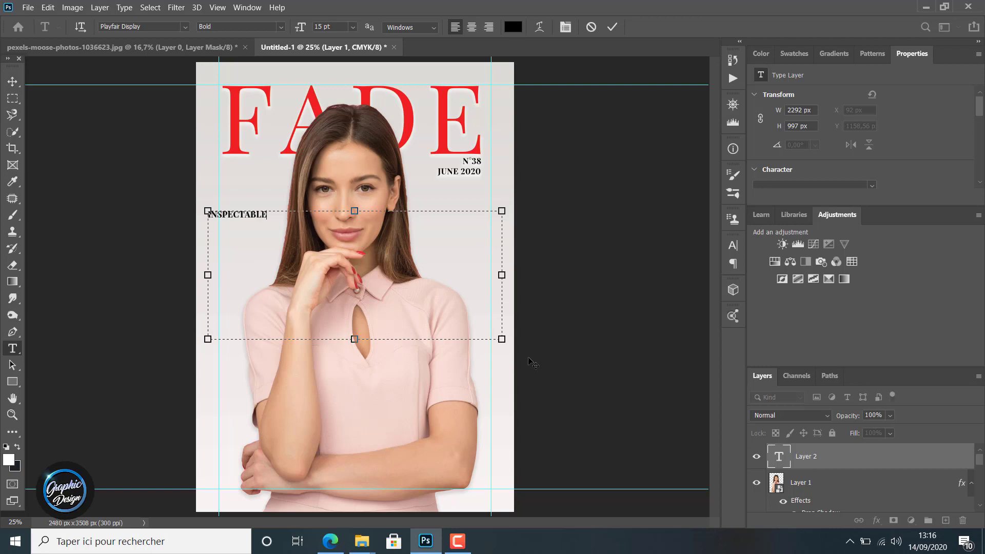
- Select the word INSPECTABLE and apply the Playfair Display Bold font to it
double_click(267, 214)
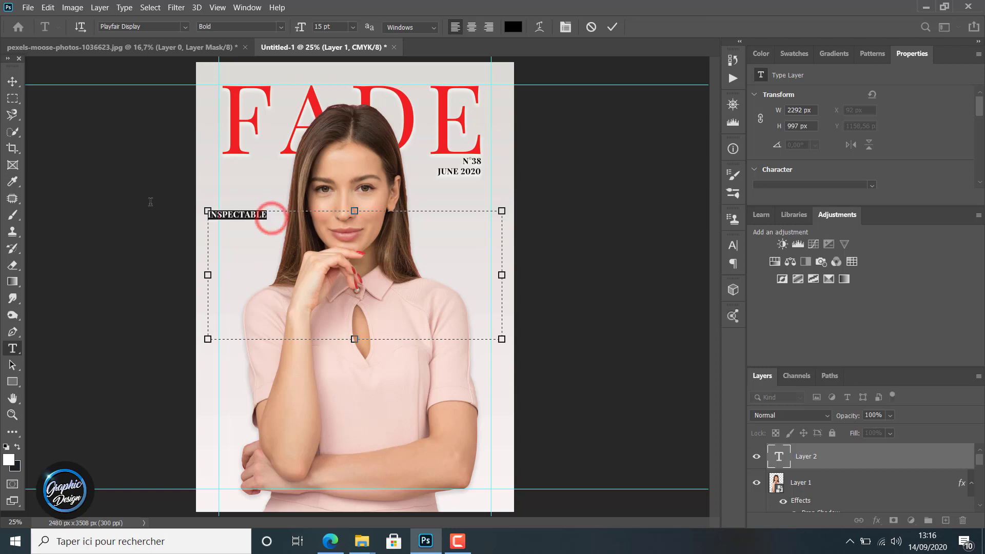
click(281, 28)
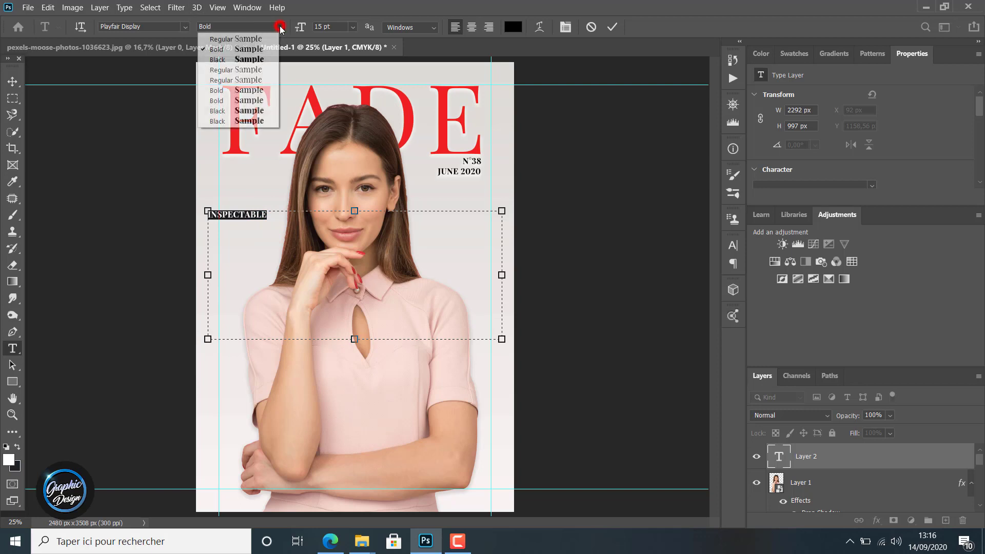
click(565, 28)
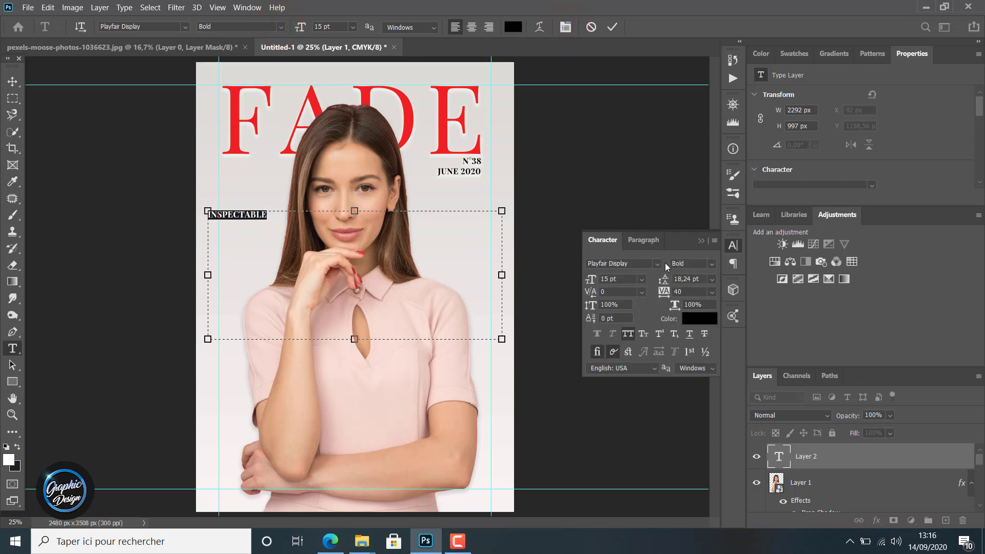
click(712, 265)
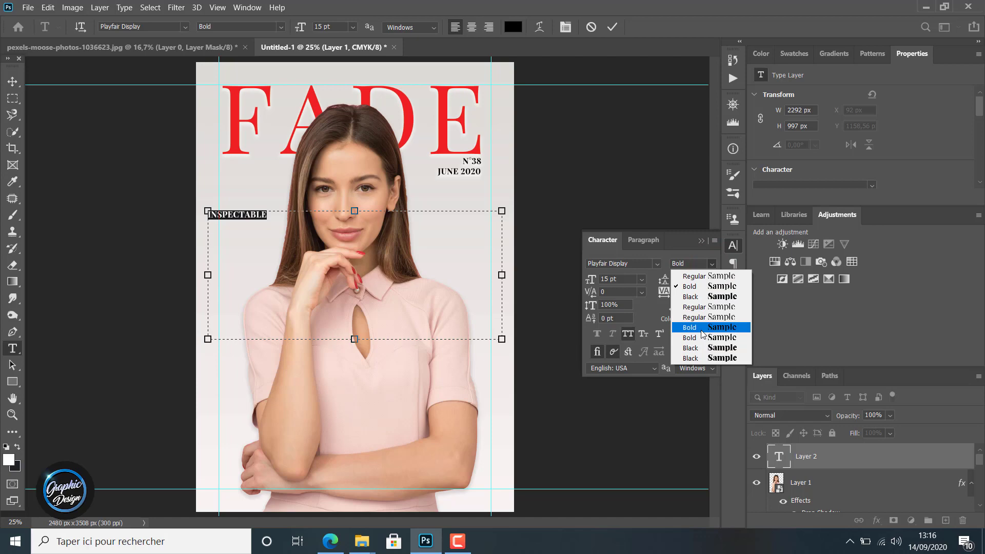
click(698, 290)
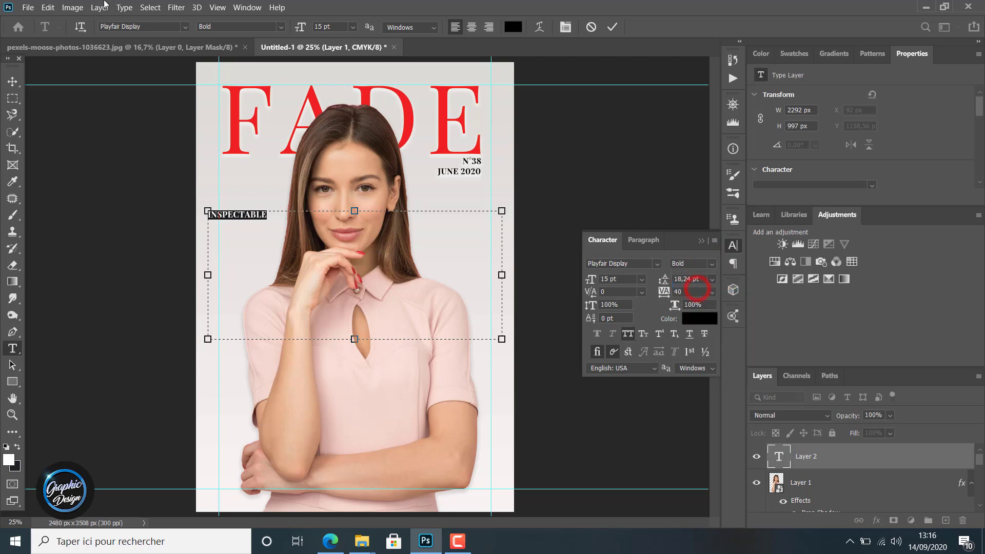
click(184, 28)
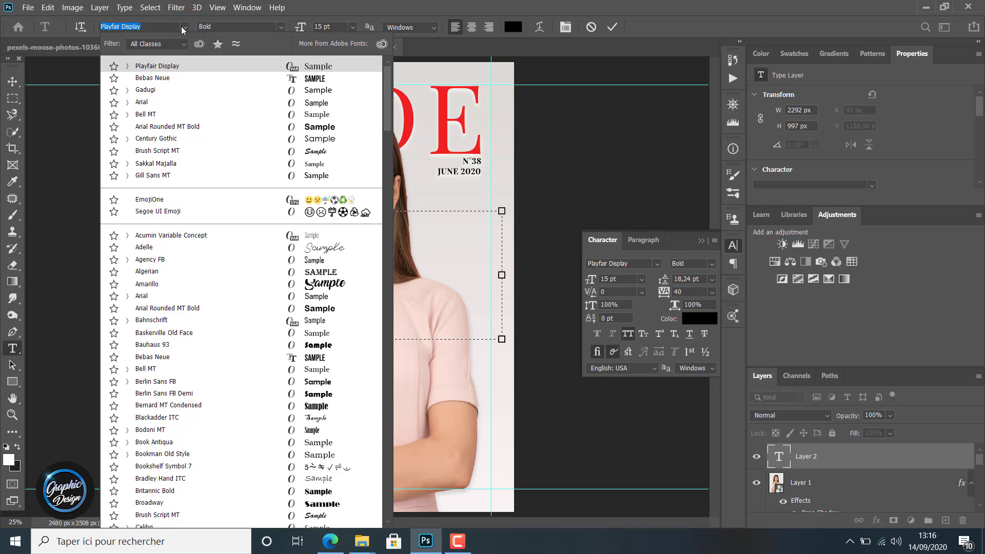
text(play)
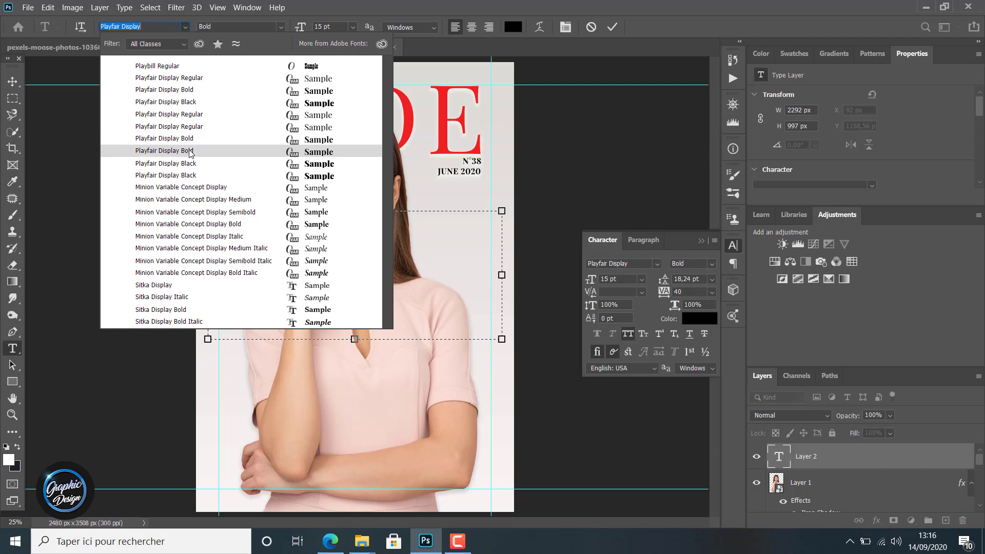
click(188, 151)
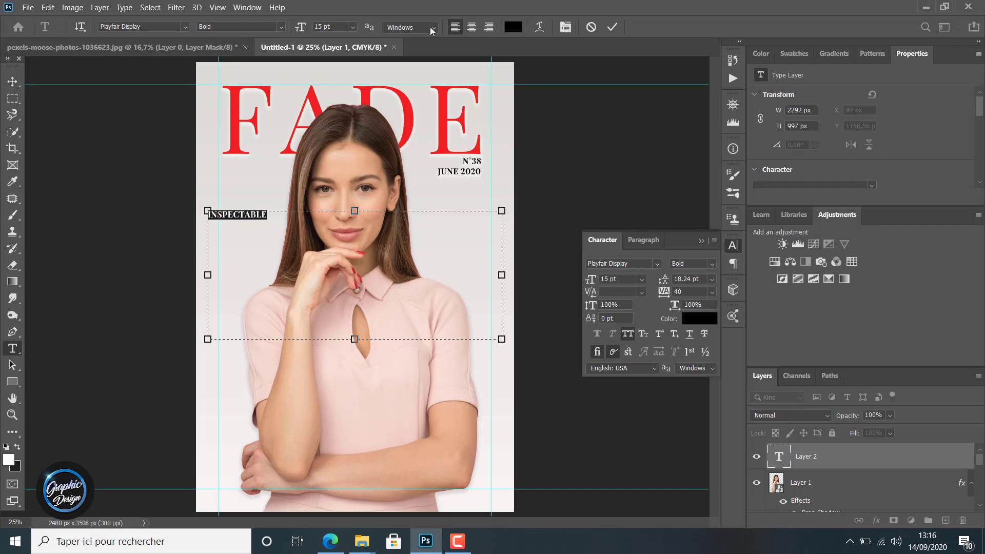
- Give INSPECTABLE a 21 pt size, 20.24 pt leading and 100 tracking, and move it over the dress to about X 1523 px, Y 1852 px
click(564, 26)
click(564, 27)
drag(663, 282, 664, 292)
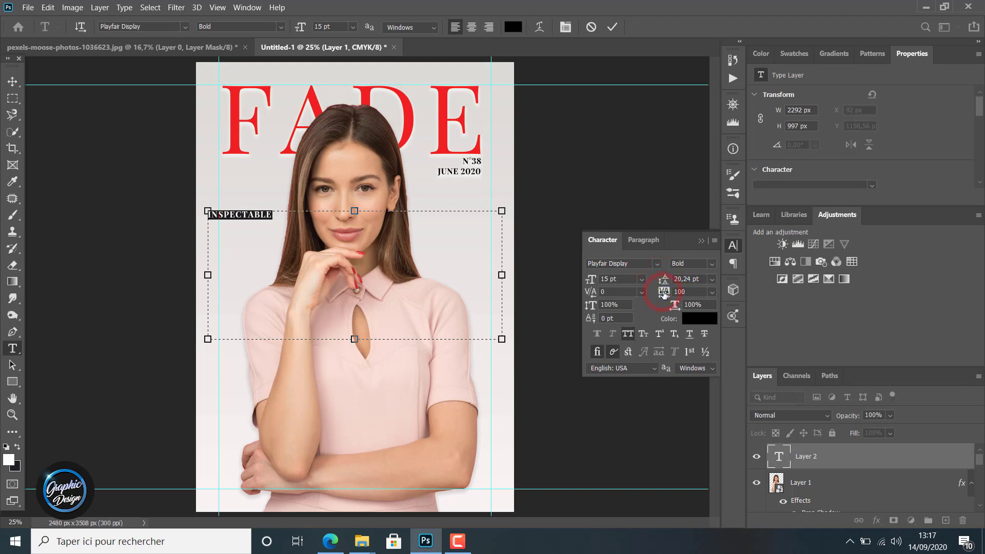
drag(592, 278, 588, 280)
click(13, 81)
drag(250, 215, 434, 306)
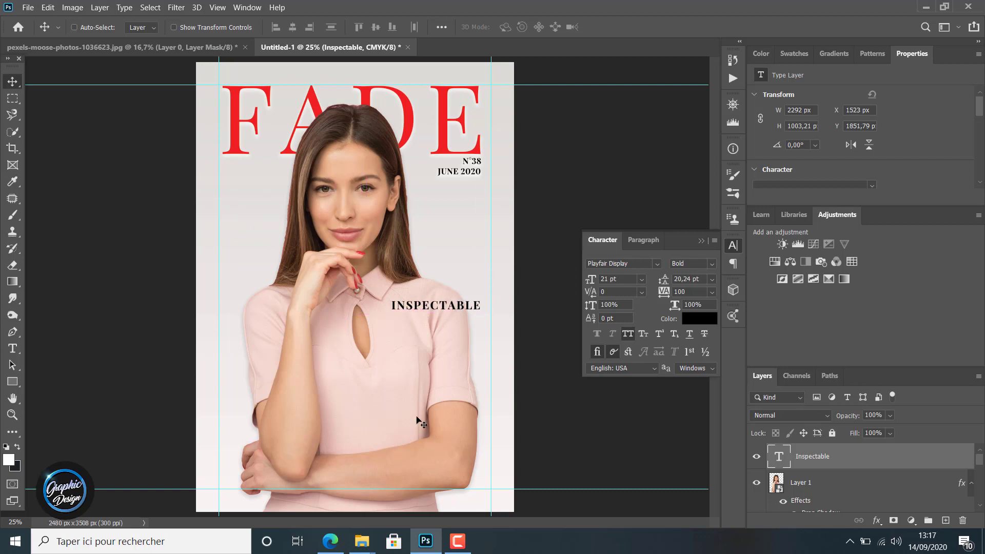
- Clear the word INSPECTABLE from its text box, keeping the box open for editing
click(10, 349)
double_click(421, 306)
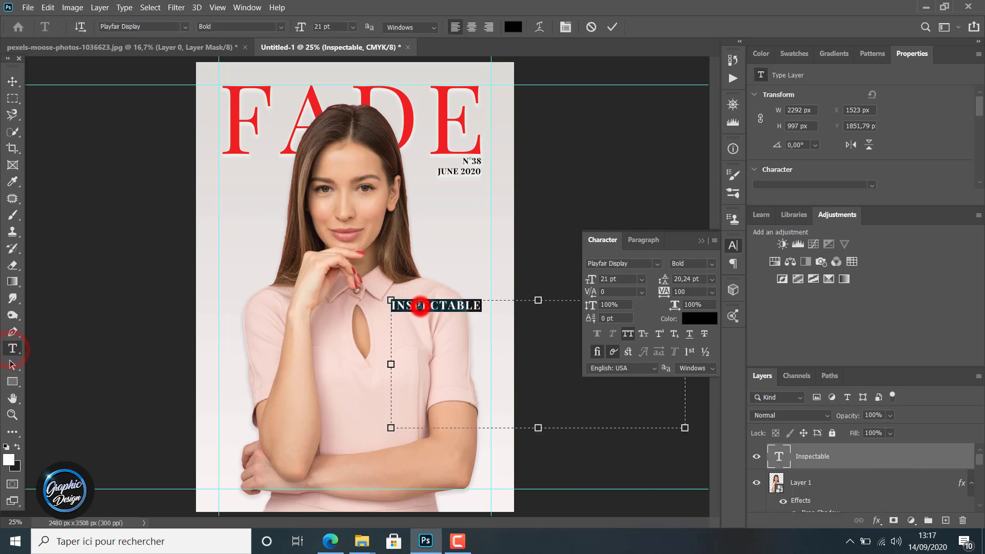
click(485, 309)
key(BackSpace)
key(BackSpace)
key(BackSpace)
key(BackSpace)
key(BackSpace)
key(BackSpace)
key(BackSpace)
key(BackSpace)
key(BackSpace)
key(BackSpace)
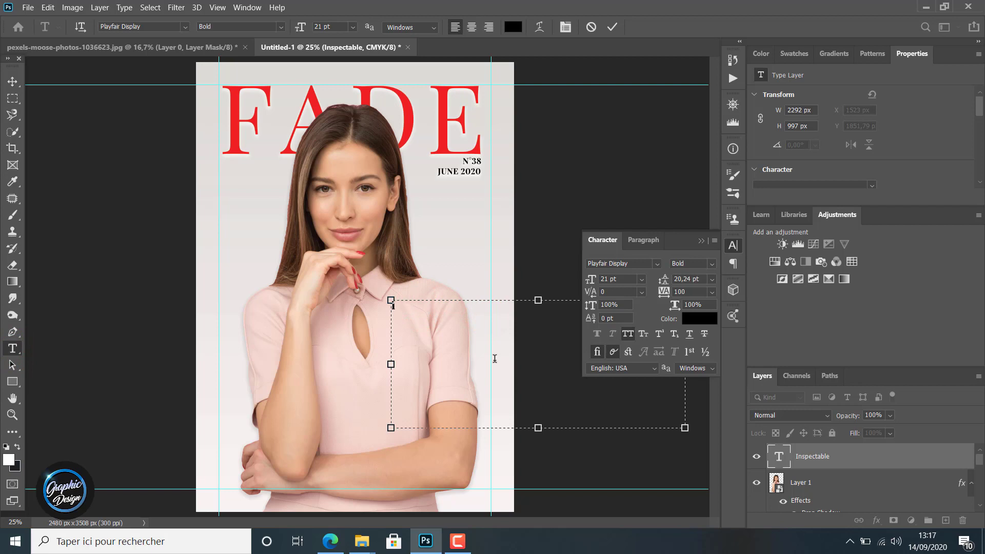
text(NSPECTABLE)
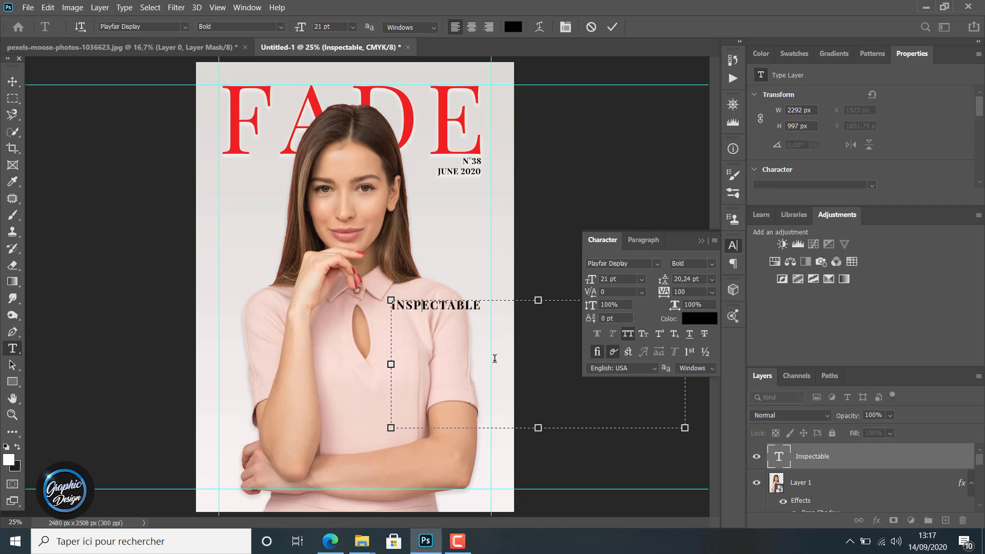
key(Delete)
key(Delete)
key(Delete)
key(Delete)
key(Delete)
key(Delete)
key(Delete)
key(BackSpace)
key(BackSpace)
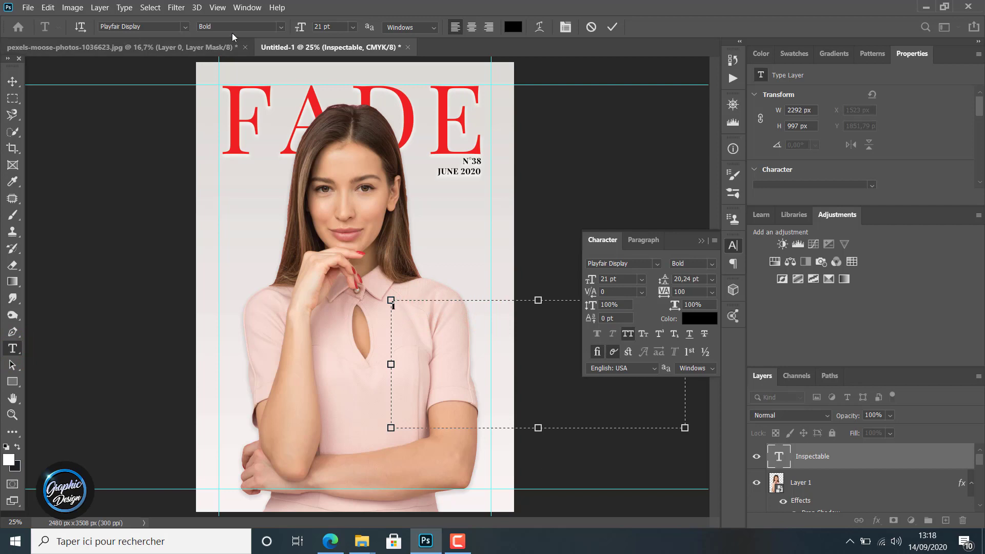
- Switch off All Caps and re-enter the word as Inspectable with only its first letter capitalised
click(566, 28)
click(567, 27)
click(629, 336)
click(435, 311)
click(629, 334)
click(12, 81)
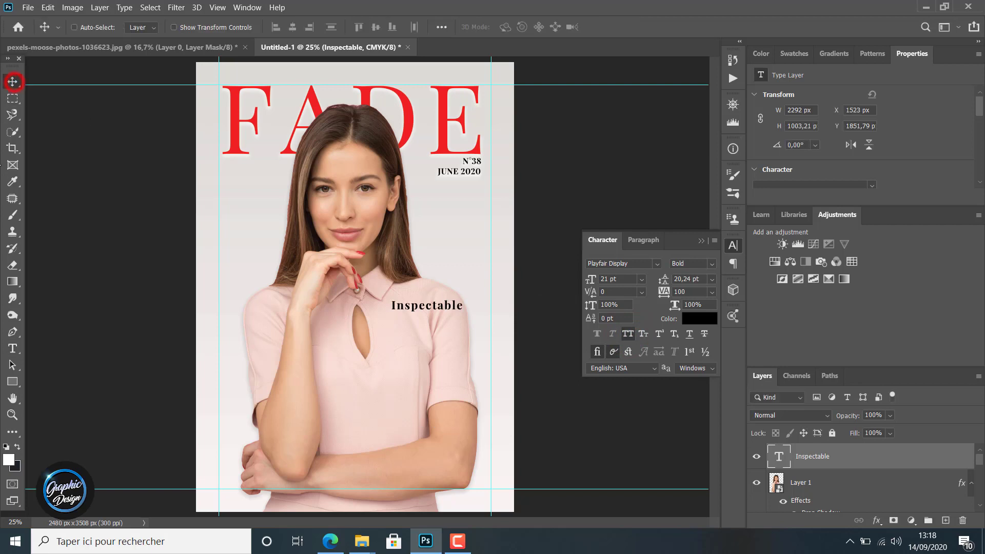
- Set the font size of the word Inspectable to 25 pt
double_click(448, 311)
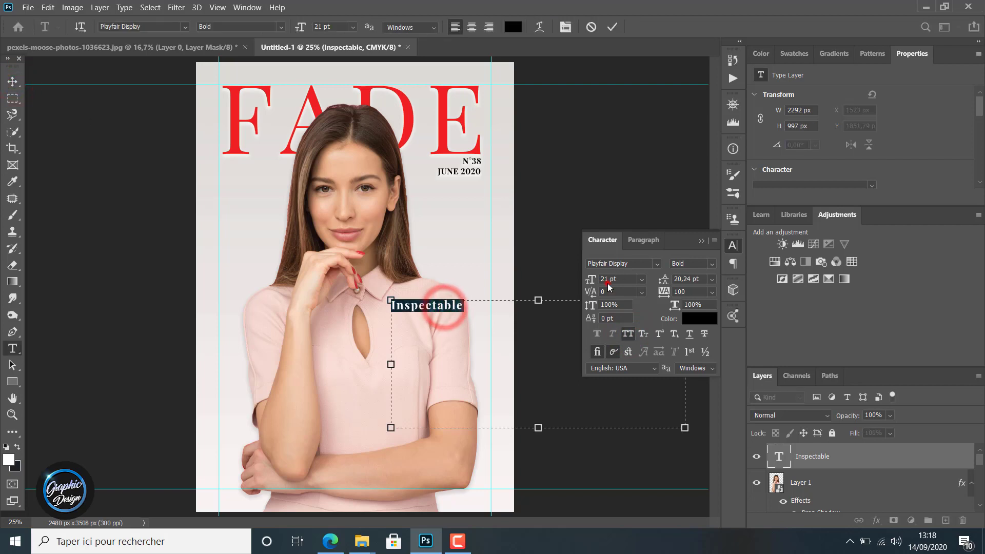
click(608, 280)
text(25)
key(Return)
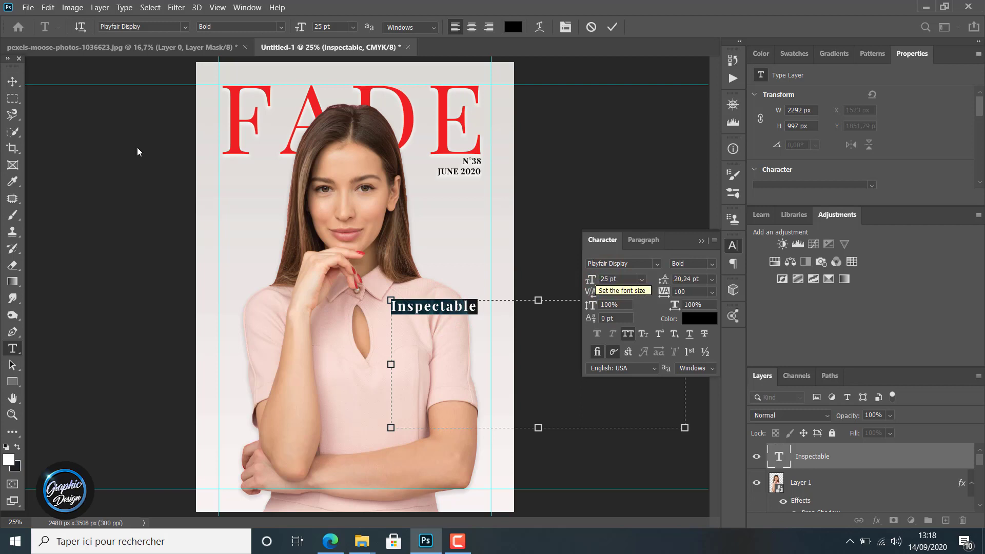
- Nudge the Inspectable text up and toward the margin guide until it sits at about X 1591 px, Y 1735 px
click(12, 81)
key(shift+Up)
key(shift+Up)
key(shift+Up)
key(shift+Up)
key(shift+Up)
key(shift+Up)
key(shift+Up)
key(shift+Up)
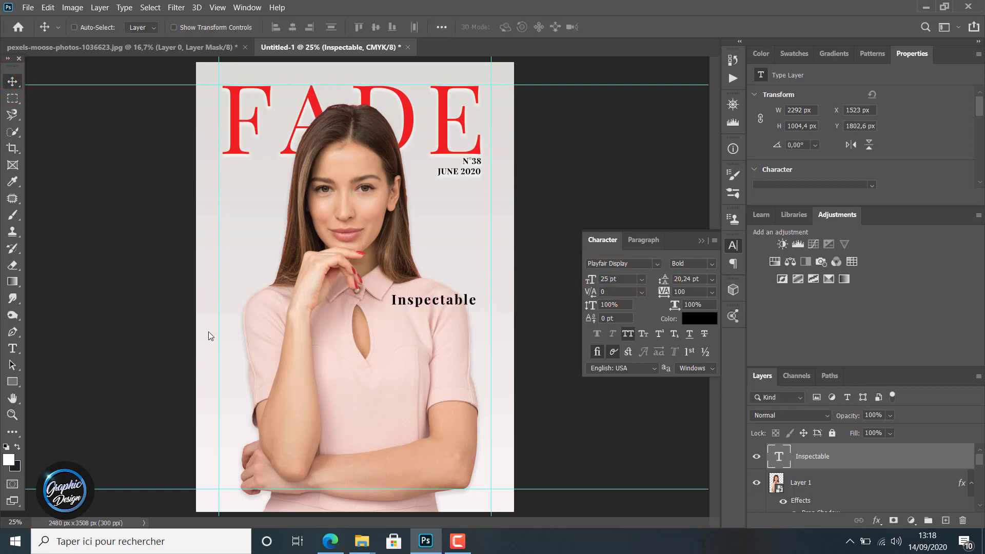
key(Up)
key(Up)
key(Up)
key(Up)
key(Up)
key(Up)
key(Up)
key(Right)
key(Right)
key(Right)
key(Right)
key(Right)
key(Right)
key(Right)
key(Right)
key(Right)
key(Right)
key(Right)
key(Right)
key(Right)
key(Right)
key(Right)
key(Right)
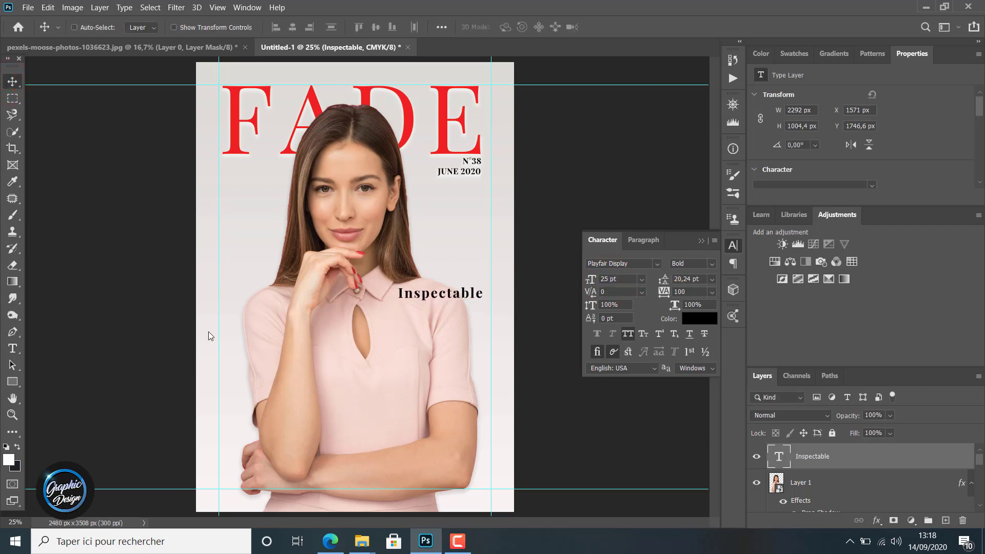
key(Up)
key(Up)
key(Right)
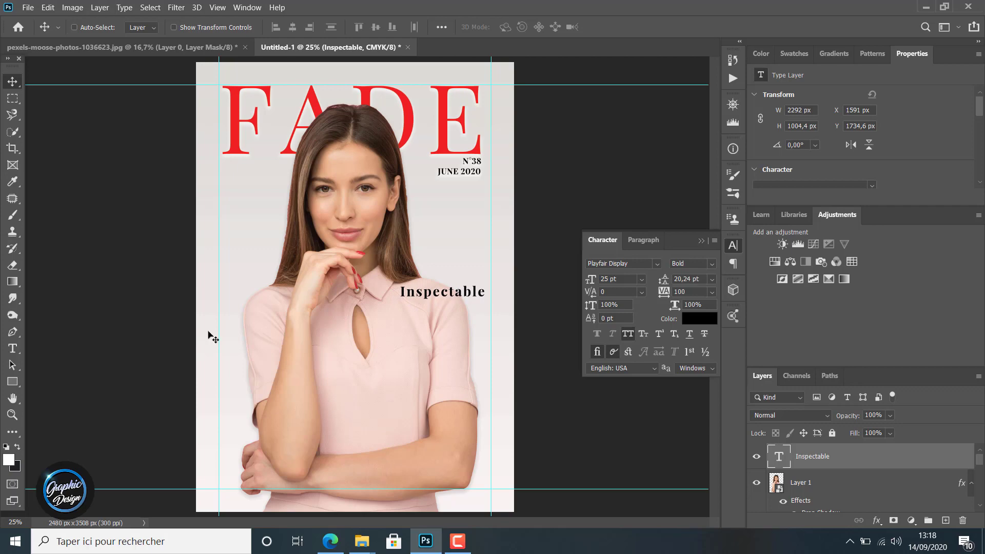
- Duplicate the Inspectable text just below itself, switch off All Caps and replace the copy's wording with The huge comback
click(11, 82)
drag(418, 293, 419, 311)
double_click(419, 310)
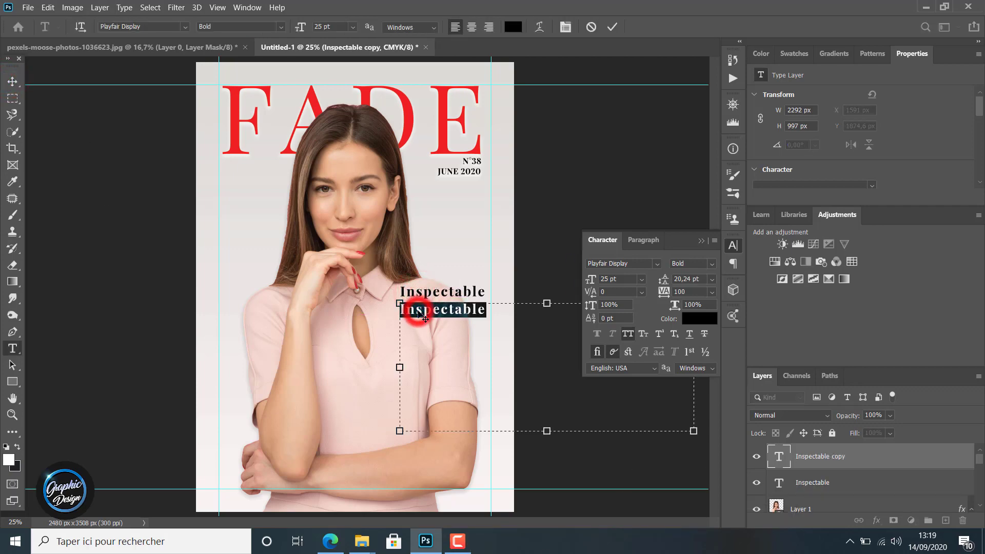
text(THE)
key(BackSpace)
key(BackSpace)
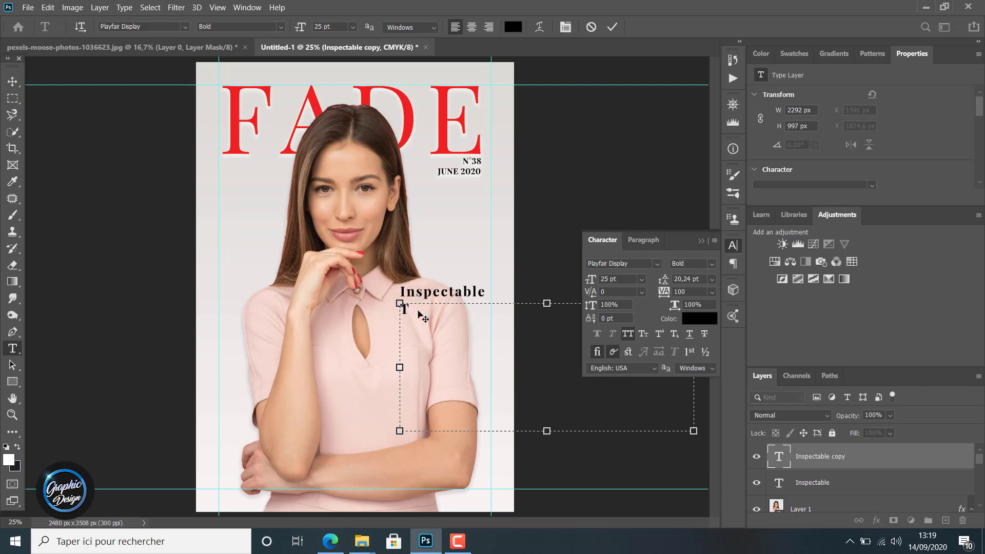
click(626, 333)
text(he huge comb )
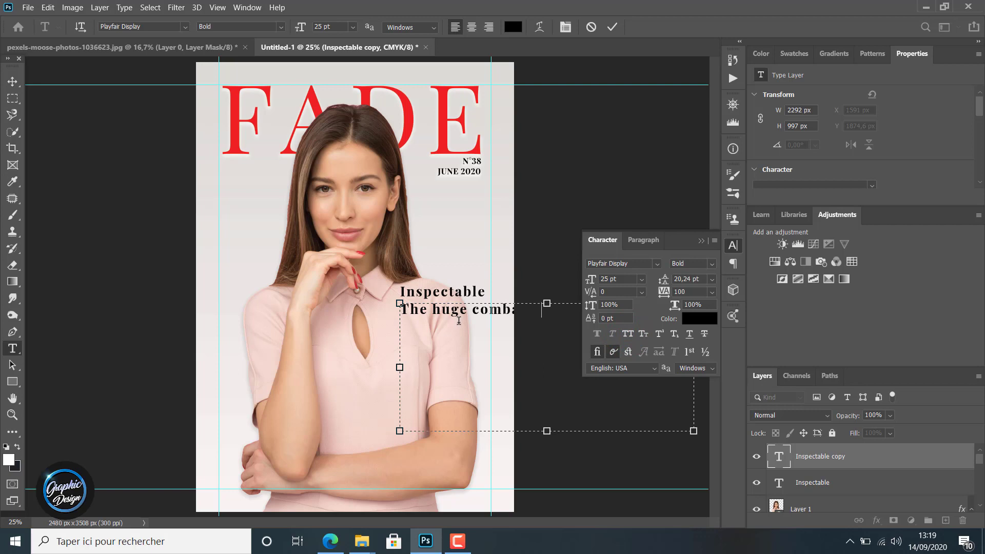
- Add the second line of Pearl Sun Glaces to the duplicated text, correcting the wording after of
text(of sunglaces)
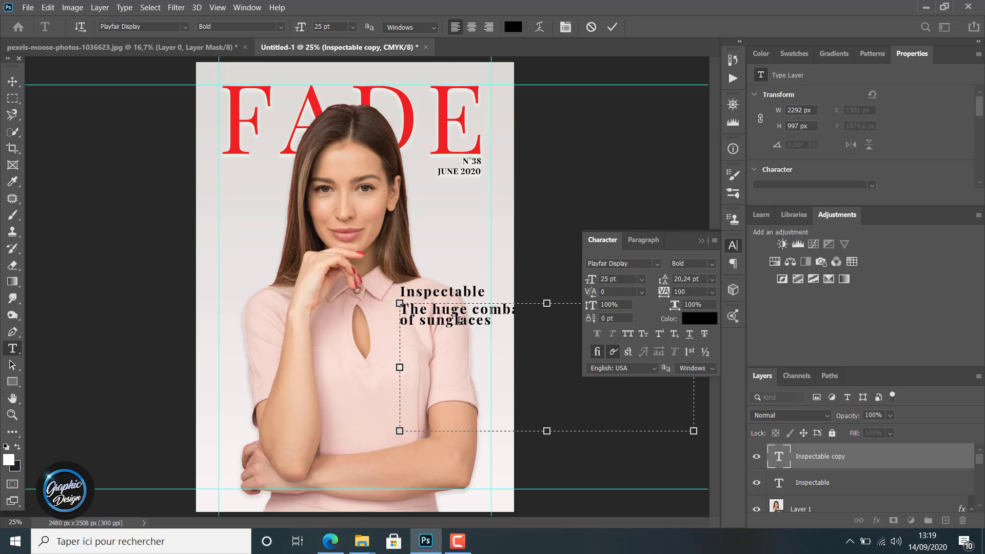
key(BackSpace)
key(BackSpace)
key(BackSpace)
key(BackSpace)
key(BackSpace)
key(BackSpace)
key(BackSpace)
key(BackSpace)
key(BackSpace)
text(Pe )
text(rl Sun G)
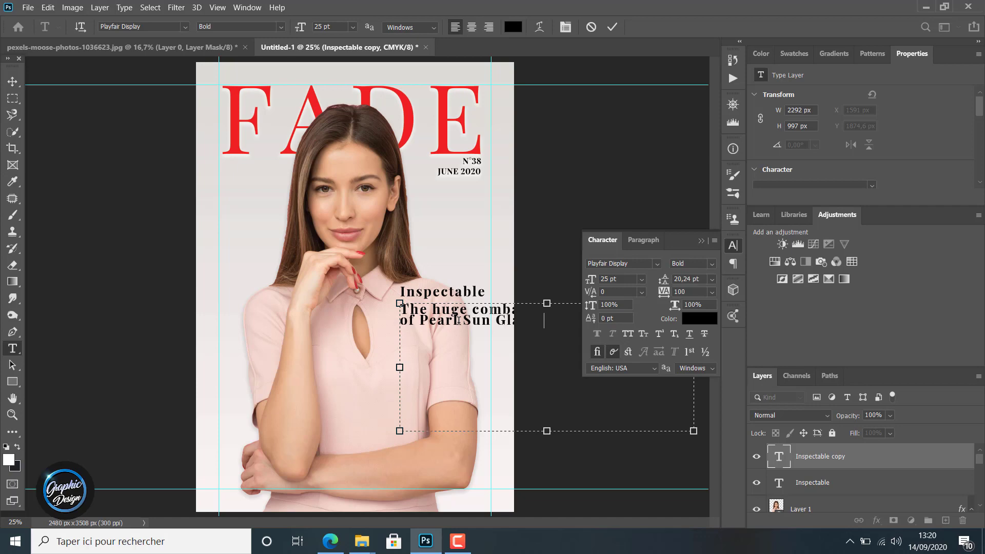
- Format the whole subtitle in Ubuntu Bold Italic, 16 pt, tracking 20, with All Caps
key(ctrl+a)
click(658, 263)
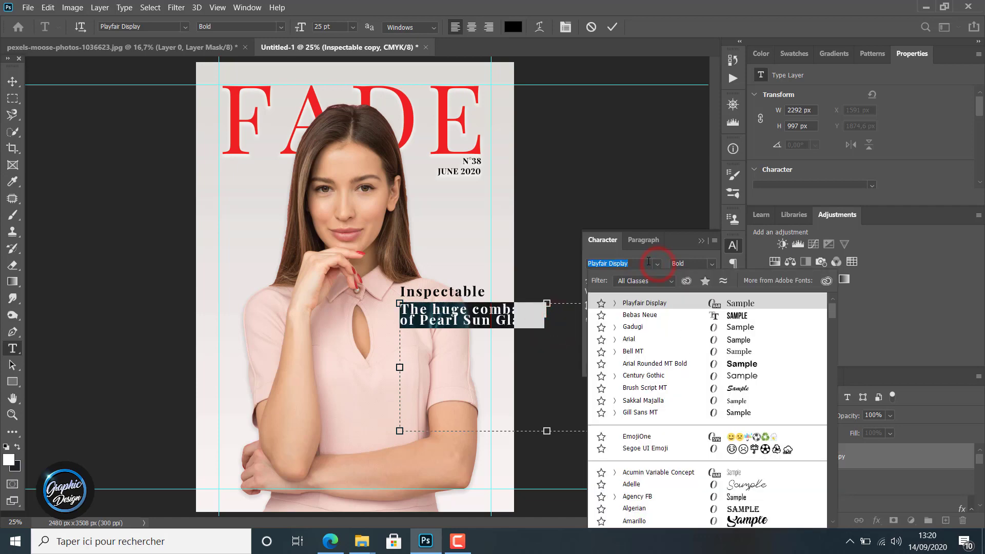
text(uli)
key(BackSpace)
key(BackSpace)
key(BackSpace)
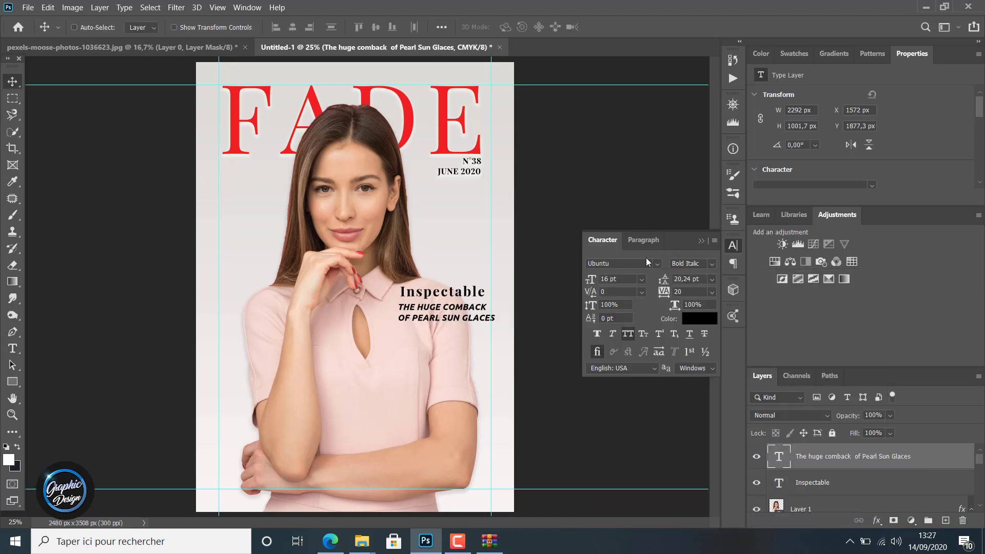
- Move the Inspectable heading and its subtitle together beside the portrait's raised arm, and place a duplicate pair lower at Y 2838 px
ctrl+click(828, 483)
drag(444, 289, 264, 325)
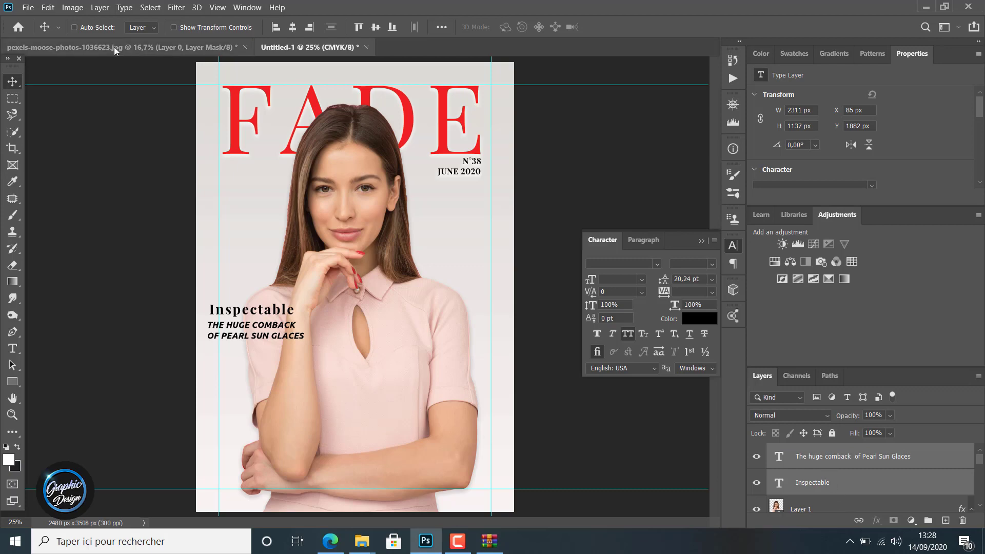
click(12, 82)
drag(242, 316, 237, 439)
key(ctrl+j)
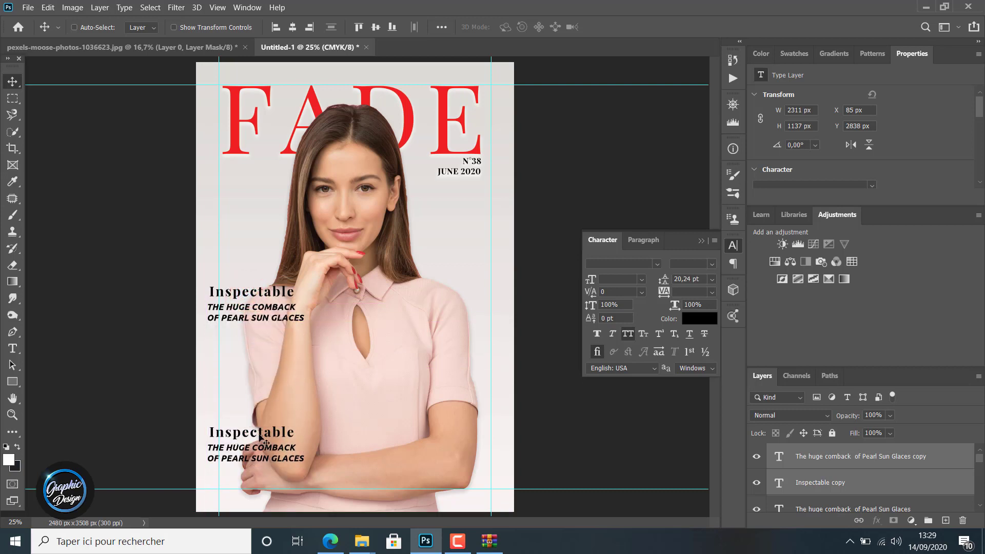
- Replace the lower Inspectable heading's text with LAST HITS
click(256, 431)
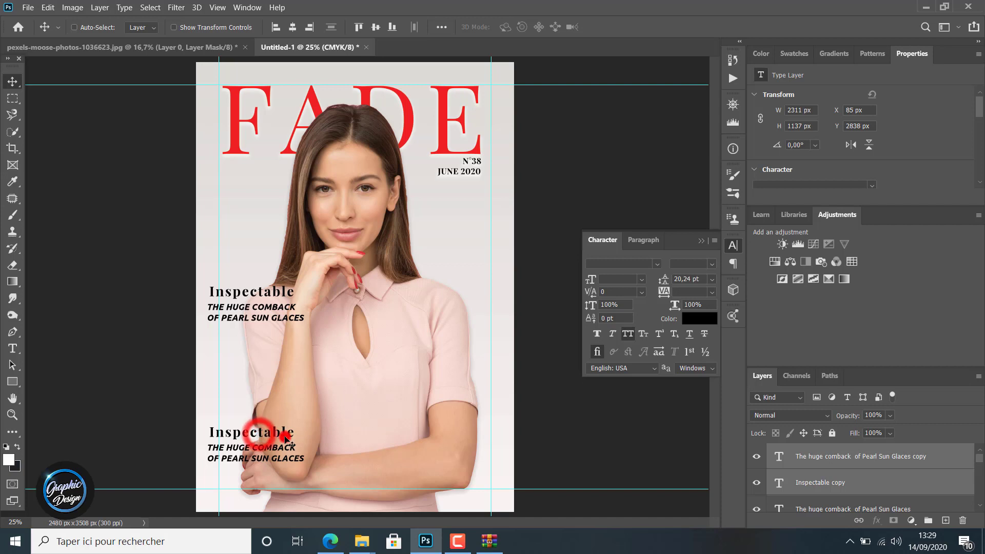
click(820, 482)
key(t)
click(257, 435)
key(ctrl+a)
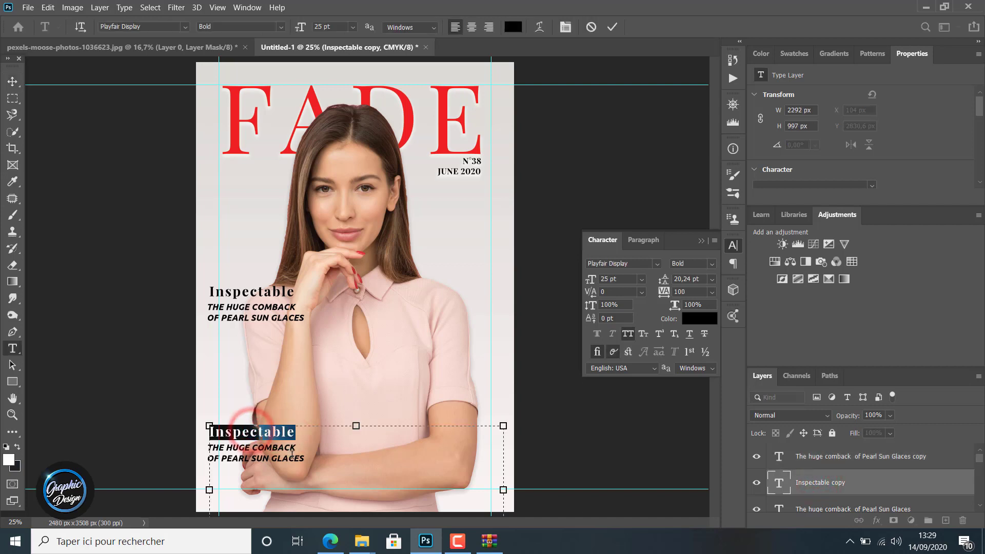
text(LAST N)
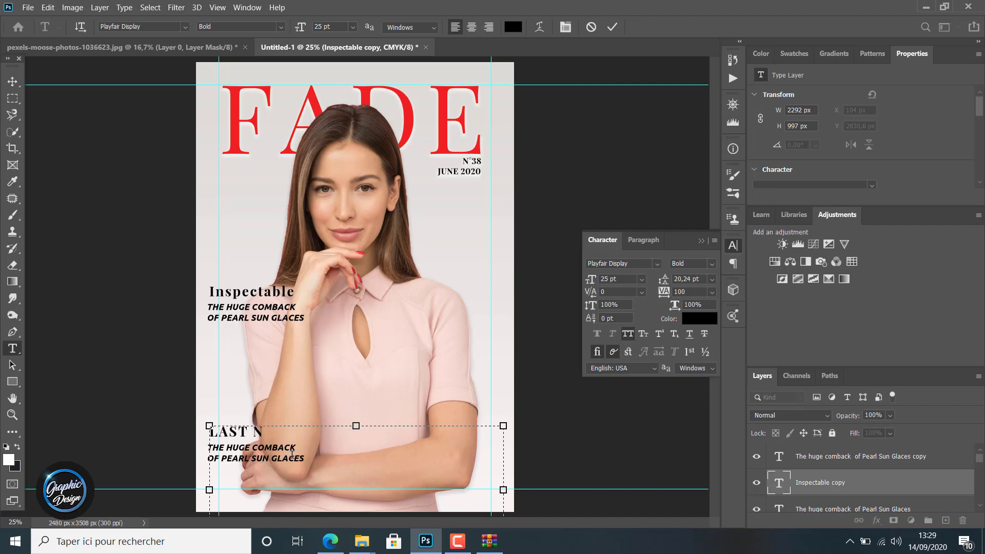
text(EW)
key(BackSpace)
key(BackSpace)
key(BackSpace)
text(HIT)
- Switch off All Caps on the lower heading so it reads Last Hits, and commit the text
drag(300, 431, 209, 432)
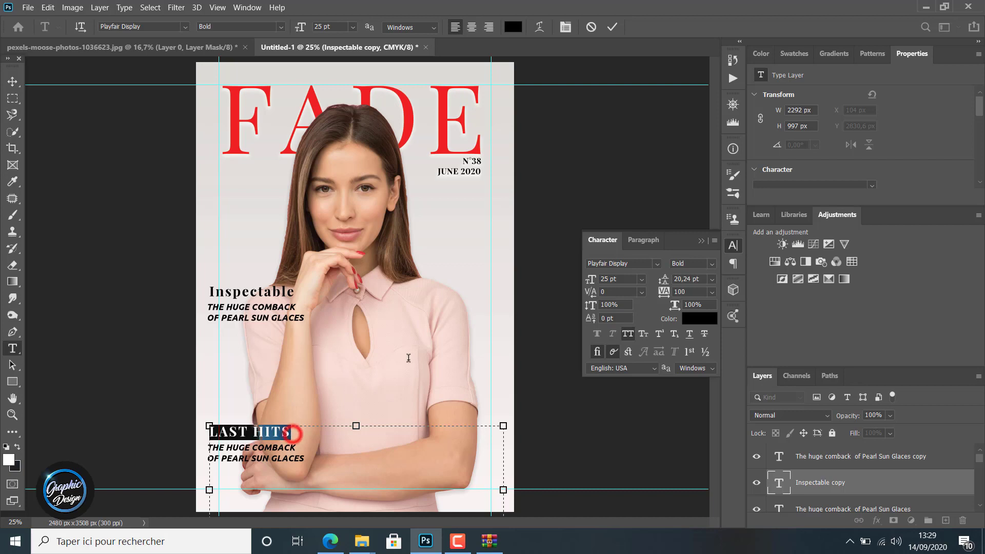
click(627, 334)
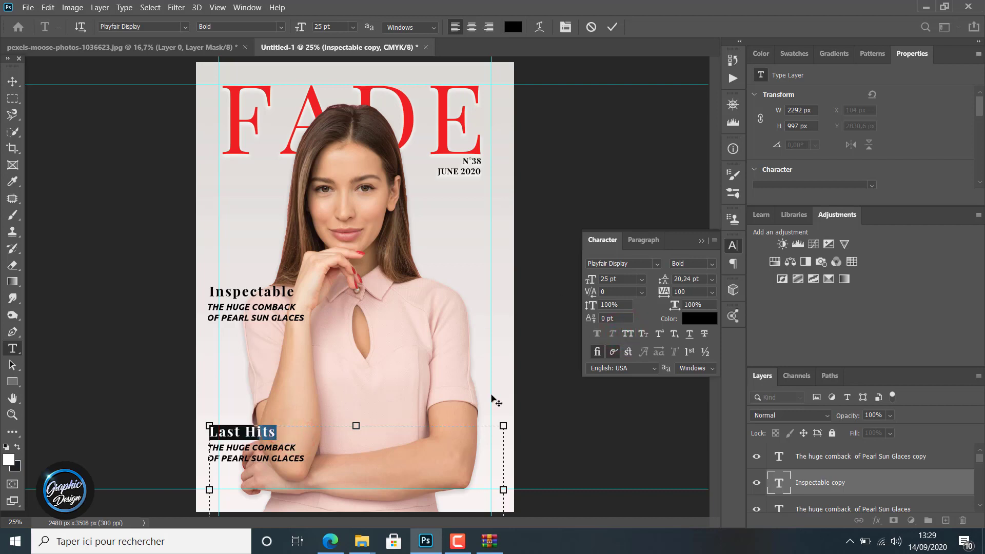
key(ctrl+Return)
key(v)
- Replace the subtitle under Last Hits with Gucci Release its woman summer cap
click(816, 463)
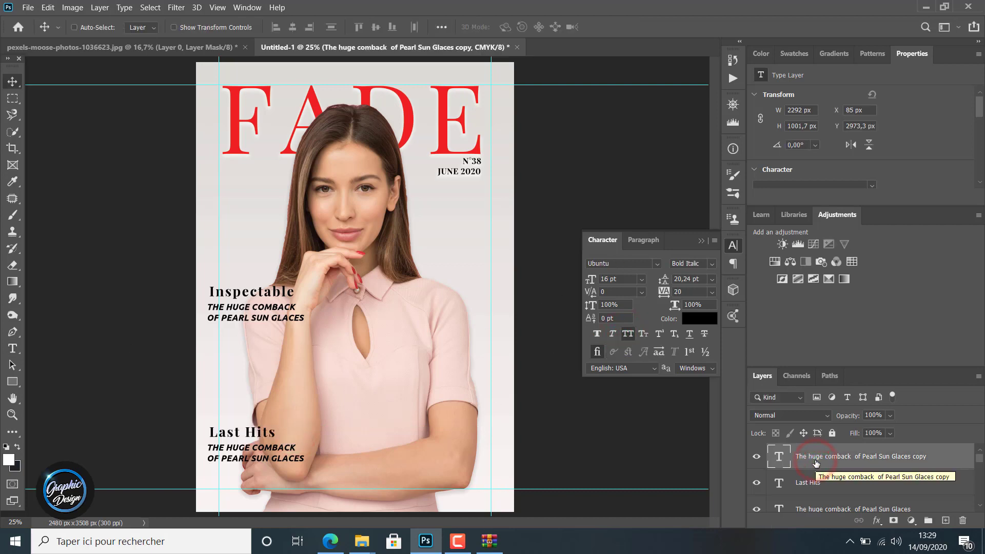
double_click(267, 455)
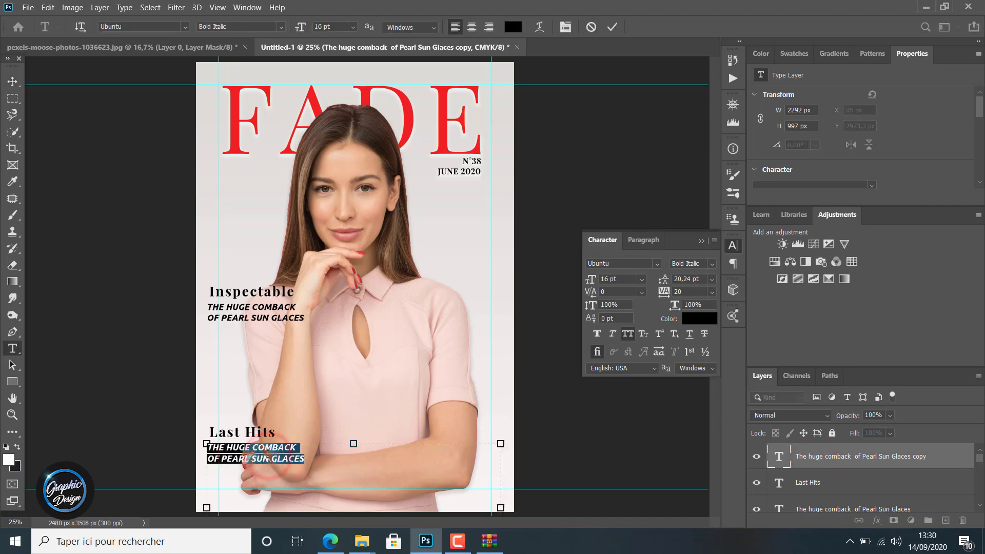
text(Succe)
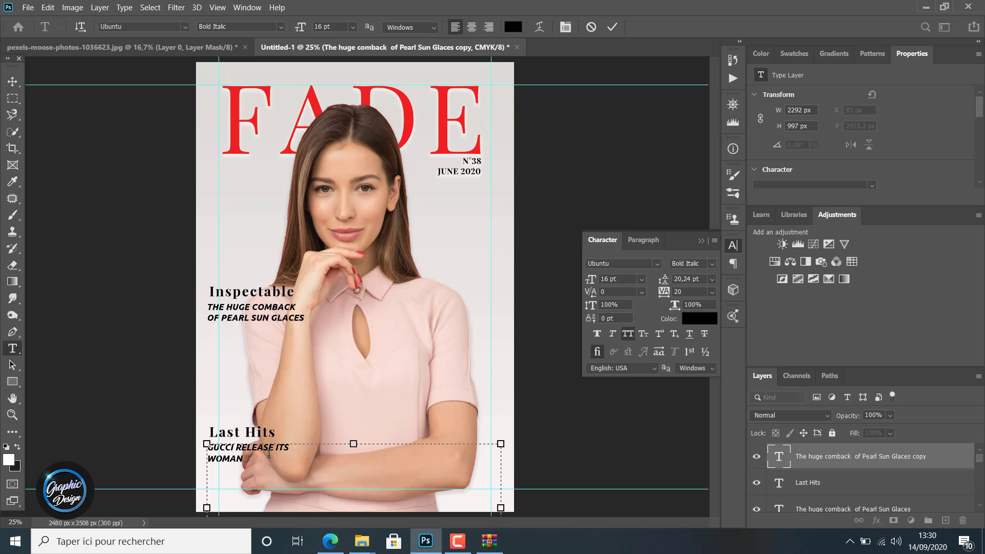
key(BackSpace)
key(BackSpace)
key(BackSpace)
text(OMAN)
key(BackSpace)
key(BackSpace)
key(BackSpace)
text(UMME)
click(12, 81)
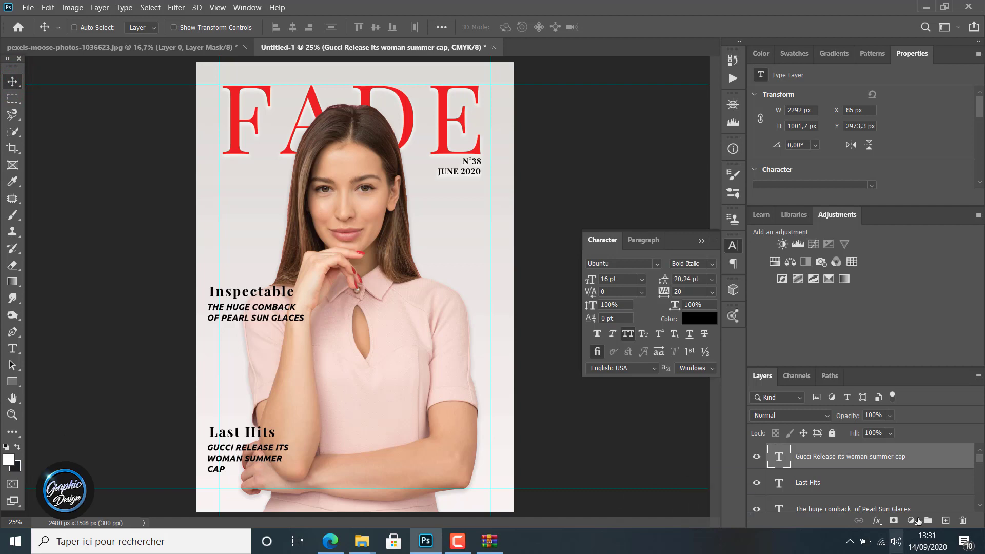
- Move the Last Hits heading and its subtitle together to the poster's opposite side, with the subtitle at about X 1801 px, Y 2237 px
ctrl+click(858, 483)
drag(241, 442, 456, 351)
mouse_move(376, 540)
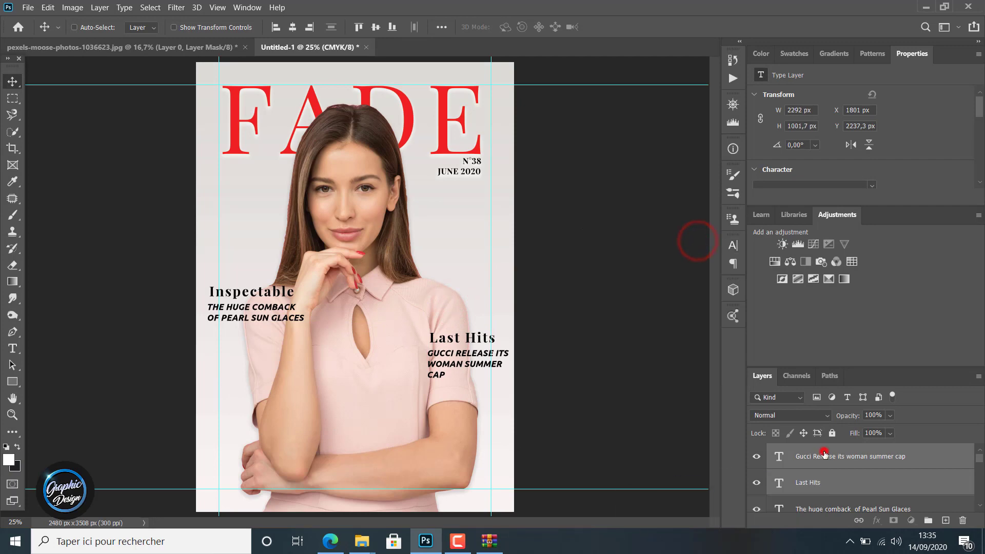
- Duplicate the Gucci subtitle, place the copy above Last Hits and replace its text with 120 pages
click(824, 454)
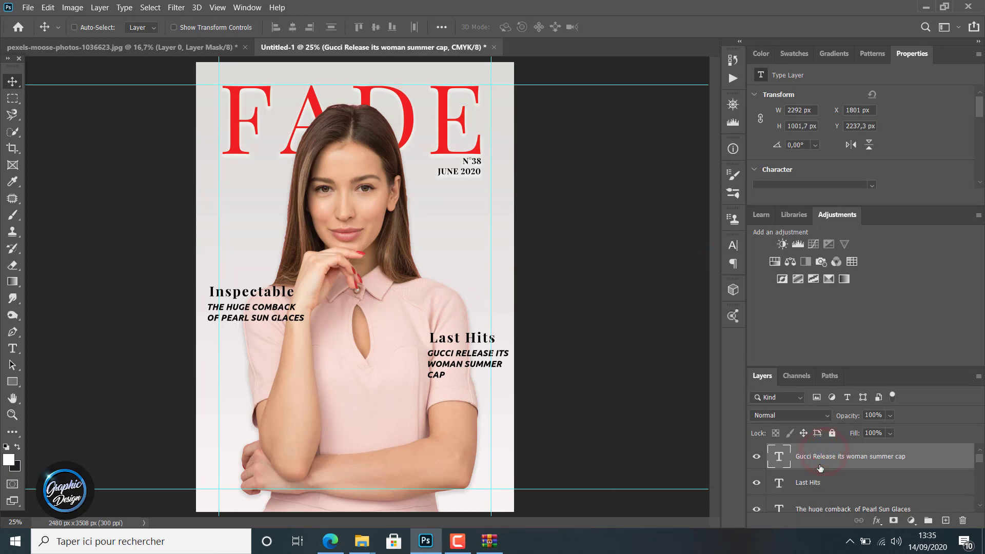
key(ctrl+j)
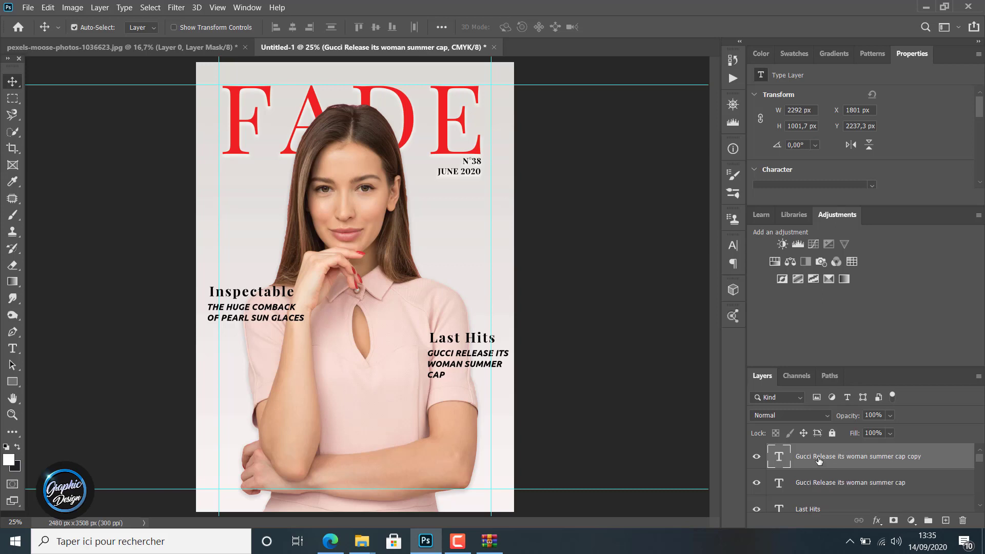
drag(447, 368, 440, 314)
double_click(438, 303)
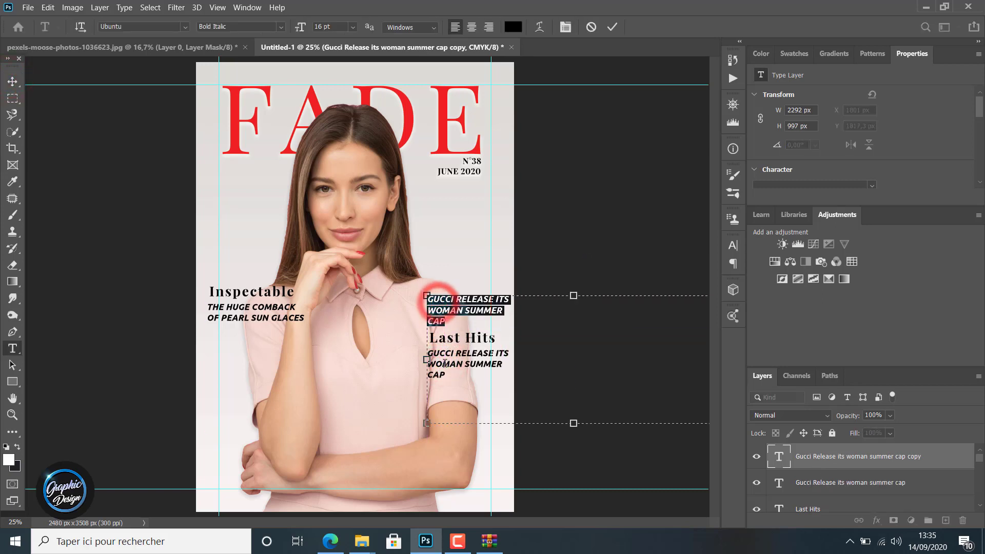
text(120 PAGES)
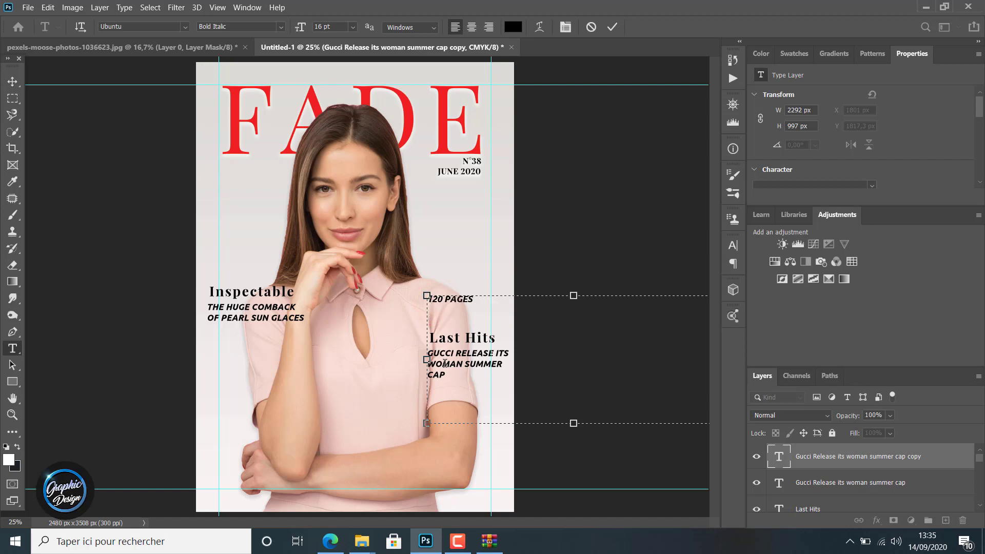
- Switch off All Caps on the 120 pages text and set its size to 25 pt
triple_click(490, 298)
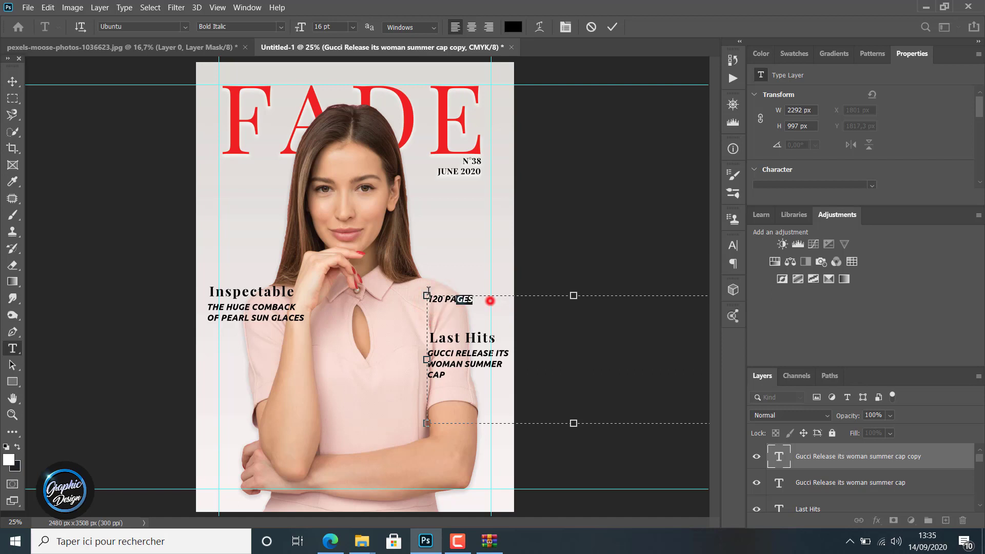
click(566, 27)
click(628, 334)
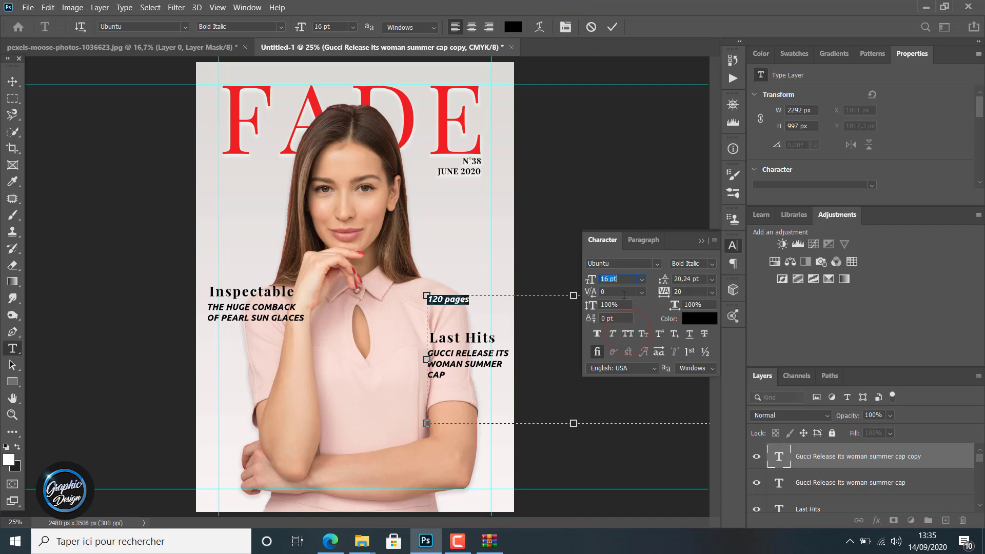
drag(591, 278, 596, 282)
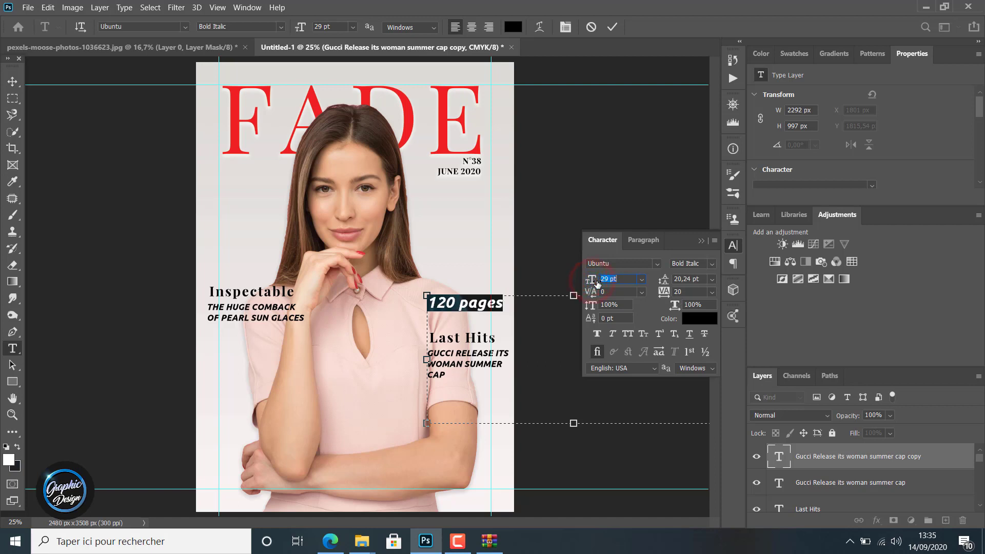
click(607, 278)
key(Return)
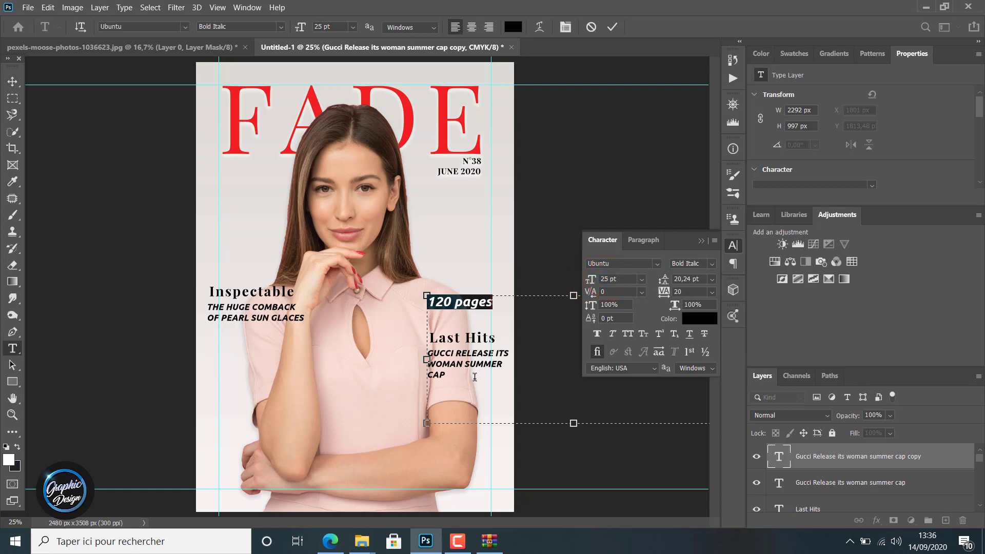
- Shift the 120 pages text to X 1571 px and draw a rectangle about 618 × 175 px over it
click(12, 81)
drag(462, 302, 432, 303)
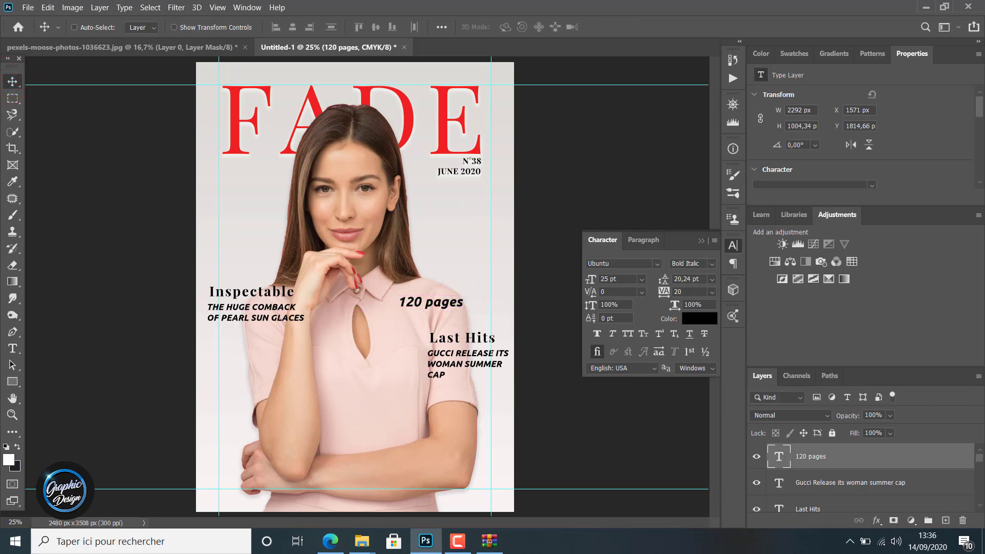
right_click(11, 381)
click(64, 384)
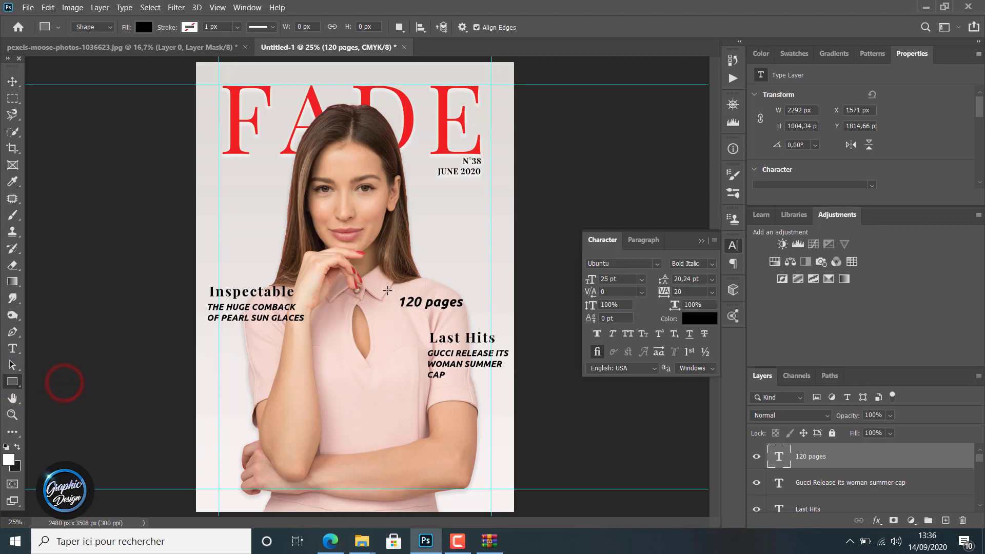
drag(392, 292, 471, 314)
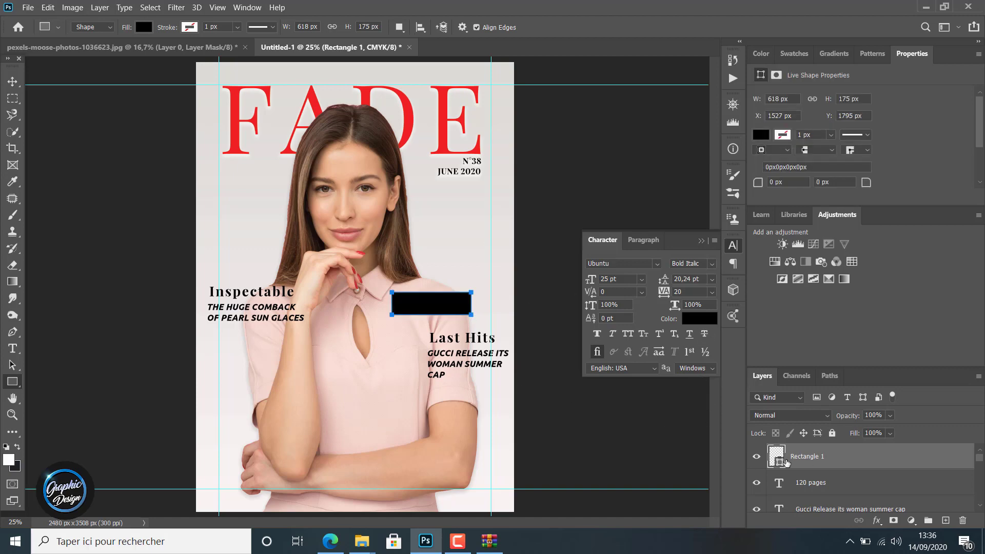
- Fill the rectangle with red ed2024 sampled from the FADE title and move the 120 pages layer above it
double_click(779, 462)
click(445, 101)
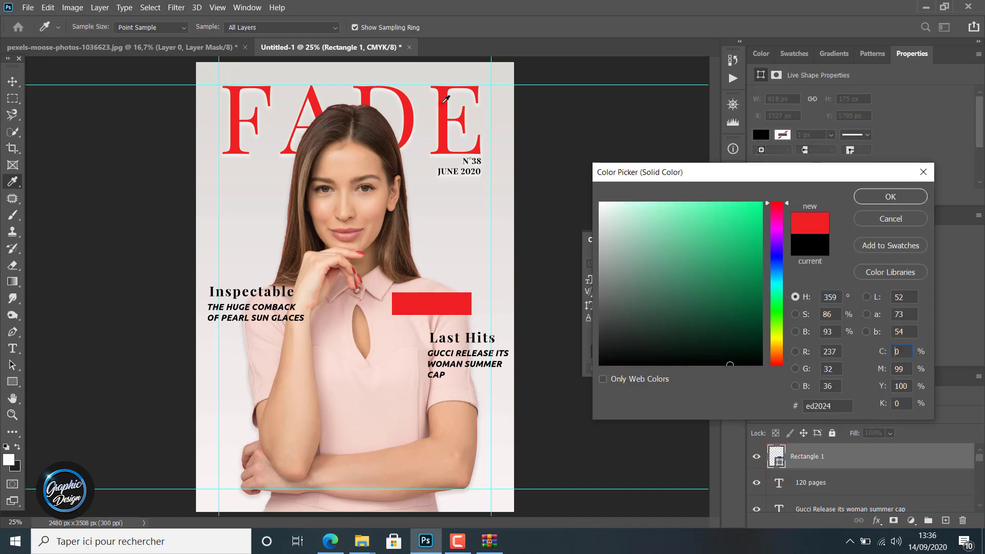
click(890, 196)
drag(812, 483, 818, 451)
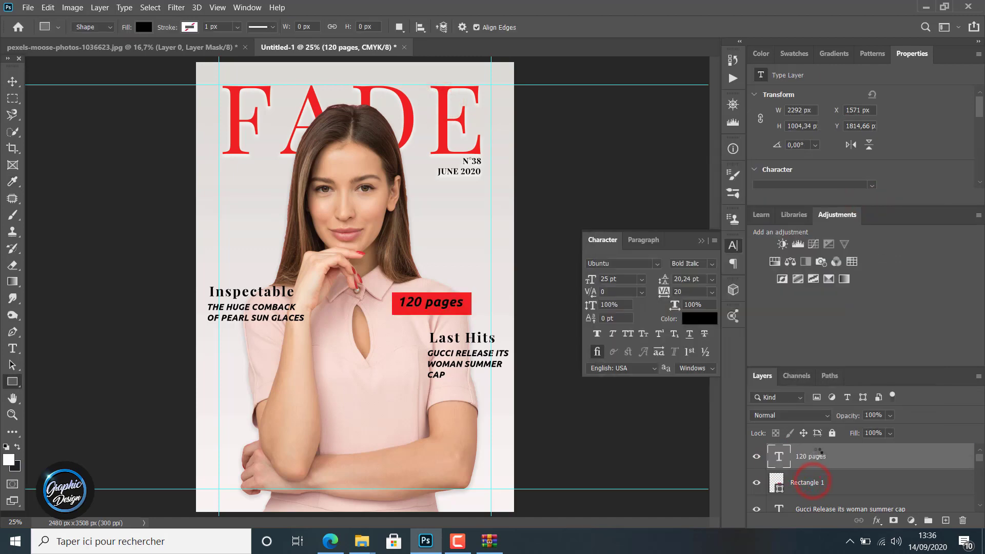
- Recolour the 120 pages text white and nudge it down to Y 1818.66 px within the red rectangle
click(705, 323)
click(652, 245)
click(875, 200)
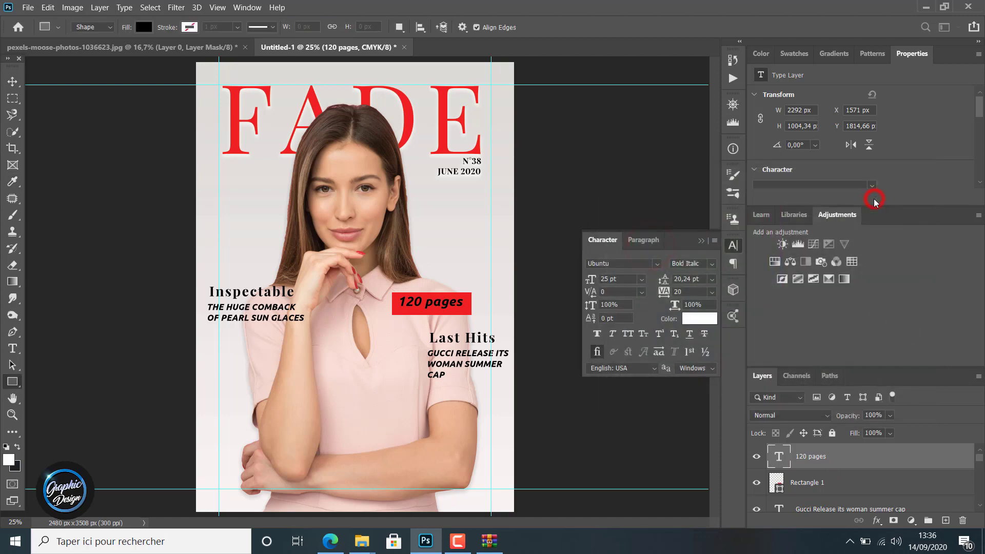
click(11, 81)
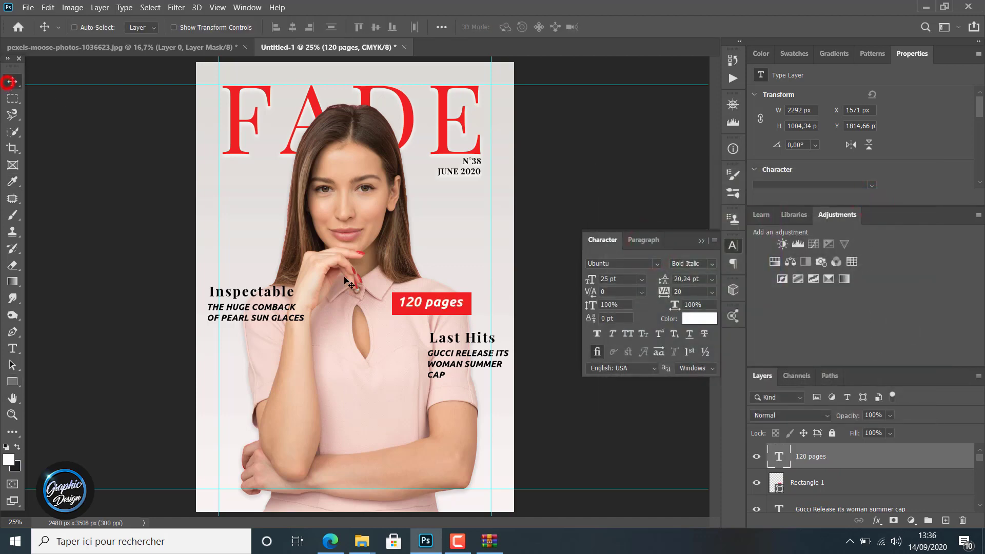
drag(430, 309, 430, 315)
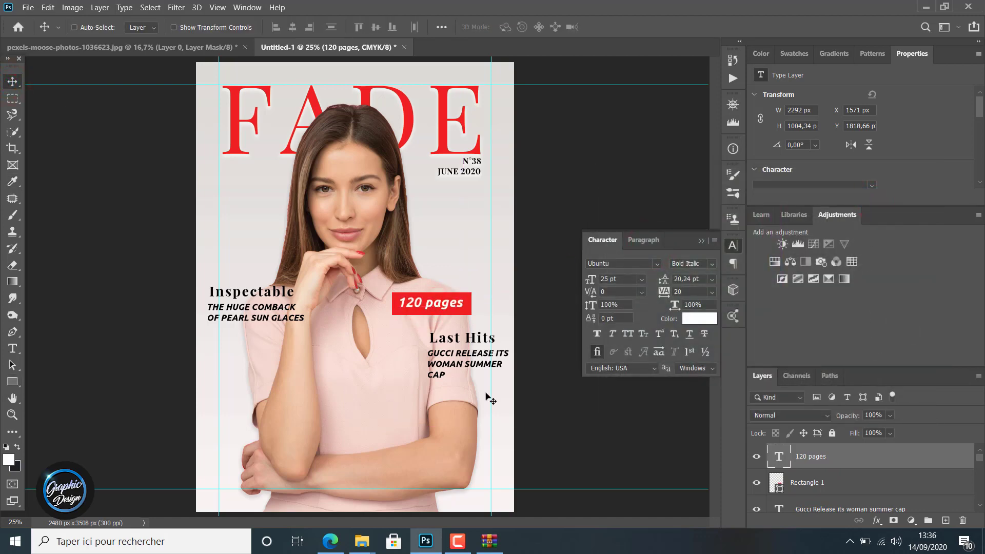
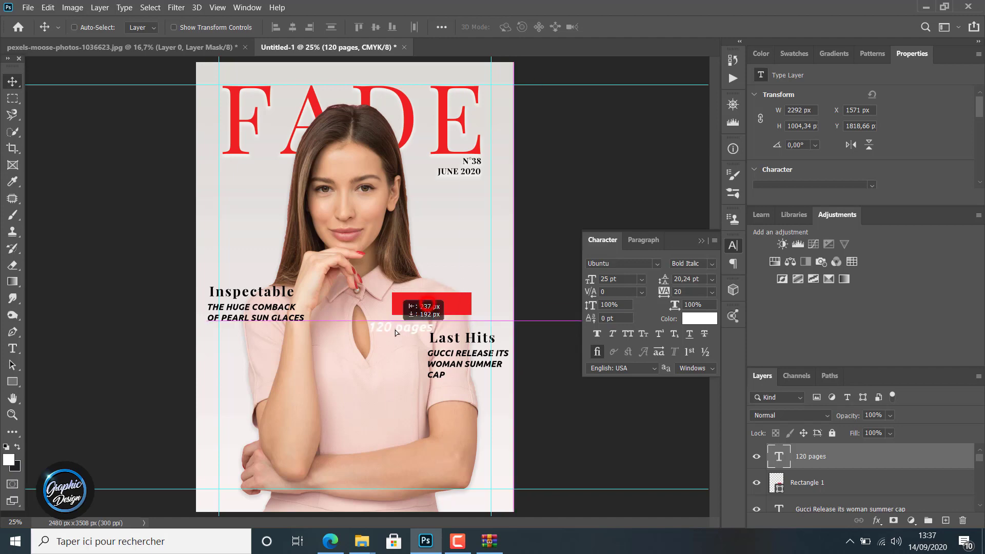
- Undo the stray text move and shift the 120 pages text with its red rectangle together to X 97 px, Y 2355 px
key(ctrl+z)
shift+click(859, 482)
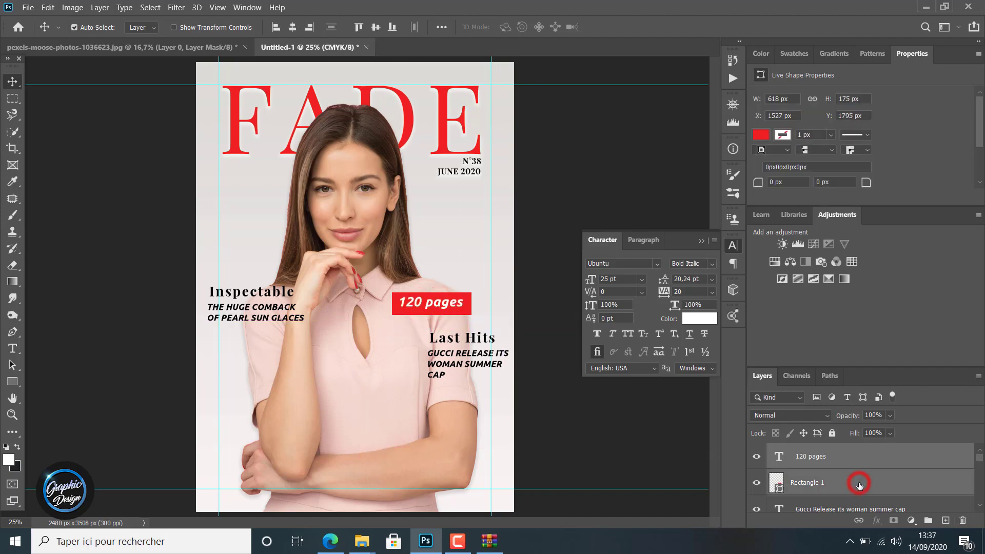
drag(447, 304, 359, 355)
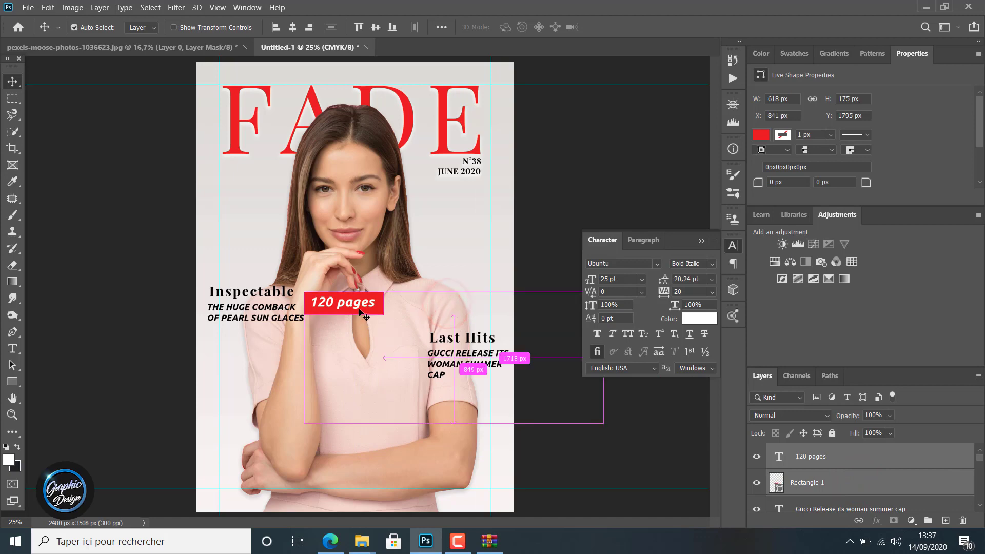
drag(354, 303, 262, 378)
click(10, 79)
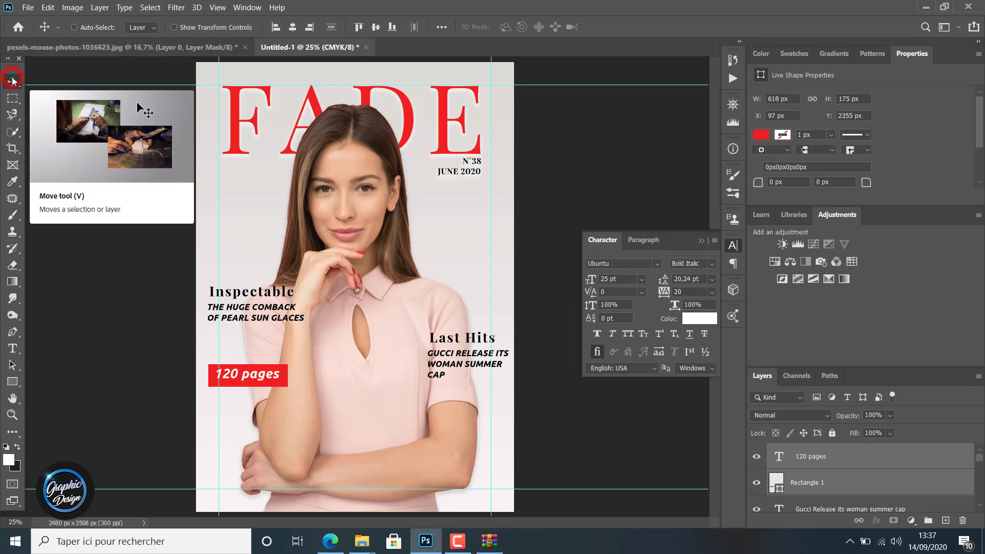
key(F9)
- Duplicate the 120 pages text, place the copy just below the red label and change its wording to D'INSPIRATION
click(844, 457)
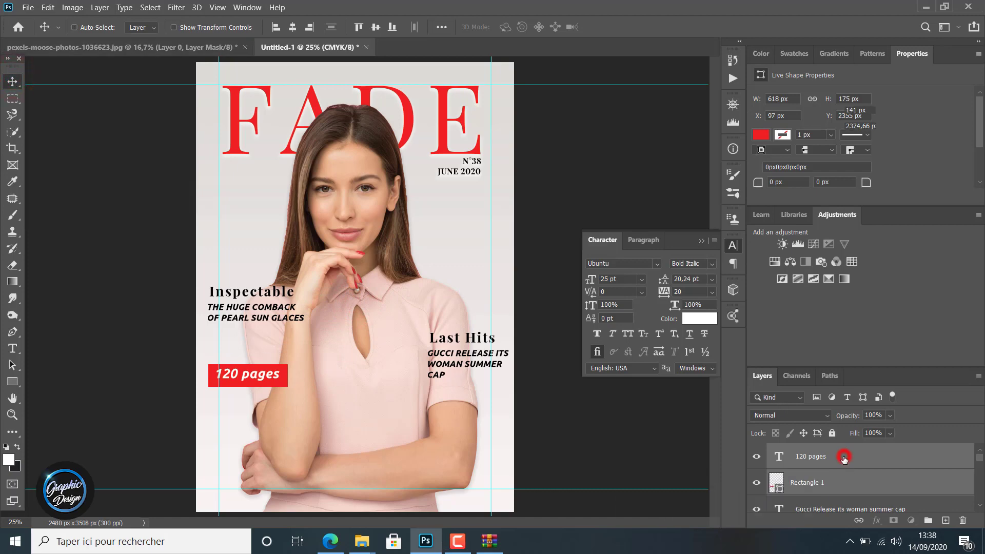
key(ctrl+j)
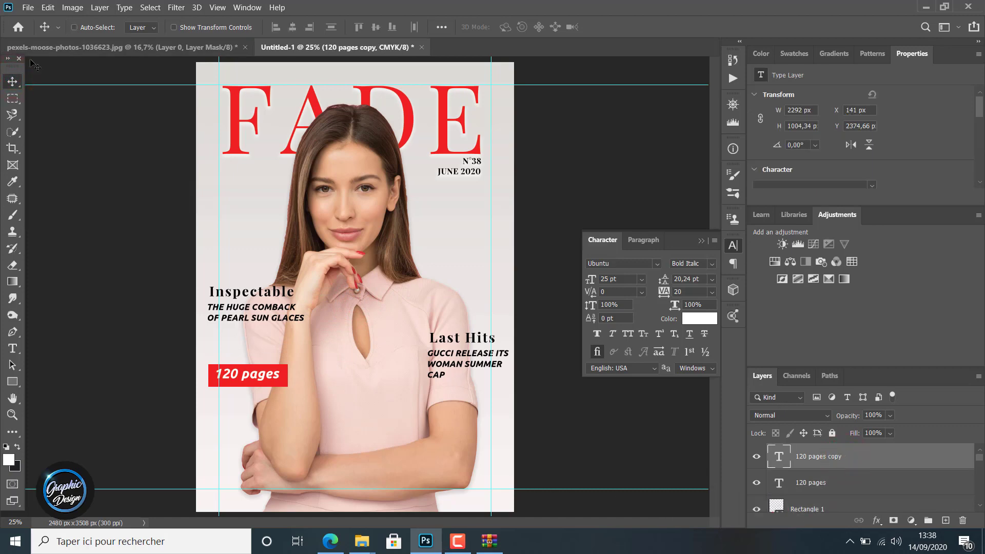
drag(239, 380, 234, 408)
click(11, 350)
click(247, 403)
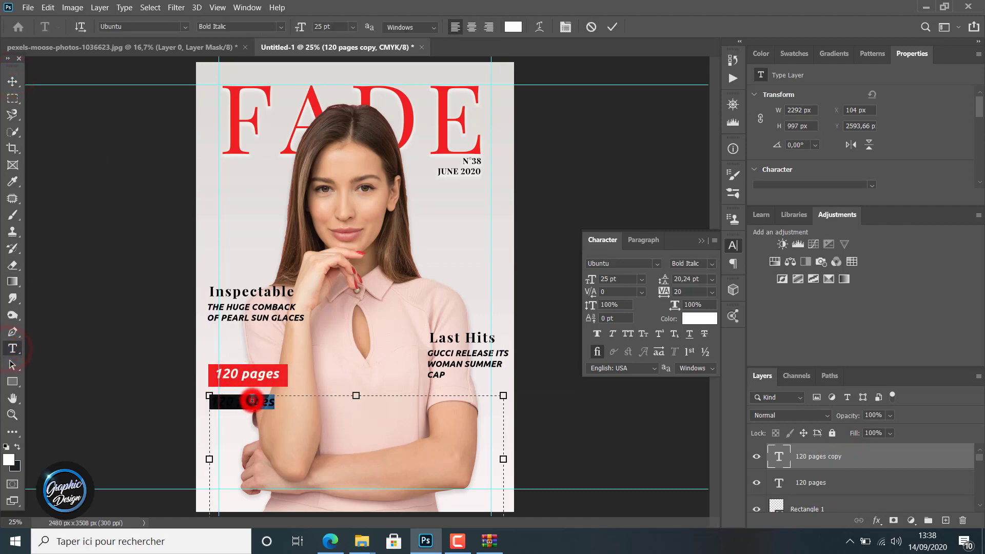
text(De)
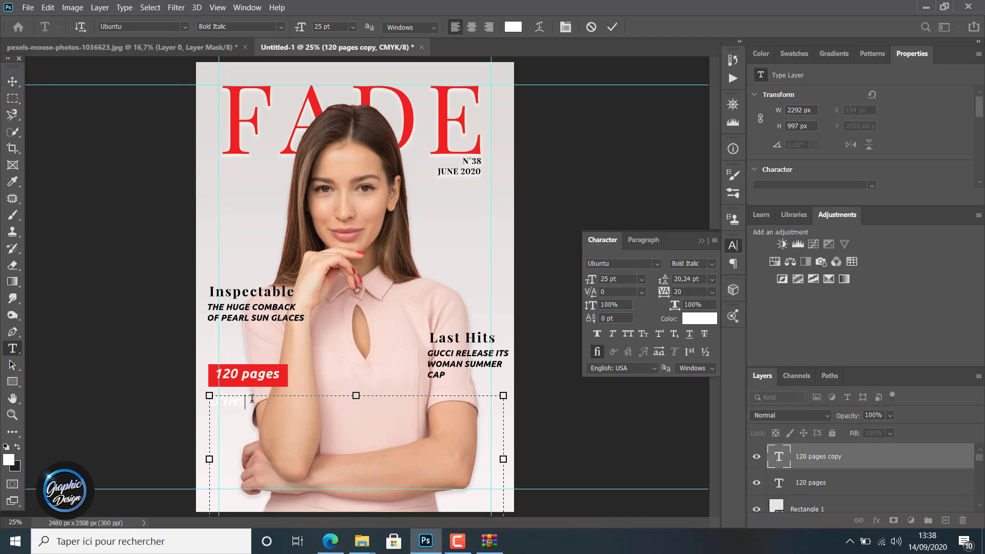
- Move the D'INSPIRATION text closer under the 120 pages label, to X 81 px and Y 2565.66 px
click(12, 81)
drag(243, 399, 243, 399)
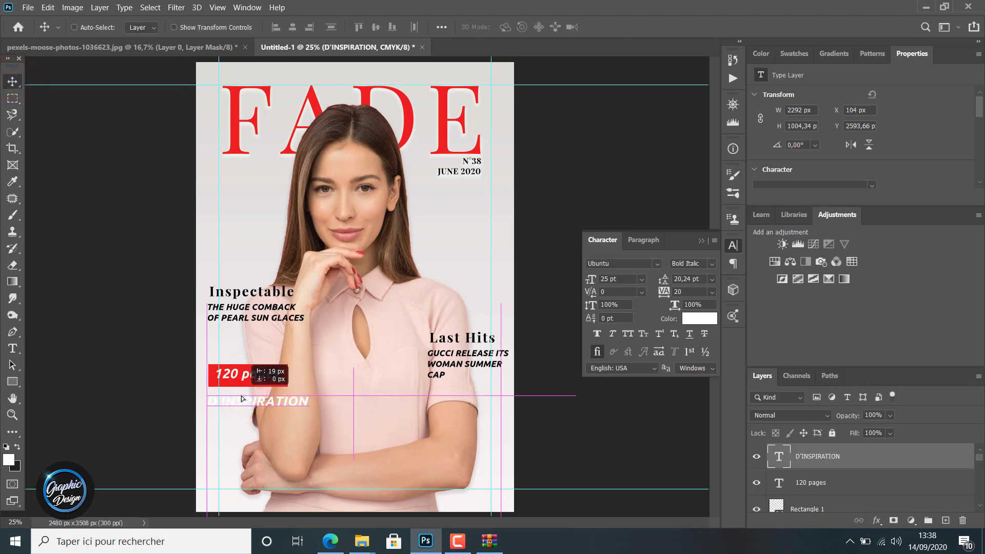
key(shift+Up)
key(shift+Up)
key(shift+Up)
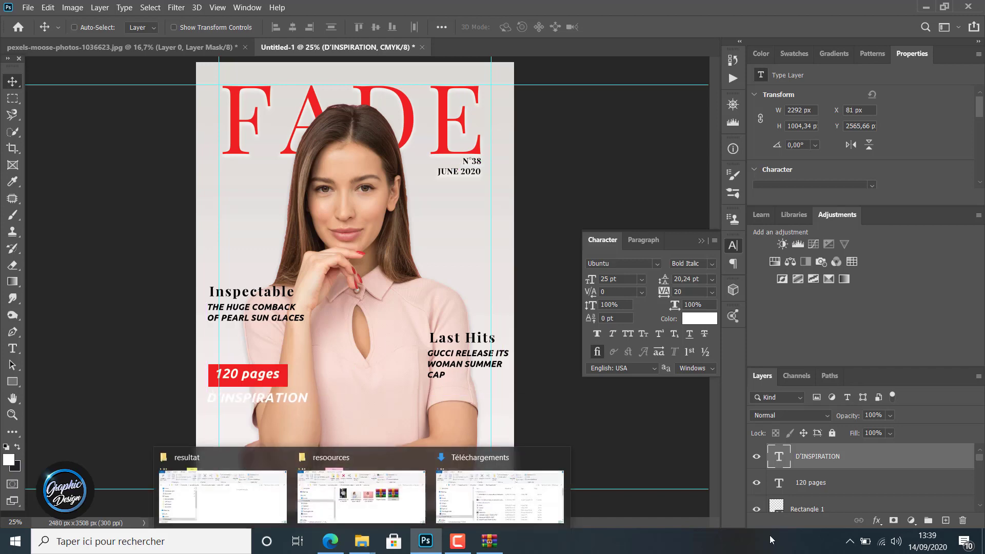
- Duplicate the red rectangle, stack the copy directly beneath the D'INSPIRATION layer and move it down to Y 2530 px
click(828, 508)
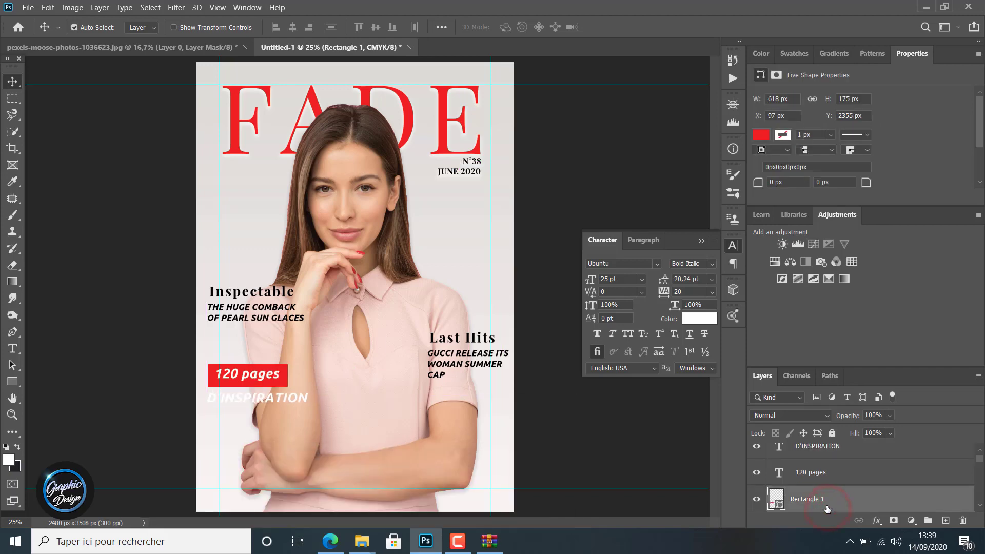
key(ctrl+j)
mouse_move(824, 497)
mouse_down()
mouse_move(830, 447)
mouse_move(825, 487)
mouse_up()
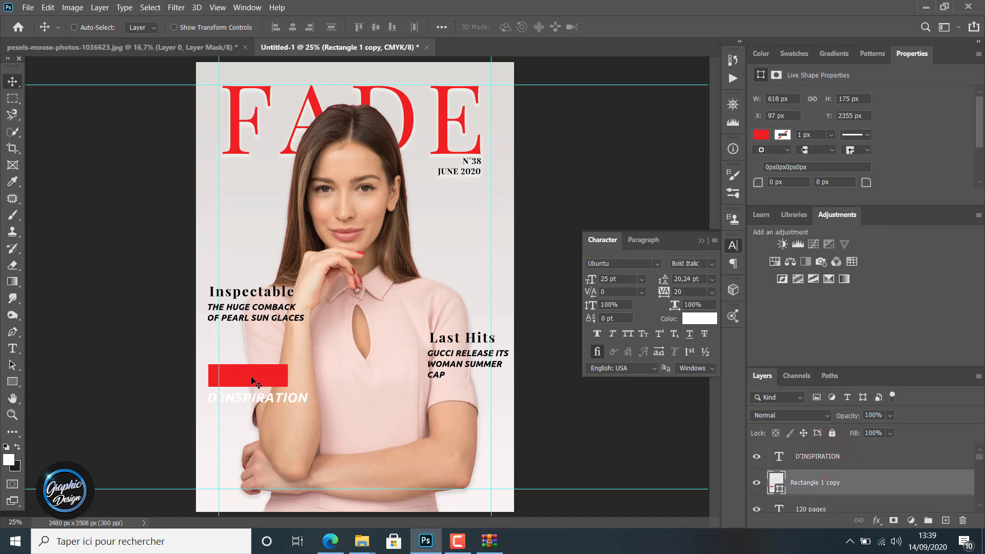
drag(251, 381, 252, 401)
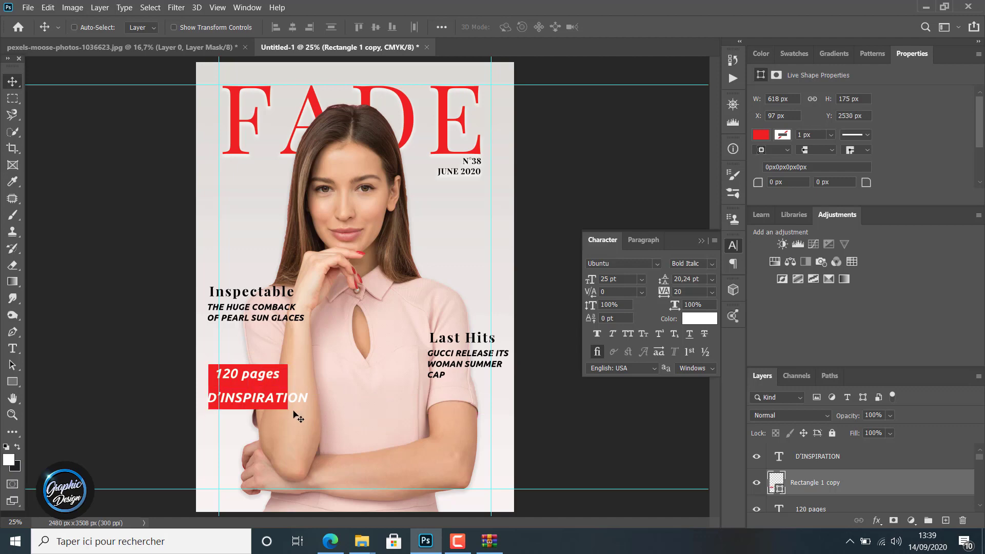
- Nudge the D'INSPIRATION text and its rectangle down together until the rectangle sits at Y 2554 px
ctrl+click(830, 459)
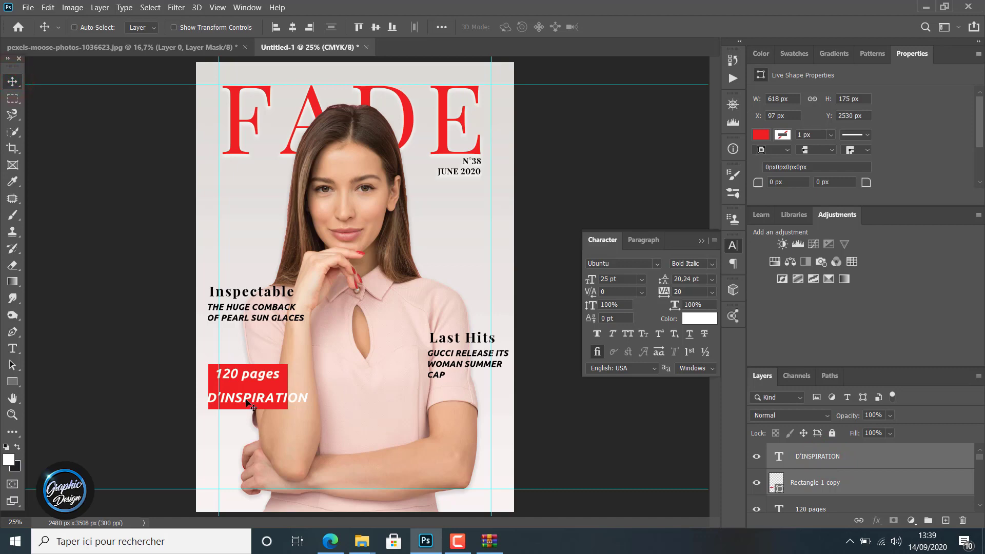
key(Down)
key(Down)
key(Down)
key(Down)
key(Down)
key(Down)
key(Down)
key(Down)
key(Down)
key(Down)
key(Down)
key(Down)
key(Down)
key(Down)
key(Down)
key(Down)
key(Down)
key(Down)
key(Down)
key(Down)
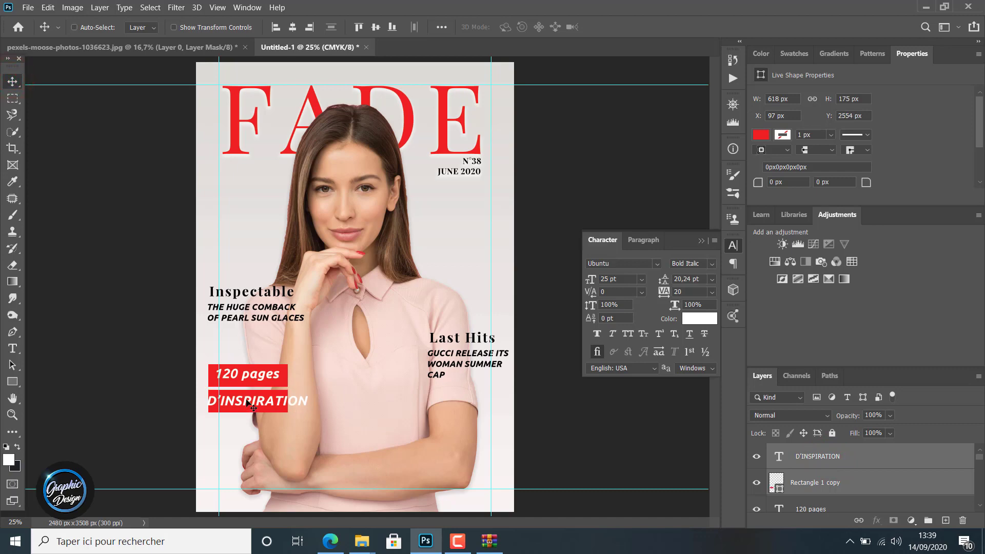
- Transform the rectangle behind D'INSPIRATION to 89.16% width and shift it well below the text
click(829, 482)
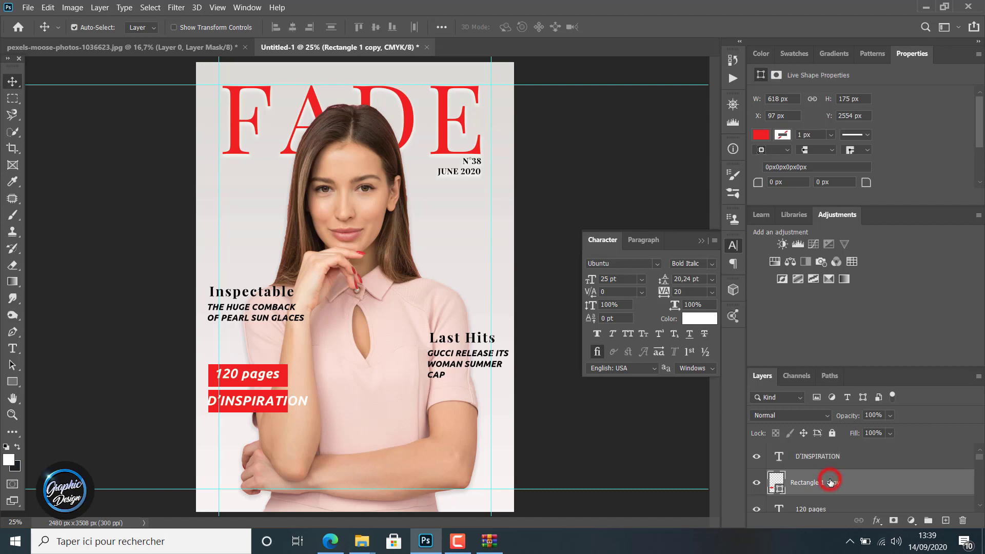
key(ctrl+t)
drag(286, 402, 272, 439)
key(Return)
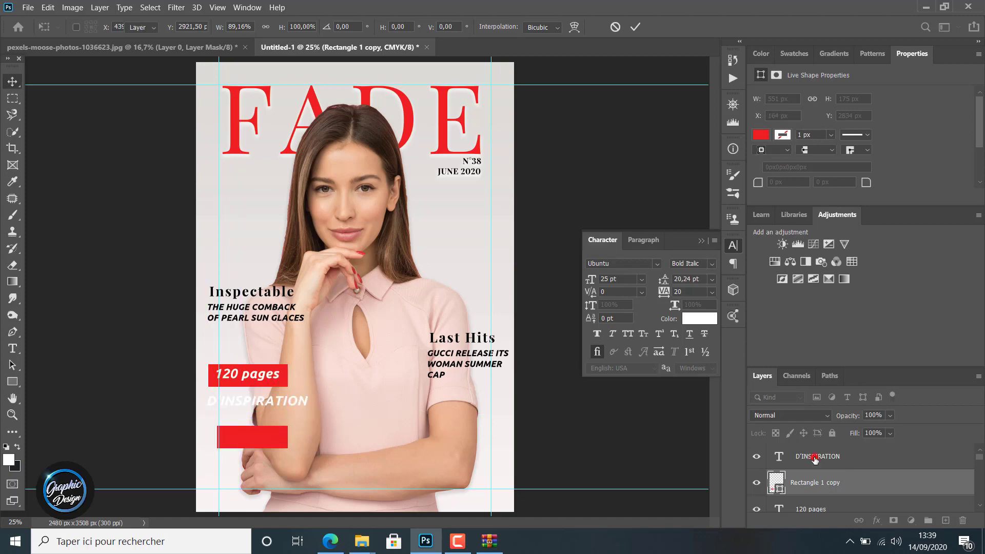
- Shift the D'INSPIRATION text to X 127 px and fit its rectangle behind it, about 611 px wide at X 104 px, Y 2566 px
click(815, 456)
drag(255, 401, 261, 401)
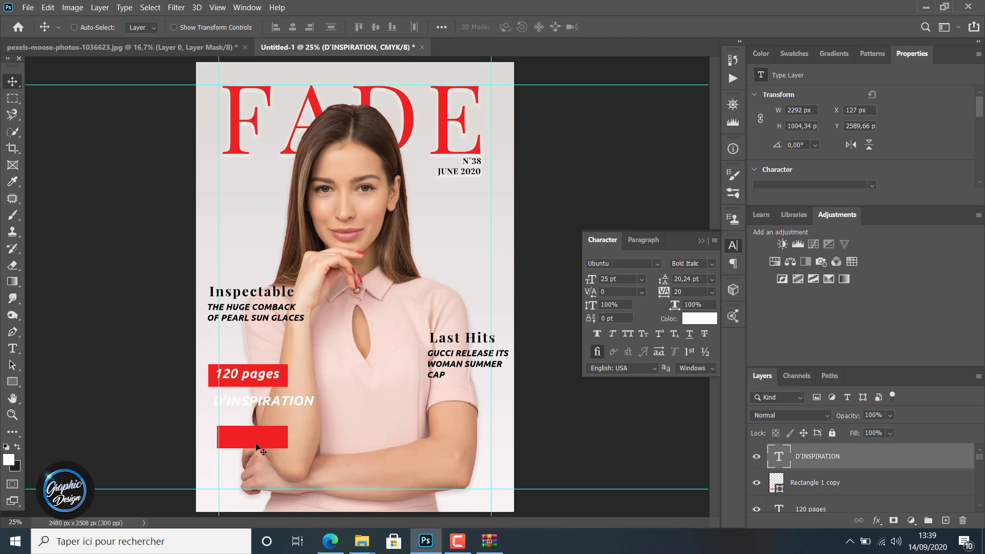
click(794, 488)
drag(245, 438, 211, 403)
key(ctrl+t)
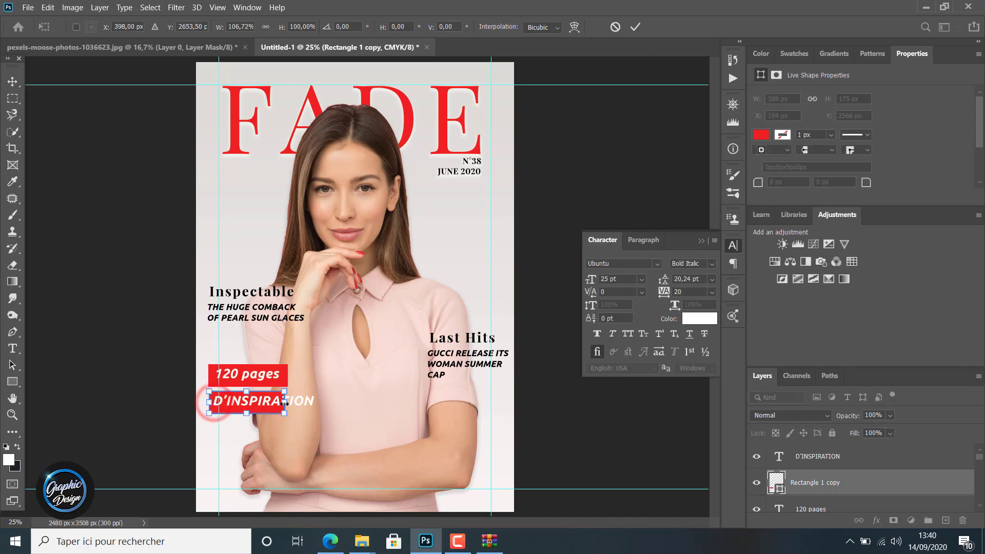
drag(279, 403, 287, 402)
click(640, 27)
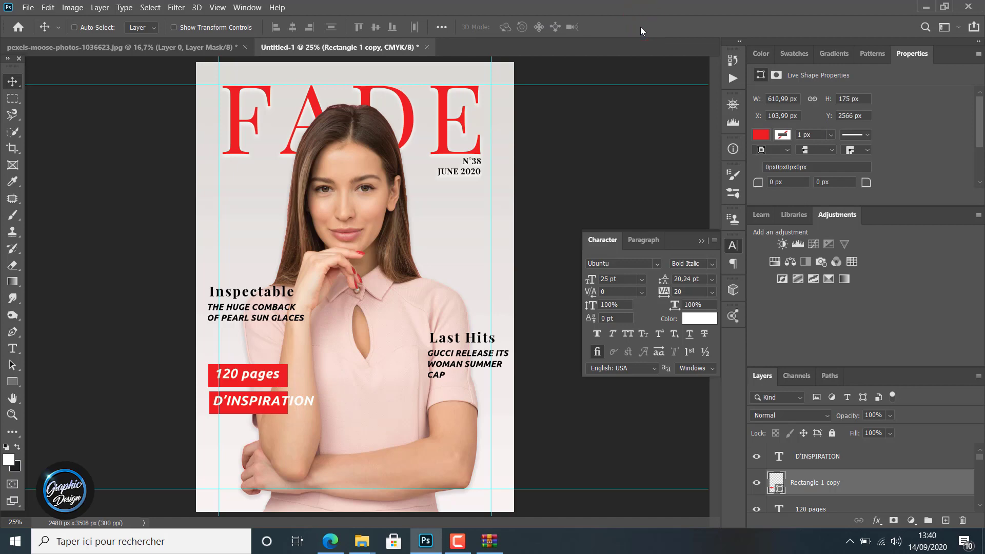
- Move the 120 pages text and its red rectangle together horizontally to X 332 px
key(z)
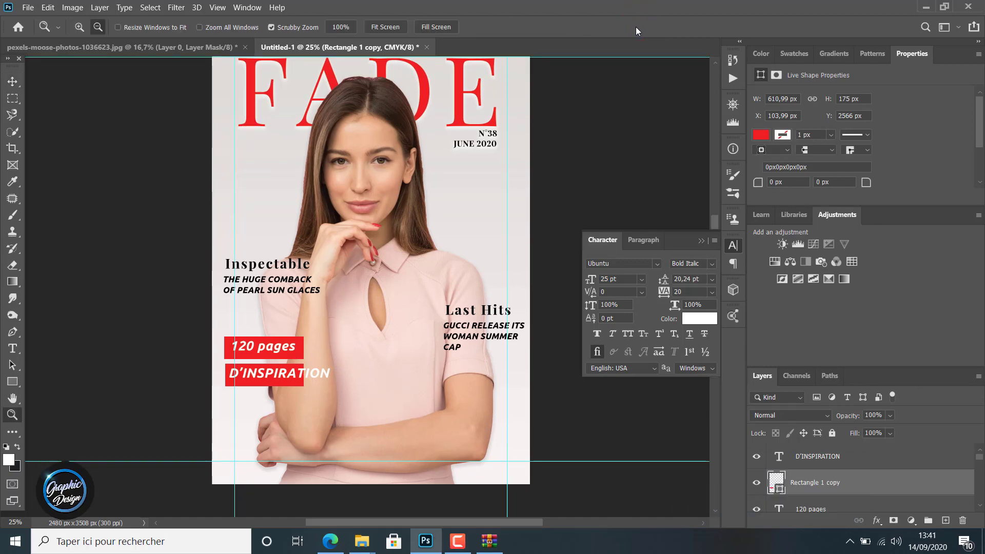
scroll(844, 471, down, 1)
click(829, 485)
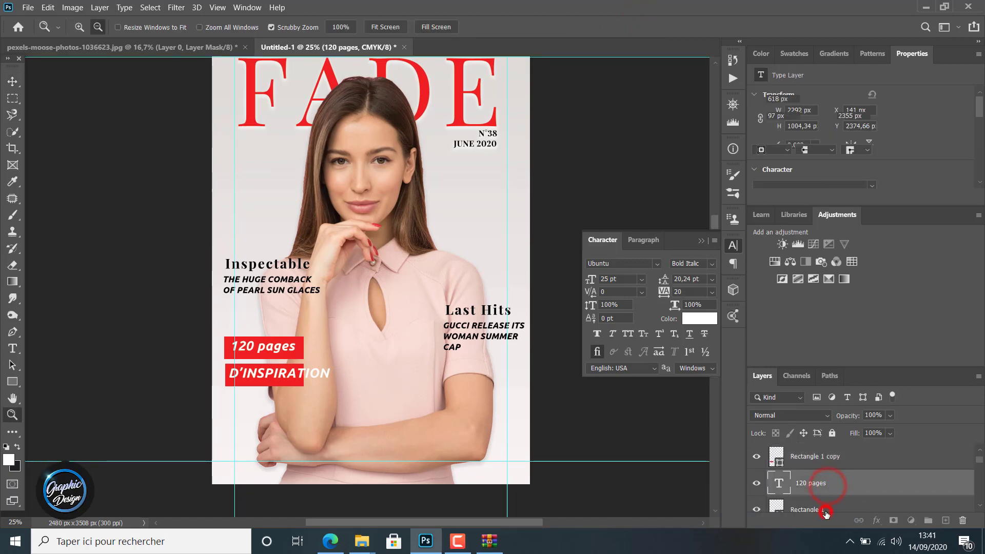
shift+click(825, 511)
click(10, 79)
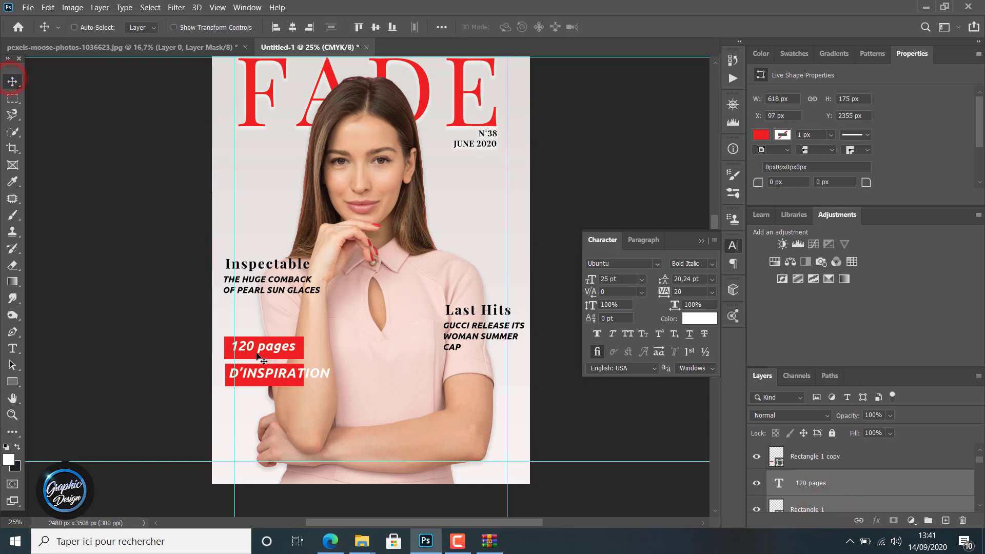
drag(256, 353, 287, 351)
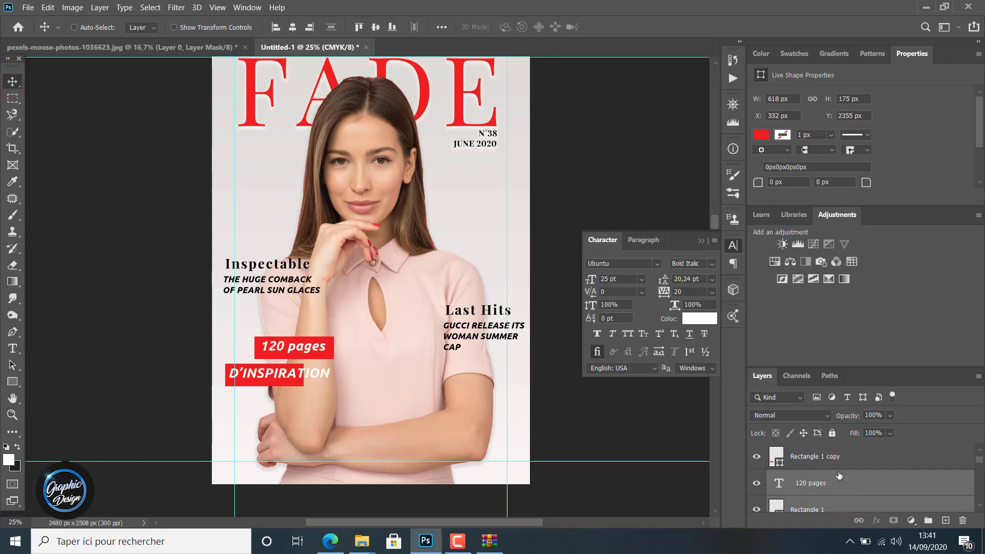
- Move the D'INSPIRATION text and its rectangle together to X 145 px, Y 2538 px, close under the 120 pages label
scroll(839, 475, up, 1)
click(835, 458)
shift+click(830, 483)
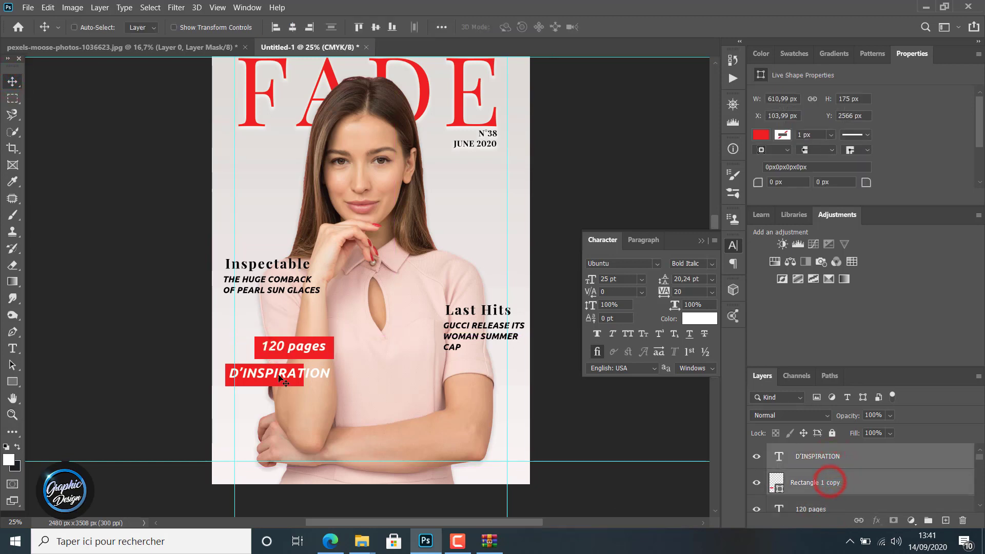
mouse_move(279, 379)
mouse_down()
mouse_move(298, 377)
mouse_move(289, 374)
mouse_up()
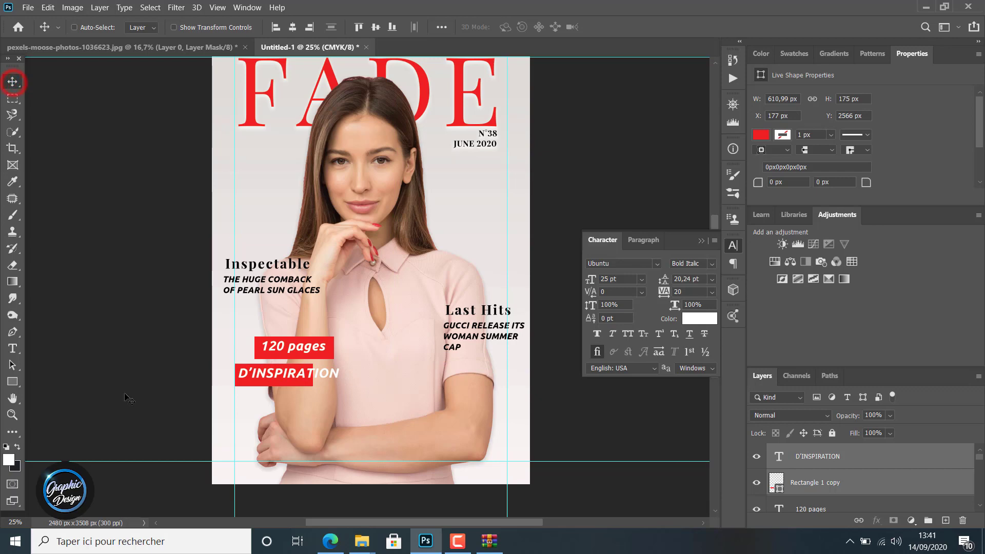
key(Up)
key(Up)
key(Up)
key(Up)
key(Up)
key(Up)
key(Left)
key(Left)
key(Left)
key(Left)
key(Left)
key(Left)
key(Left)
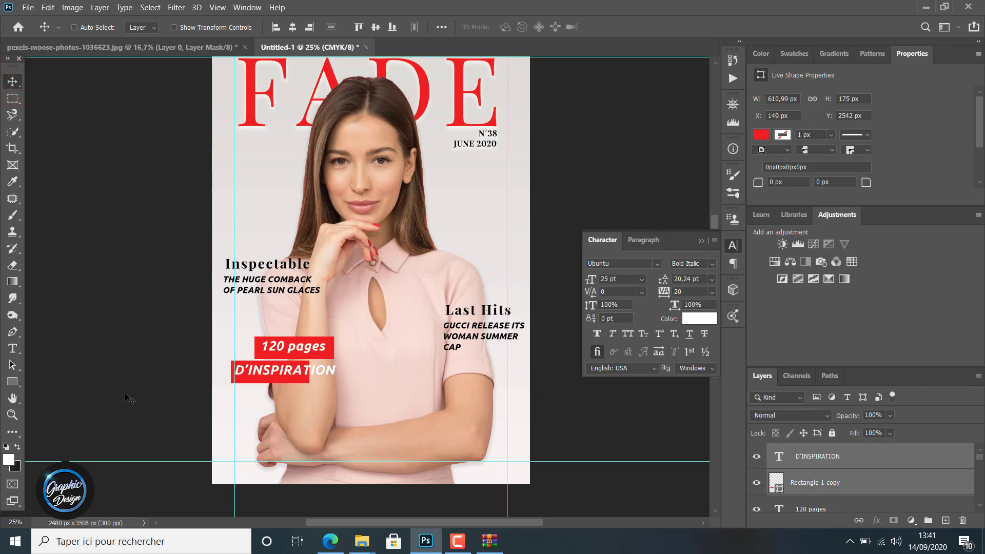
key(Up)
key(Left)
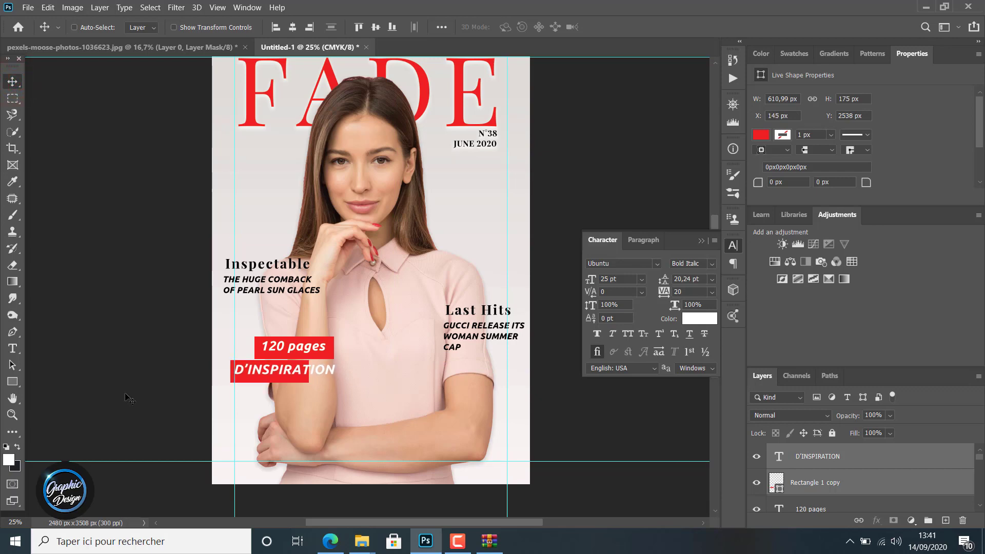
click(11, 81)
- Group the 120 pages and D'INSPIRATION texts with their two red rectangles and name the group 120 pages
click(701, 241)
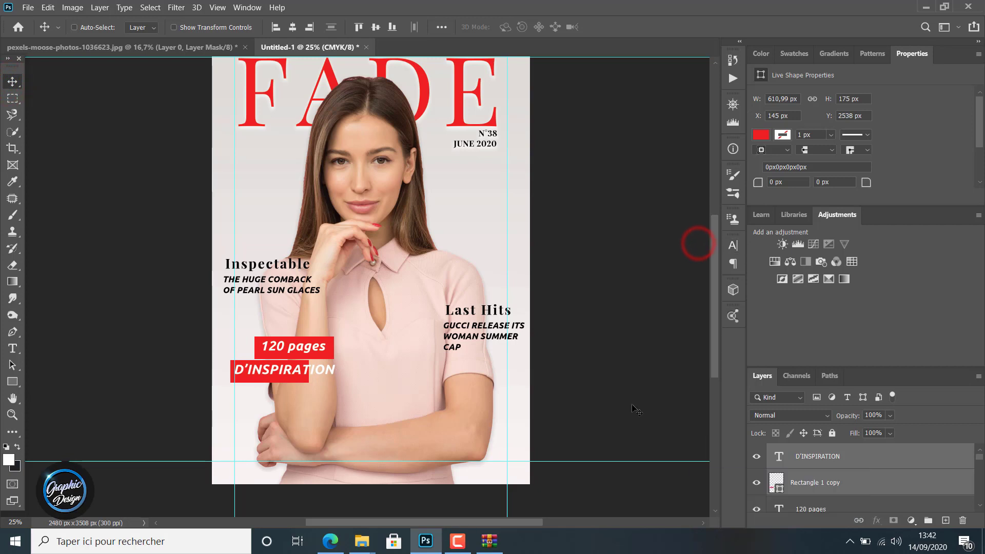
scroll(785, 482, down, 2)
click(811, 460)
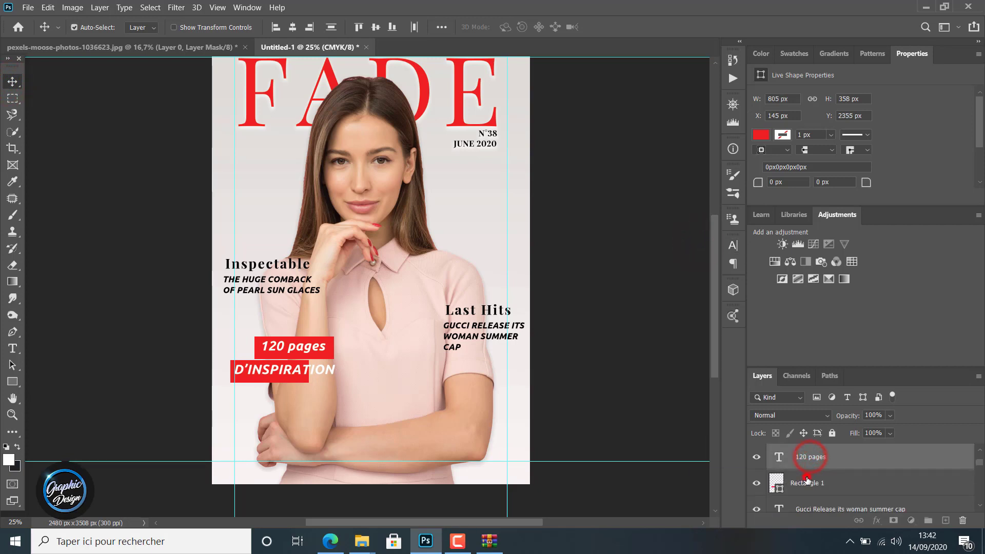
shift+click(807, 482)
click(928, 520)
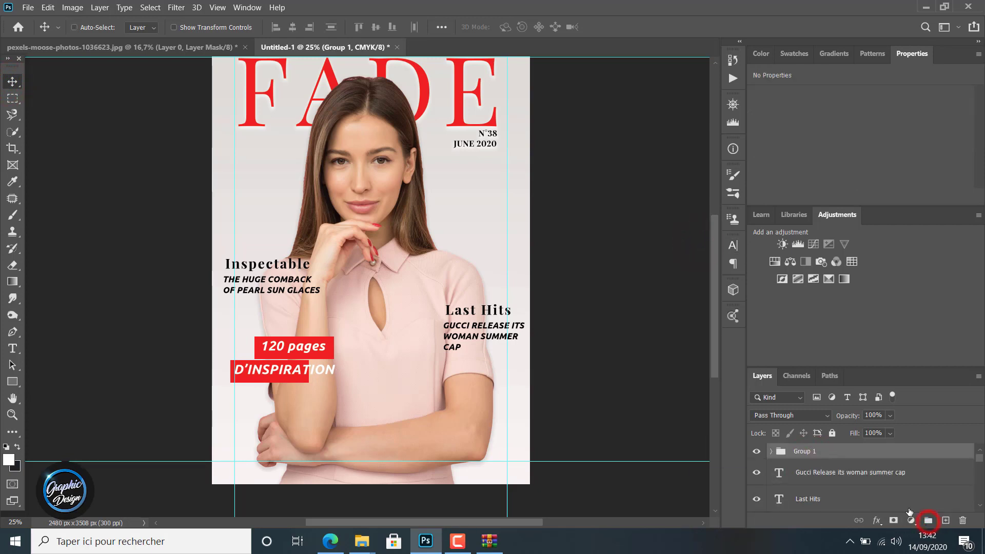
click(770, 452)
click(770, 451)
double_click(800, 452)
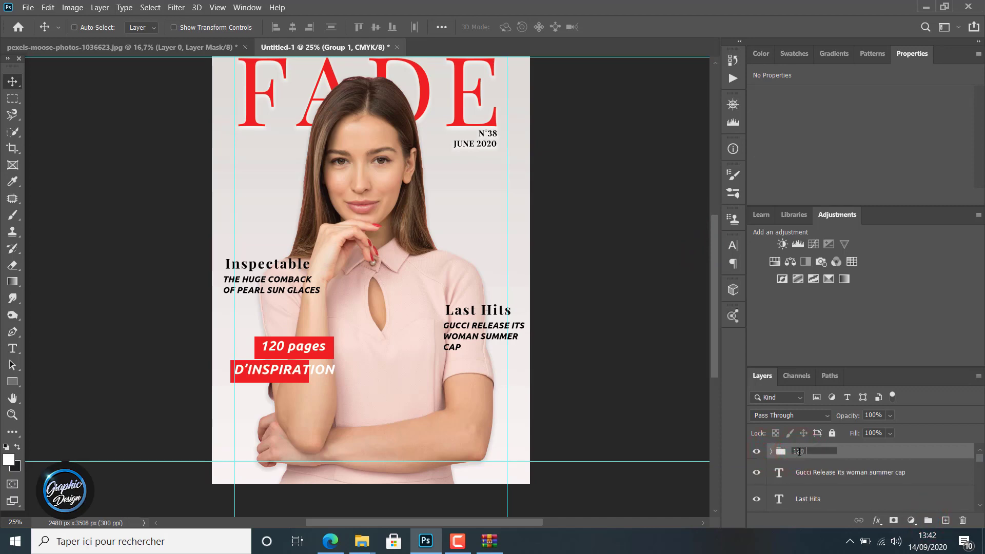
text(120 pages)
key(Return)
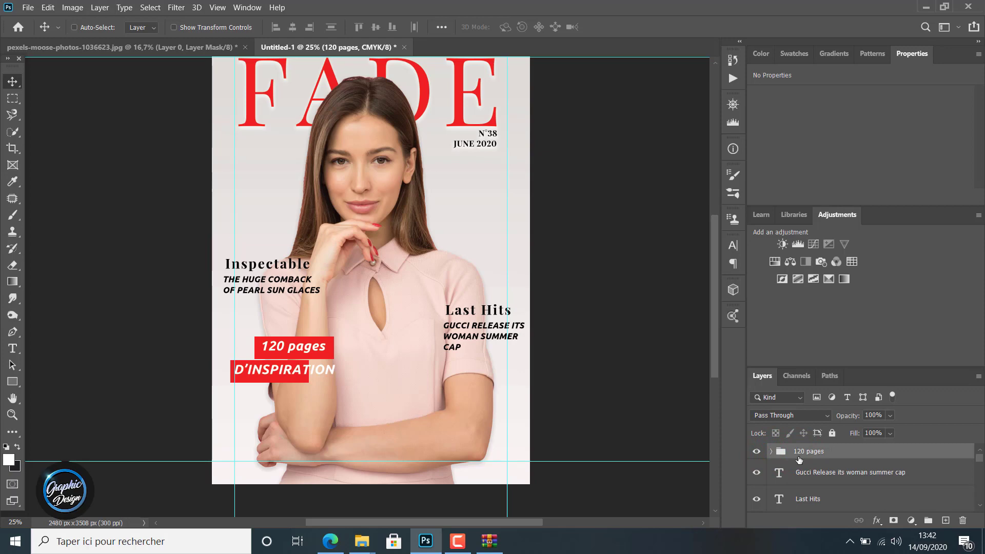
- Move the 120 pages text and its red rectangle together horizontally to X 144 px, aligned with the D'INSPIRATION rectangle's edge
click(771, 452)
scroll(822, 495, down, 1)
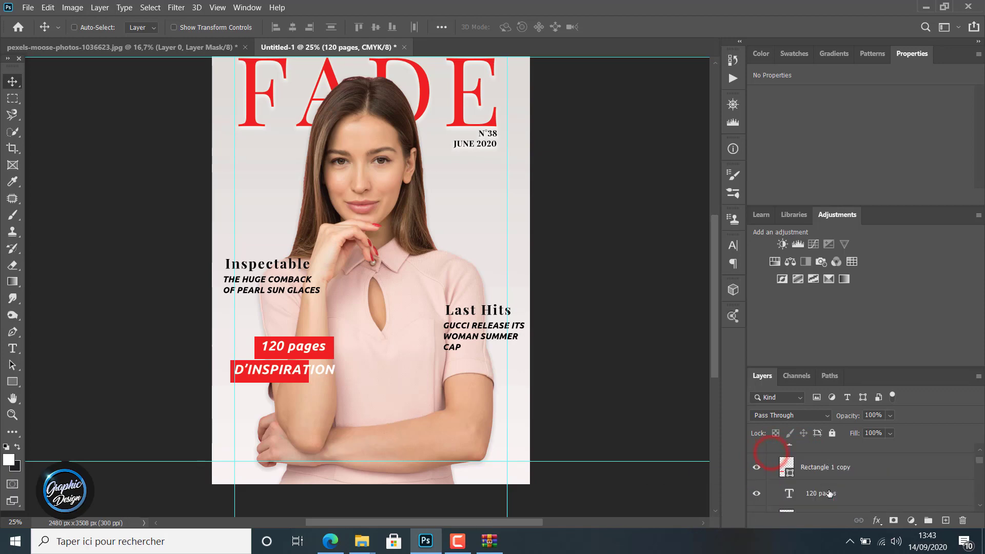
click(829, 493)
scroll(829, 493, down, 1)
shift+click(865, 487)
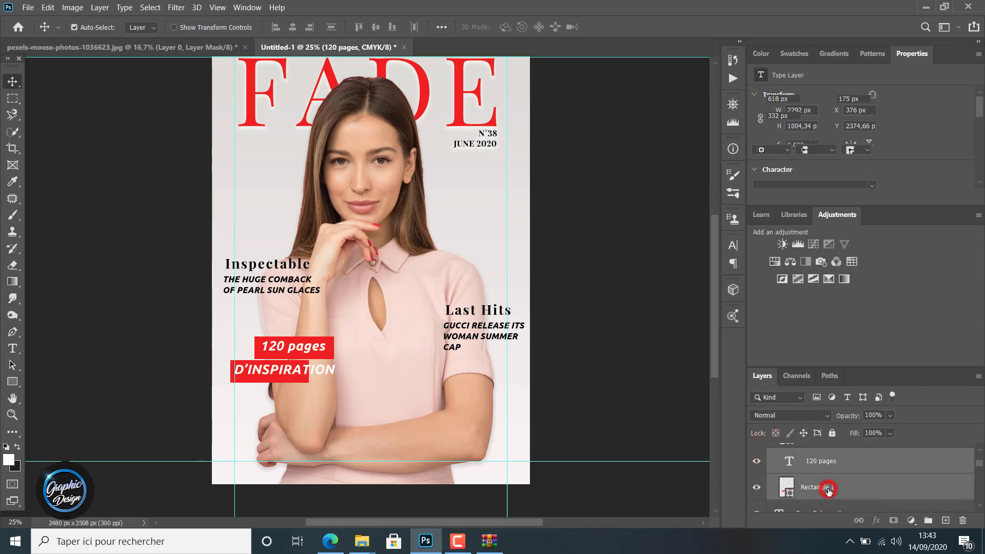
drag(298, 349, 274, 349)
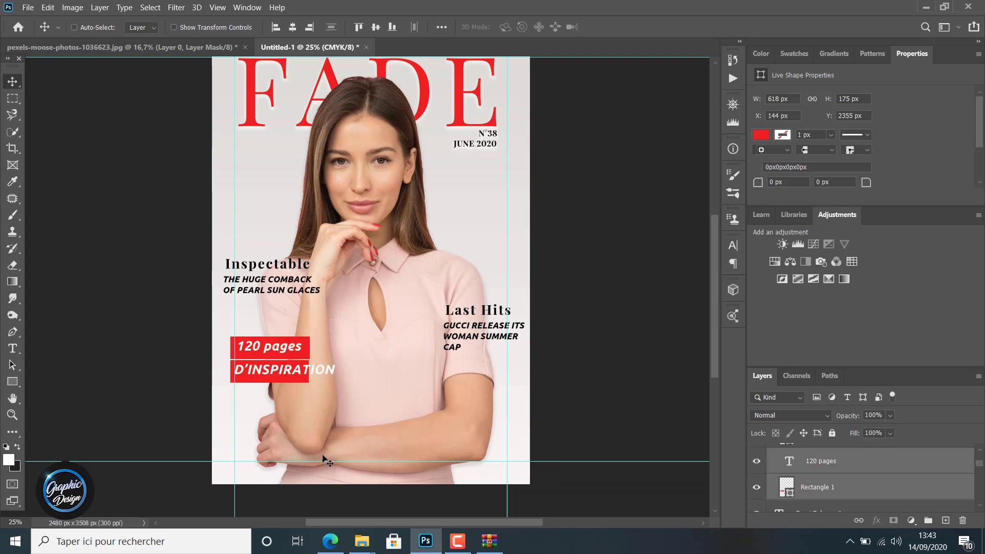
- Insert a leading space before the D'INSPIRATION text so it starts in line with the 120 pages text
scroll(841, 489, up, 2)
click(824, 457)
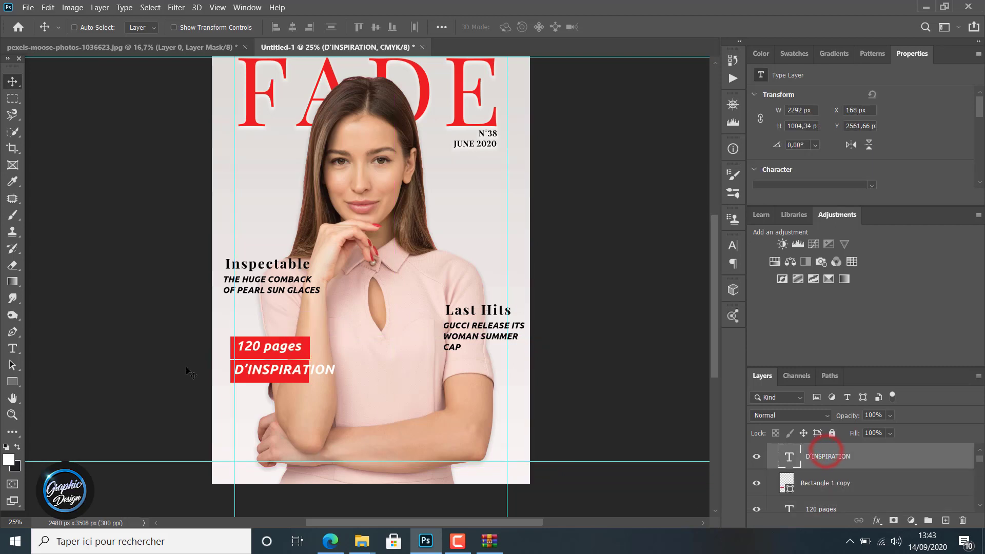
key(t)
click(240, 370)
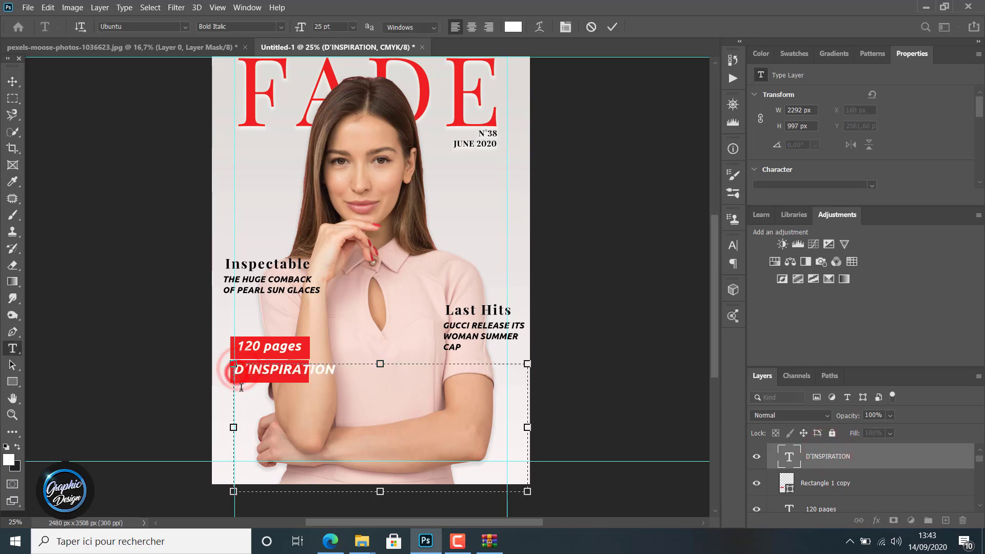
click(613, 28)
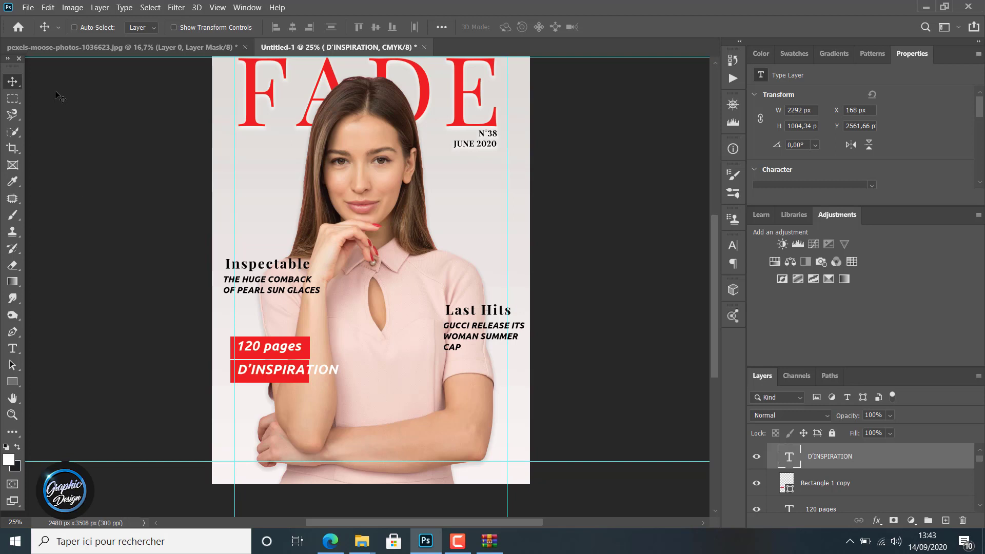
- Try enlarging the collapsed 120 pages group slightly and repositioning it nearer the cover's edge
scroll(847, 469, up, 1)
click(773, 452)
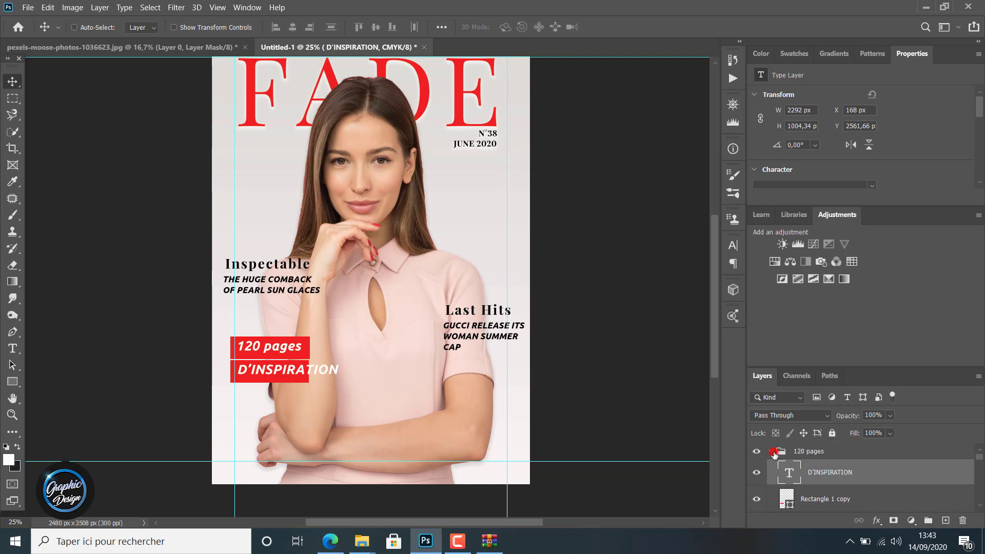
click(807, 455)
key(ctrl+t)
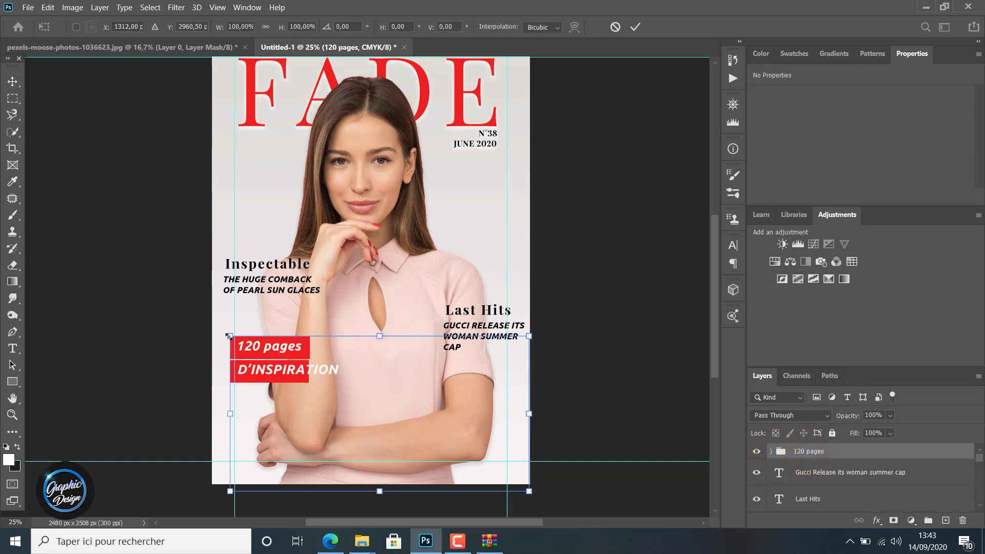
drag(228, 336, 204, 322)
drag(266, 338, 287, 341)
click(638, 27)
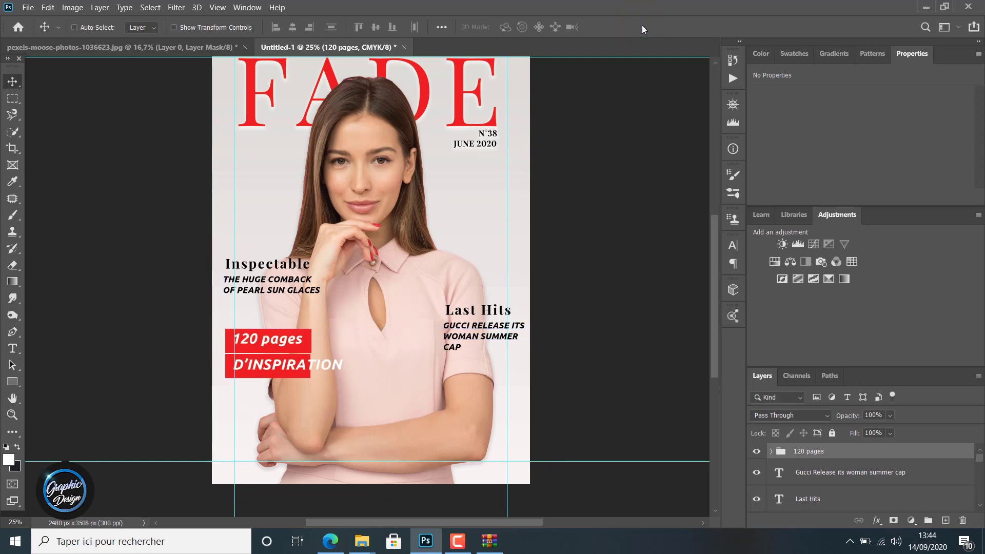
- Undo the 120 pages group's enlargement while restoring the label move and the D'INSPIRATION spacing edit
key(ctrl+z)
key(ctrl+z)
key(ctrl+z)
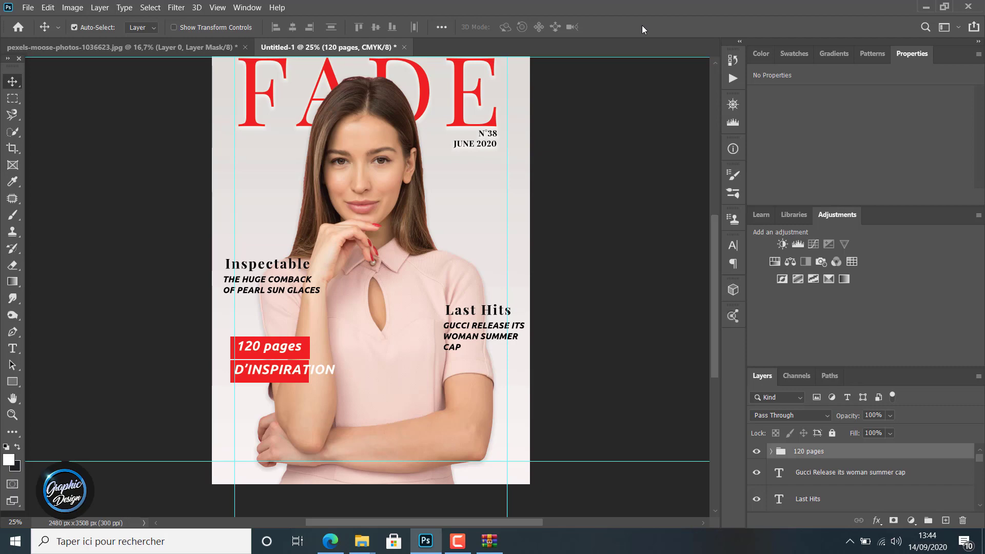
click(46, 7)
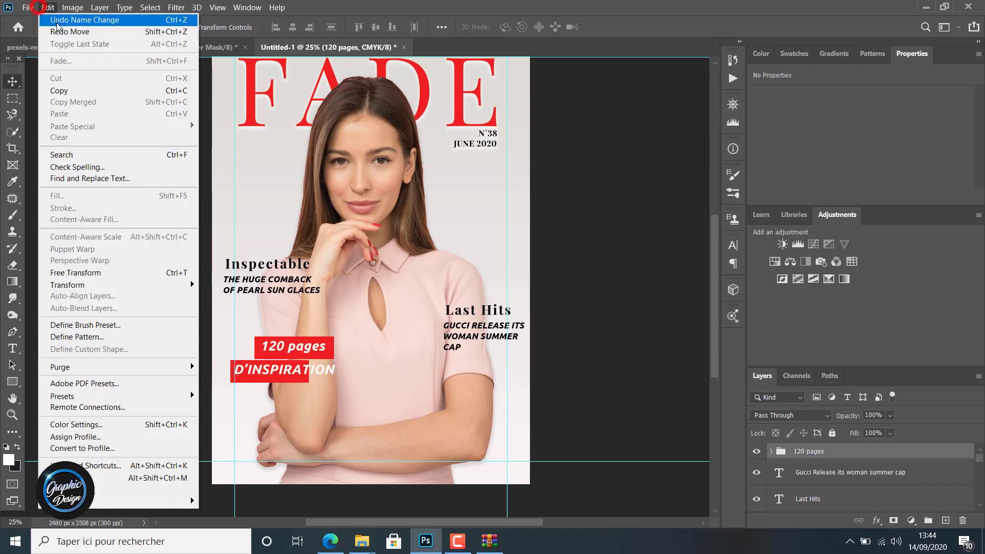
click(59, 29)
click(48, 7)
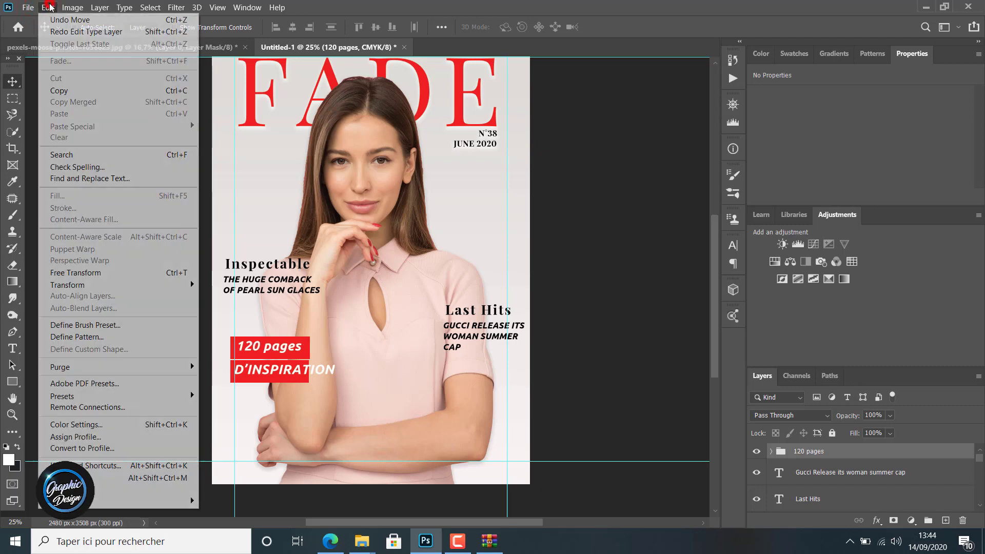
click(57, 28)
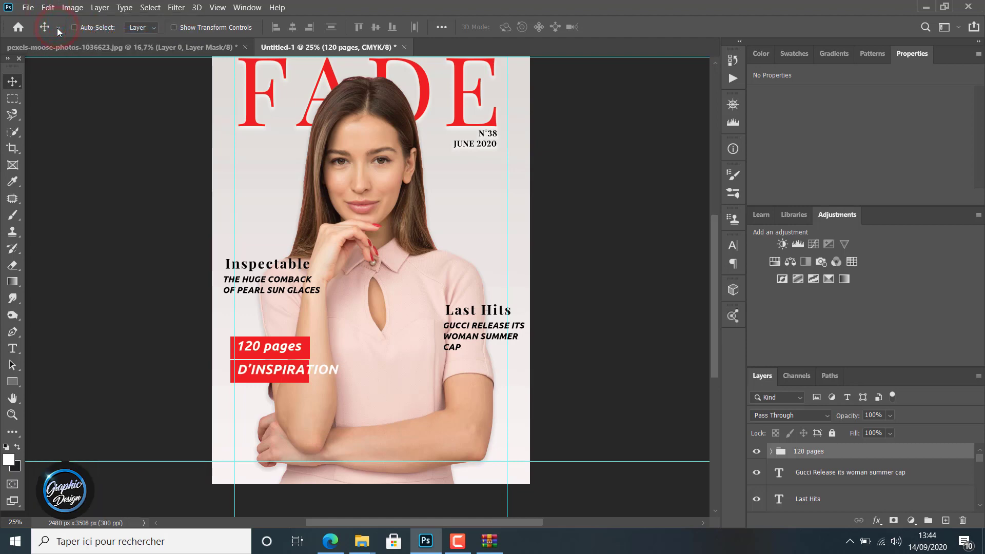
- Create a paragraph text box about 2049 by 1219 px across the portrait's lower face and enter SPECIAL
click(14, 80)
click(12, 348)
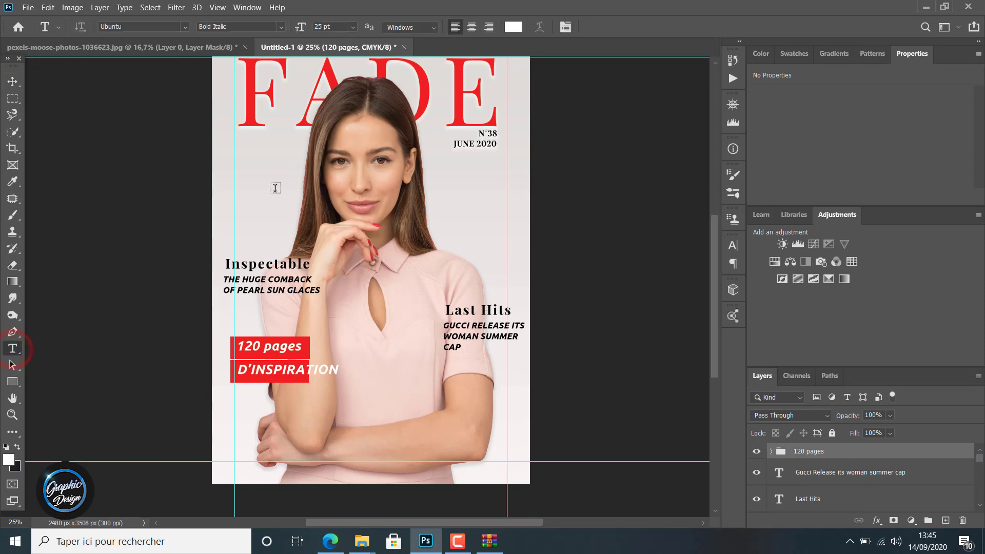
click(260, 184)
drag(272, 194, 519, 340)
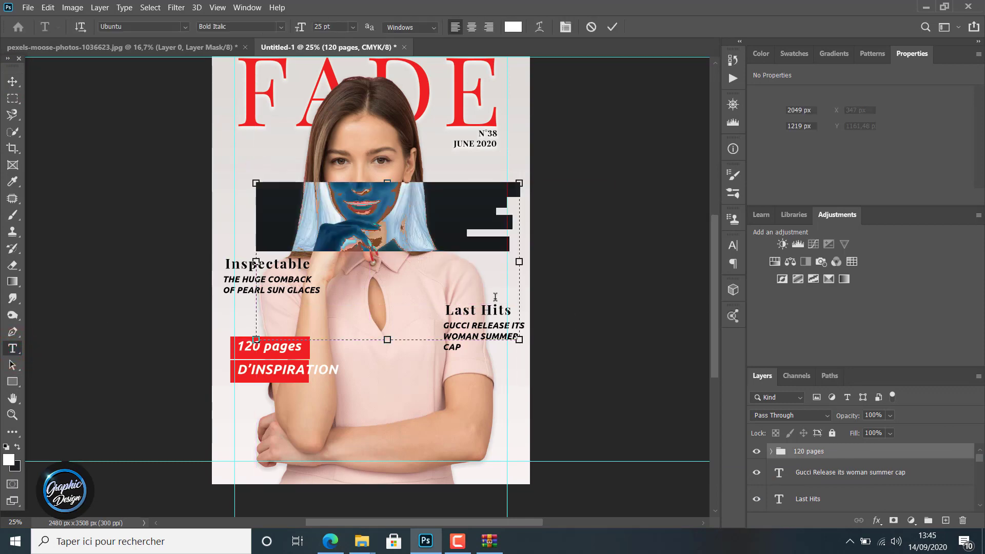
text(SPECIAL)
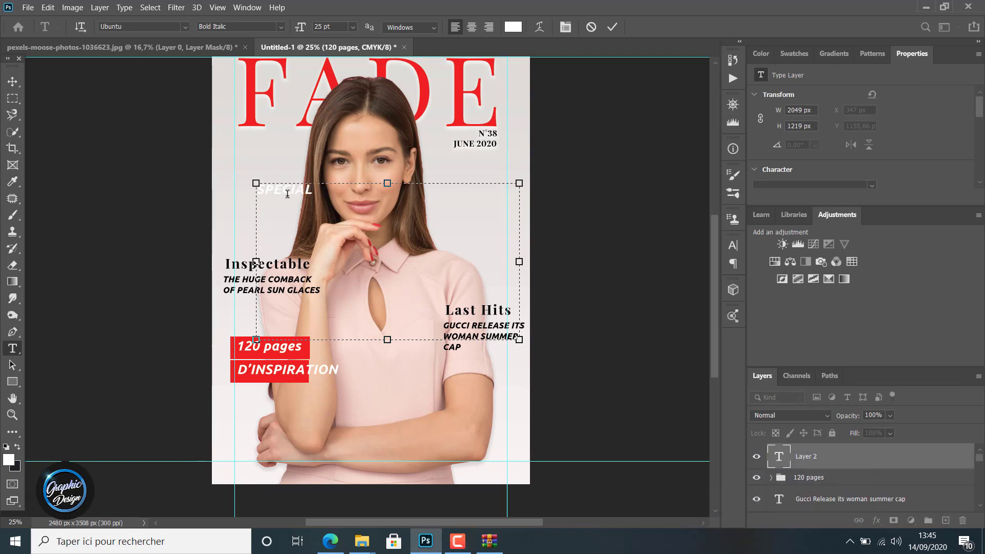
- Set the SPECIAL text's font size to 80 pt and reduce it to 75 pt
double_click(314, 191)
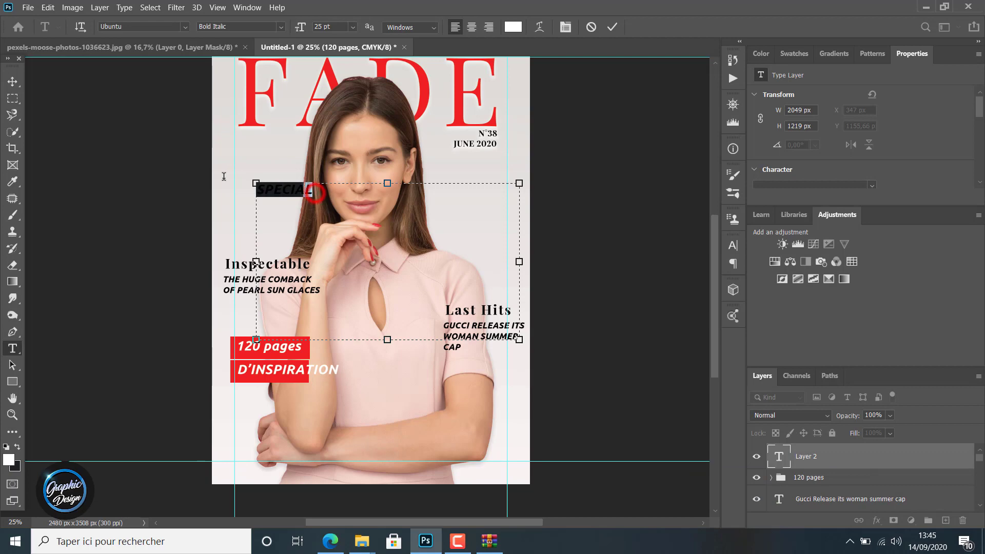
click(566, 28)
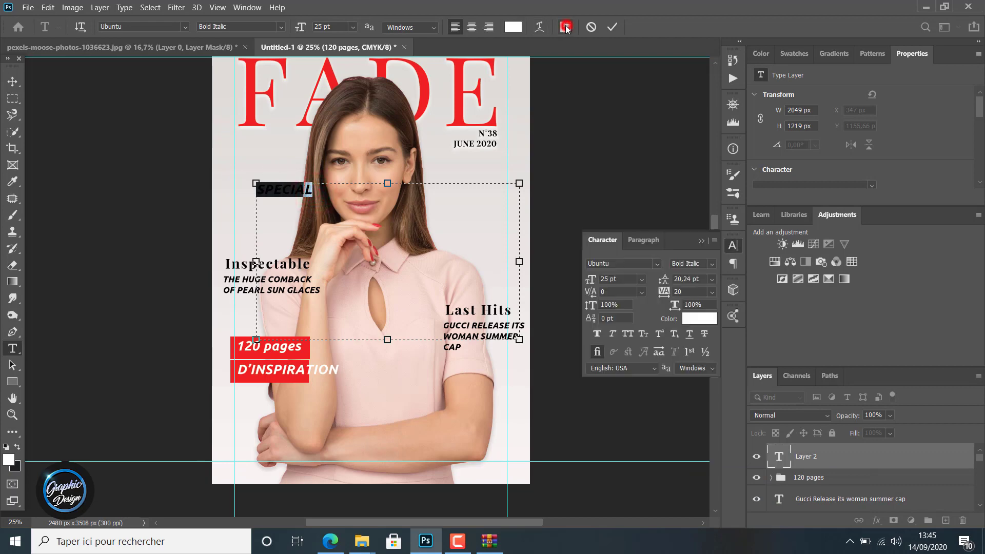
click(713, 263)
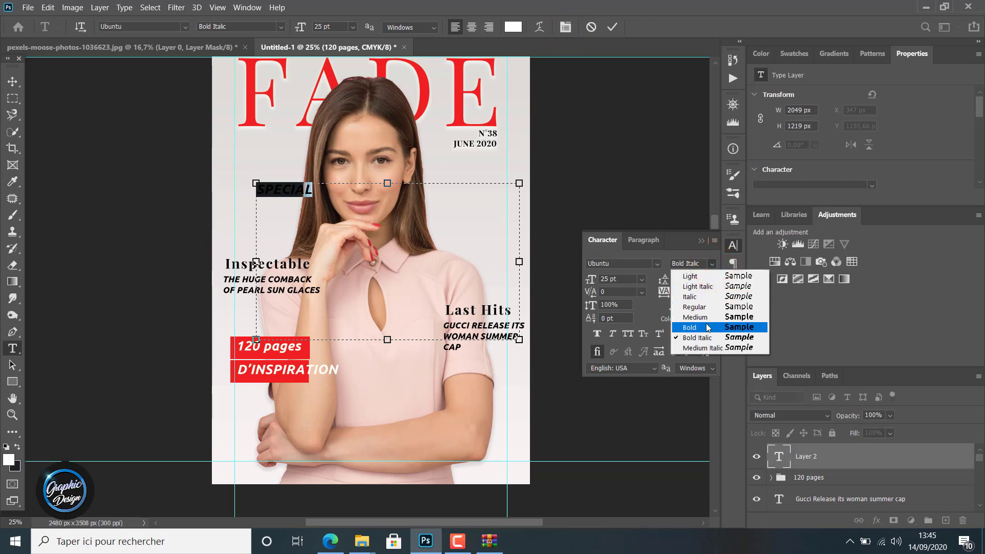
click(686, 229)
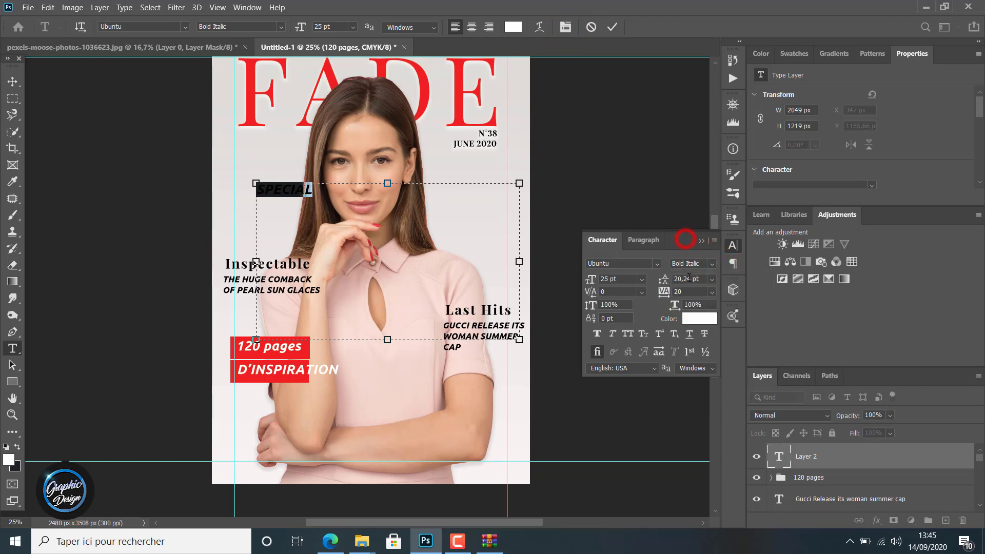
drag(593, 279, 607, 278)
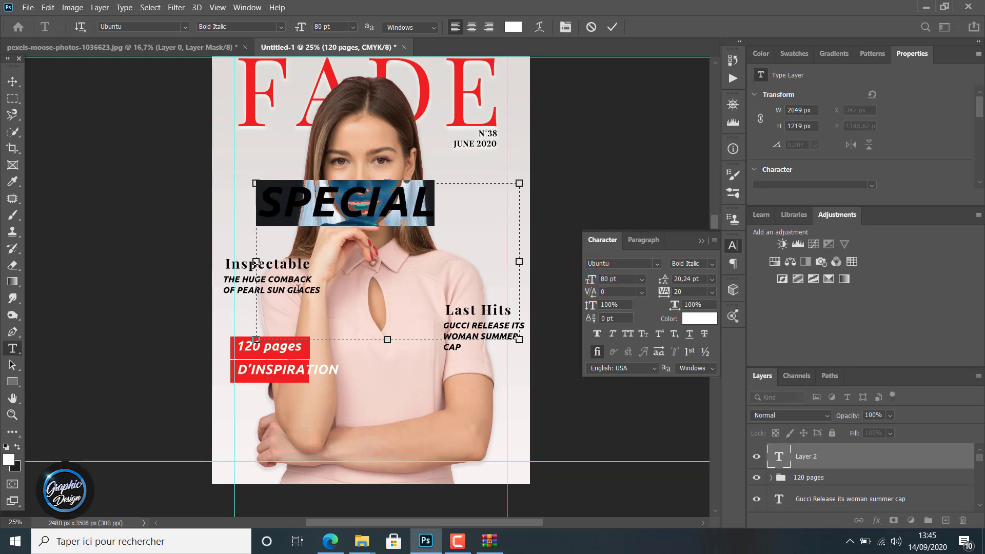
click(608, 25)
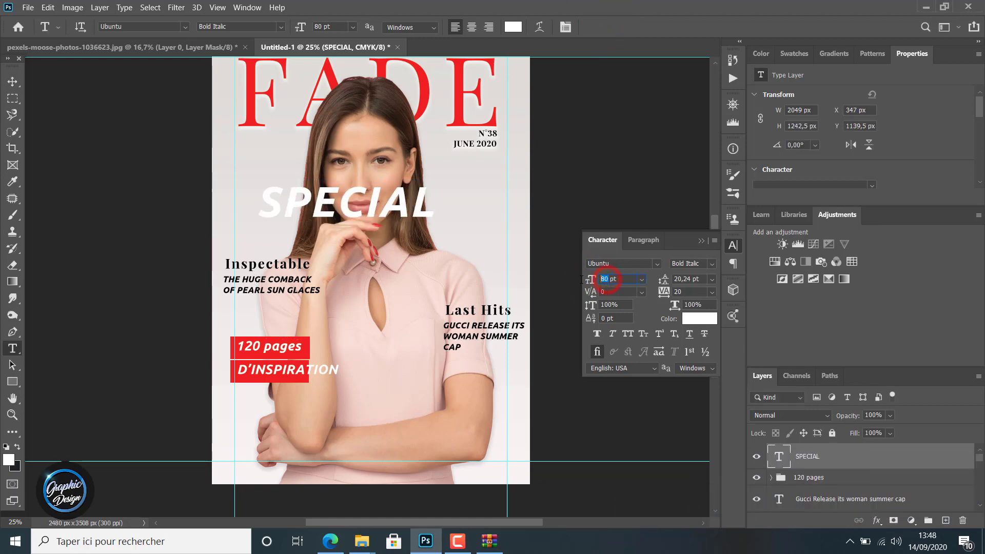
key(Return)
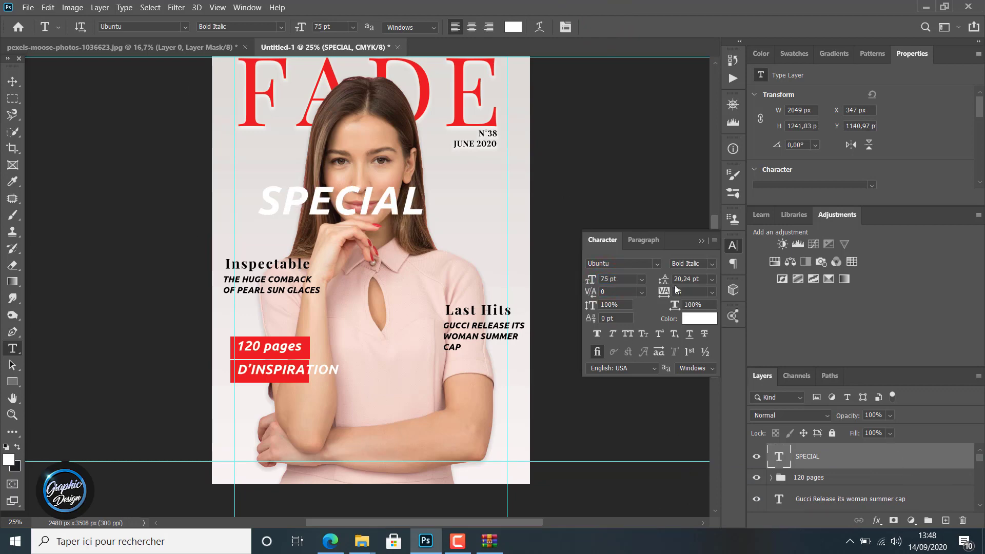
- Add a black drop shadow to the SPECIAL text with 100% opacity and Multiply blend mode
click(12, 81)
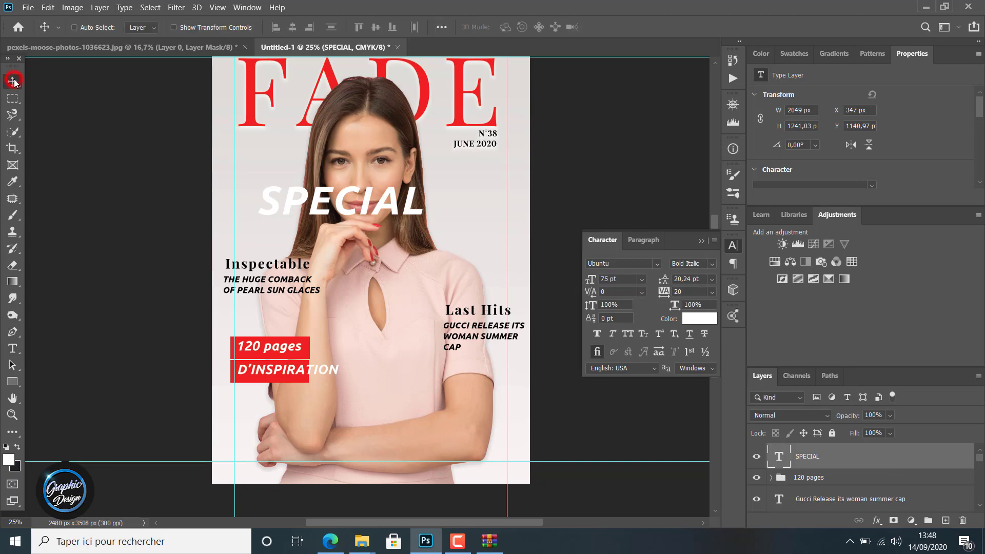
click(877, 521)
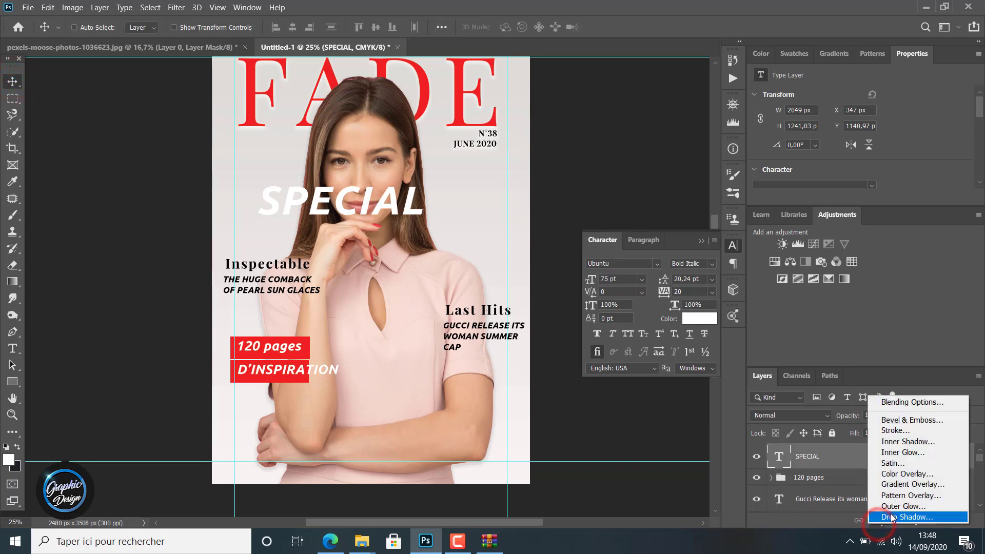
click(896, 516)
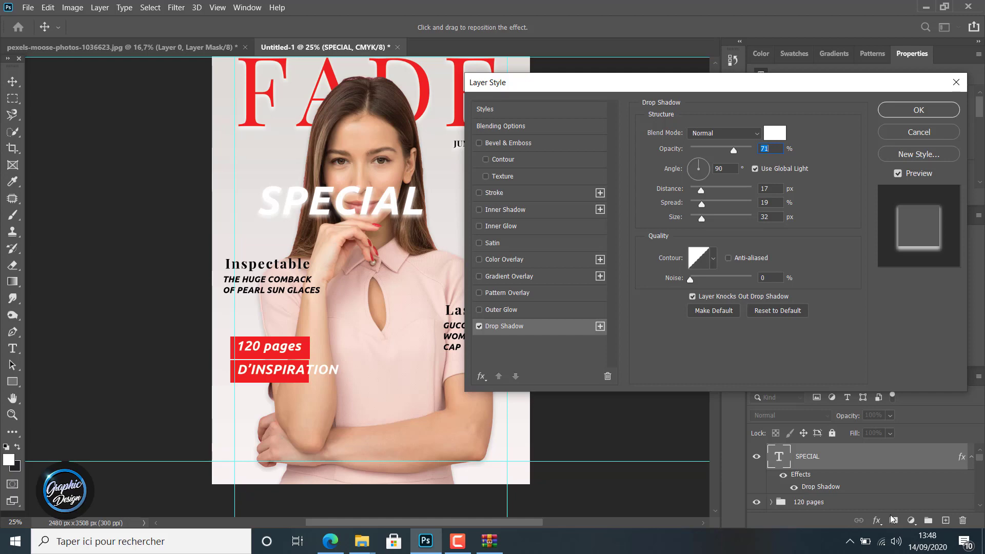
click(776, 133)
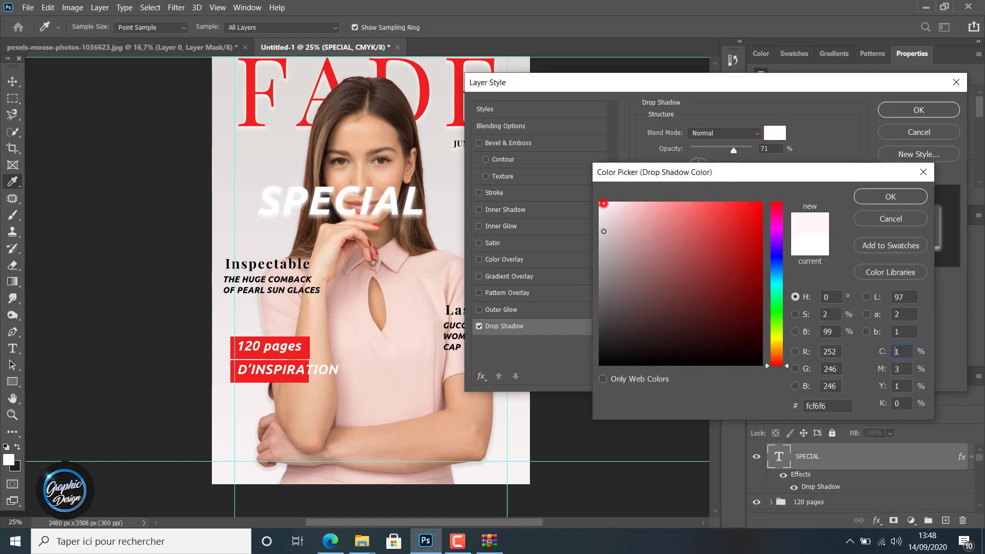
drag(602, 207, 600, 365)
click(870, 201)
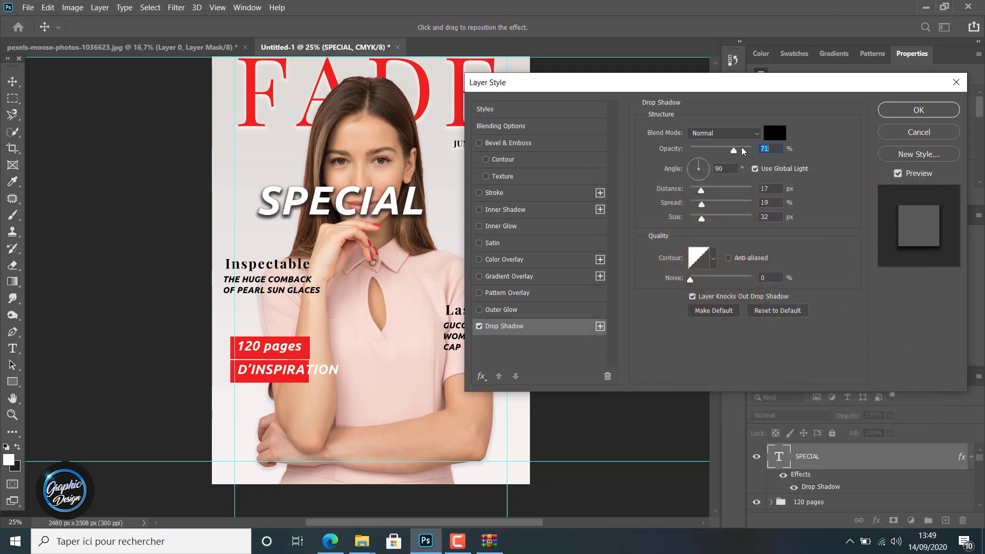
drag(734, 150, 757, 150)
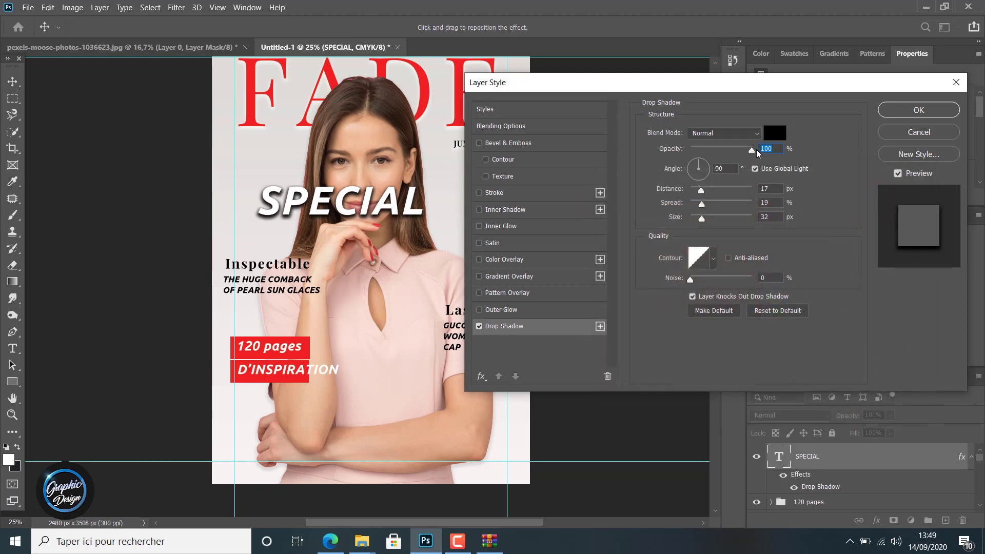
click(748, 132)
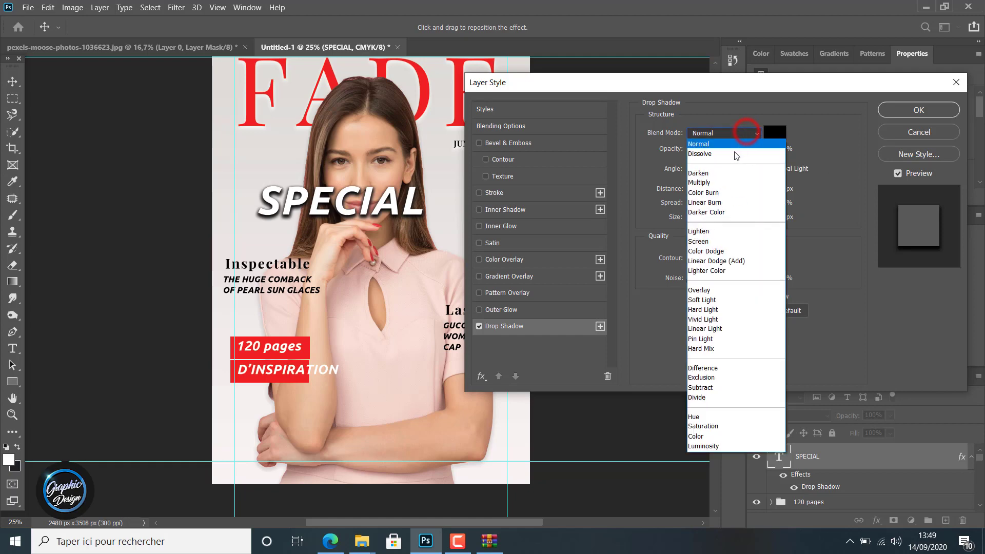
click(727, 183)
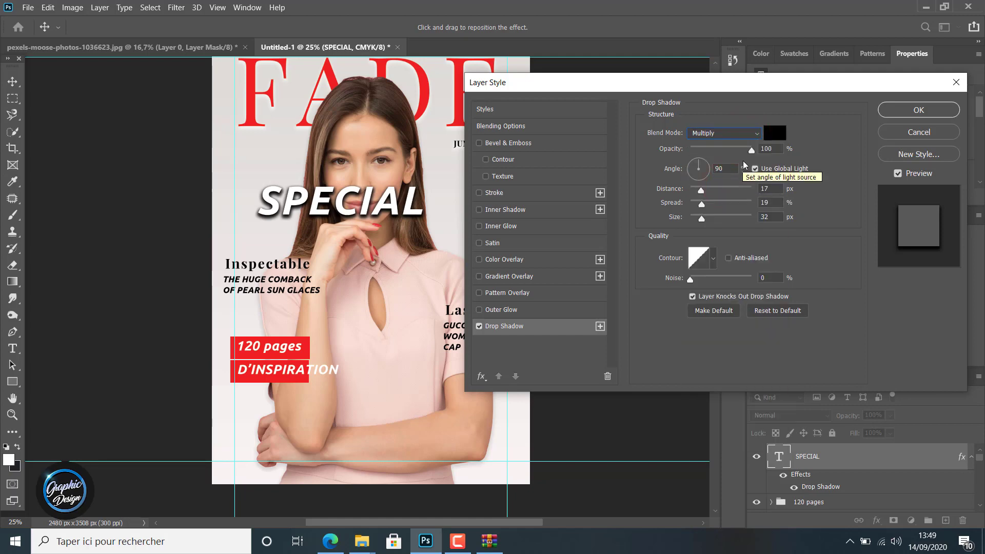
- Set the SPECIAL drop shadow's angle to 130°, distance to 18 px, spread to 100% and size to 5 px
click(723, 169)
text(130)
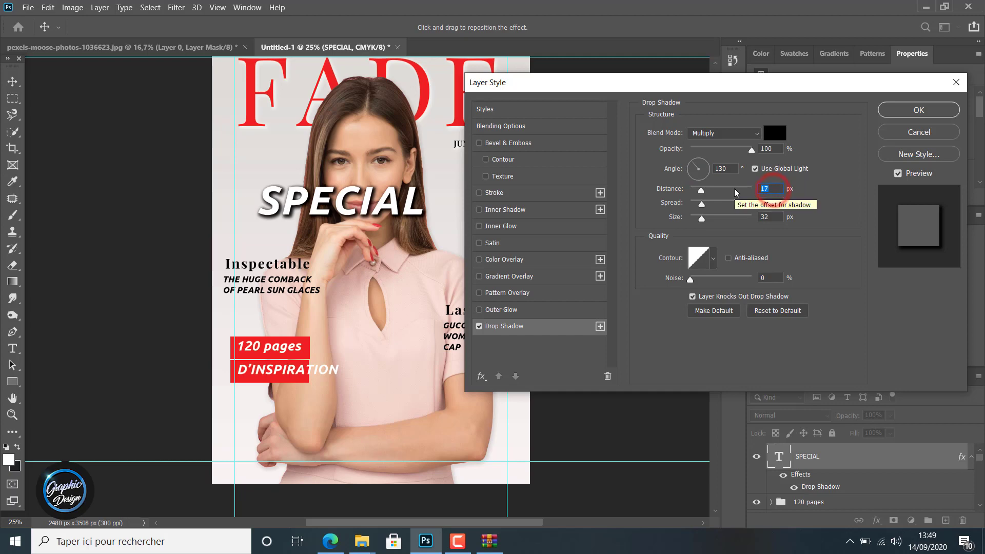
text(18)
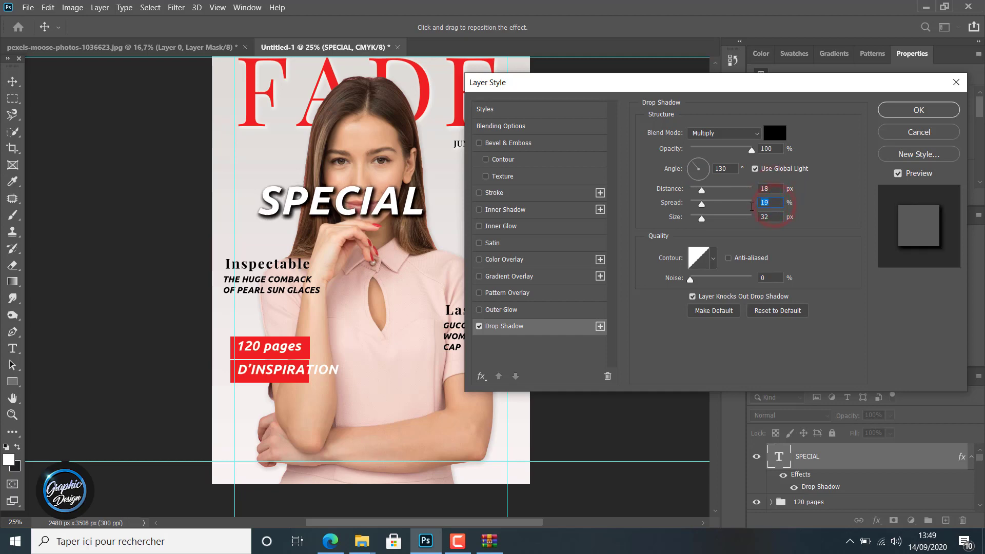
text(100)
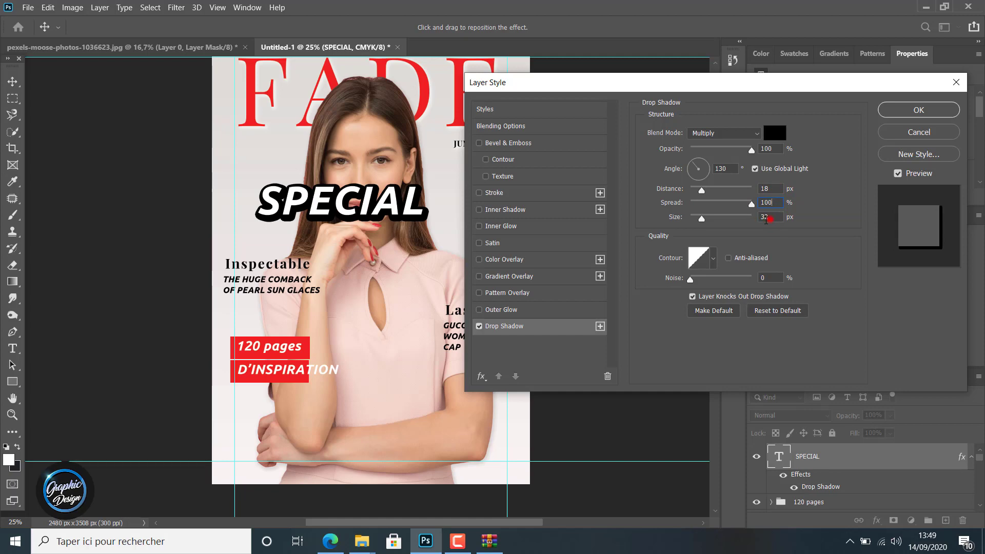
click(766, 218)
text(5)
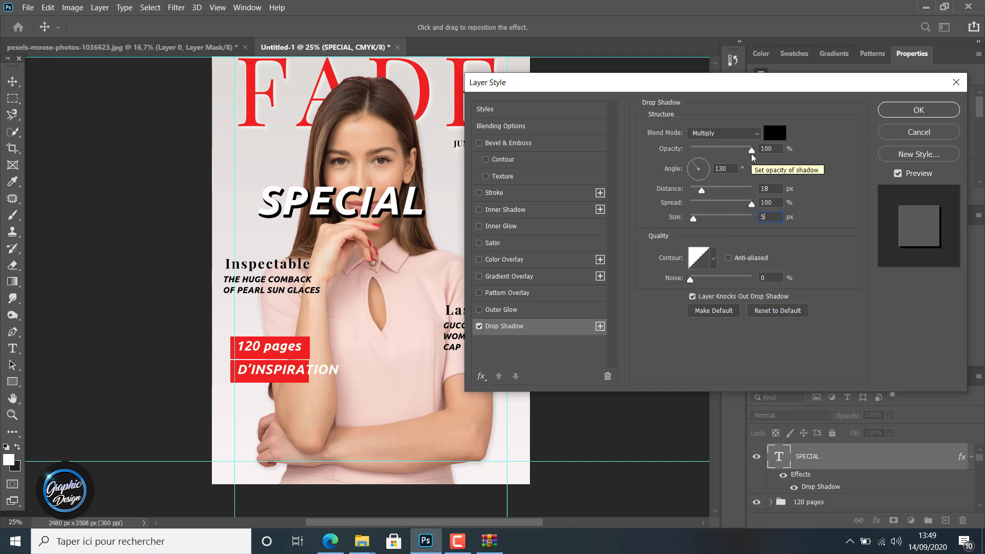
- Try a distance of 14 px, spread of 25%, angle of 90° and size of 27 px for the SPECIAL text's drop shadow
mouse_move(752, 154)
mouse_down()
mouse_move(723, 151)
mouse_move(759, 149)
mouse_up()
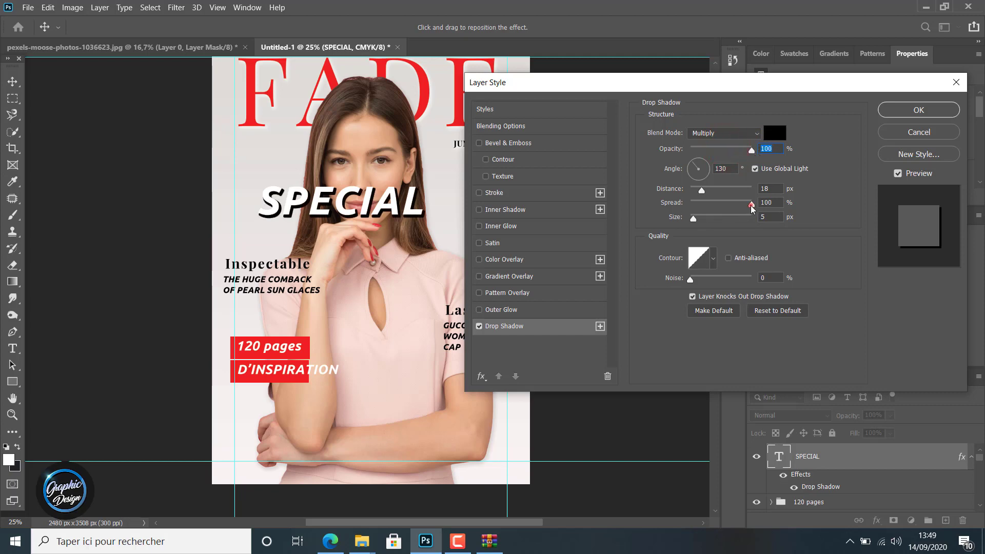
drag(752, 208, 699, 192)
click(725, 169)
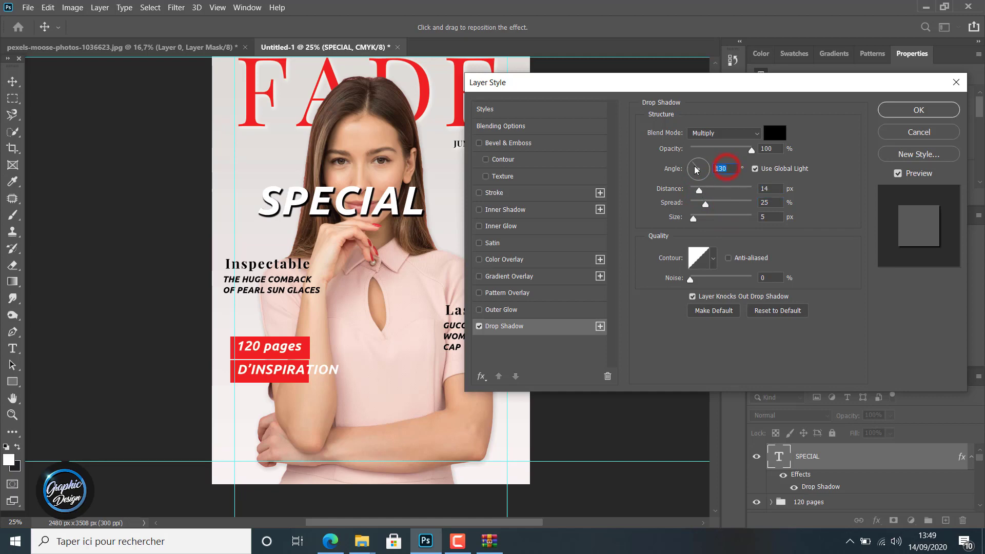
text(90)
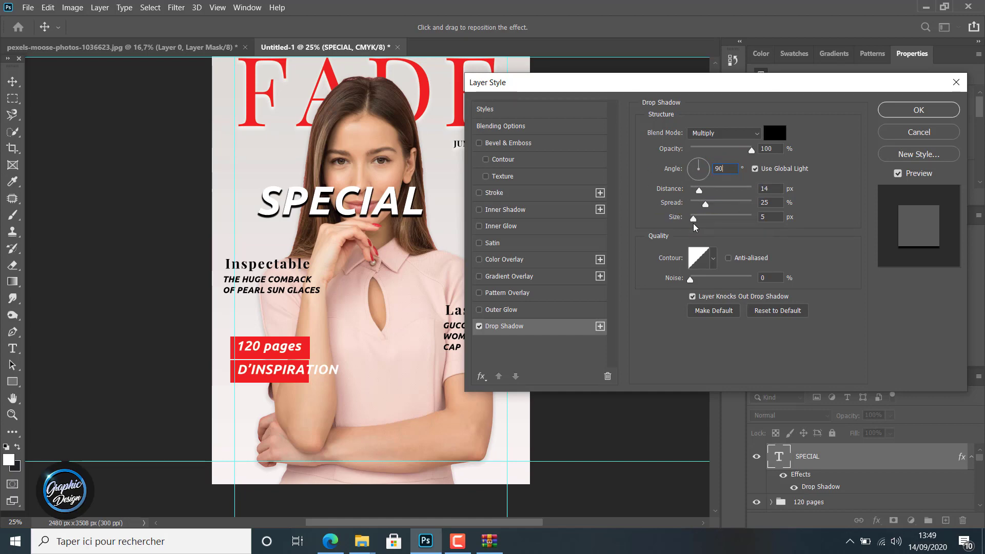
drag(694, 221, 702, 221)
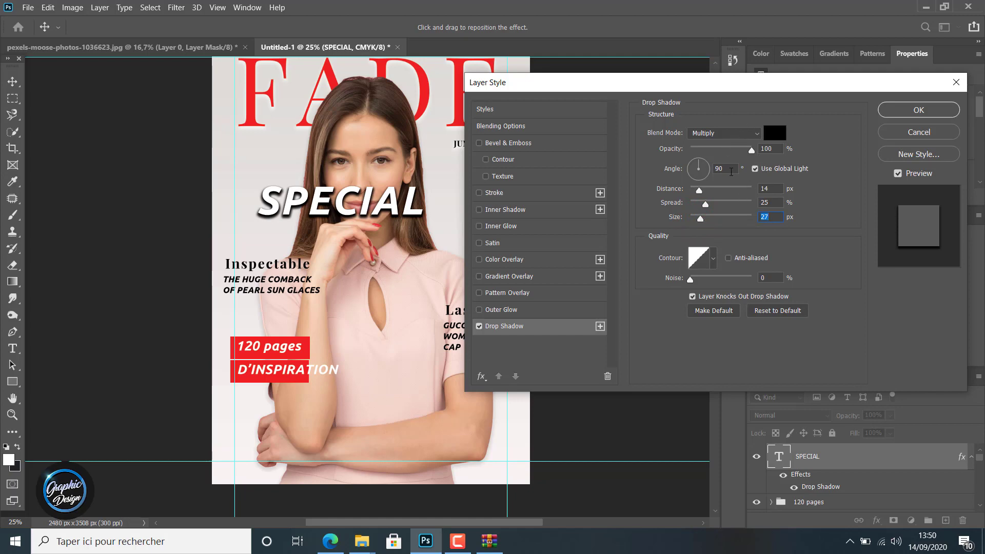
- Set the SPECIAL text's drop shadow to a 130° angle, 18 px distance, 25% spread and 5 px size
text(130)
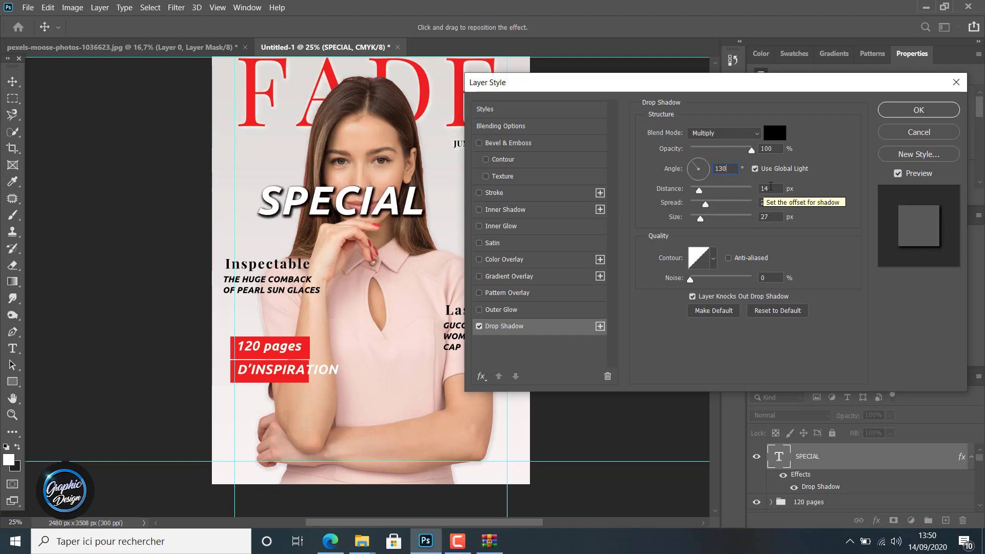
click(770, 190)
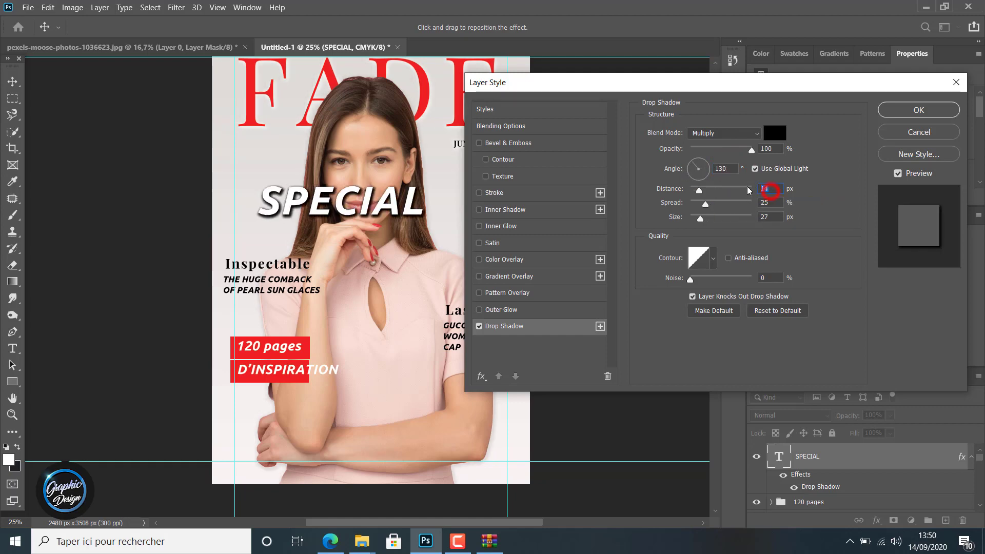
text(18)
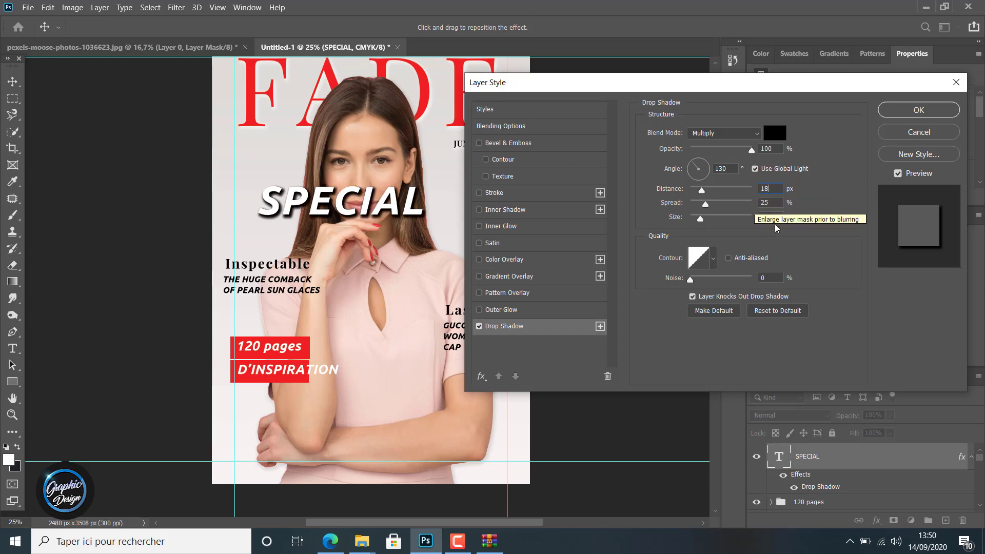
click(769, 204)
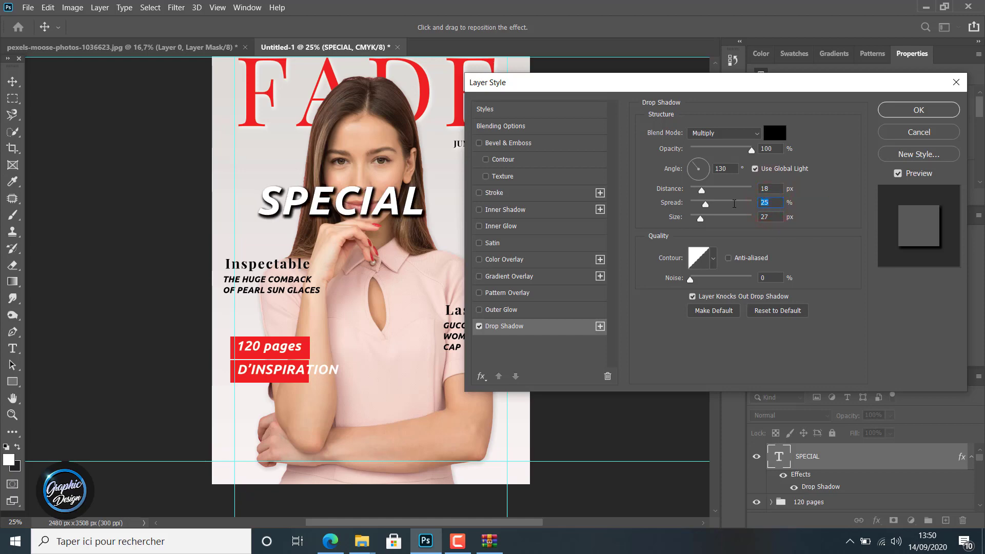
text(60)
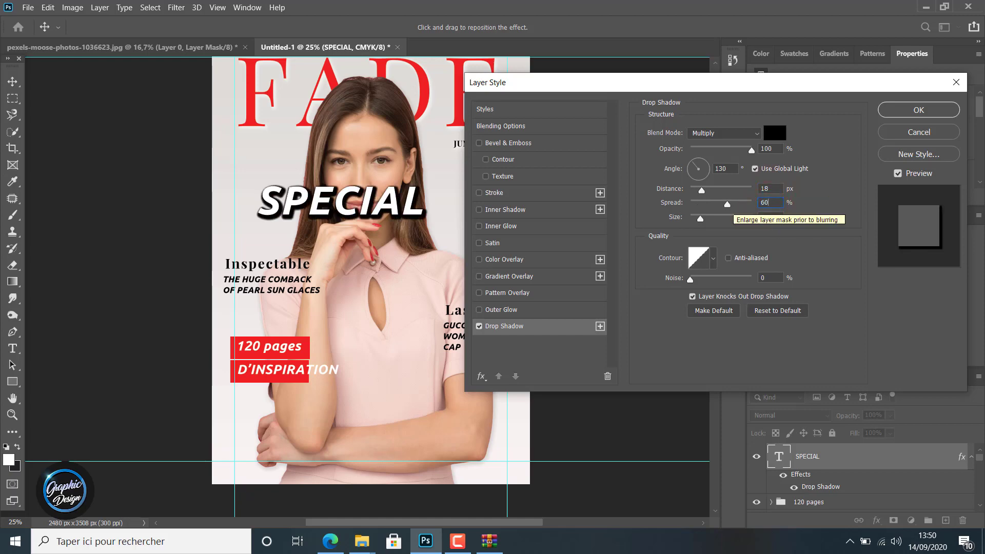
key(BackSpace)
key(BackSpace)
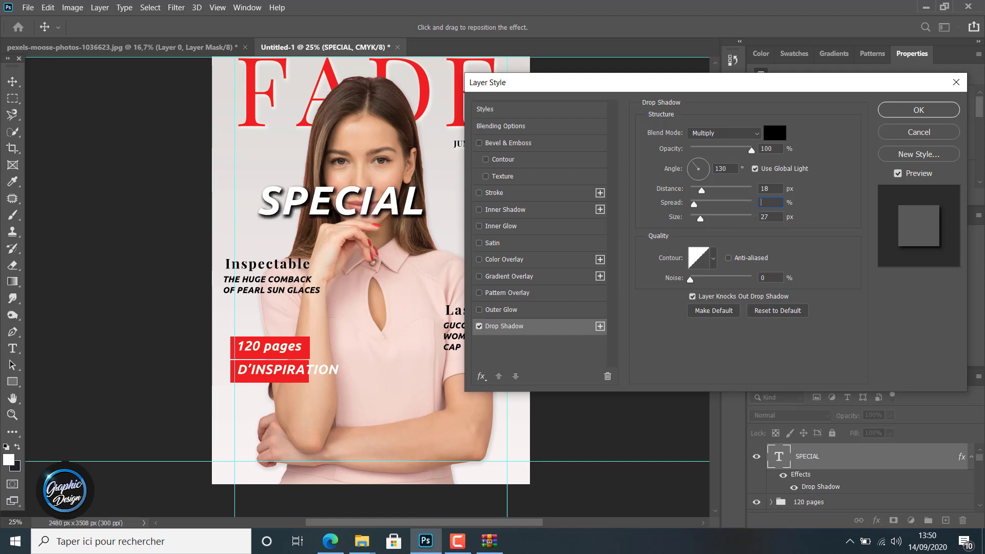
text(25)
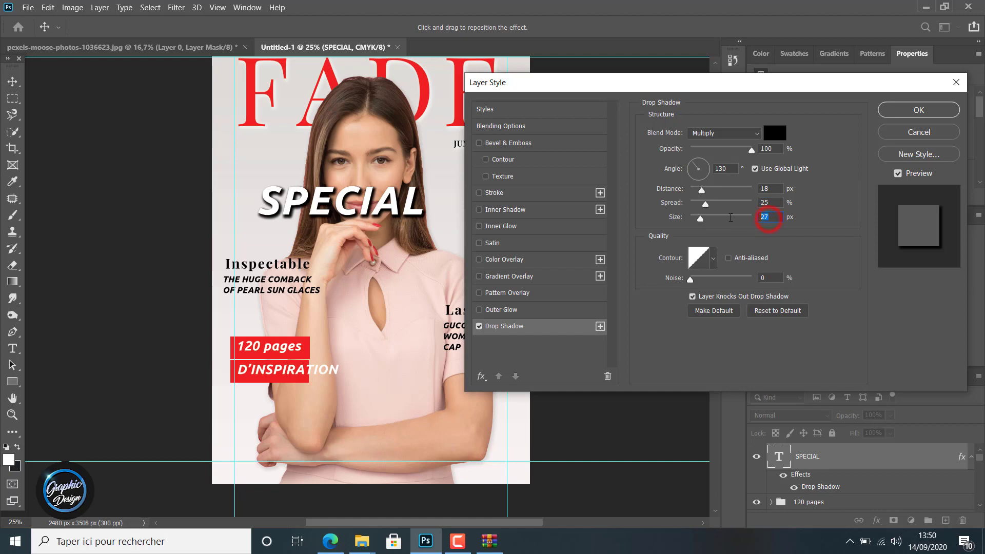
text(5)
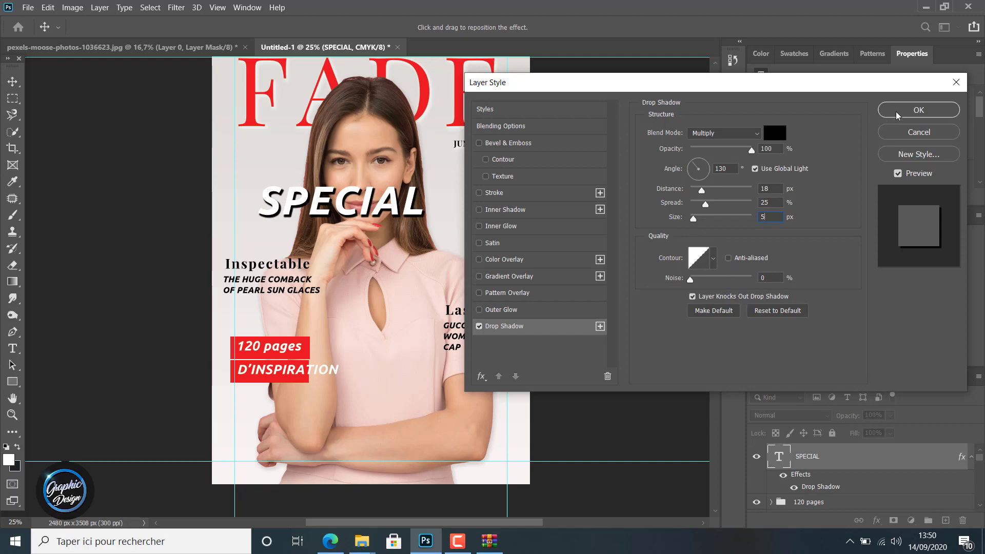
- Enable a stroke on the SPECIAL text and try the Normal blend mode for its drop shadow before restoring Multiply
click(479, 193)
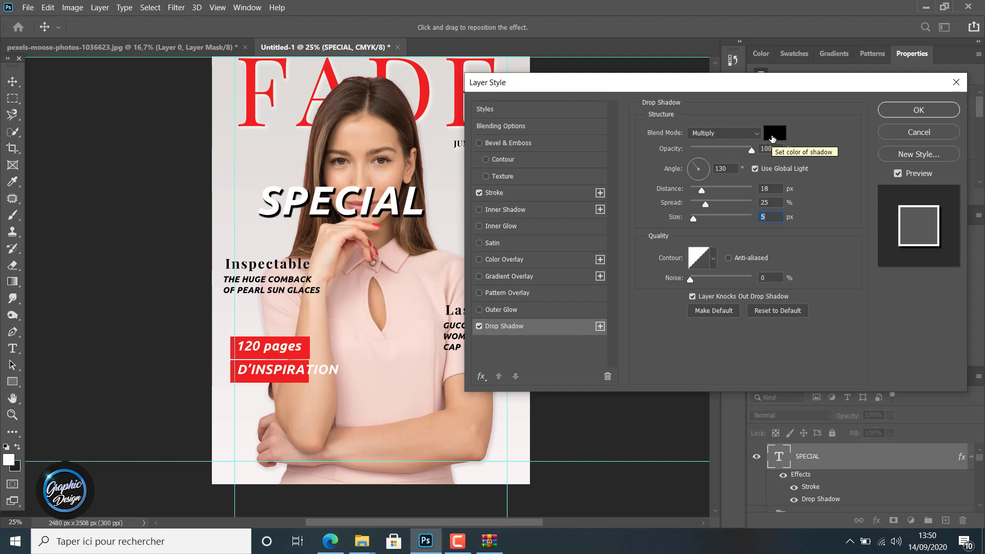
click(724, 138)
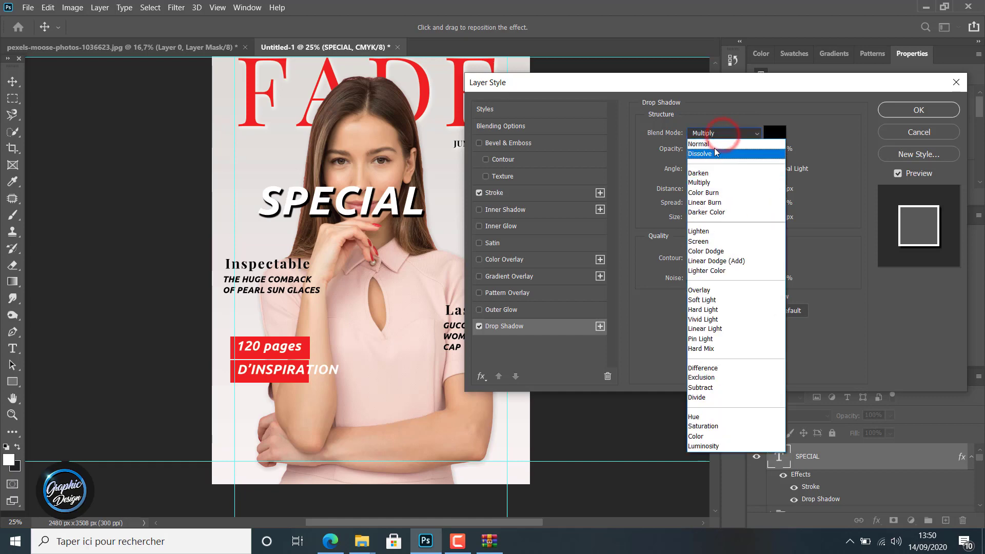
click(716, 143)
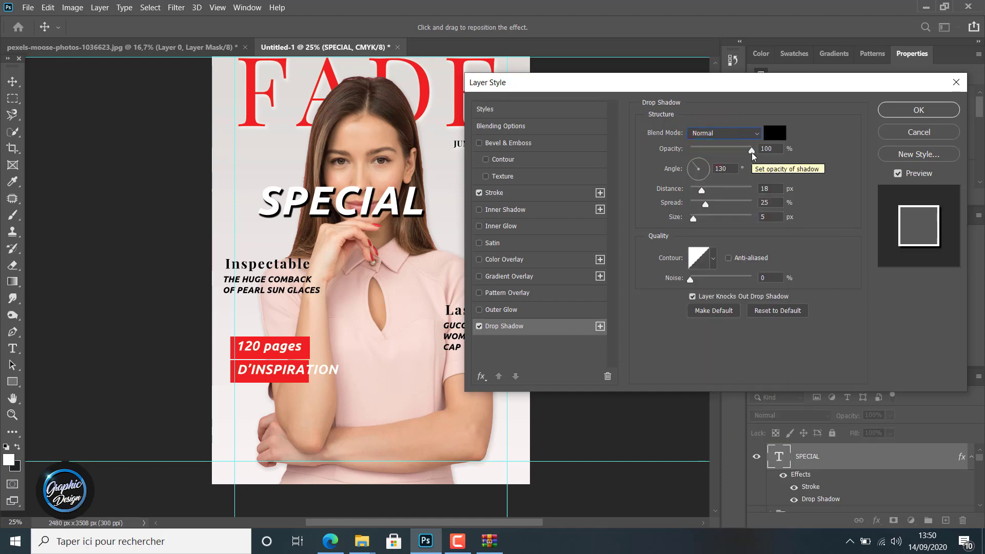
click(747, 133)
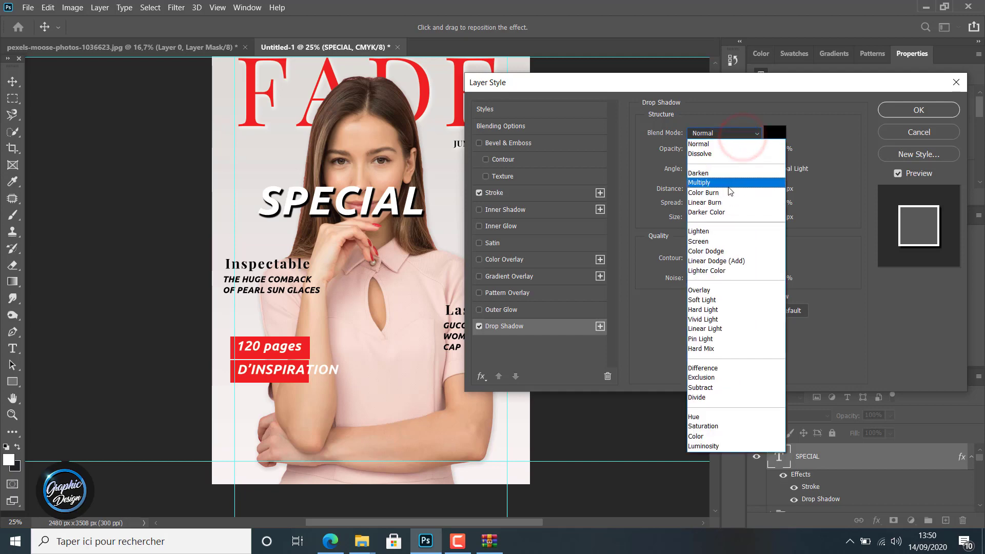
click(727, 183)
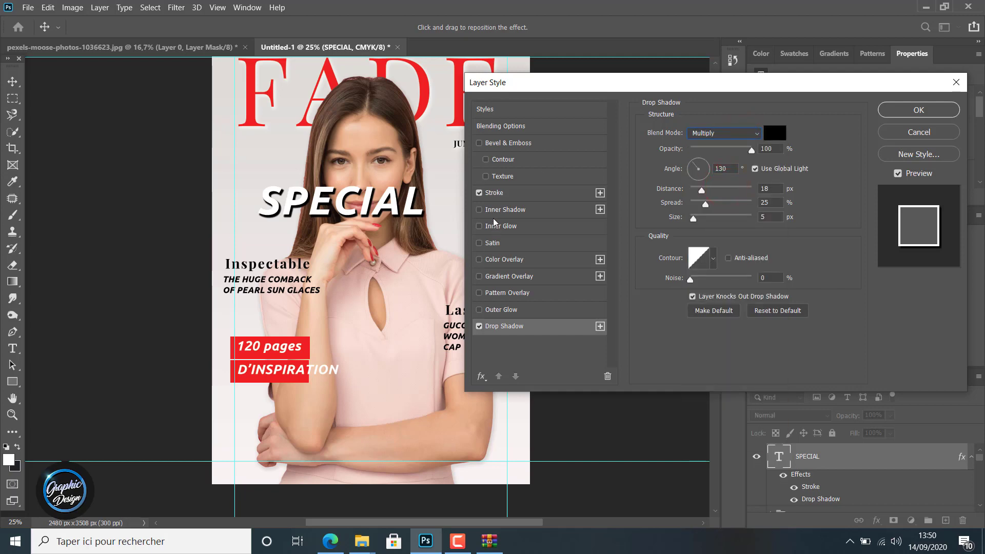
- Set the SPECIAL text's stroke to 4 px, Outside position and black, and apply the layer style
click(494, 193)
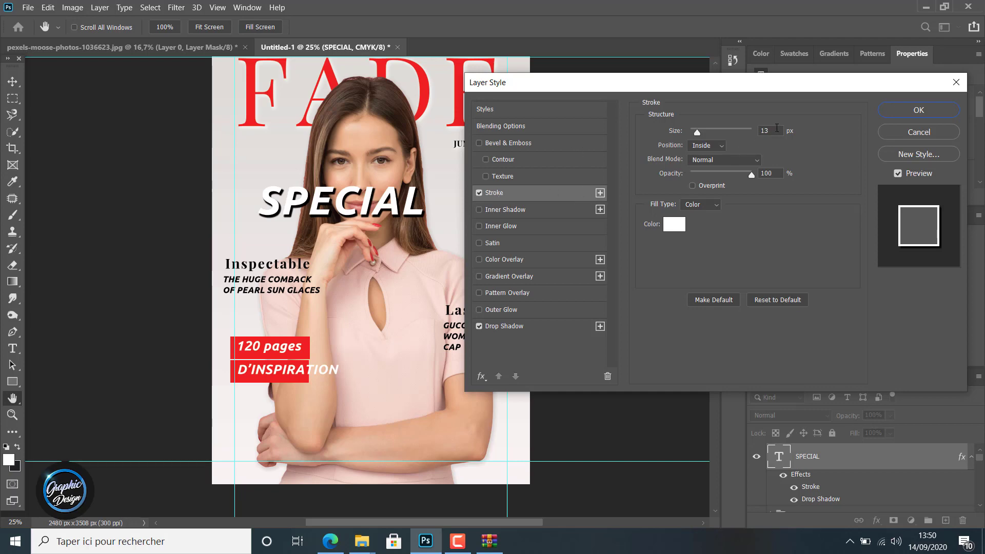
click(770, 130)
text(4)
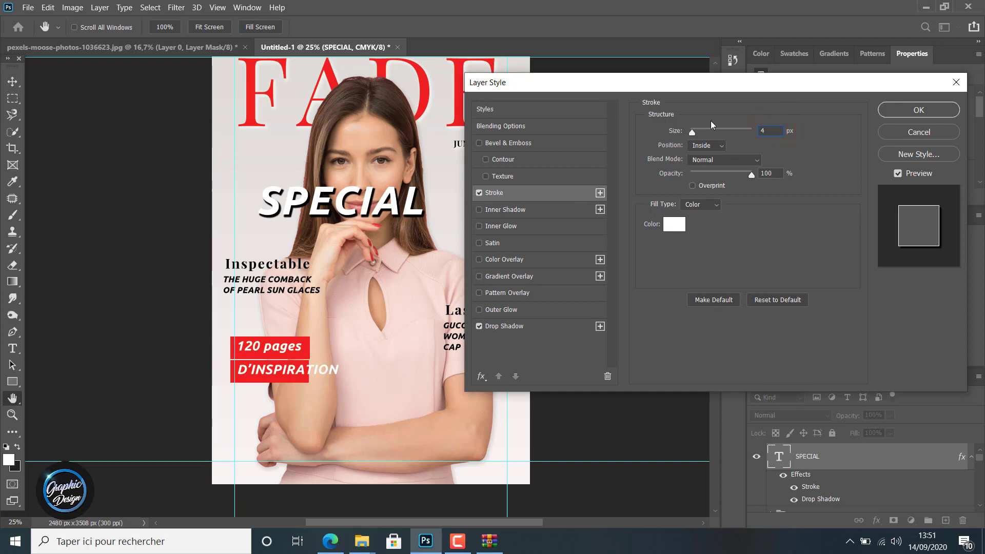
click(705, 158)
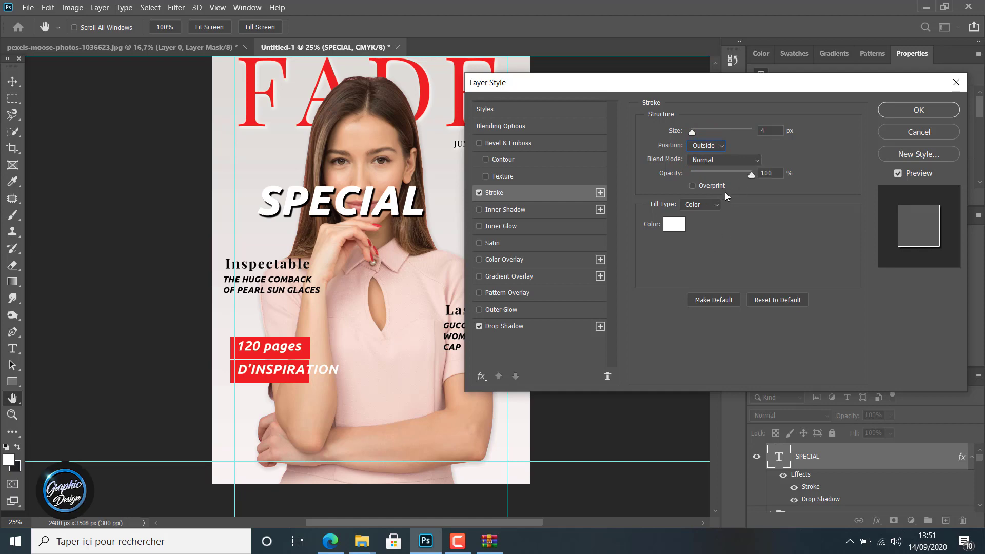
click(675, 234)
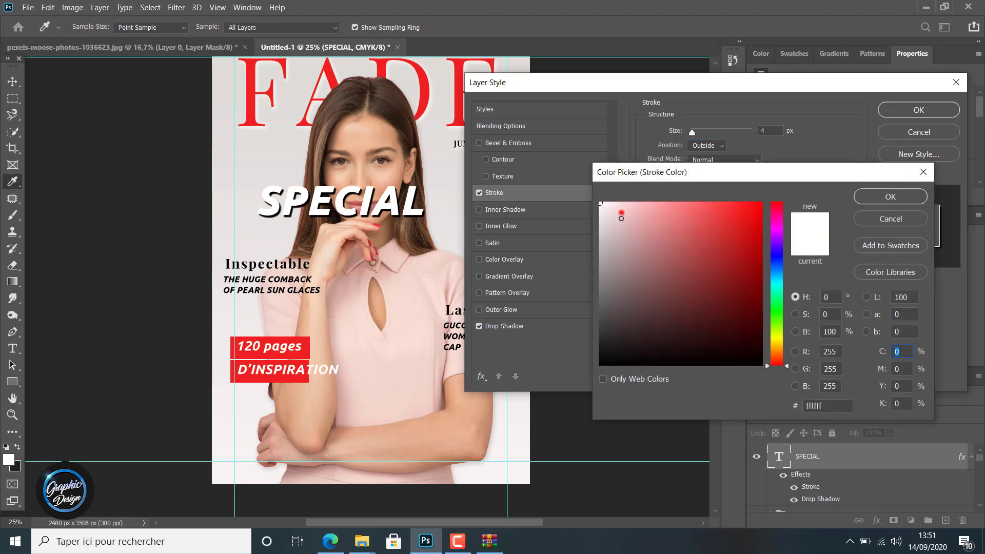
click(895, 198)
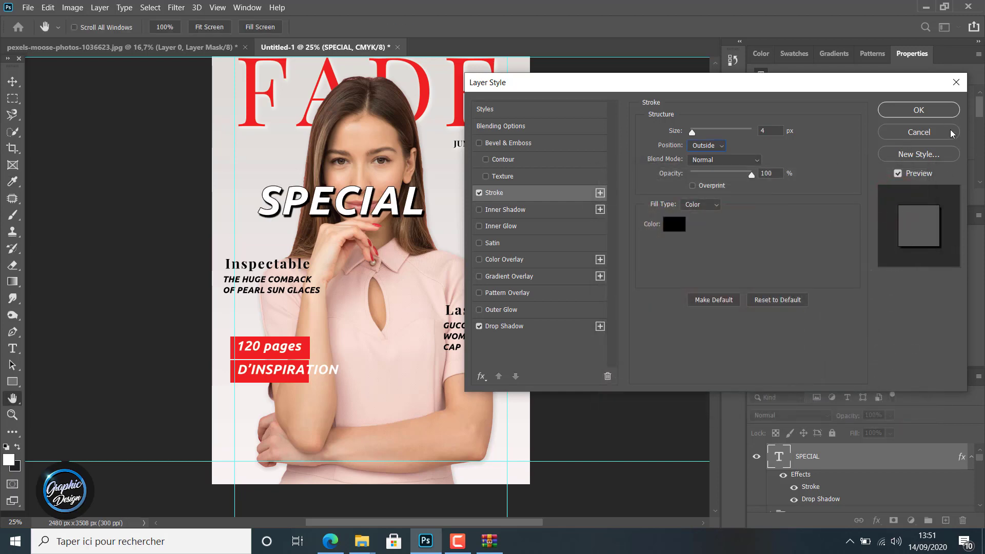
click(940, 115)
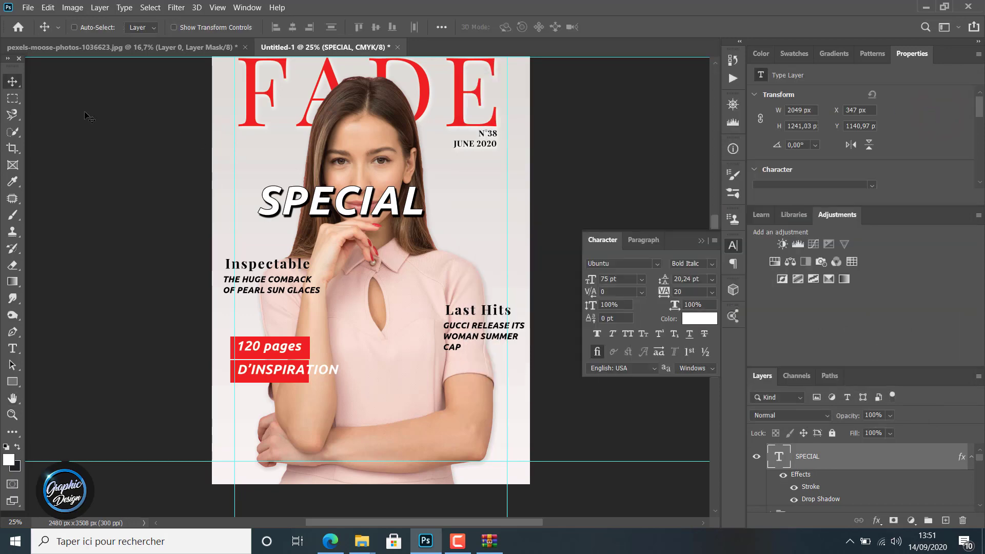
- Move the SPECIAL text below the Last Hits block, to about X 1160 px and Y 2579 px
drag(319, 208, 424, 265)
mouse_move(462, 544)
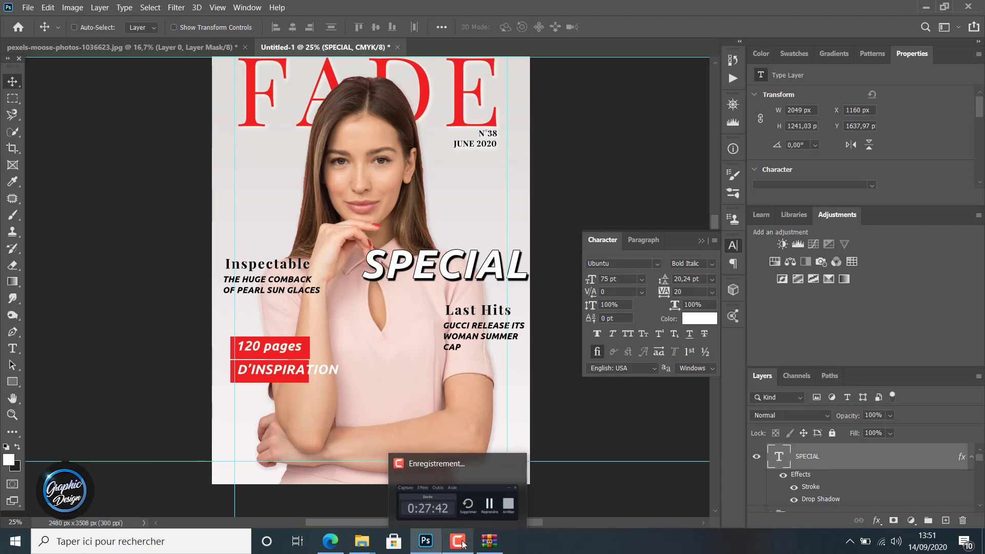
click(333, 543)
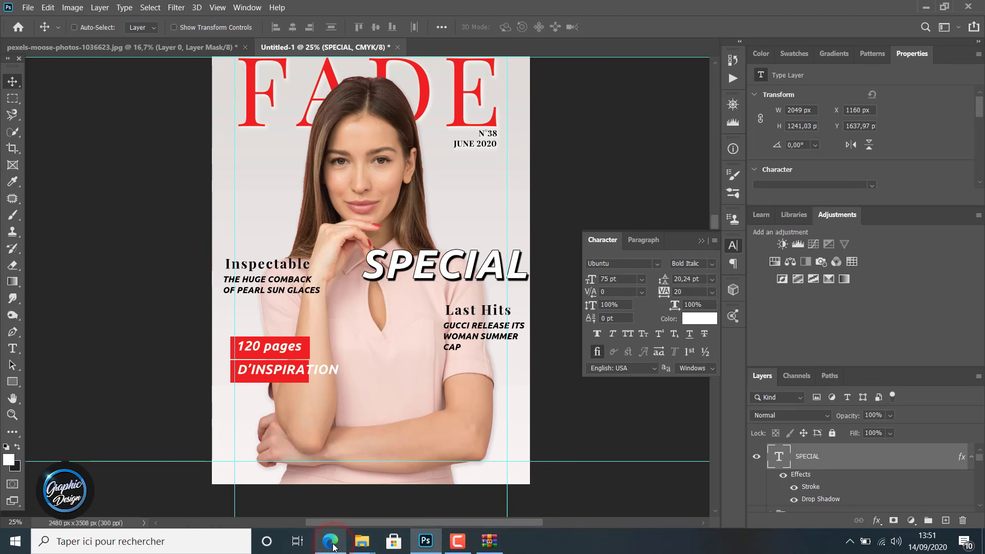
drag(440, 272, 439, 391)
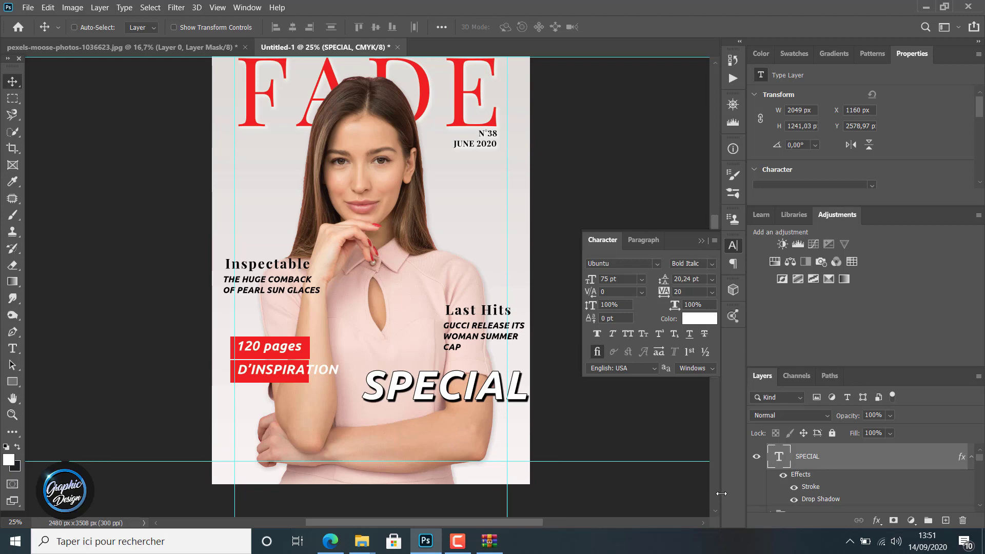
- Change the SPECIAL text's font style to Bold and its tracking to 22
double_click(491, 391)
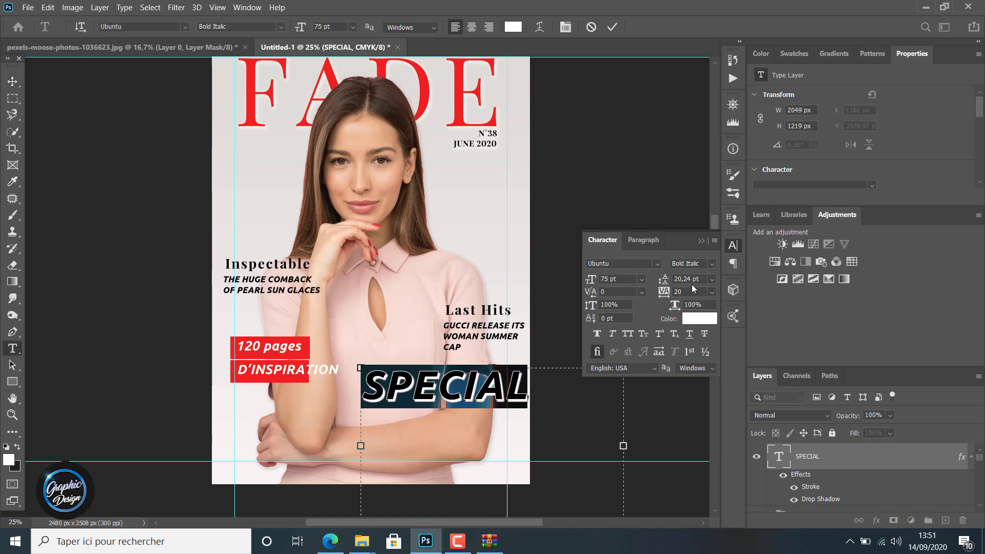
click(712, 263)
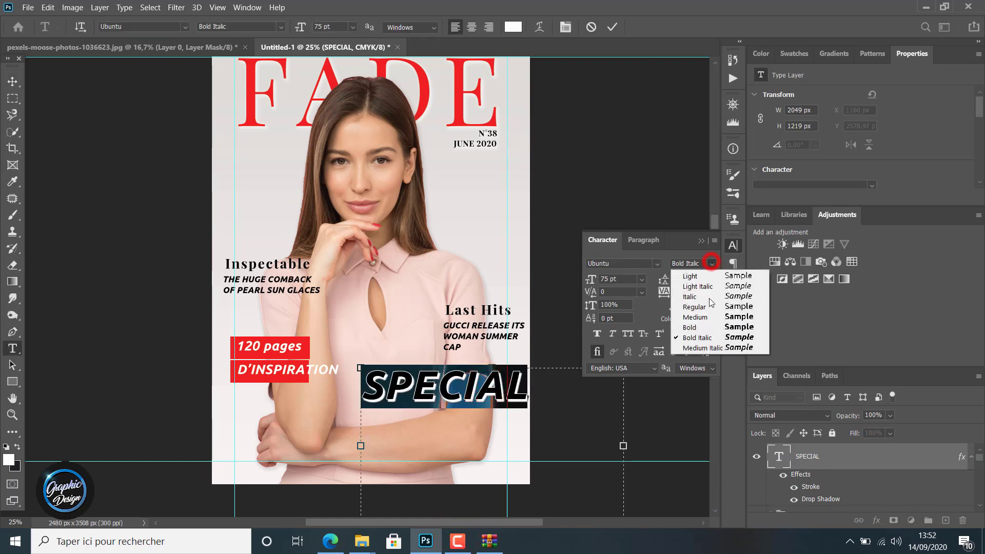
click(700, 327)
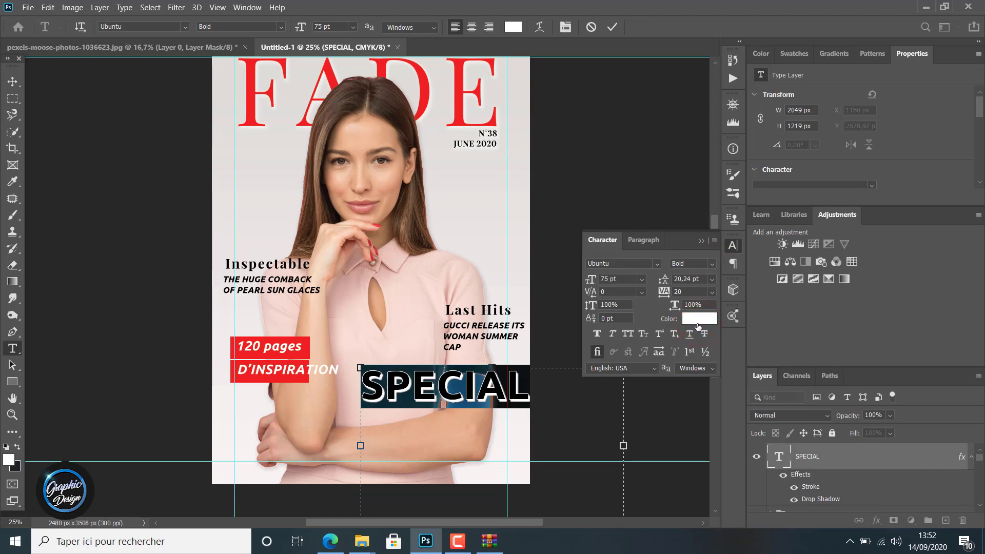
mouse_move(322, 531)
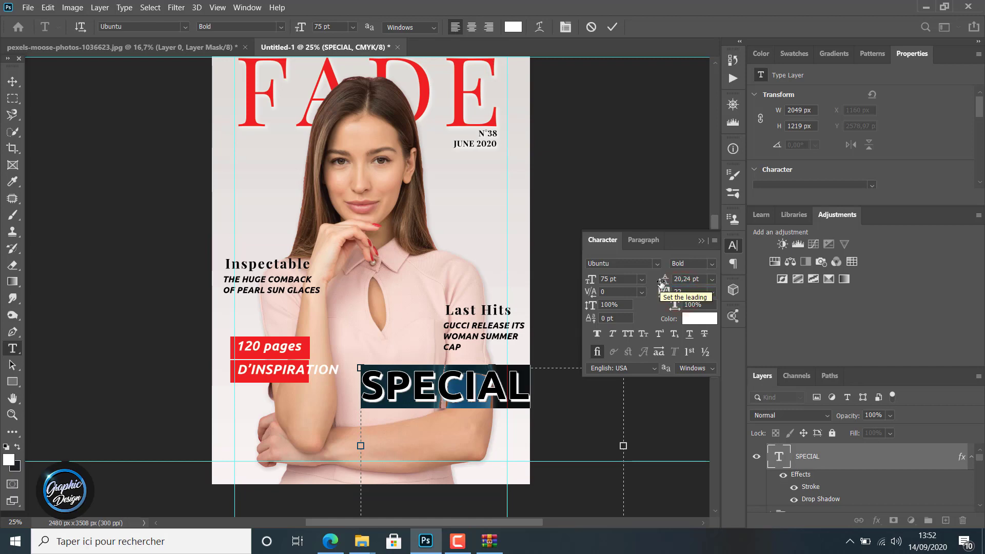
click(12, 81)
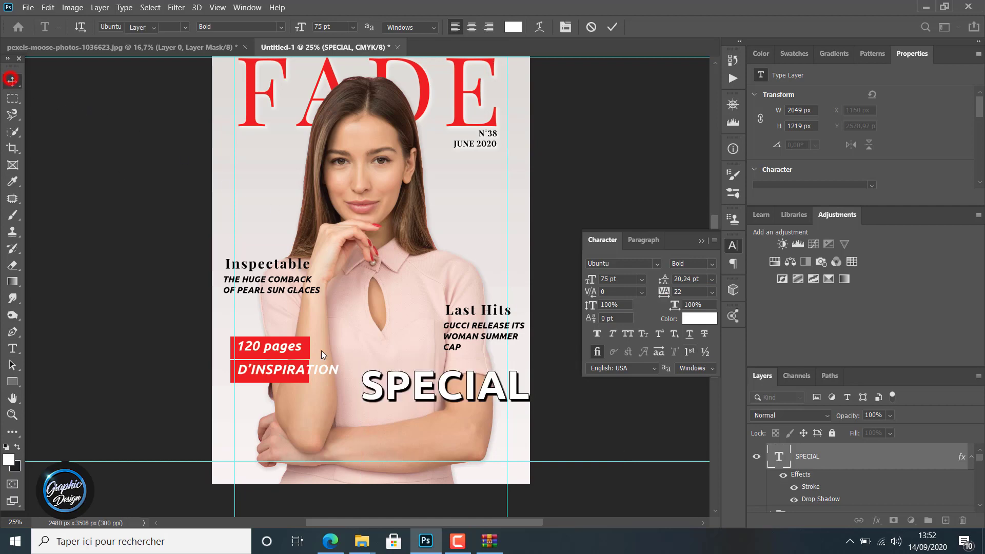
- Shift the SPECIAL text slightly left, away from the page's right edge, to about X 1081 px
drag(460, 395, 457, 395)
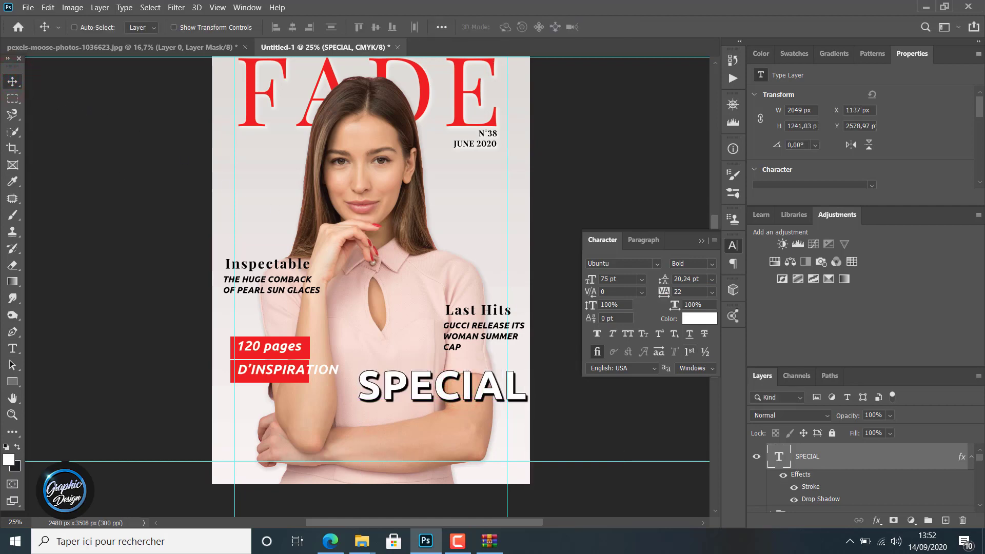
mouse_move(482, 551)
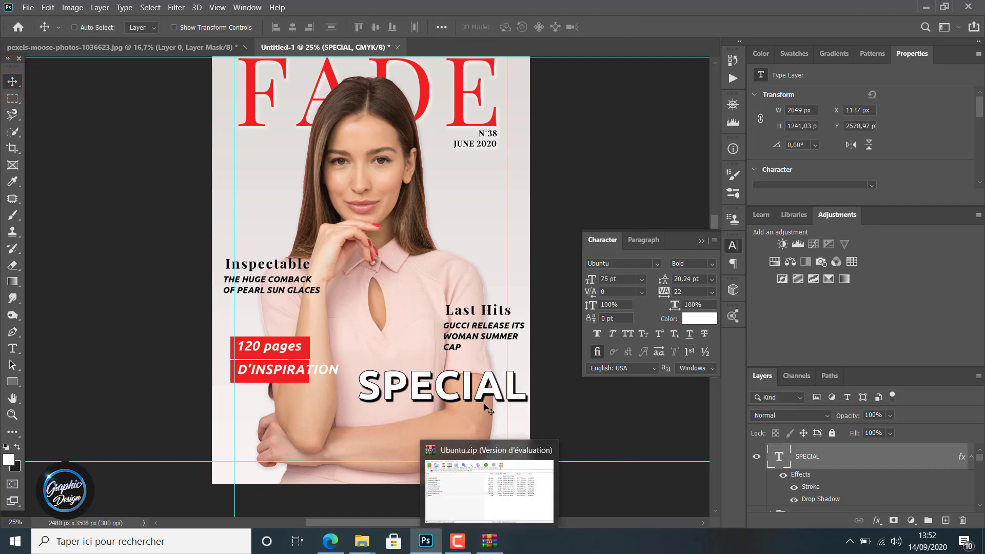
drag(480, 400, 471, 396)
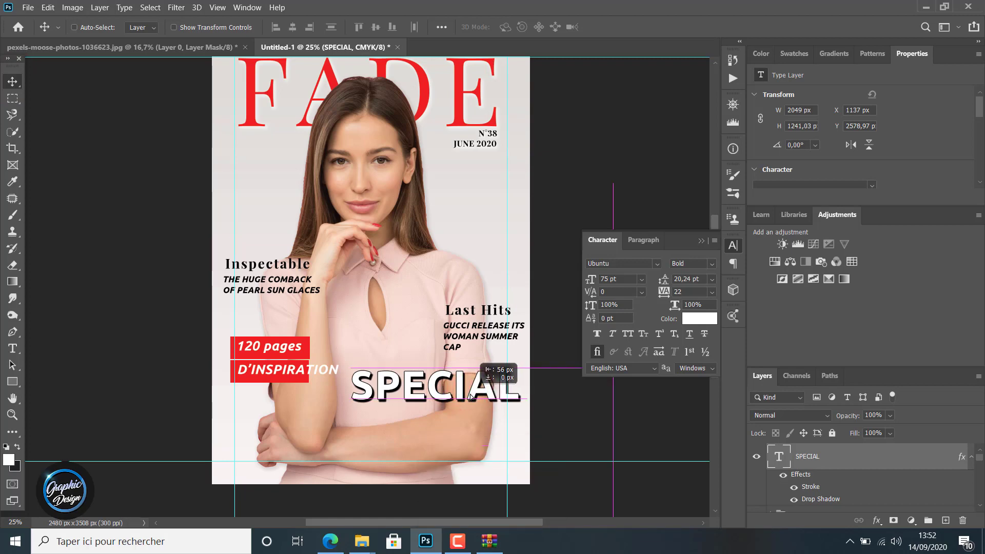
drag(471, 396, 471, 397)
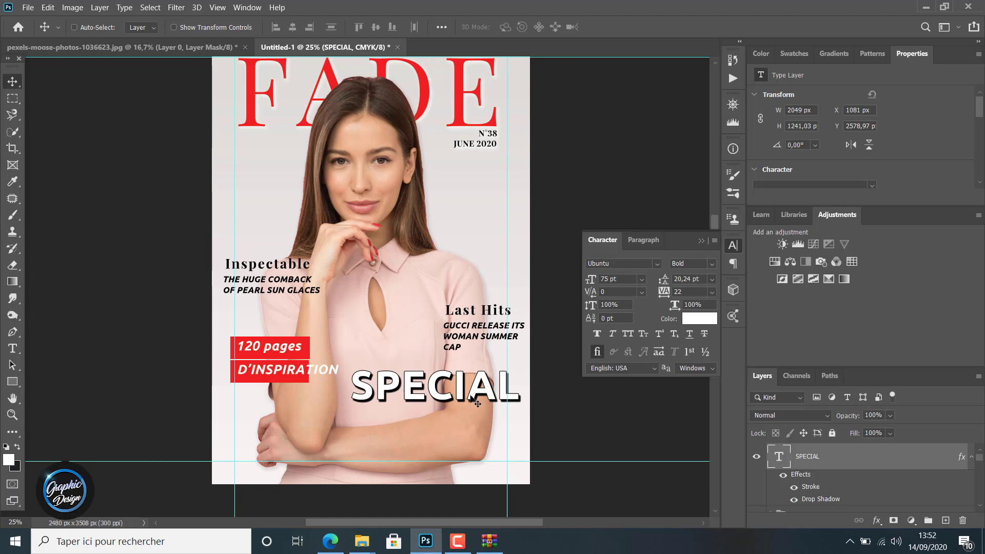
- Move the SPECIAL text down and left to about X 355 px and Y 2758 px, and duplicate its layer
drag(469, 395, 468, 405)
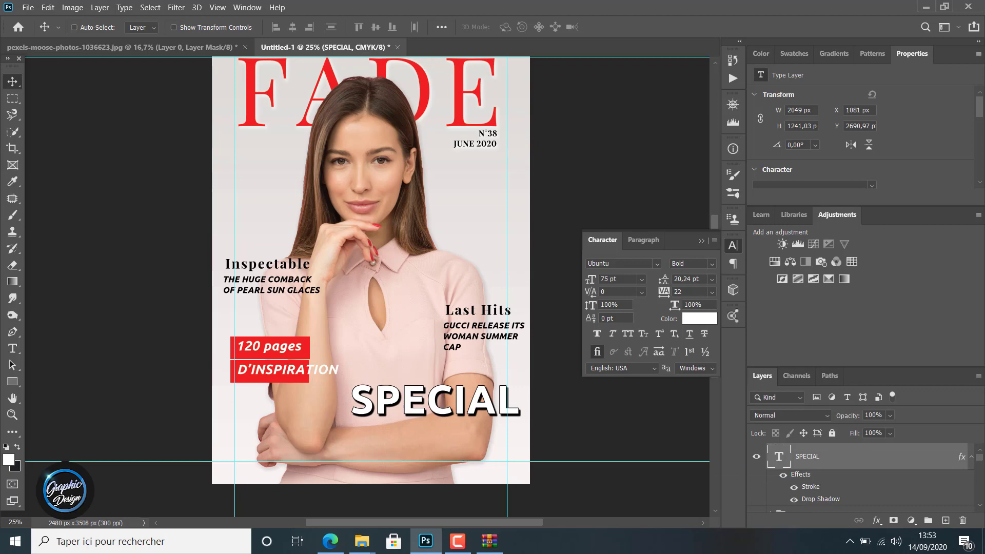
drag(462, 412, 364, 422)
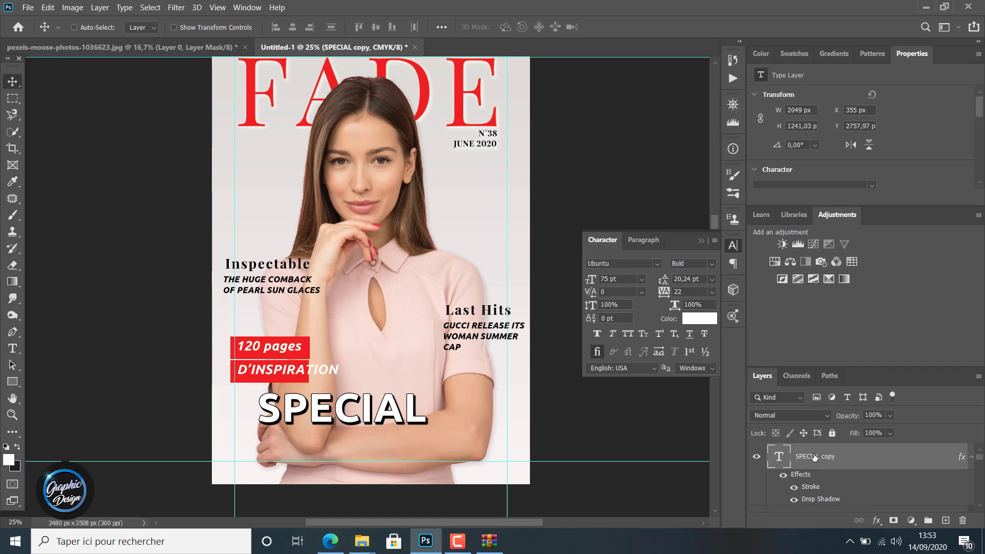
click(12, 81)
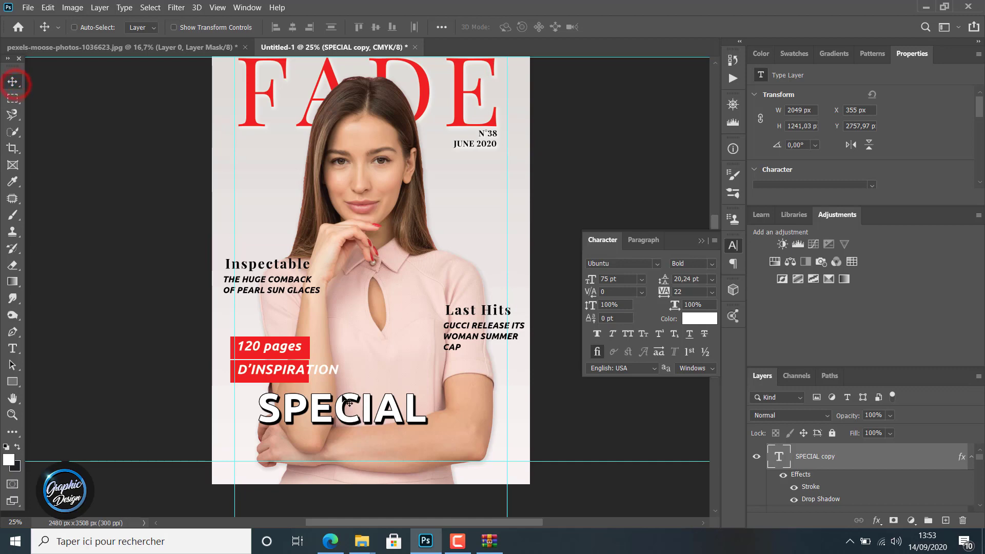
- Move the duplicated text below SPECIAL to about X 980 px and Y 3046 px, and replace its wording with MODE
drag(349, 412, 487, 445)
key(t)
double_click(449, 455)
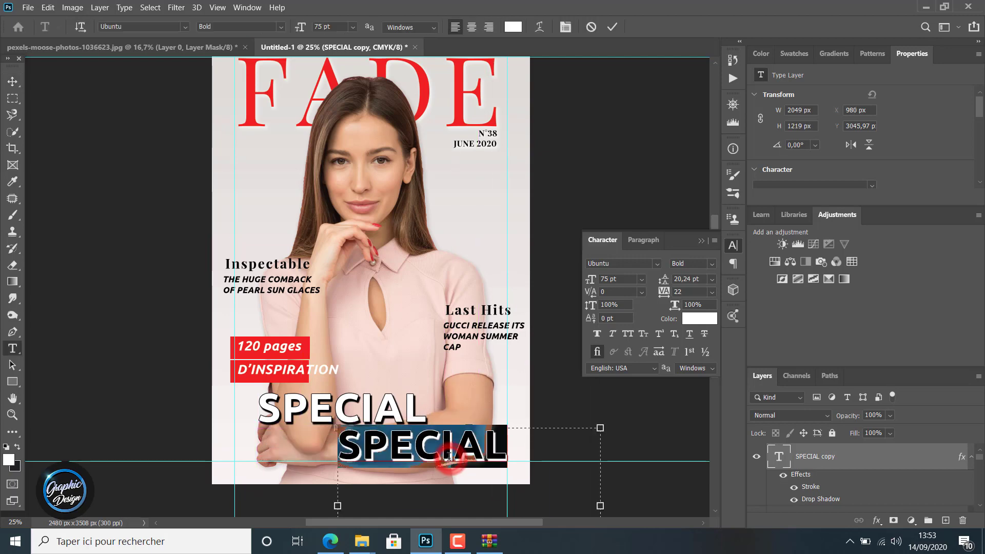
text(Mode)
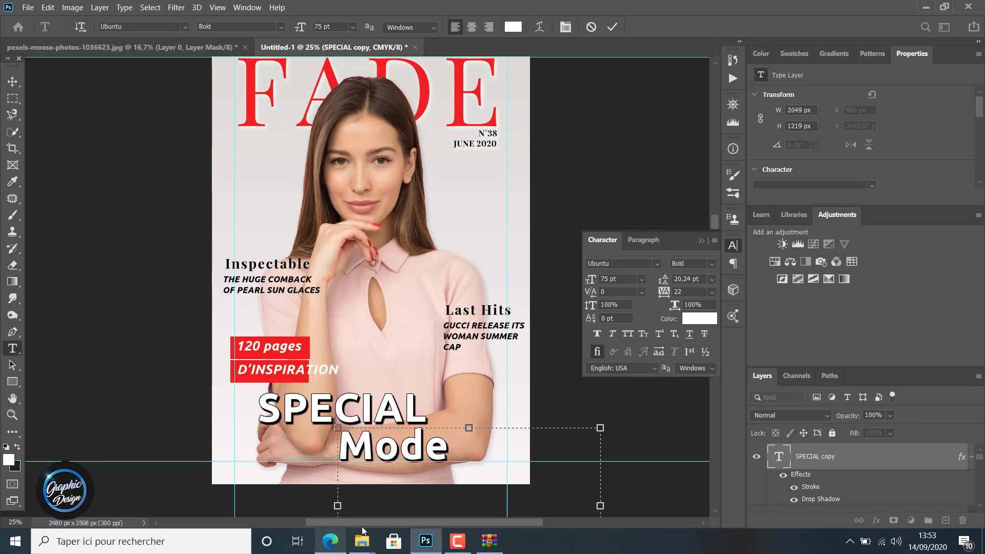
key(BackSpace)
key(BackSpace)
key(BackSpace)
text(ODE)
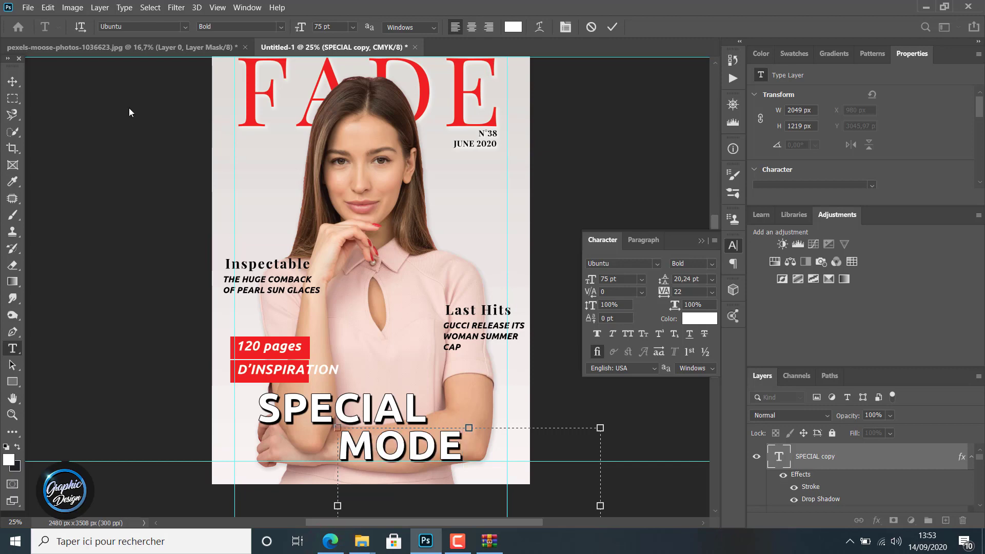
click(12, 82)
- Nudge the MODE text slightly up and to the right, to about X 1124 px and Y 3030 px
key(Up)
key(Up)
key(Up)
key(Up)
key(Right)
key(Right)
key(Right)
key(Right)
key(Right)
key(Right)
key(Right)
key(Right)
key(Right)
key(Right)
key(Right)
key(Right)
key(Right)
key(Right)
key(Right)
key(Right)
key(Right)
key(Right)
key(Right)
key(Right)
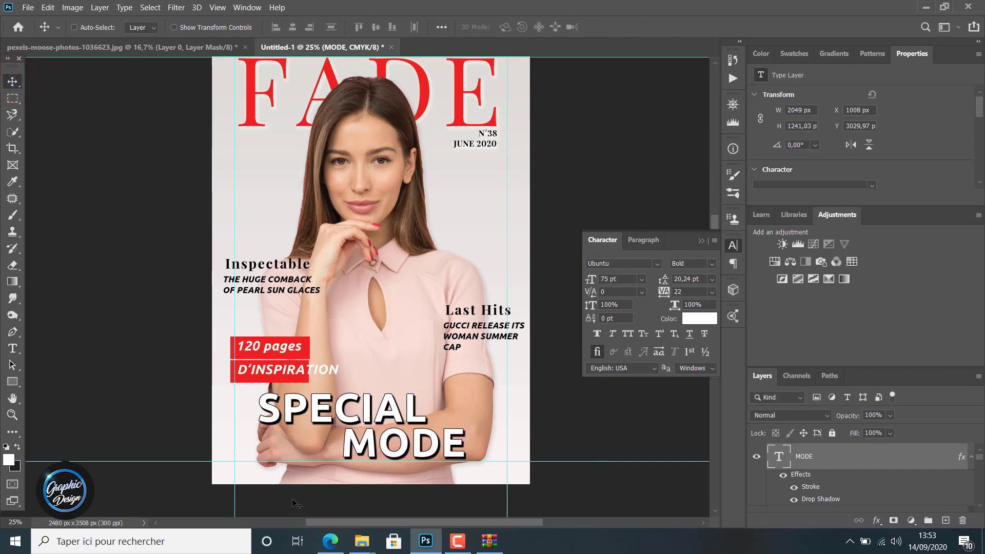
key(Right)
key(Right)
key(Right)
key(Right)
key(Right)
key(Right)
key(Right)
key(Right)
key(Right)
key(Right)
key(Right)
key(Right)
key(Right)
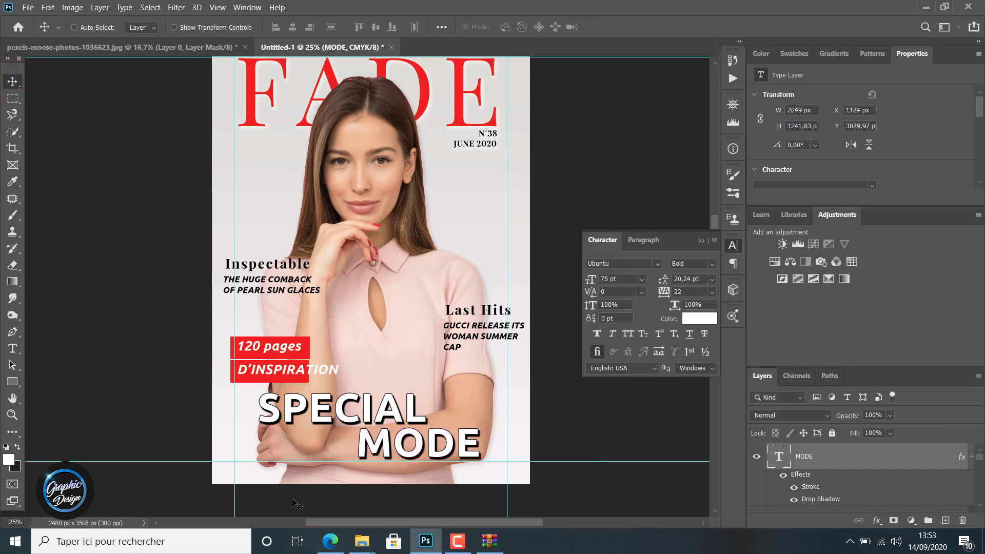
click(17, 84)
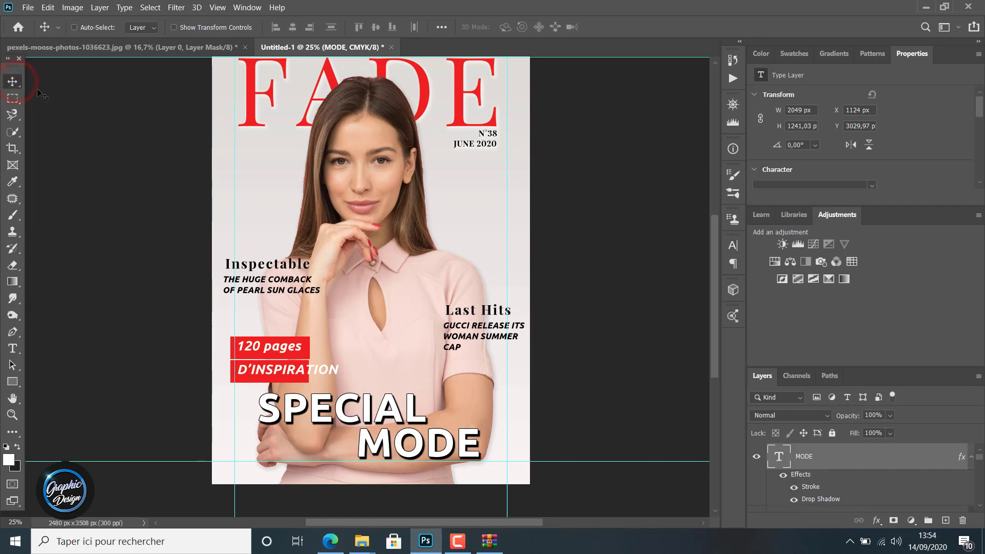
- Select the Inspectable and huge comback text layers and move them together to about X 357 px and Y 1787 px
scroll(885, 467, down, 2)
scroll(876, 472, up, 4)
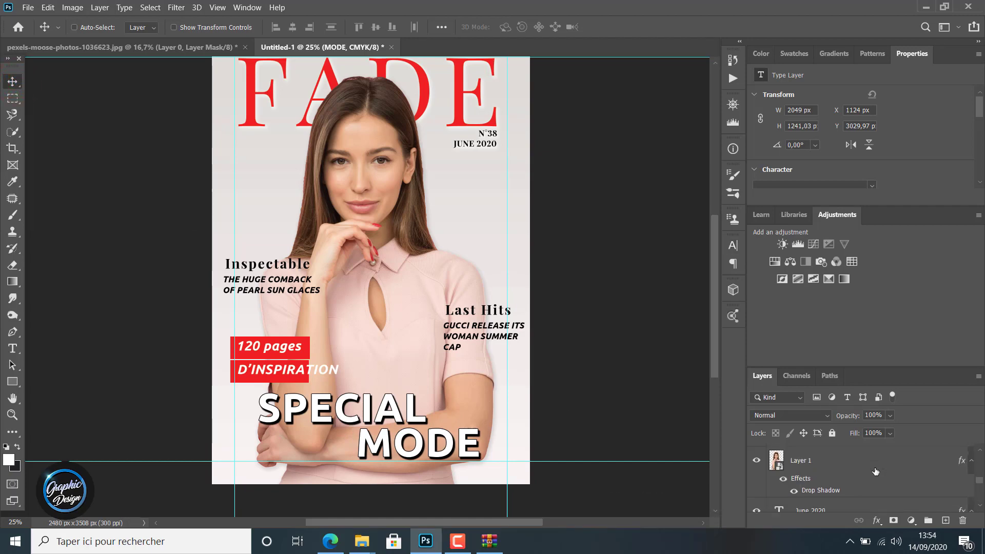
scroll(876, 472, down, 4)
scroll(876, 471, up, 3)
scroll(875, 472, down, 3)
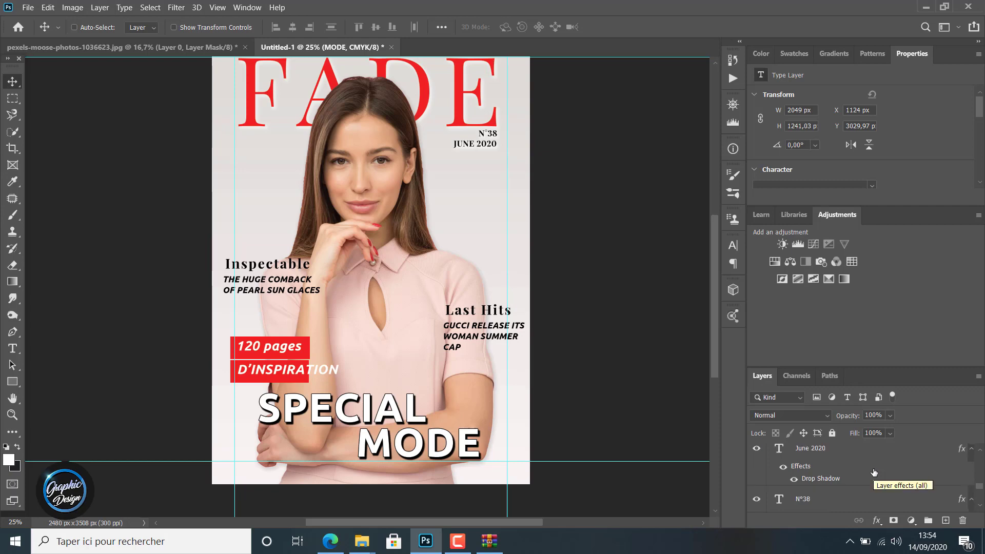
scroll(875, 472, up, 3)
click(843, 496)
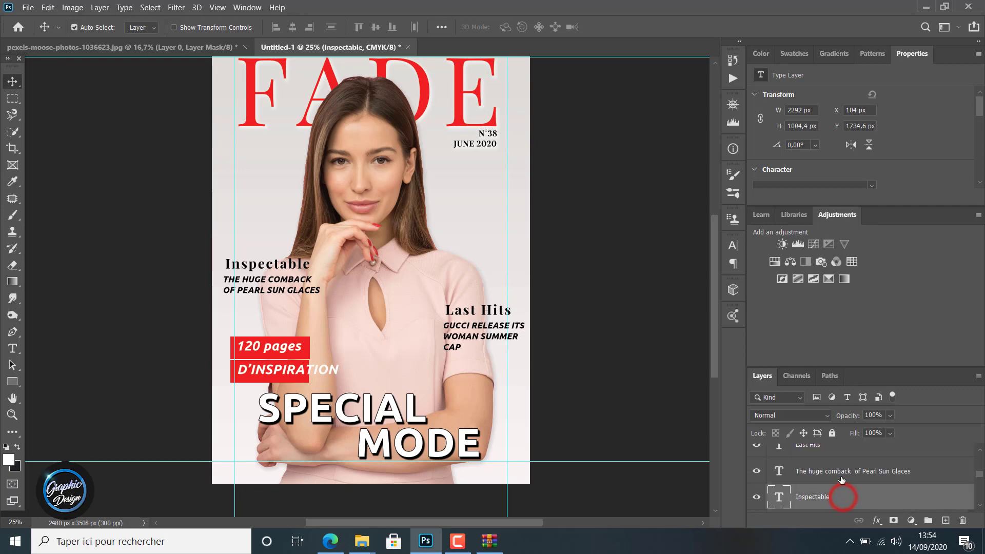
ctrl+click(842, 471)
click(12, 81)
drag(265, 279, 267, 213)
drag(261, 219, 296, 290)
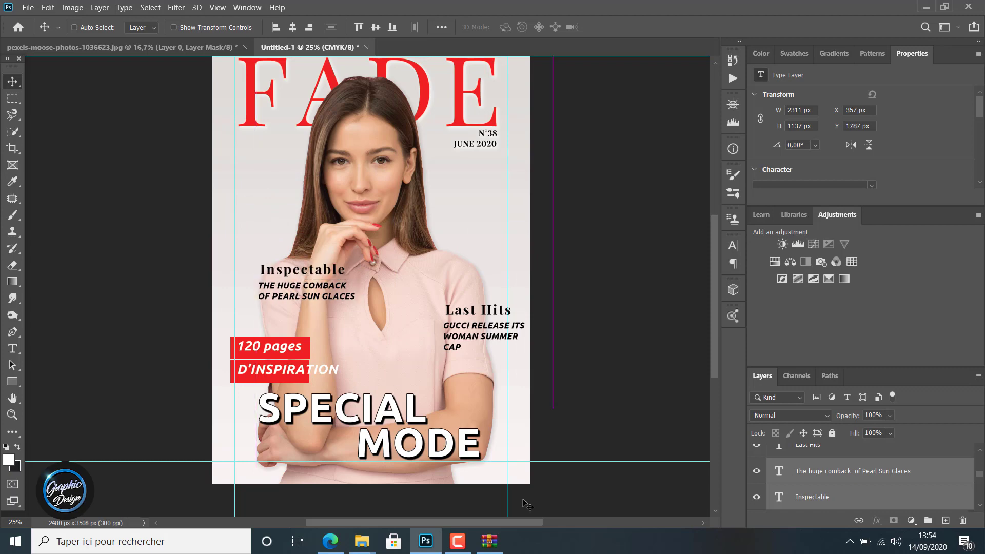
- Move the Last Hits heading and its Gucci text up together to about X 1801 px and Y 1754 px
scroll(847, 482, up, 2)
click(816, 502)
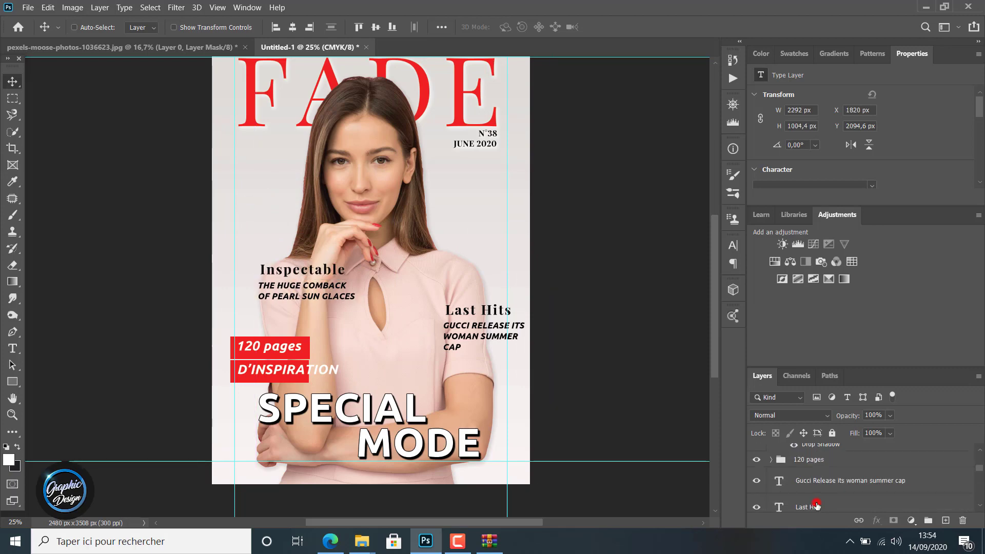
ctrl+click(818, 478)
drag(484, 321, 482, 278)
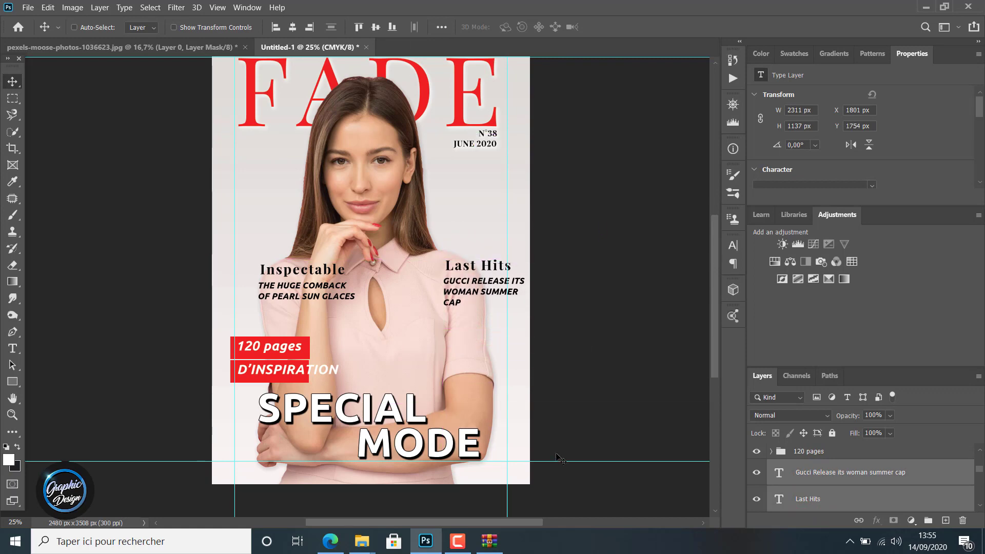
- Align the 120 pages group with the left margin guide, and move the Last Hits block to about X 1678 px and Y 2063 px
click(803, 452)
mouse_move(267, 357)
mouse_down()
mouse_move(270, 333)
mouse_move(271, 342)
mouse_up()
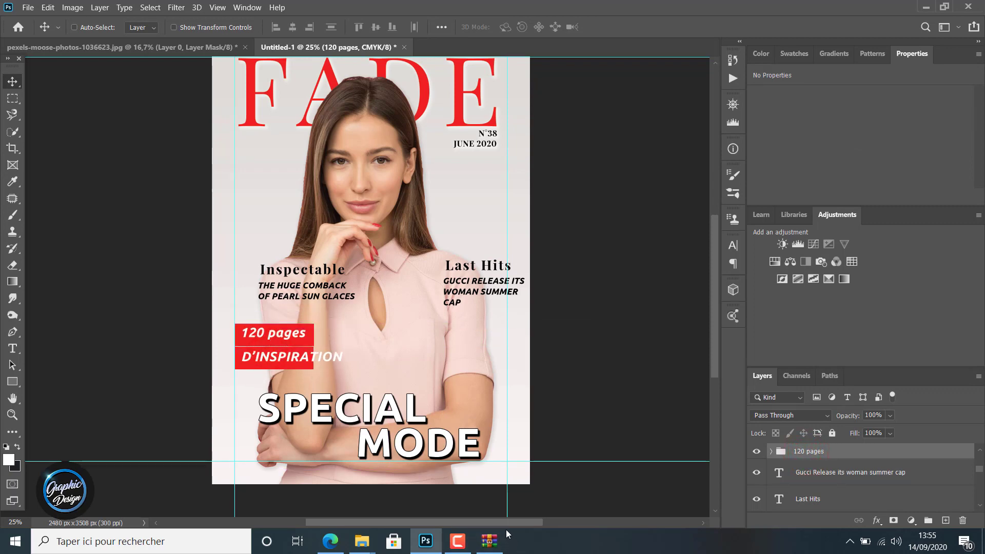
click(819, 499)
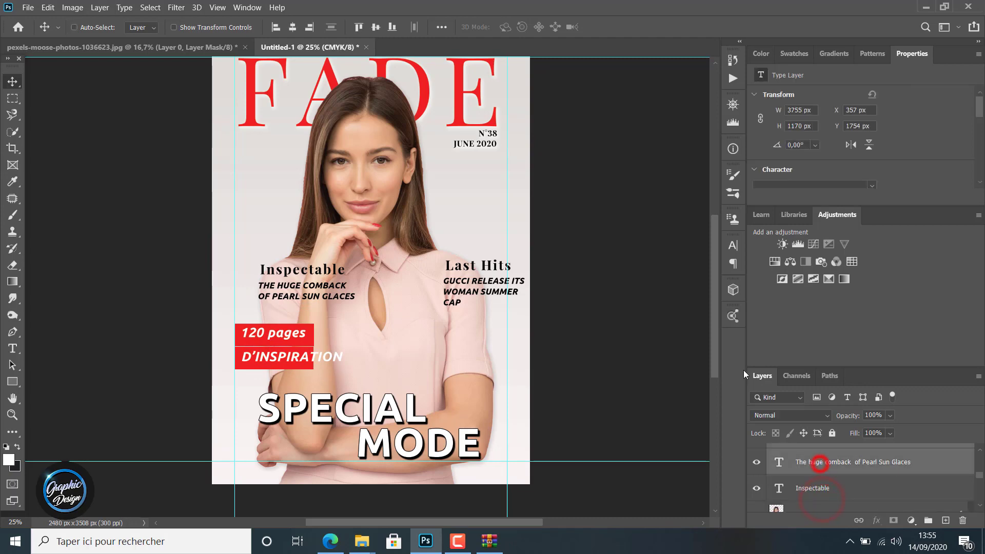
shift+click(819, 473)
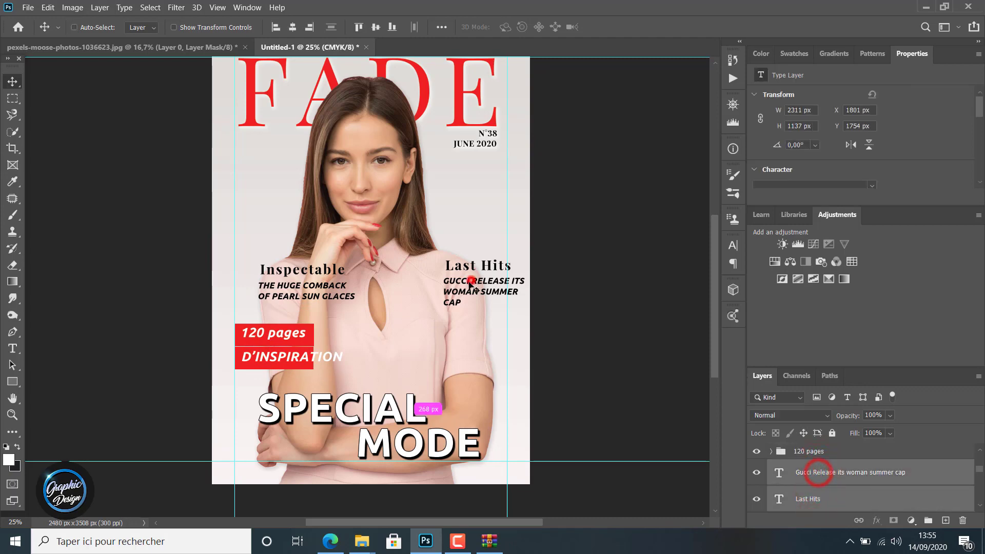
drag(472, 284, 456, 323)
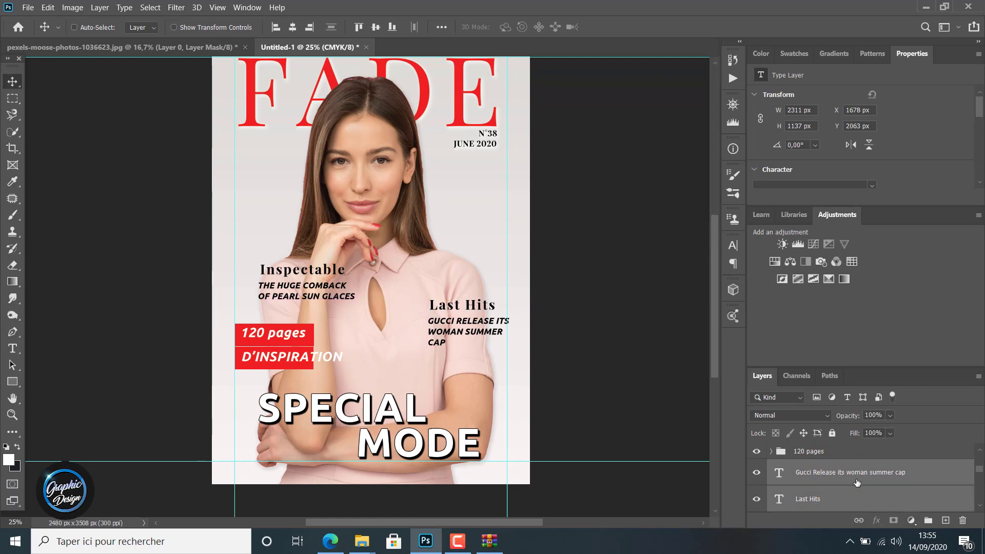
- Scale the SPECIAL and MODE texts together to 87.90% and reposition them at about X 486 px and Y 2779 px
scroll(857, 482, down, 3)
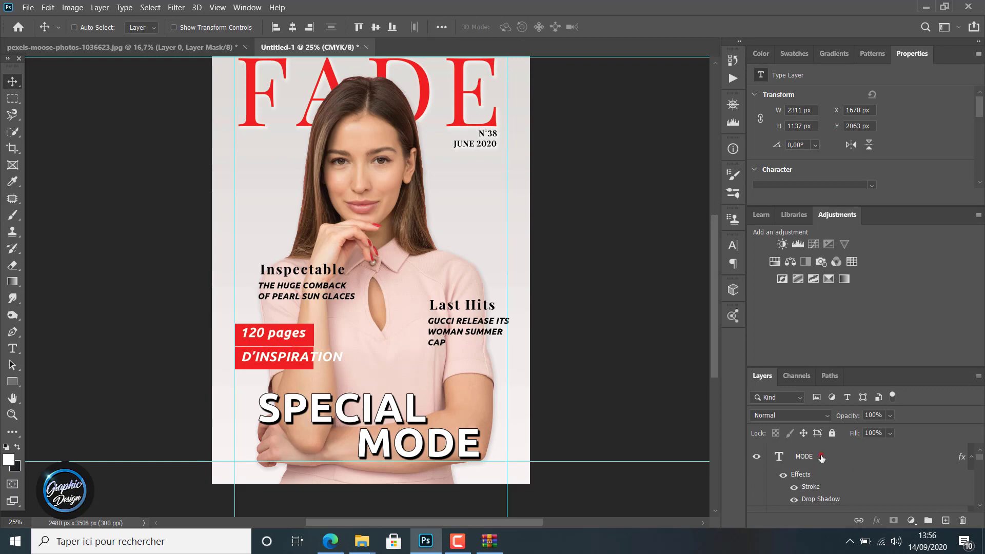
click(820, 454)
shift+click(817, 455)
key(ctrl+t)
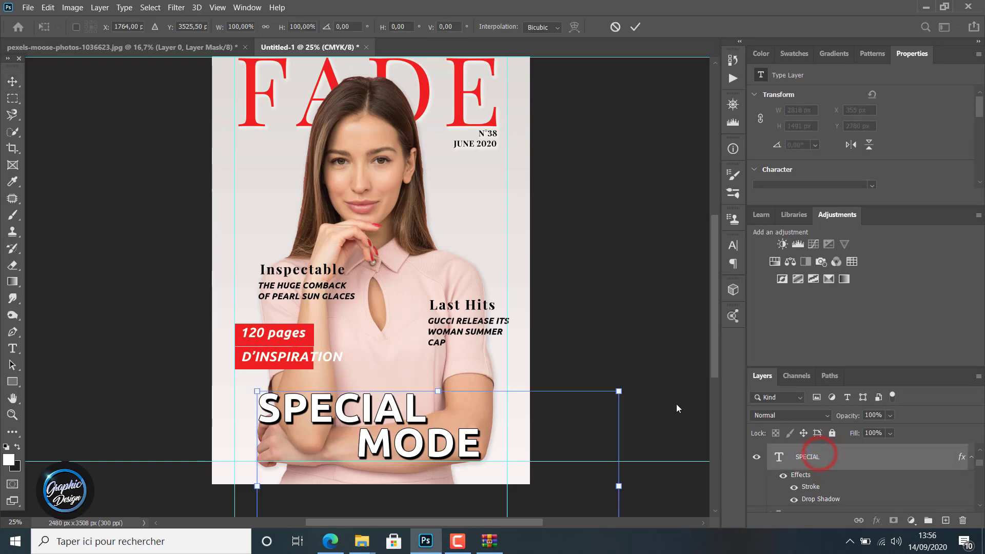
drag(257, 391, 302, 415)
drag(412, 447, 384, 424)
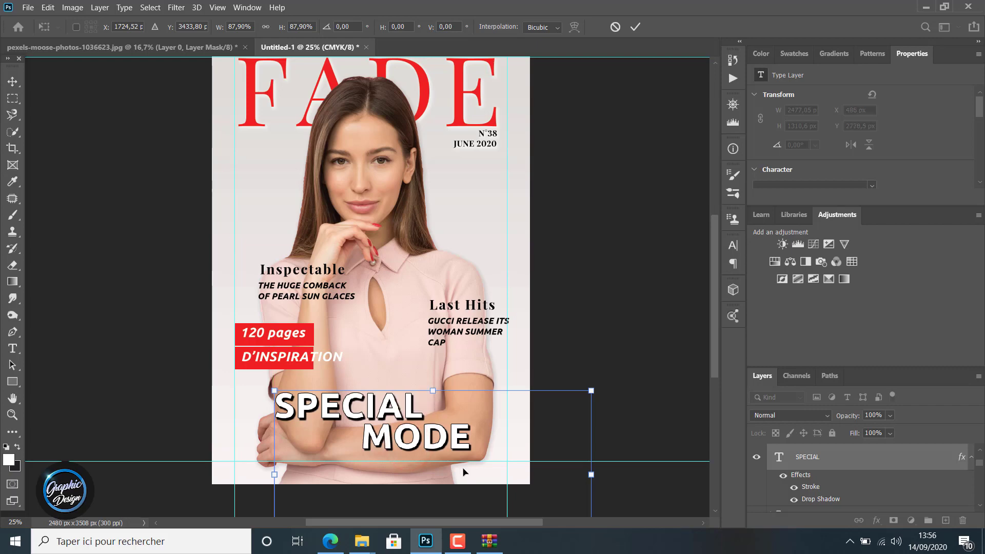
click(636, 27)
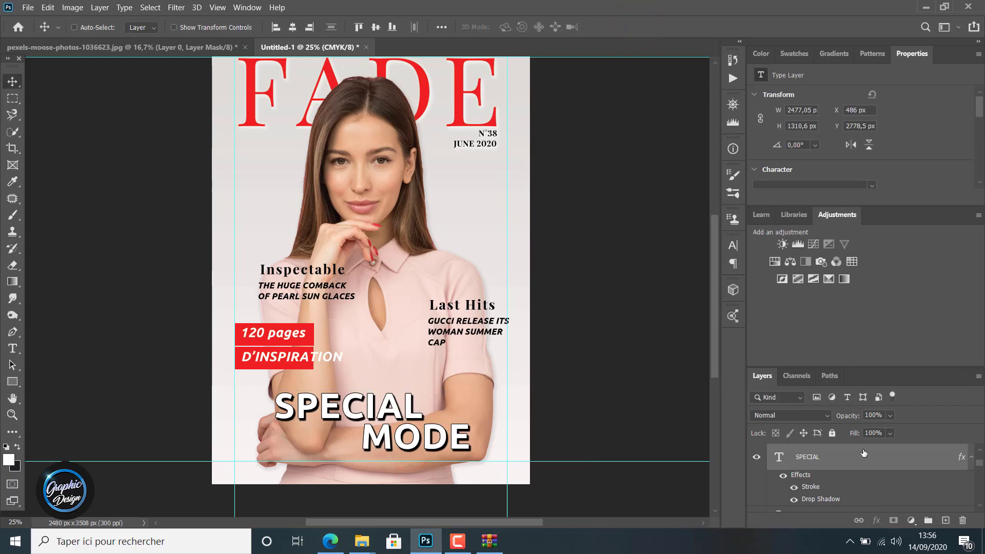
- Move the SPECIAL and MODE texts together to the left margin guide, at about X 191 px and Y 2890 px
drag(372, 409, 343, 418)
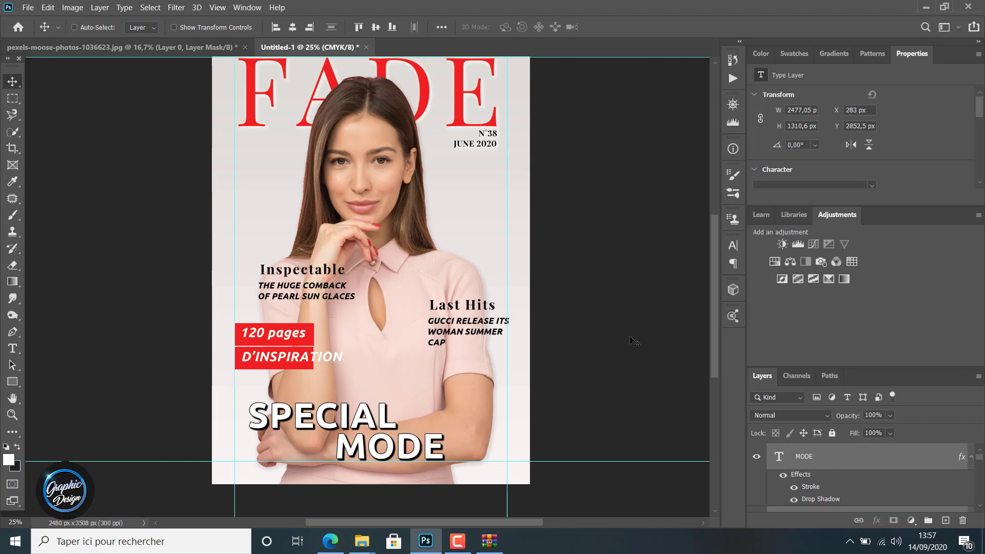
drag(359, 418, 323, 422)
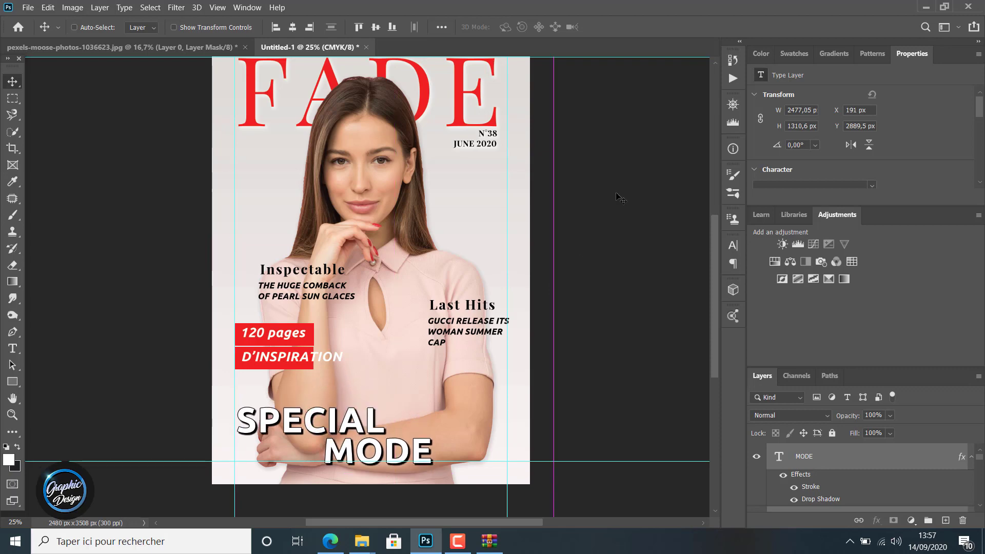
click(13, 81)
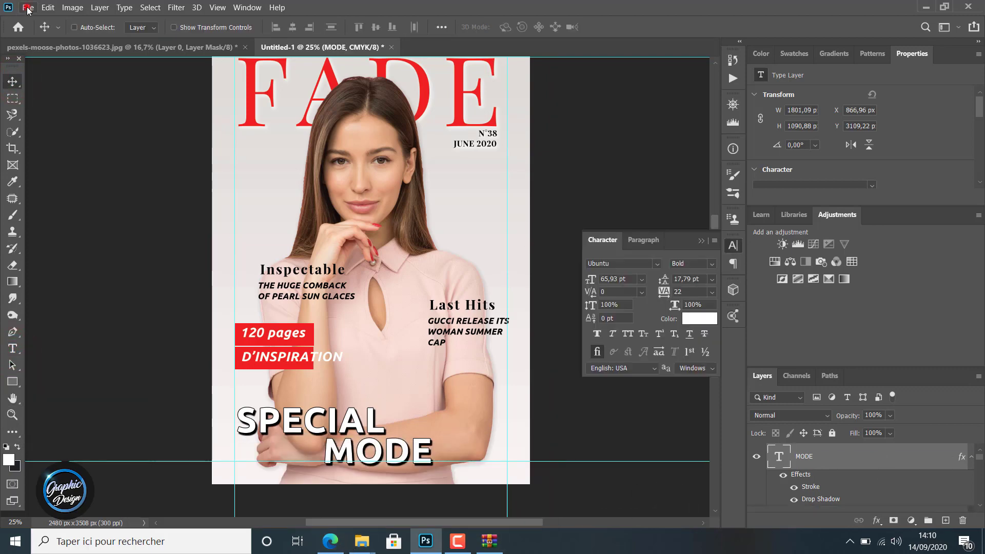
- Open the barcode picture named images from the resoources folder
click(28, 8)
click(41, 31)
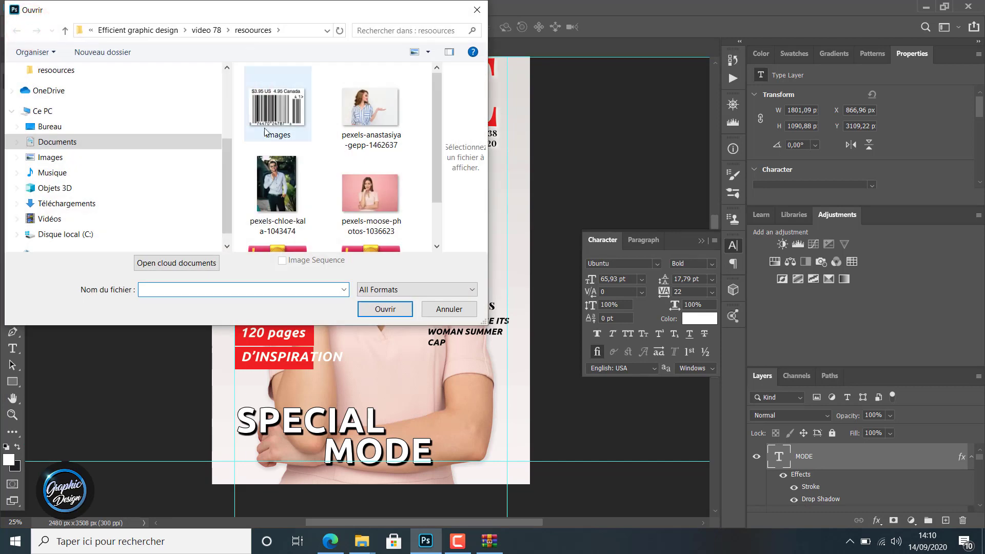
double_click(266, 132)
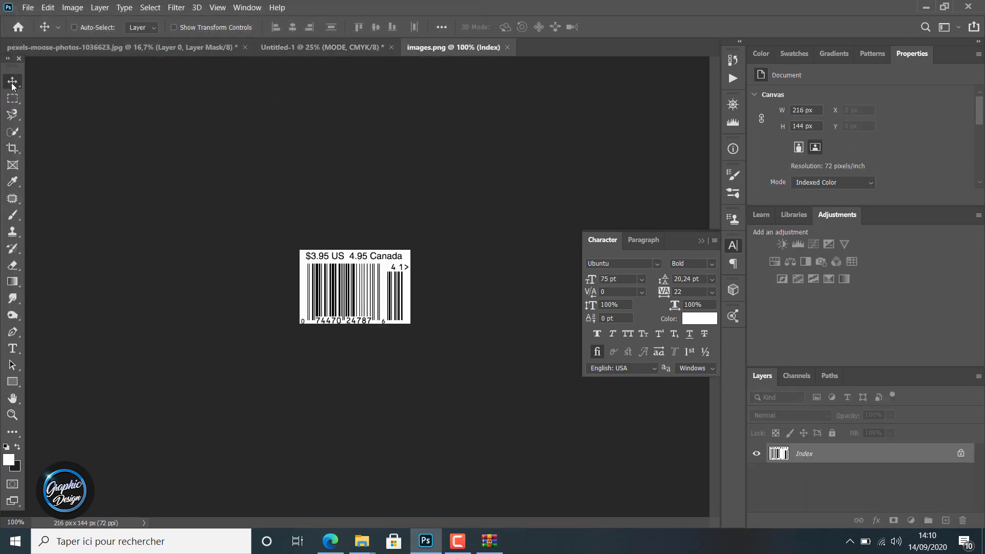
- Try to carry the barcode image over into the Untitled-1 cover document, undoing the shift made in images.png
drag(377, 287, 101, 58)
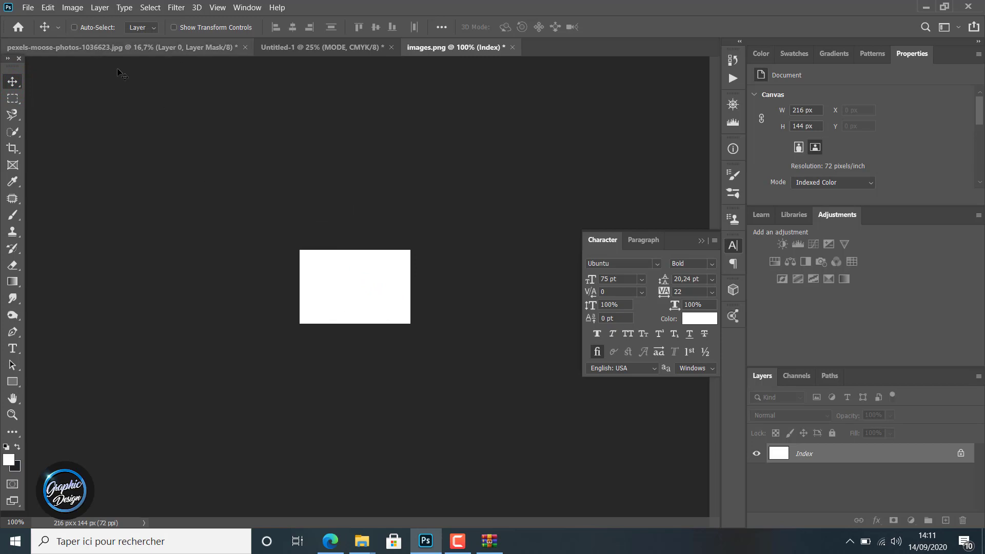
key(ctrl+z)
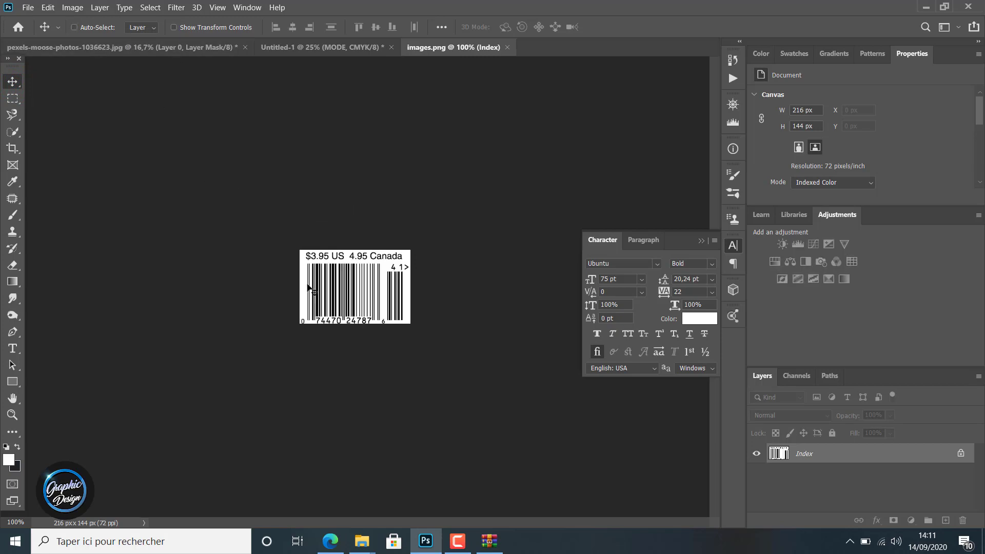
drag(344, 300, 294, 47)
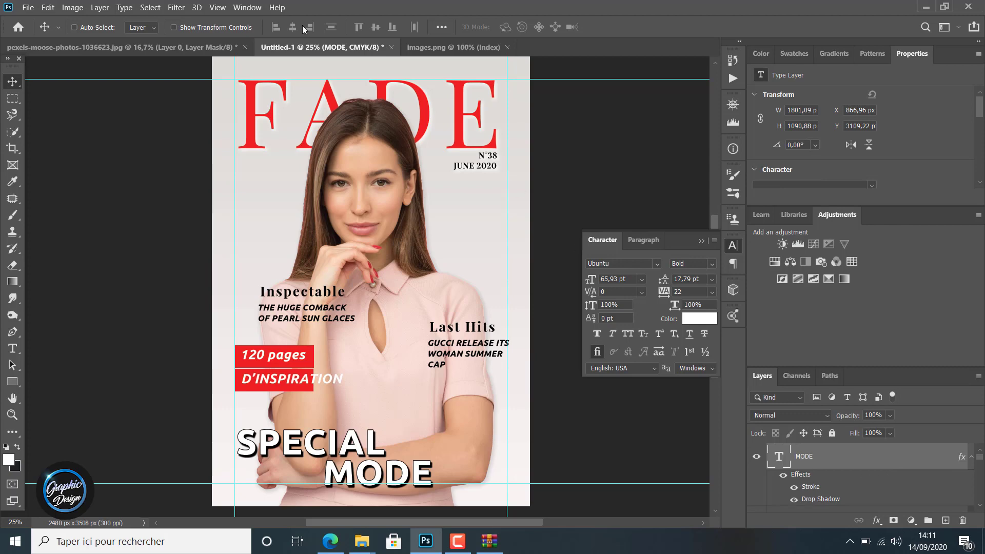
click(431, 46)
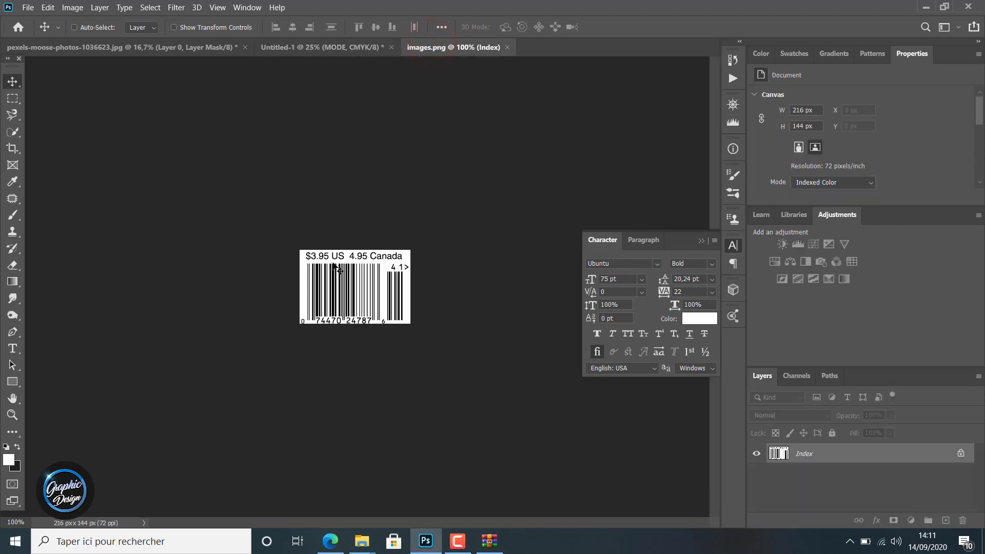
- Select the whole barcode image with the Rectangular Marquee tool and switch to the pexels-moose-photos-1036623.jpg document
click(12, 98)
right_click(13, 97)
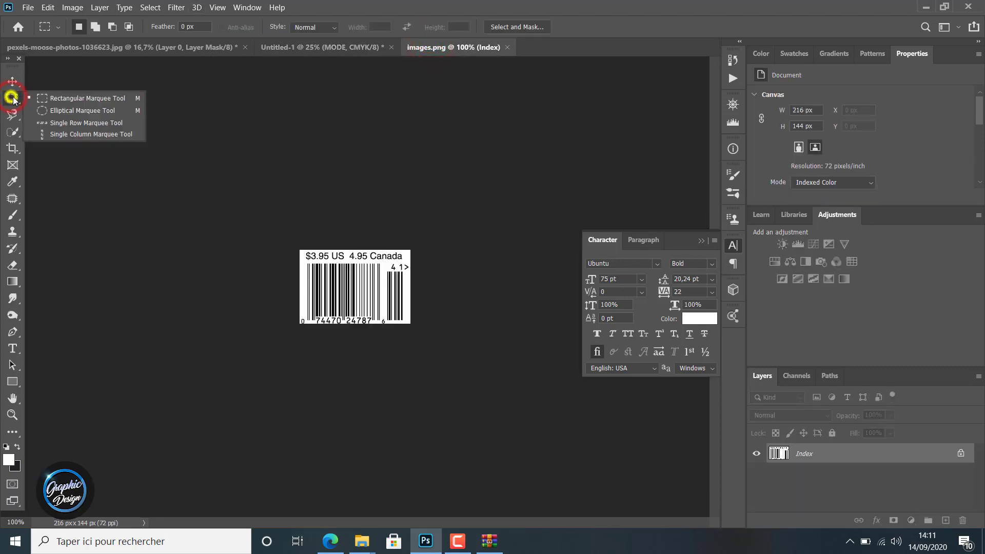
click(54, 97)
drag(288, 239, 488, 379)
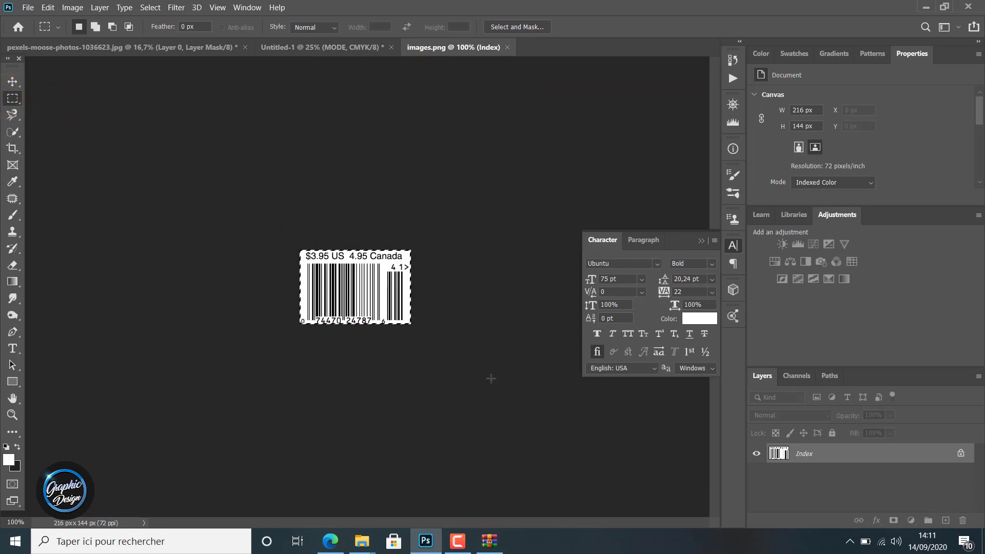
click(69, 48)
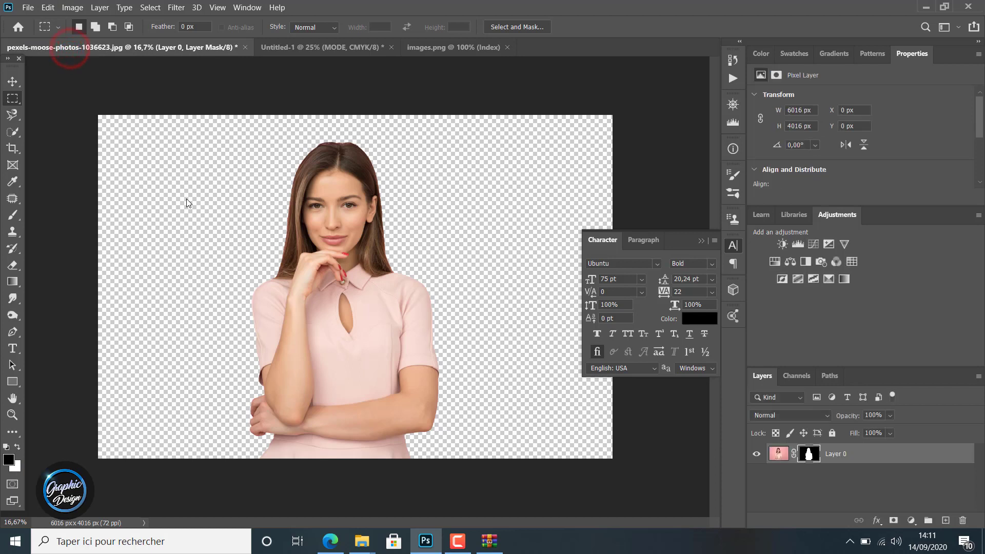
- Paste the barcode into the Untitled-1 cover and convert its layer to a smart object
click(326, 47)
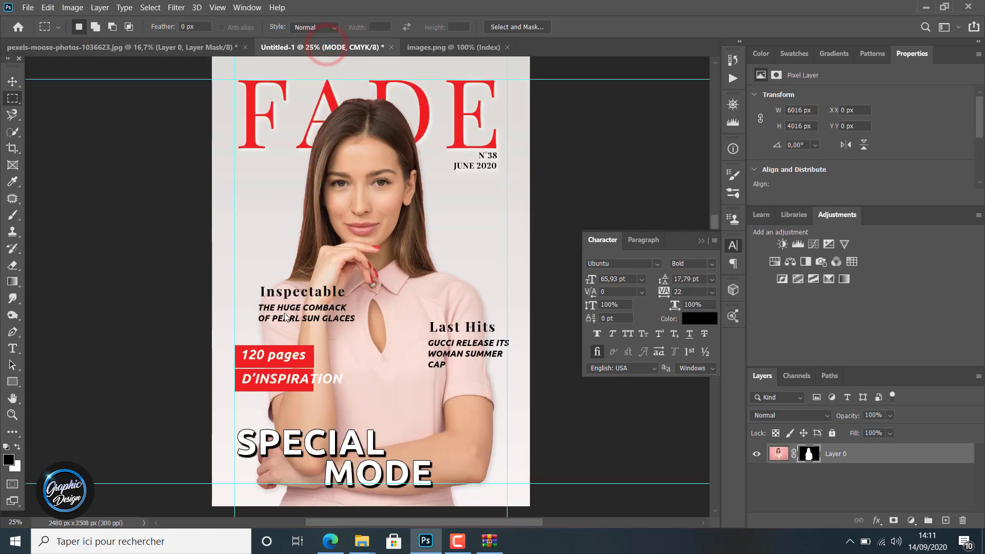
key(ctrl+v)
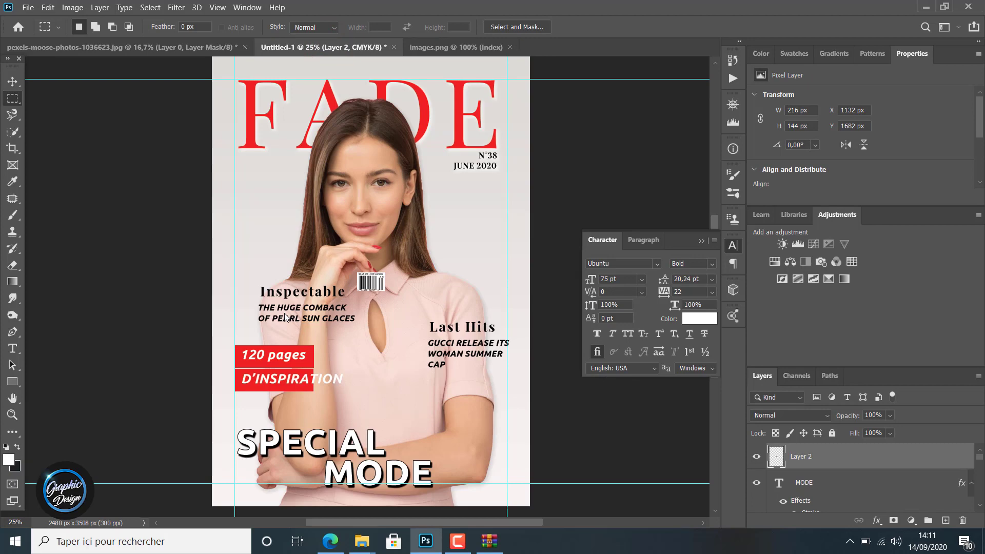
right_click(793, 456)
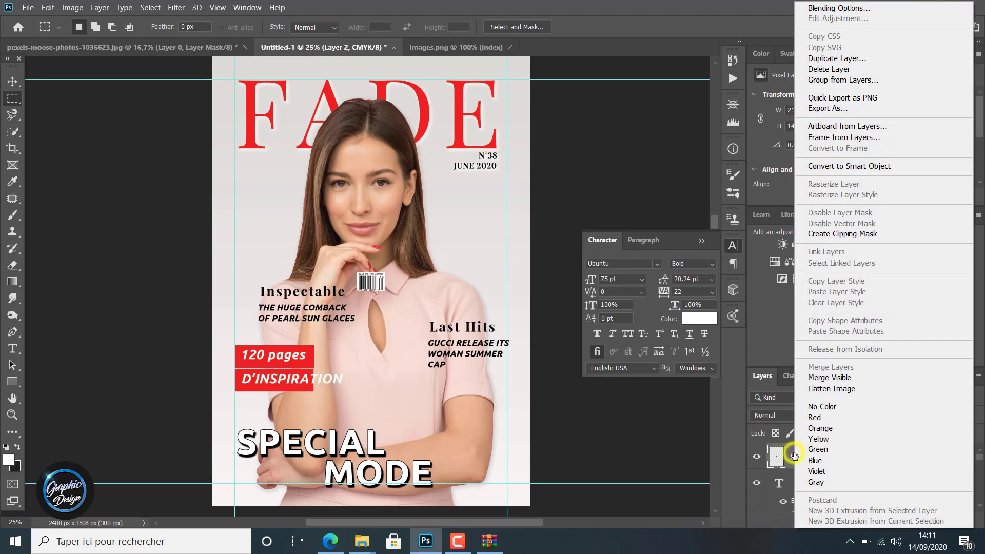
click(861, 165)
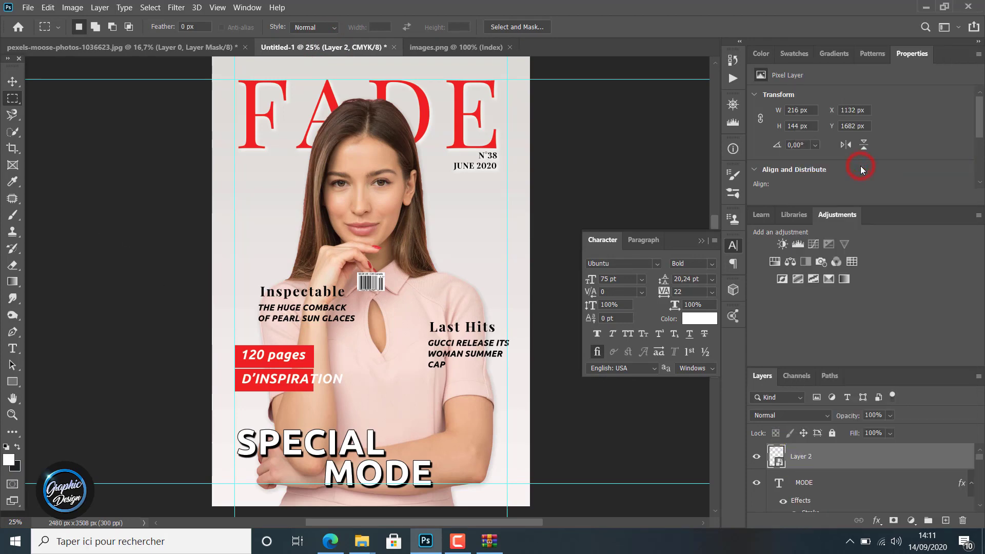
- Enlarge the barcode with Free Transform to about 288%, roughly 622 x 415 px
key(ctrl+t)
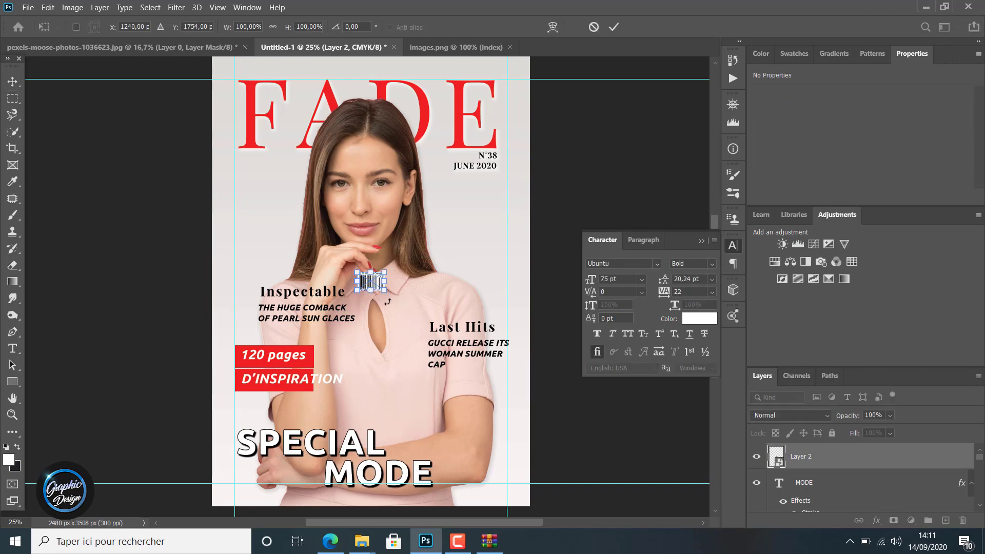
drag(385, 292, 436, 331)
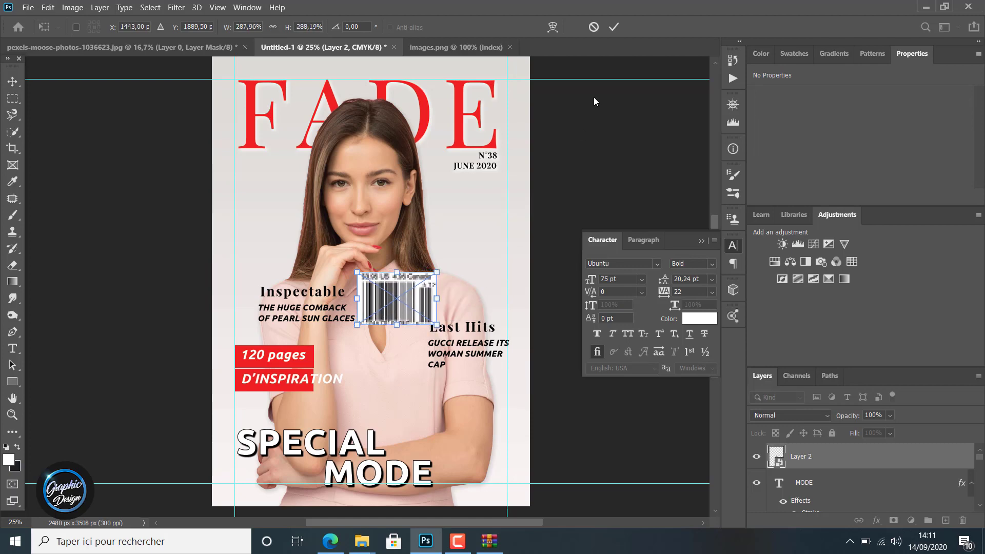
click(613, 29)
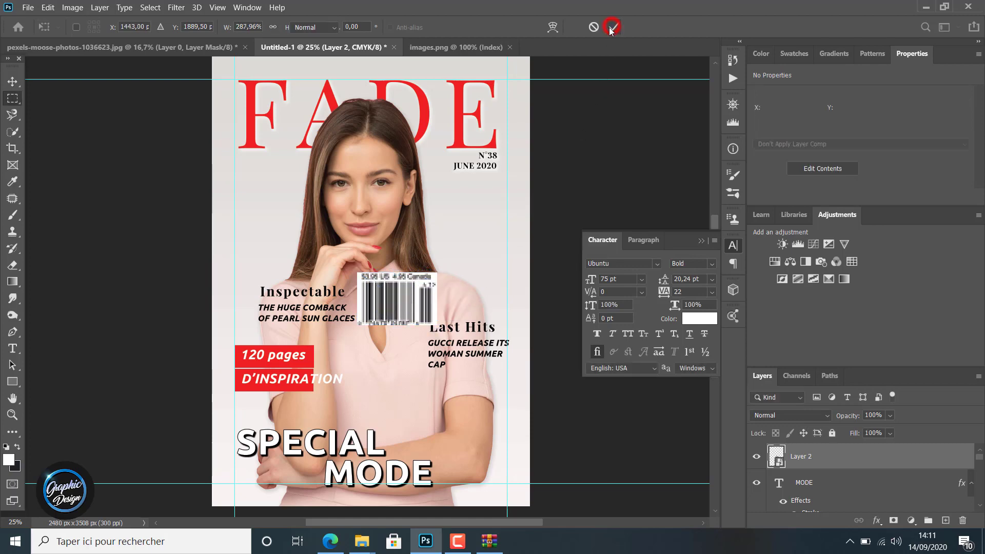
- Move the barcode into the cover's lower-right corner and nudge it to about X 1863 px and Y 3089 px
click(13, 80)
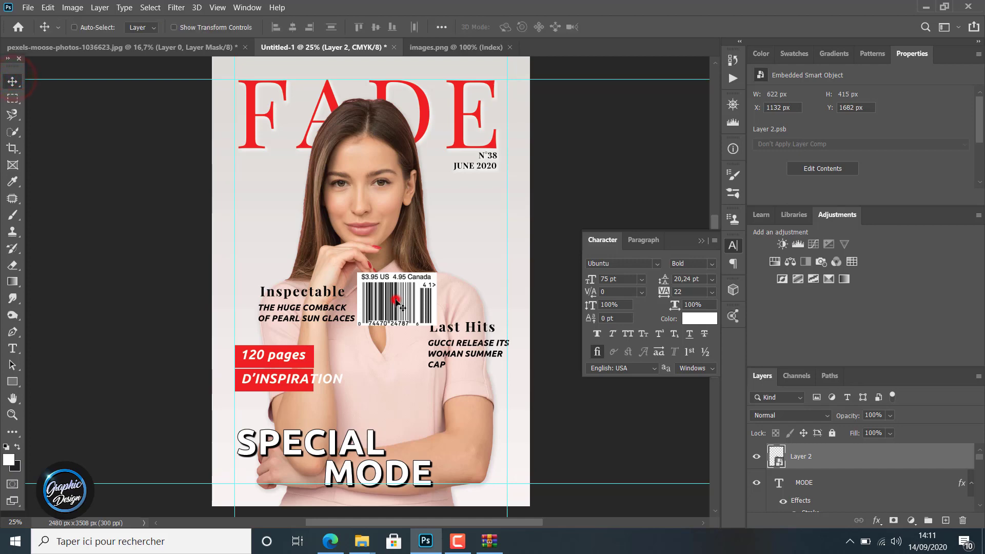
drag(396, 300, 492, 478)
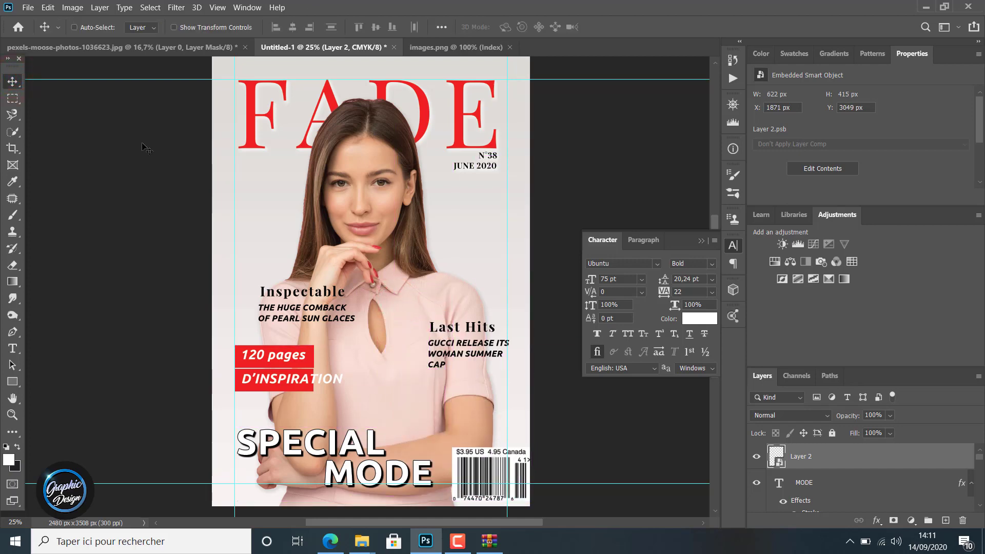
key(Down)
key(Down)
key(Down)
key(Down)
key(Down)
key(Down)
key(Down)
key(Down)
key(Down)
key(Down)
key(Down)
key(Down)
key(Down)
key(Down)
key(Down)
key(Down)
key(Down)
key(Down)
key(Down)
key(Down)
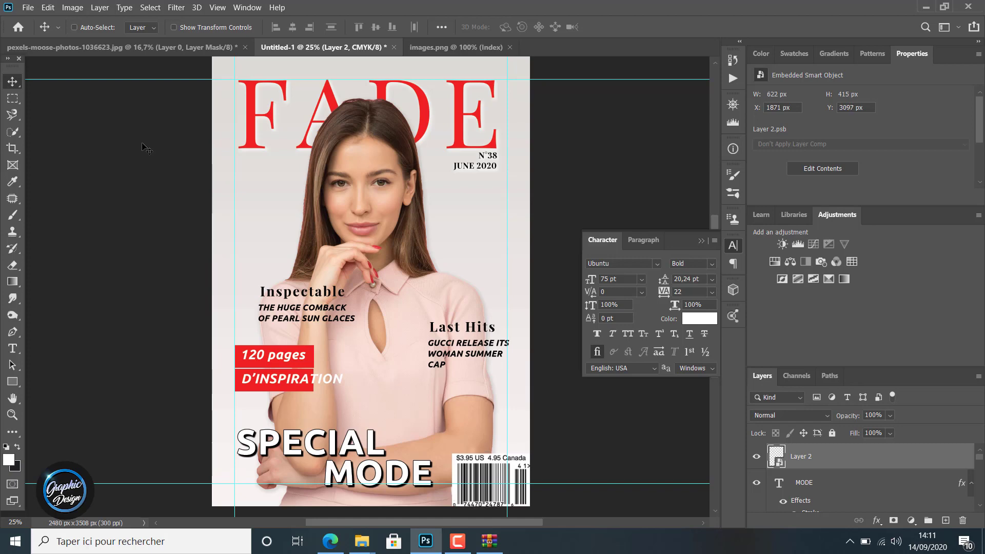
key(Up)
key(Up)
key(Up)
key(Up)
key(Up)
key(Up)
key(Up)
key(Up)
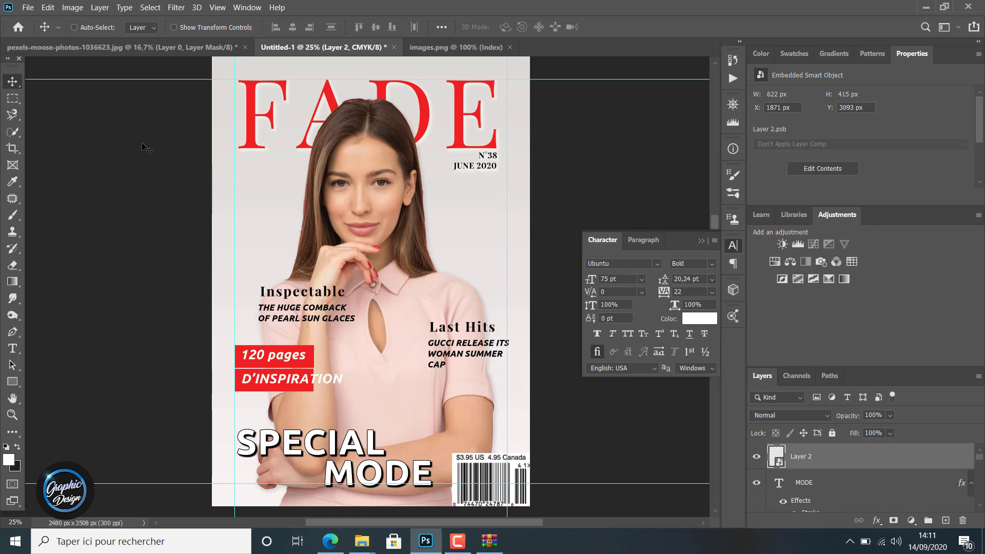
key(Left)
key(Left)
key(Left)
key(Left)
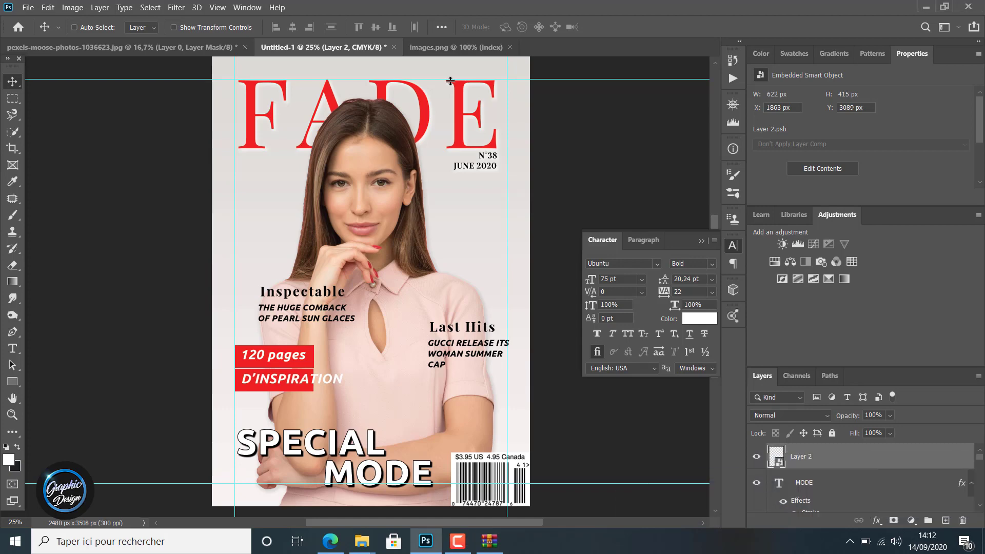
- Shrink the barcode to about 440 x 294 px and place it at about X 1925 px and Y 3103 px
key(ctrl+t)
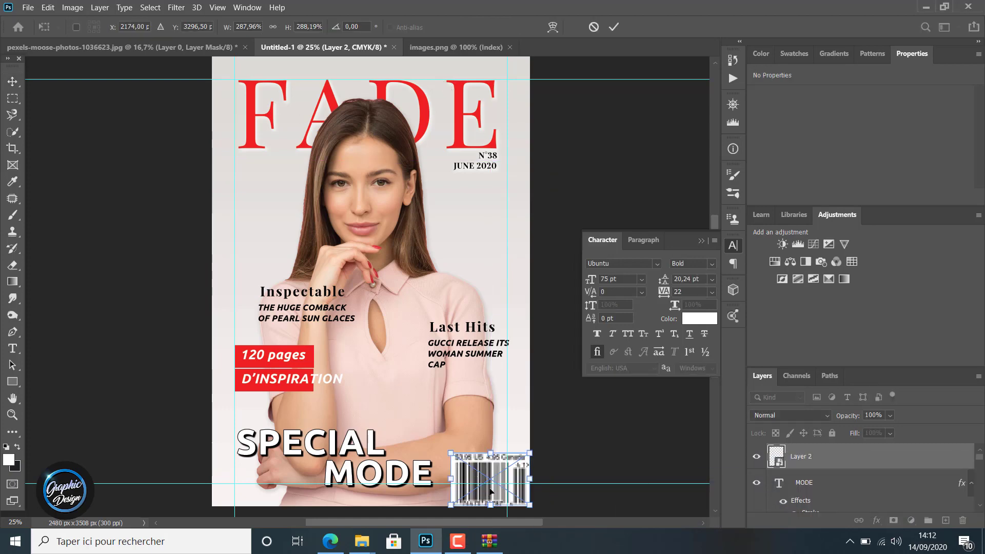
drag(450, 452, 489, 477)
click(614, 27)
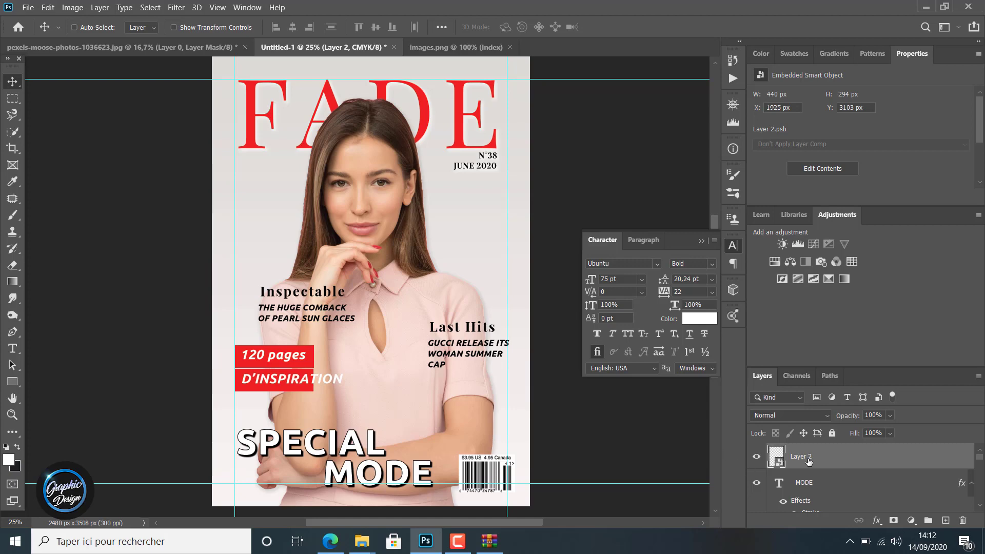
- Reduce the barcode further to about 373 x 249 px and position it at about X 1942 px and Y 3153 px
key(ctrl+t)
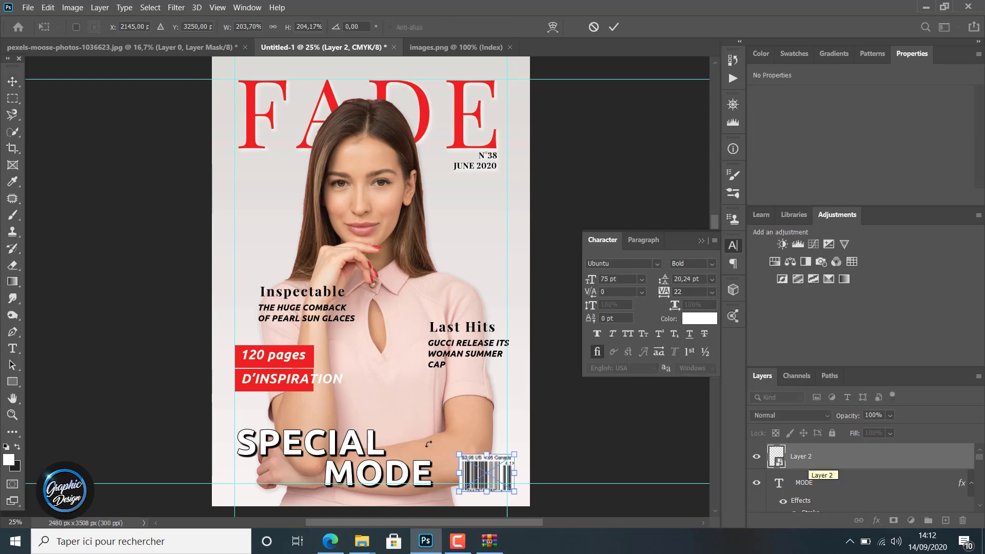
drag(461, 454, 469, 480)
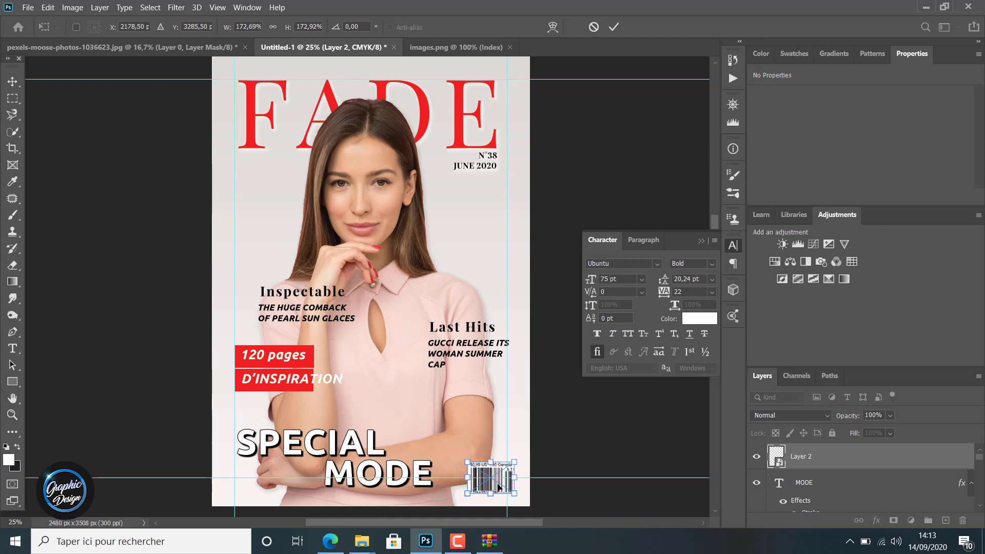
click(614, 26)
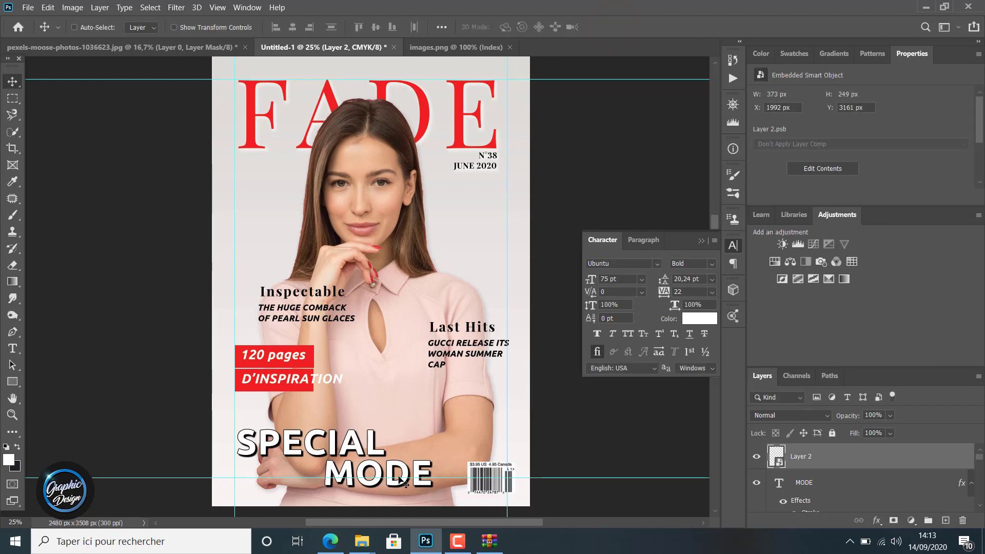
drag(488, 485, 481, 484)
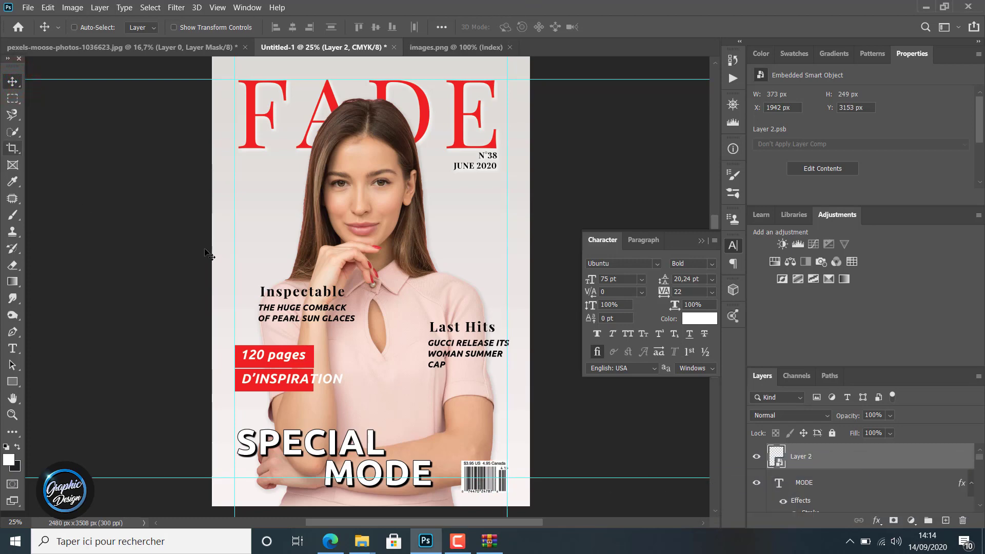
- Collapse the character settings and hide the guides to show the cover without overlays
click(701, 241)
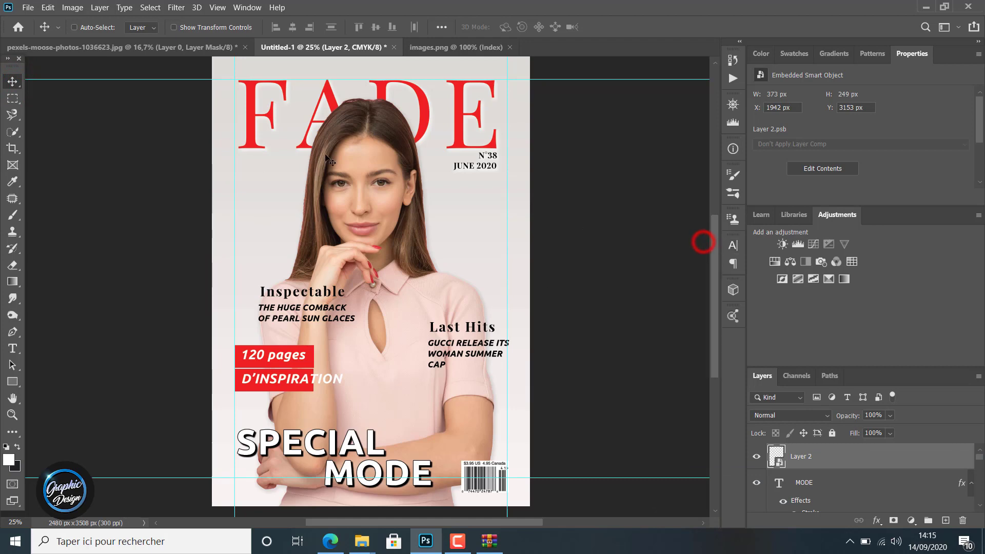
click(218, 7)
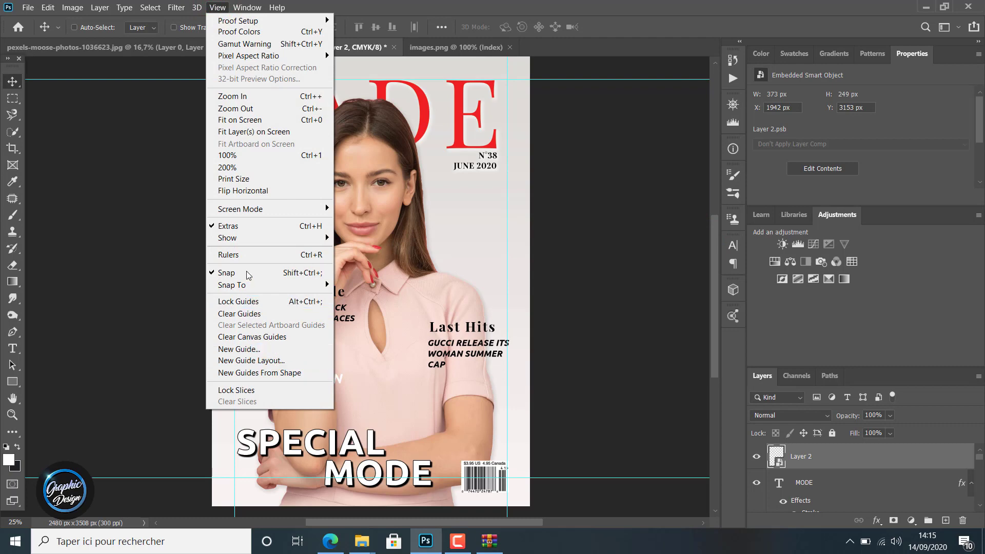
mouse_move(243, 241)
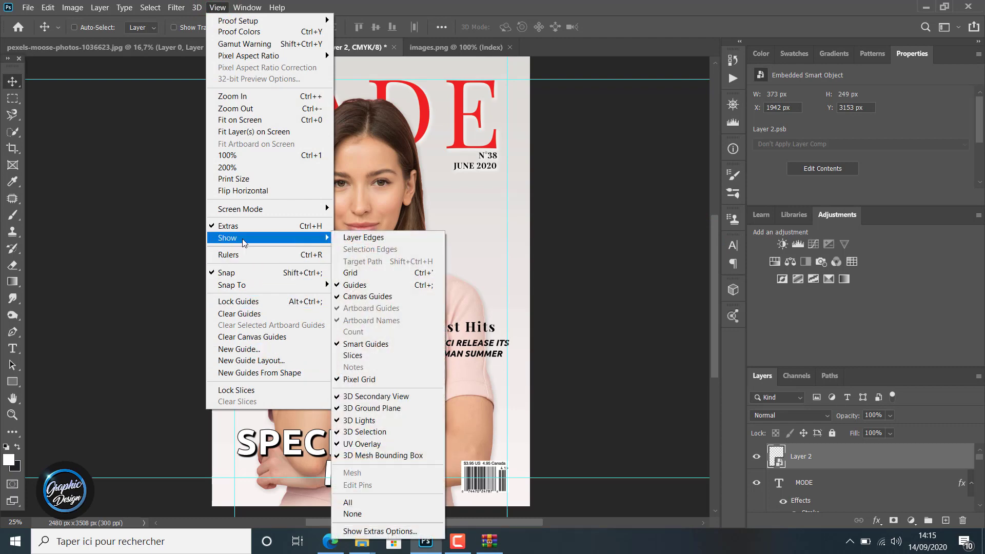
click(365, 286)
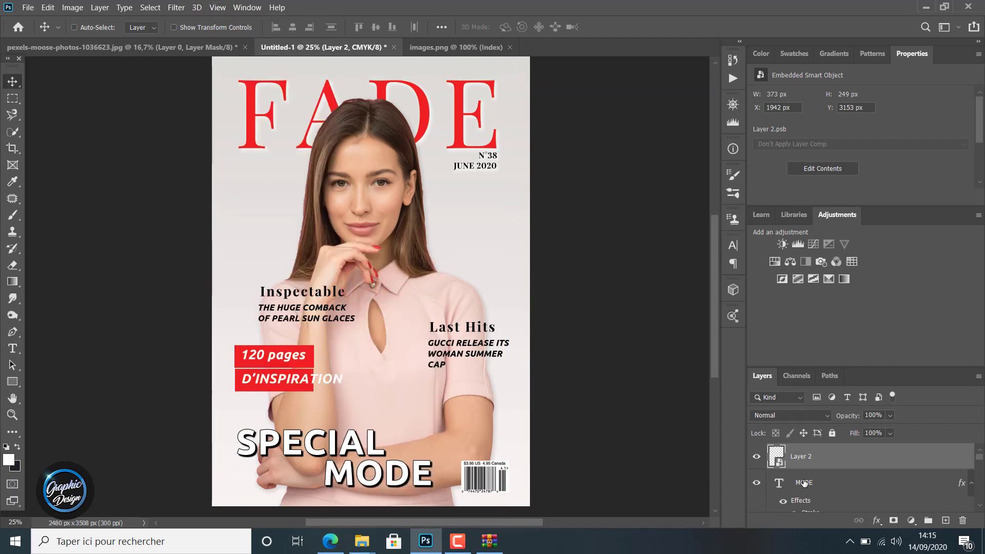
- Select all layers of the cover, from Layer 0 up to the barcode's Layer 2, and merge them into one layer
scroll(952, 493, down, 5)
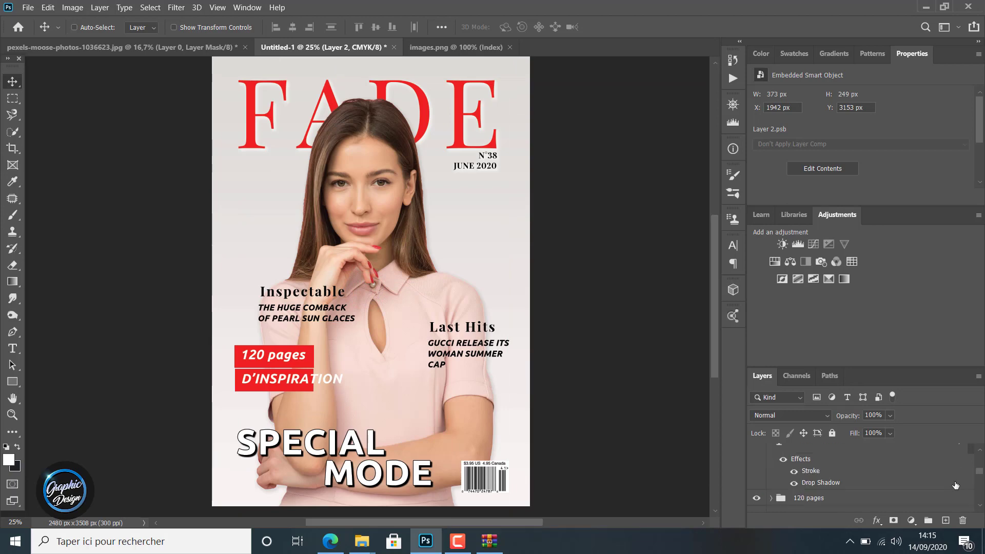
key(ctrl)
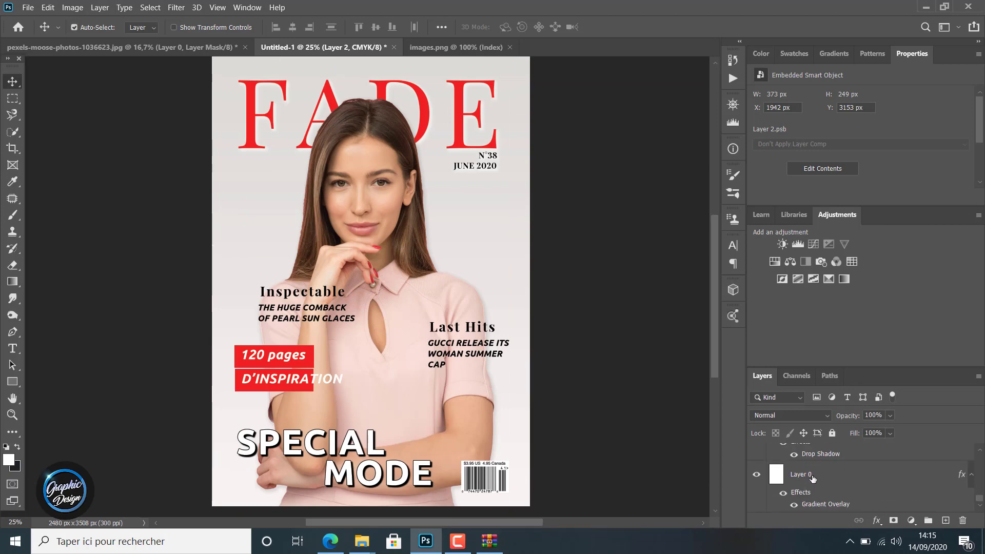
ctrl+click(812, 478)
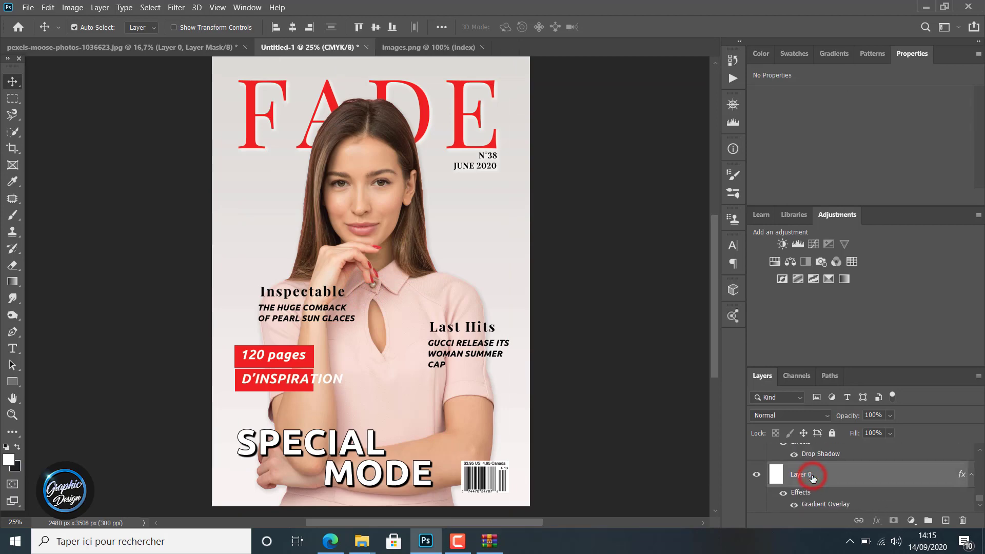
scroll(813, 479, up, 1)
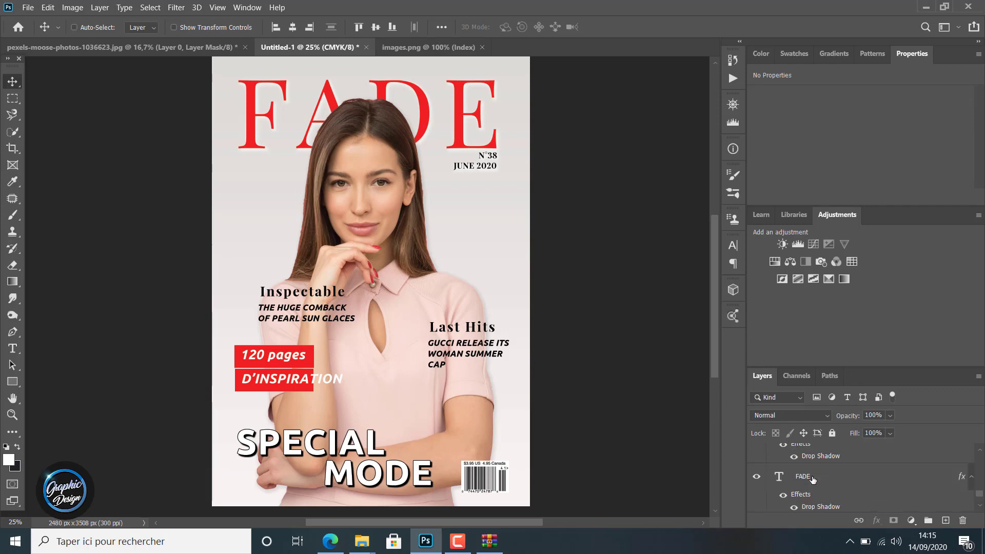
ctrl+click(813, 478)
scroll(846, 491, up, 5)
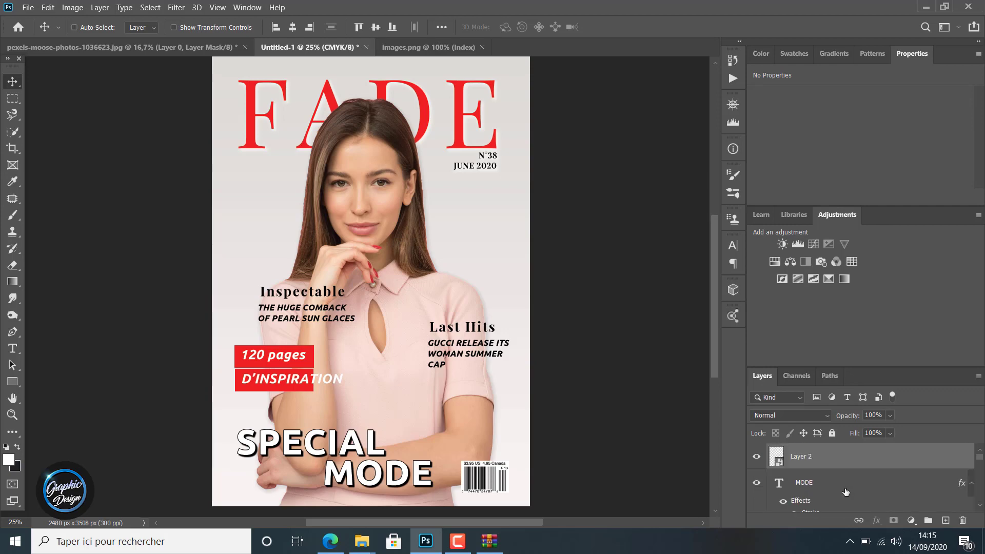
ctrl+click(834, 469)
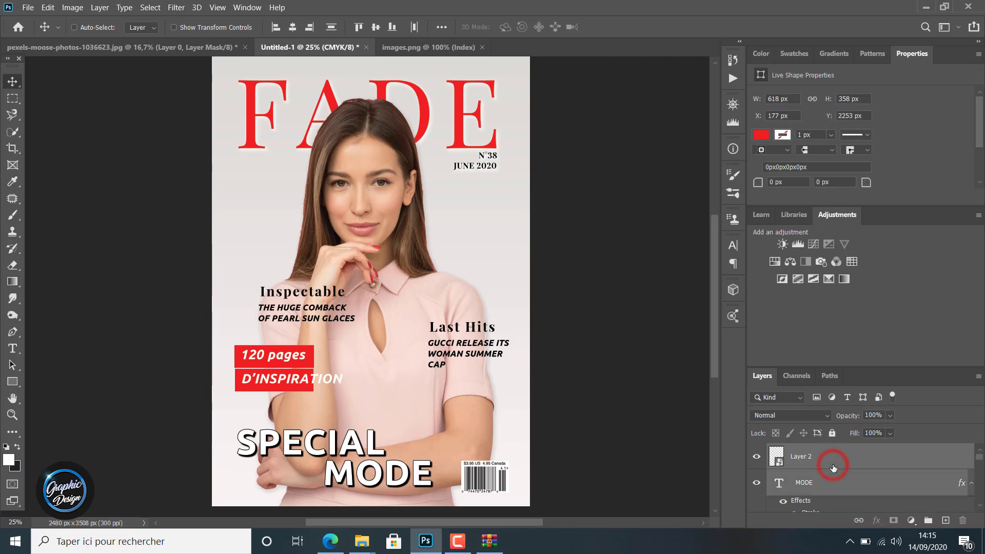
right_click(833, 466)
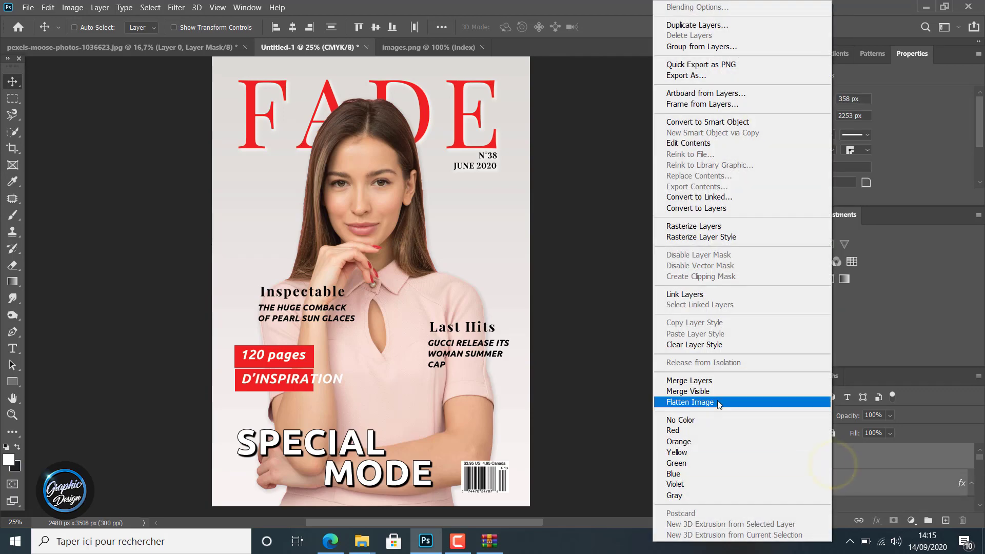
click(713, 386)
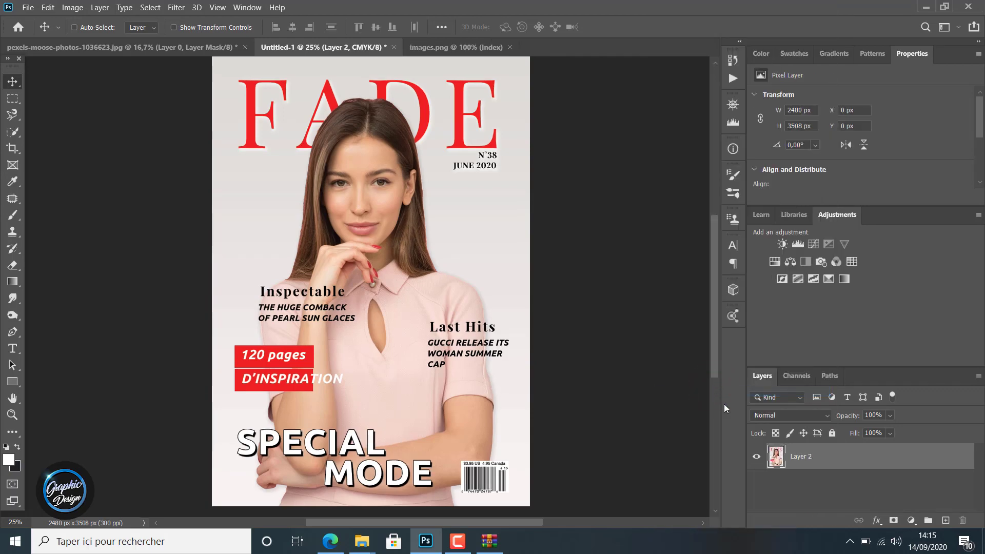